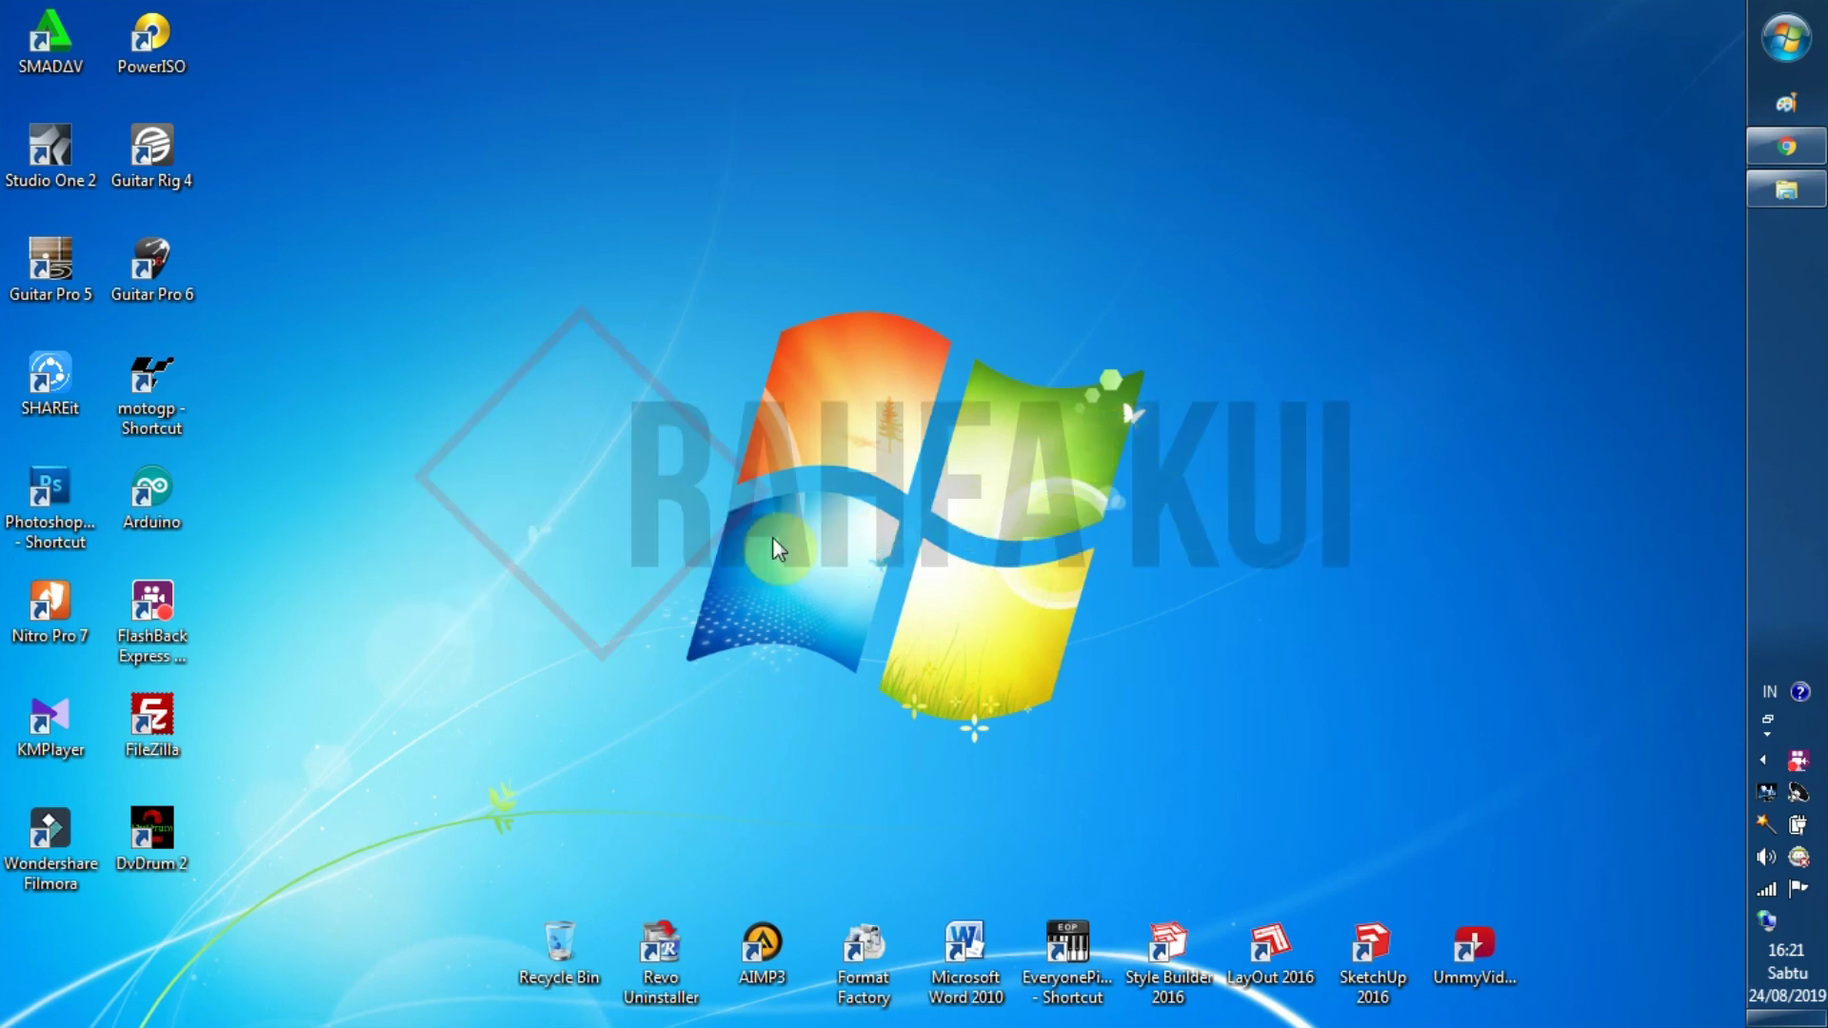
Step: Switch to Google Chrome, search for rahfakui.blogspot.com and open the RAHFA KUI blog
{"action": "left_click", "coordinate": [1786, 147]}
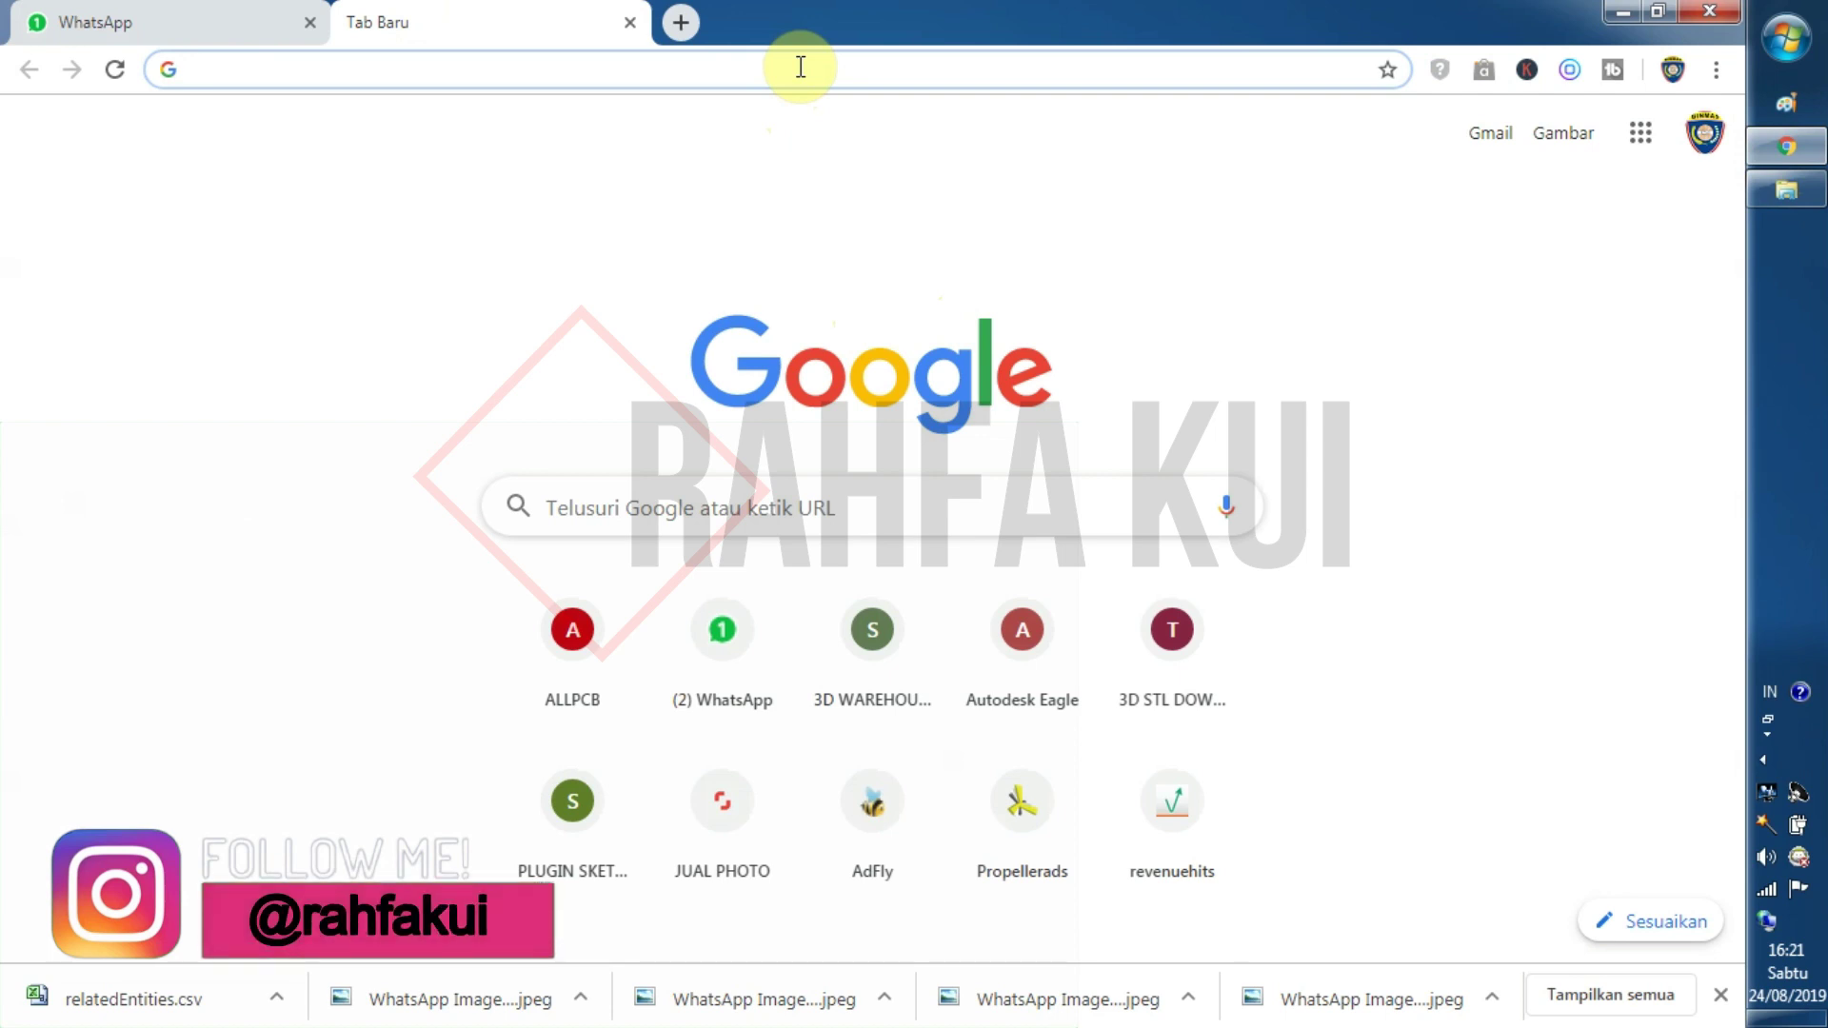
{"action": "type", "text": "rahfakui.blogspot.com/2019/08/aplikasi-editing-video-paling-mudah.html"}
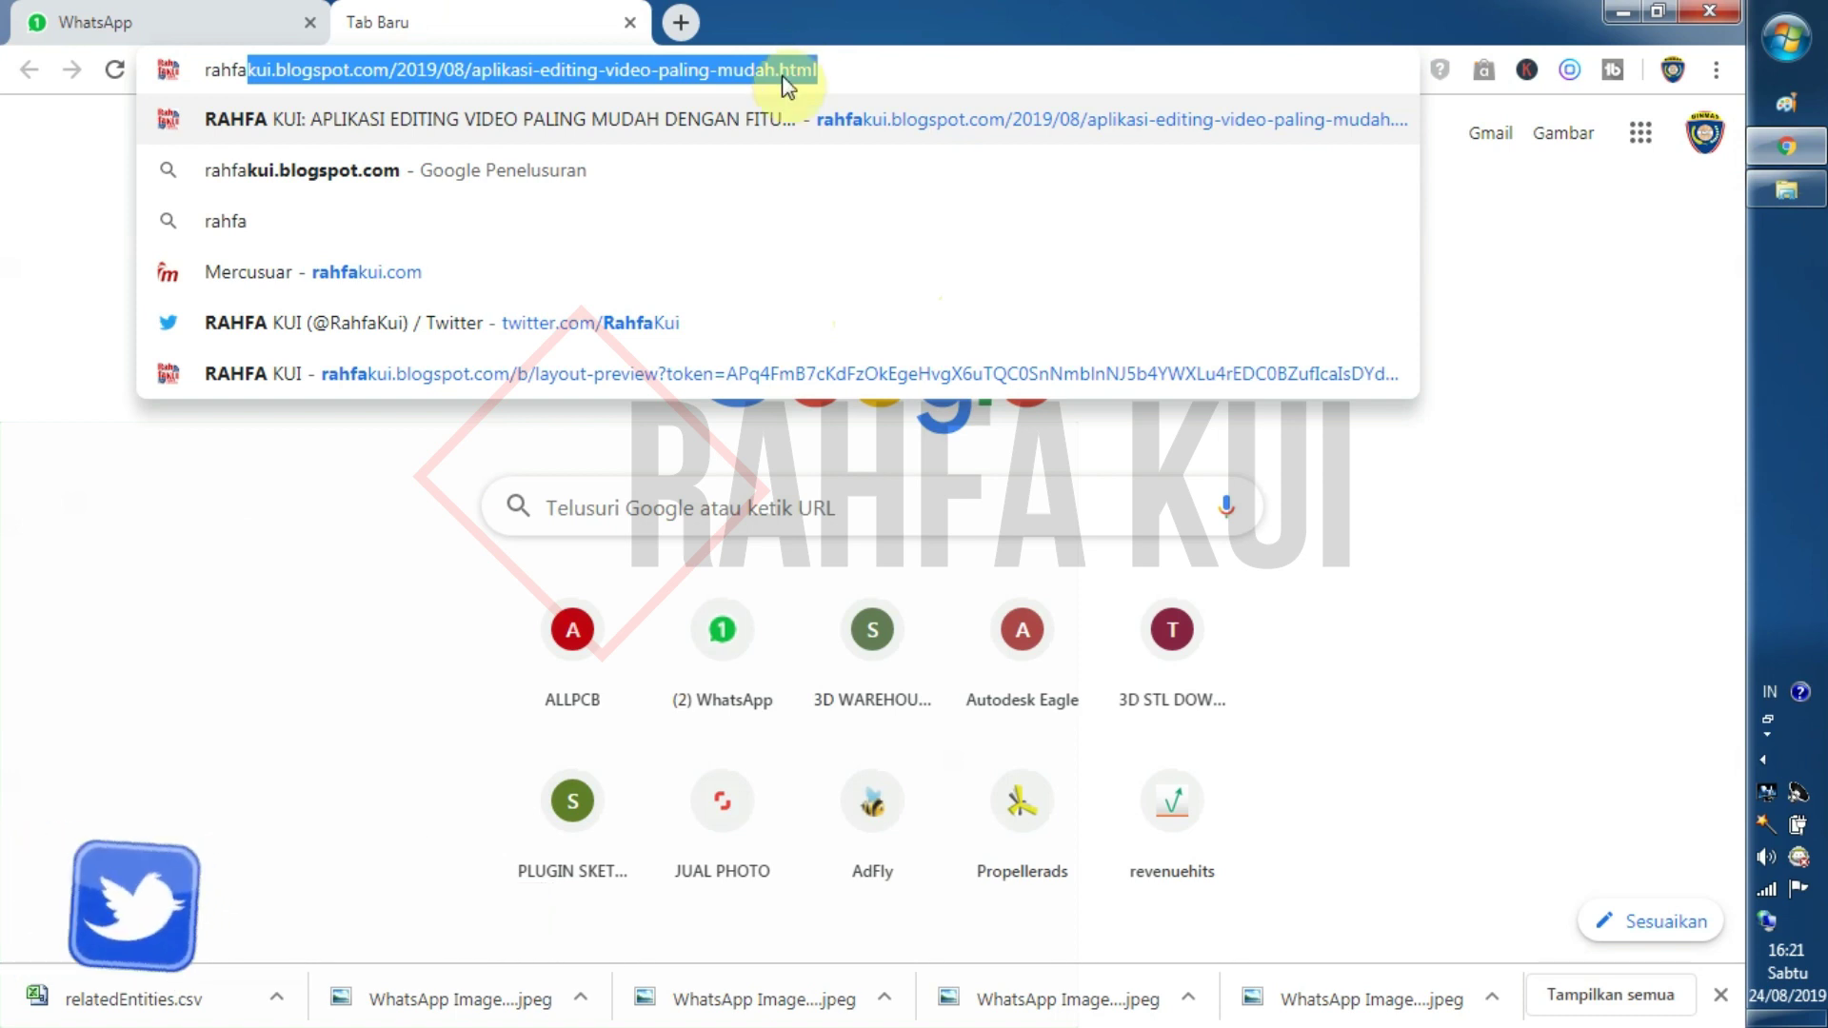
{"action": "left_click", "coordinate": [636, 169]}
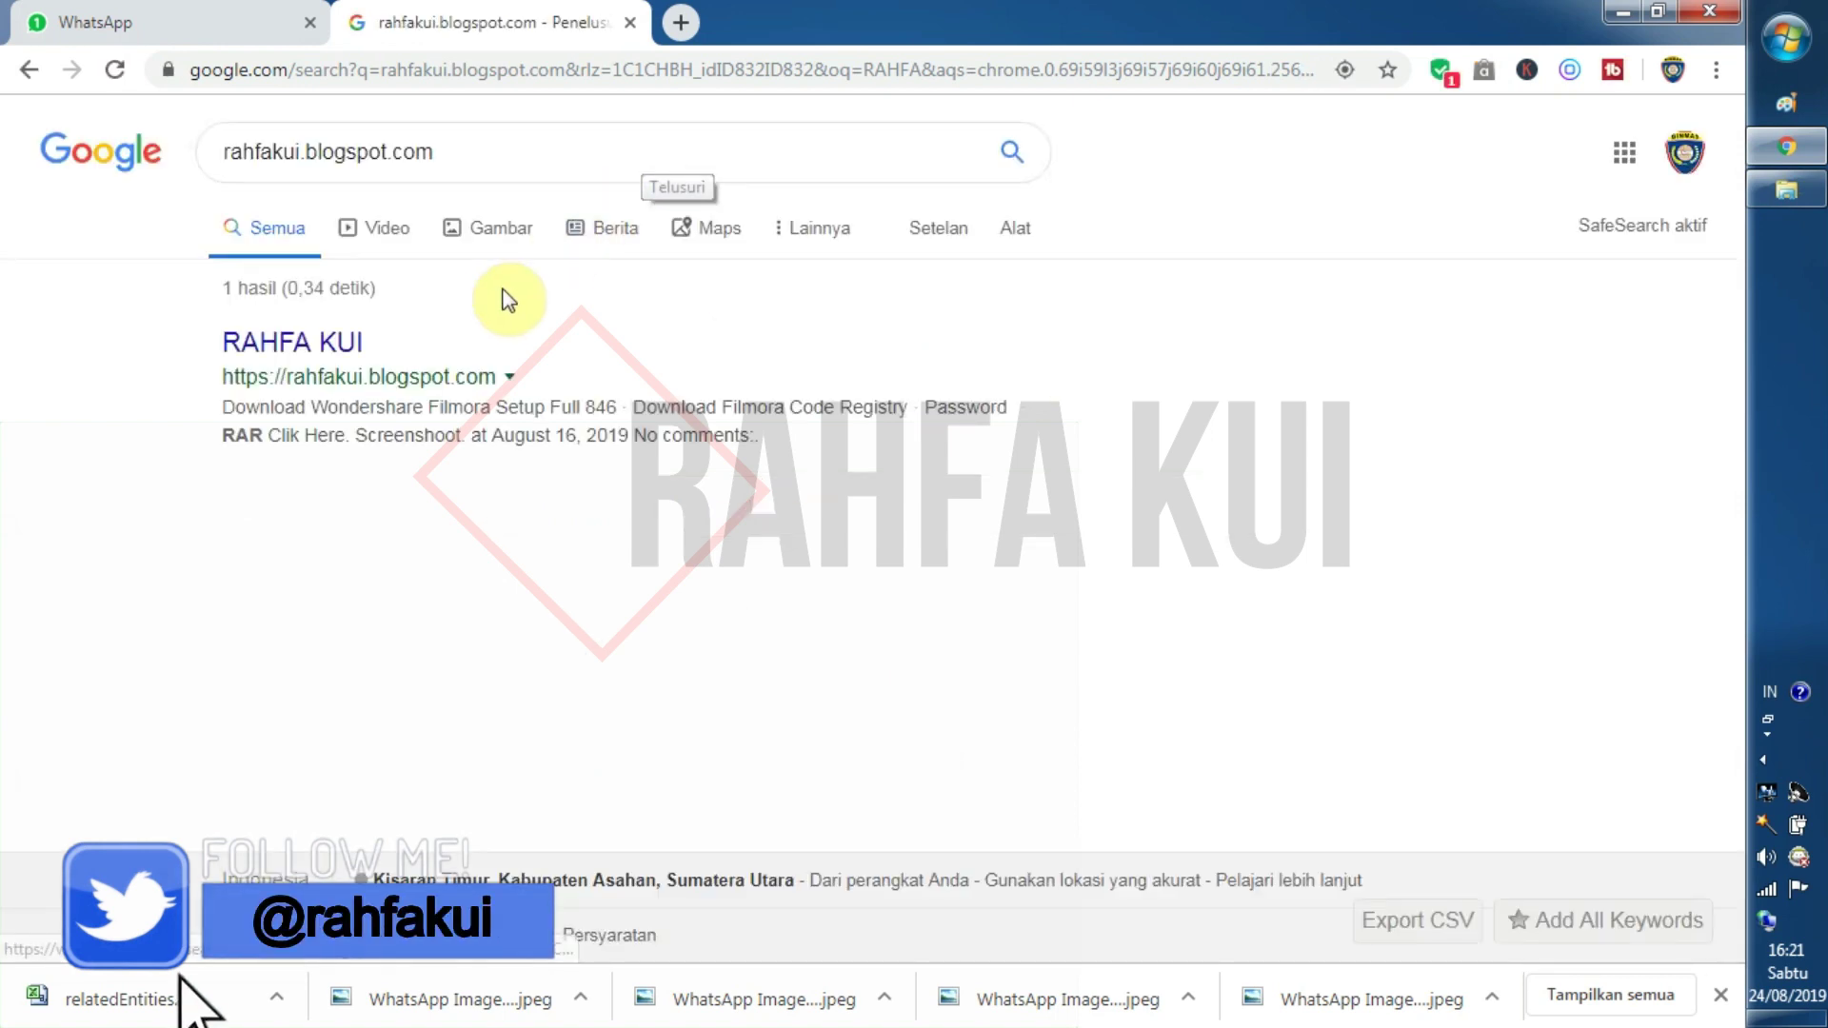
{"action": "left_click", "coordinate": [304, 347]}
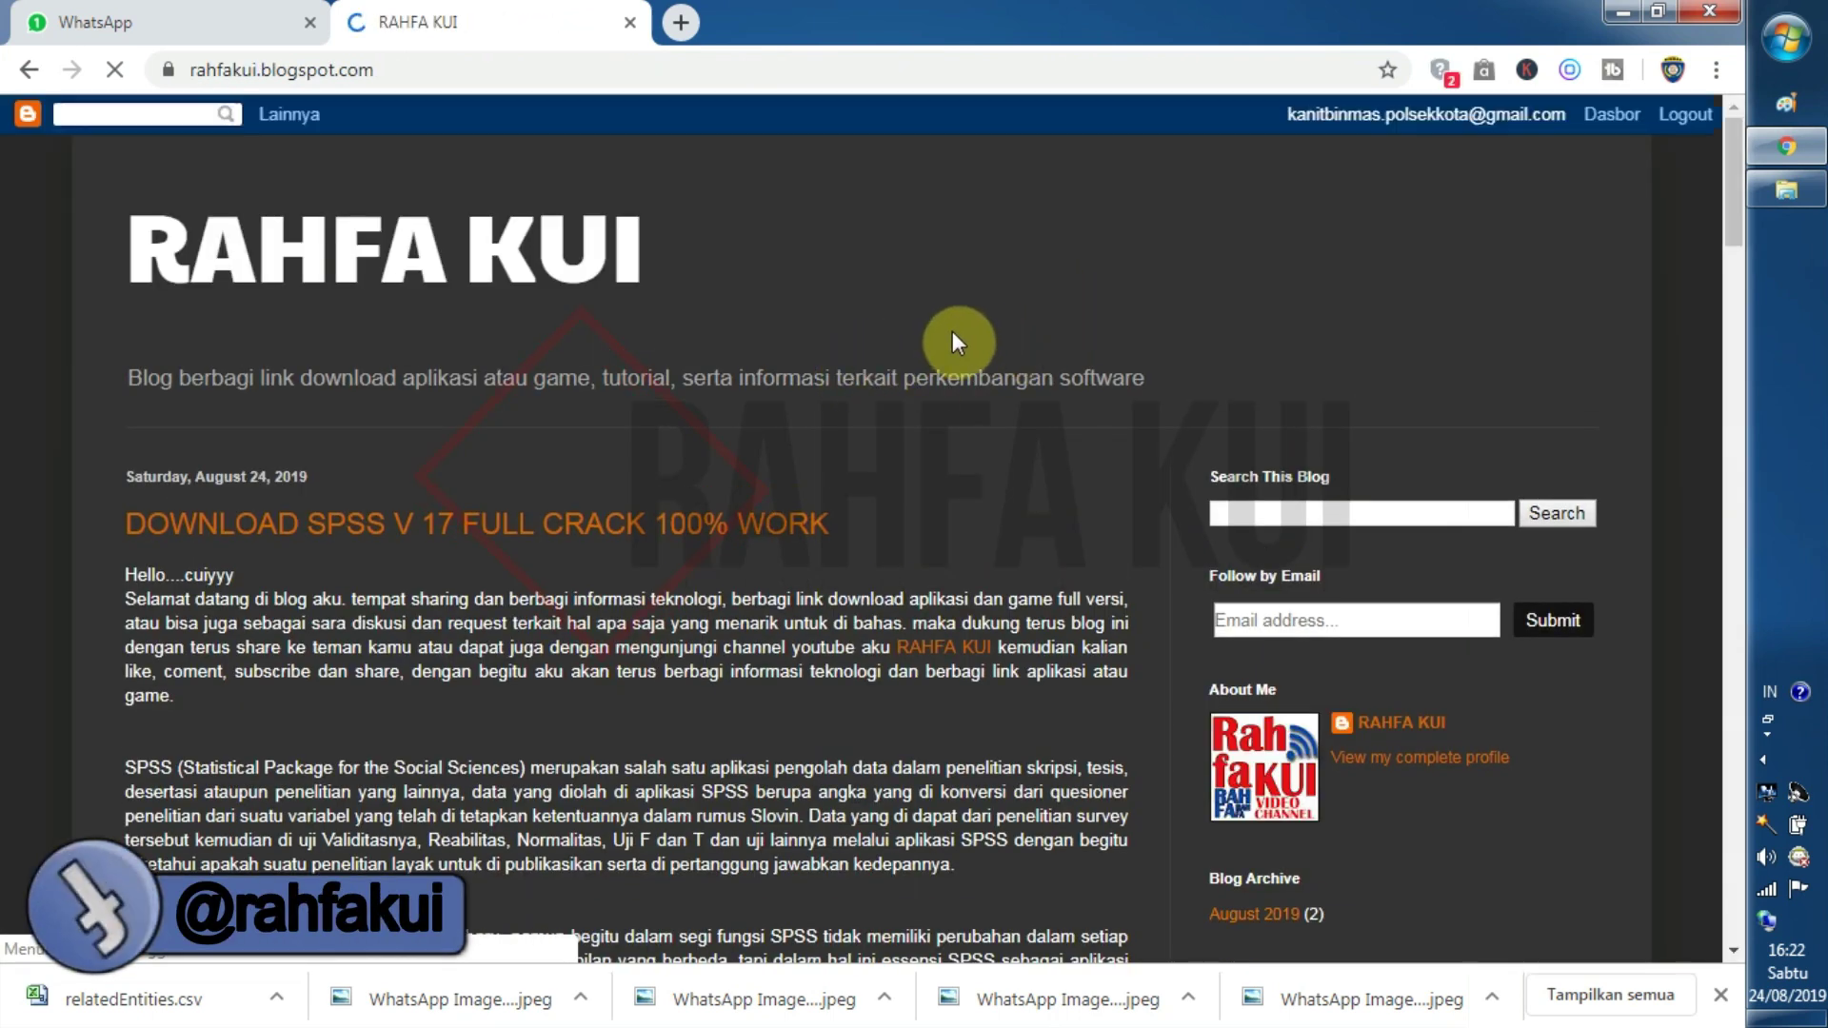
Step: Open the Download SPSS V 17 FULL link from the blog post and close the Games Kingdom ad tab
{"action": "scroll", "coordinate": [955, 341], "scroll_direction": "down", "scroll_amount": 3}
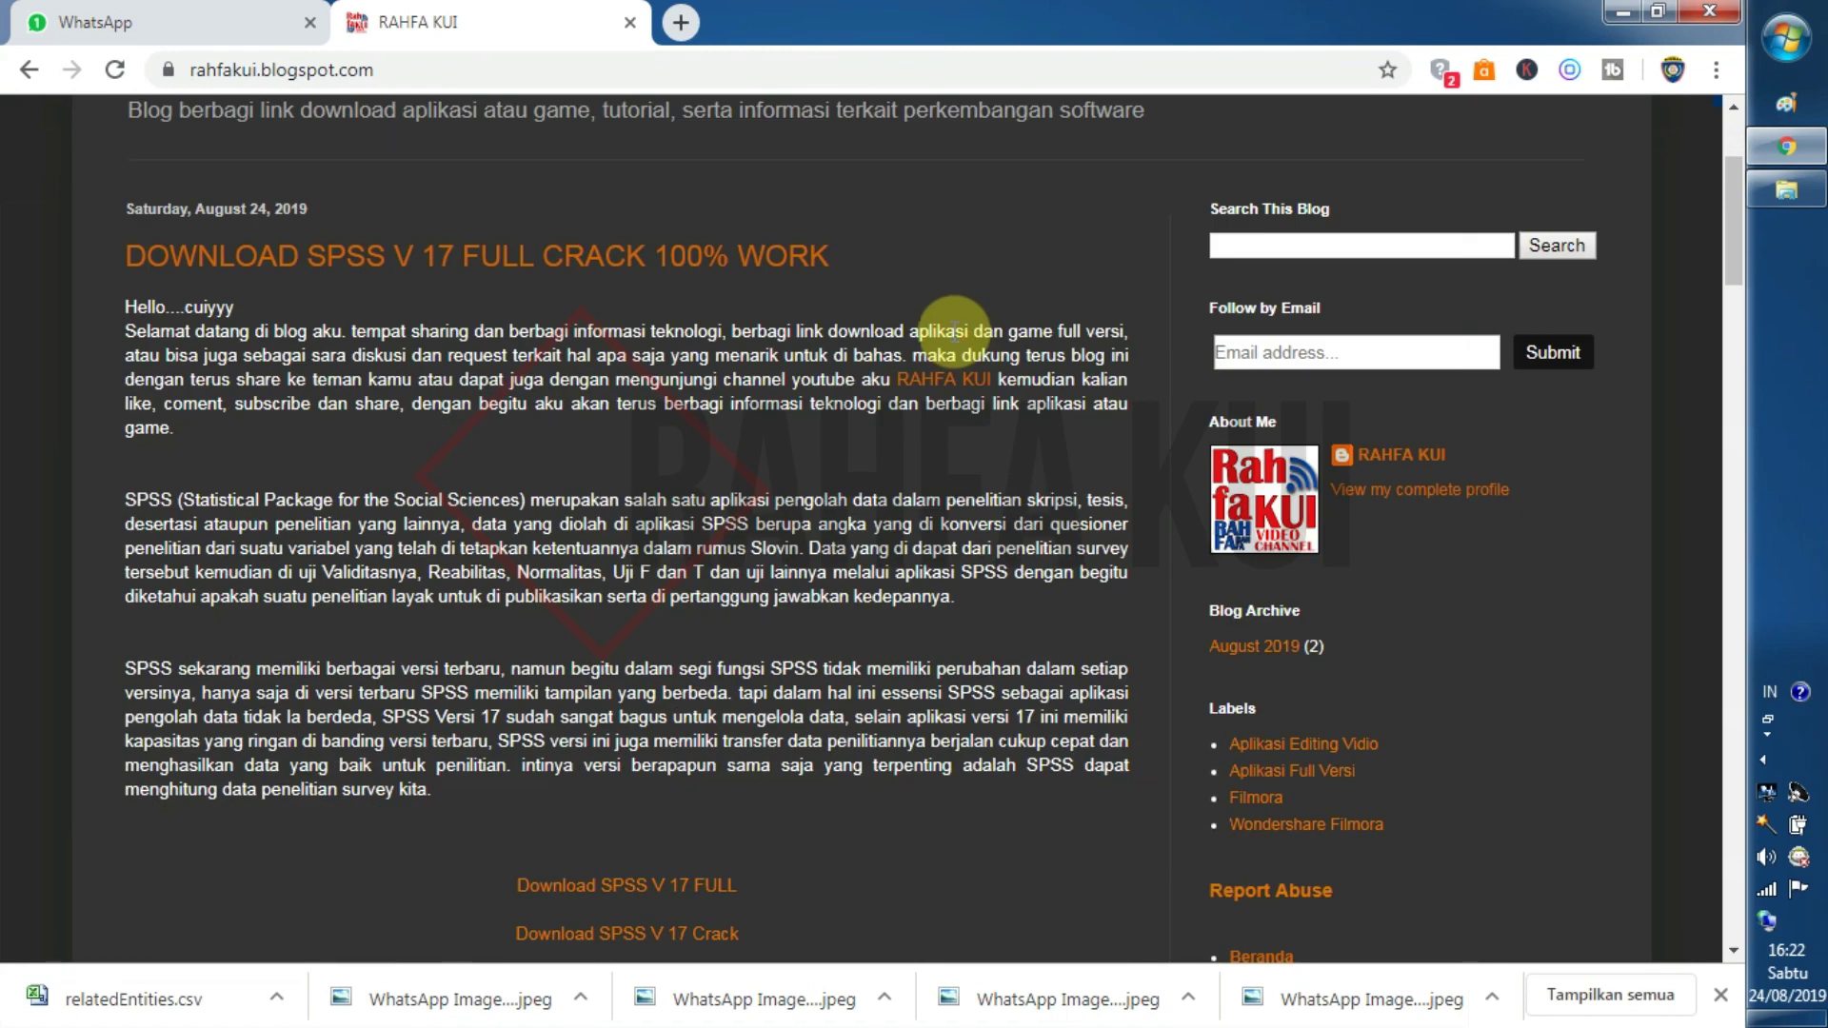
{"action": "scroll", "coordinate": [841, 369], "scroll_direction": "down", "scroll_amount": 3}
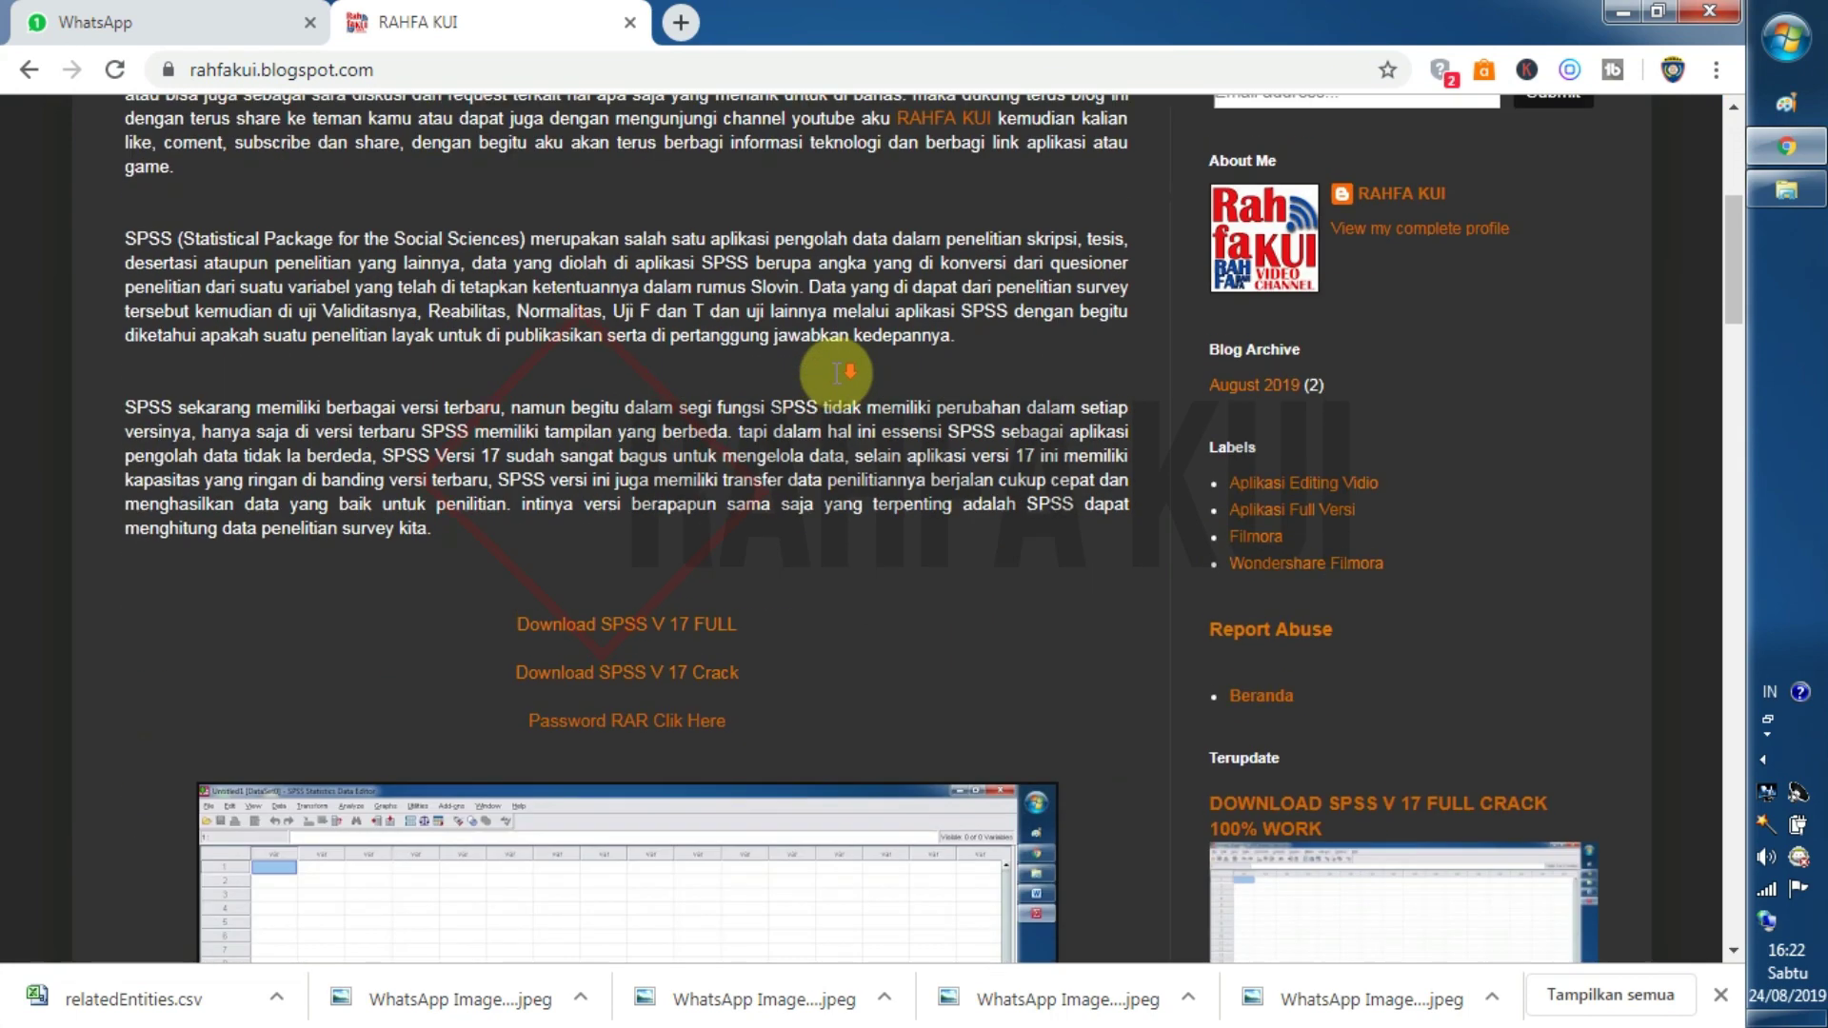
{"action": "scroll", "coordinate": [830, 373], "scroll_direction": "down", "scroll_amount": 6}
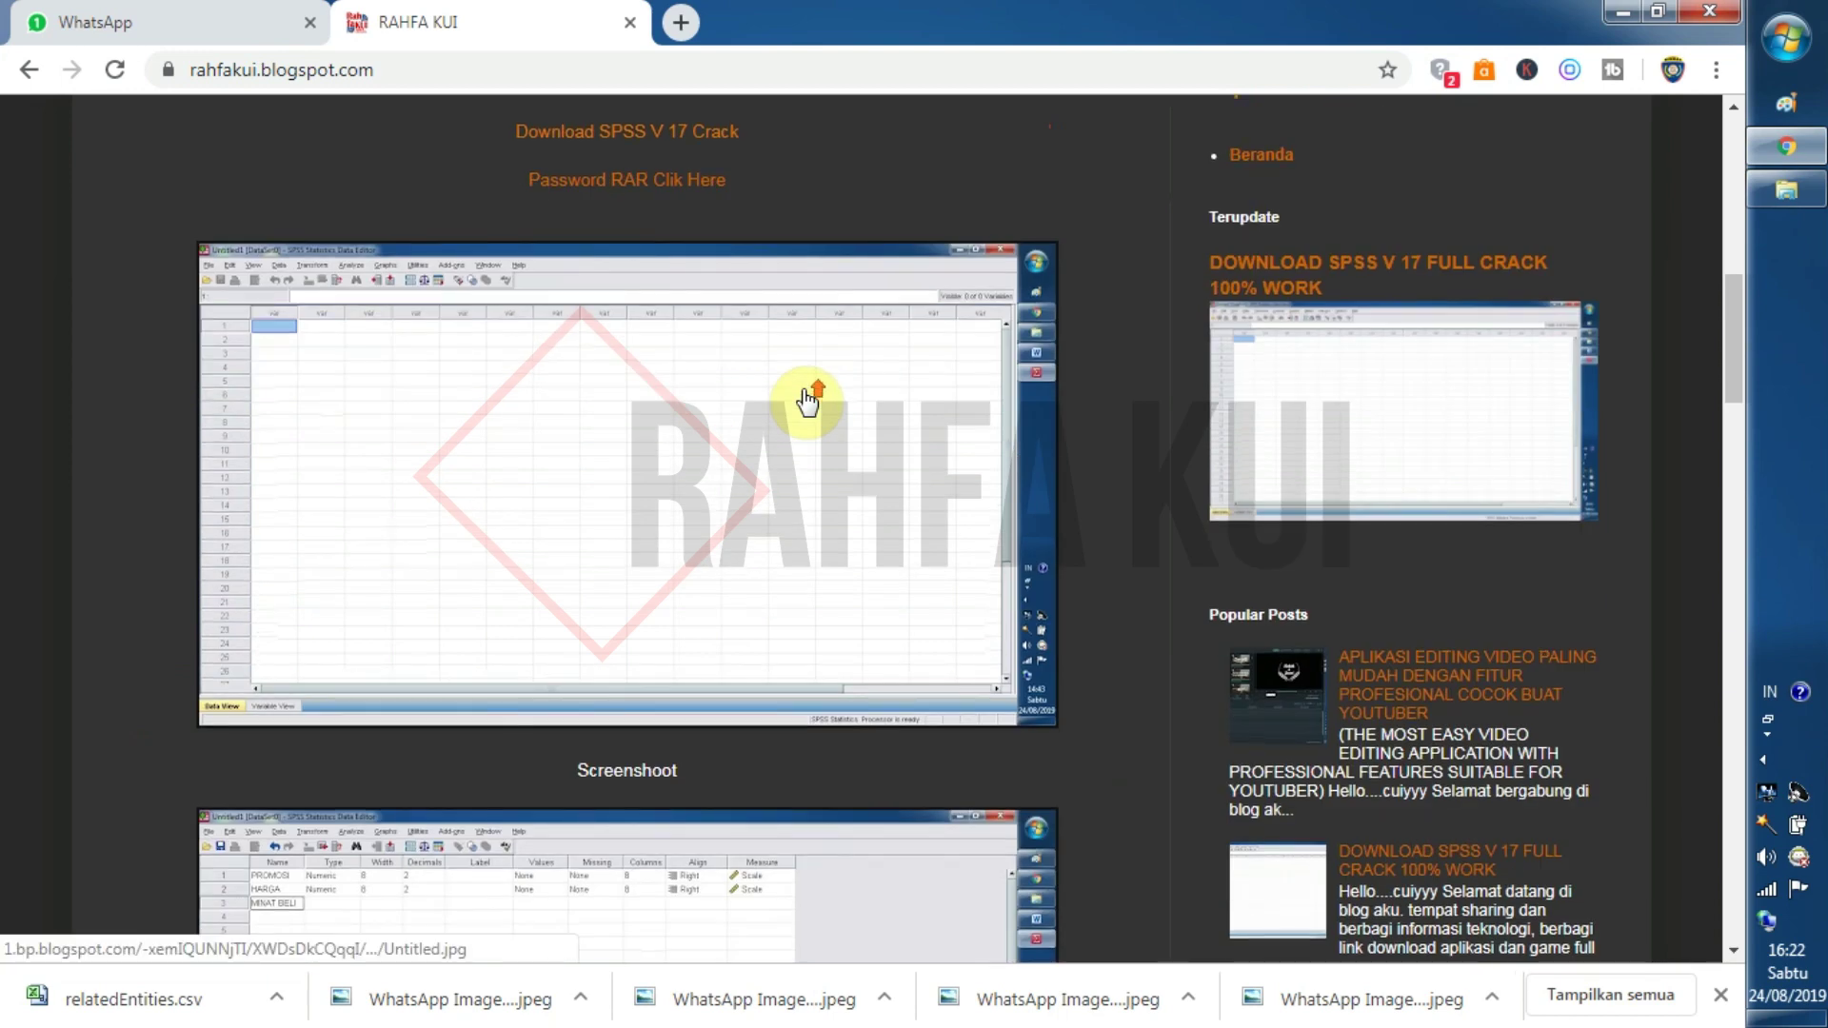
{"action": "scroll", "coordinate": [807, 400], "scroll_direction": "up", "scroll_amount": 12}
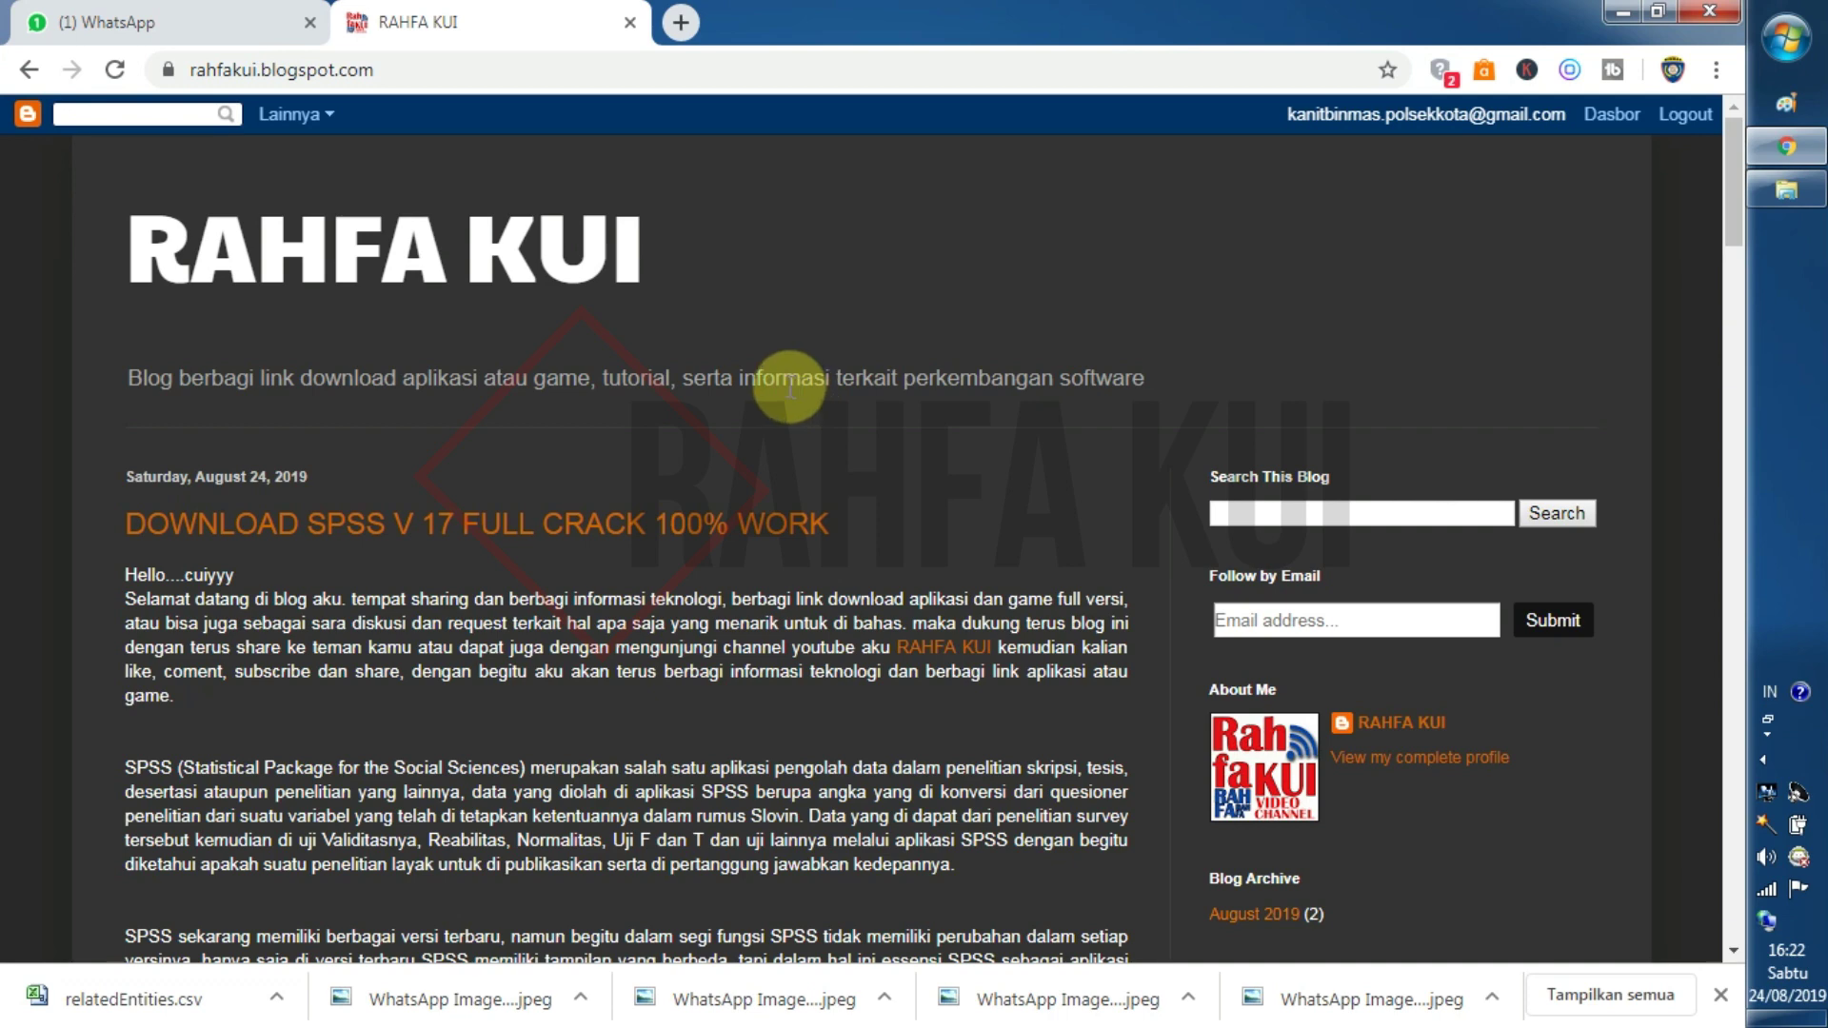
{"action": "scroll", "coordinate": [409, 505], "scroll_direction": "down", "scroll_amount": 1}
{"action": "scroll", "coordinate": [288, 501], "scroll_direction": "down", "scroll_amount": 1}
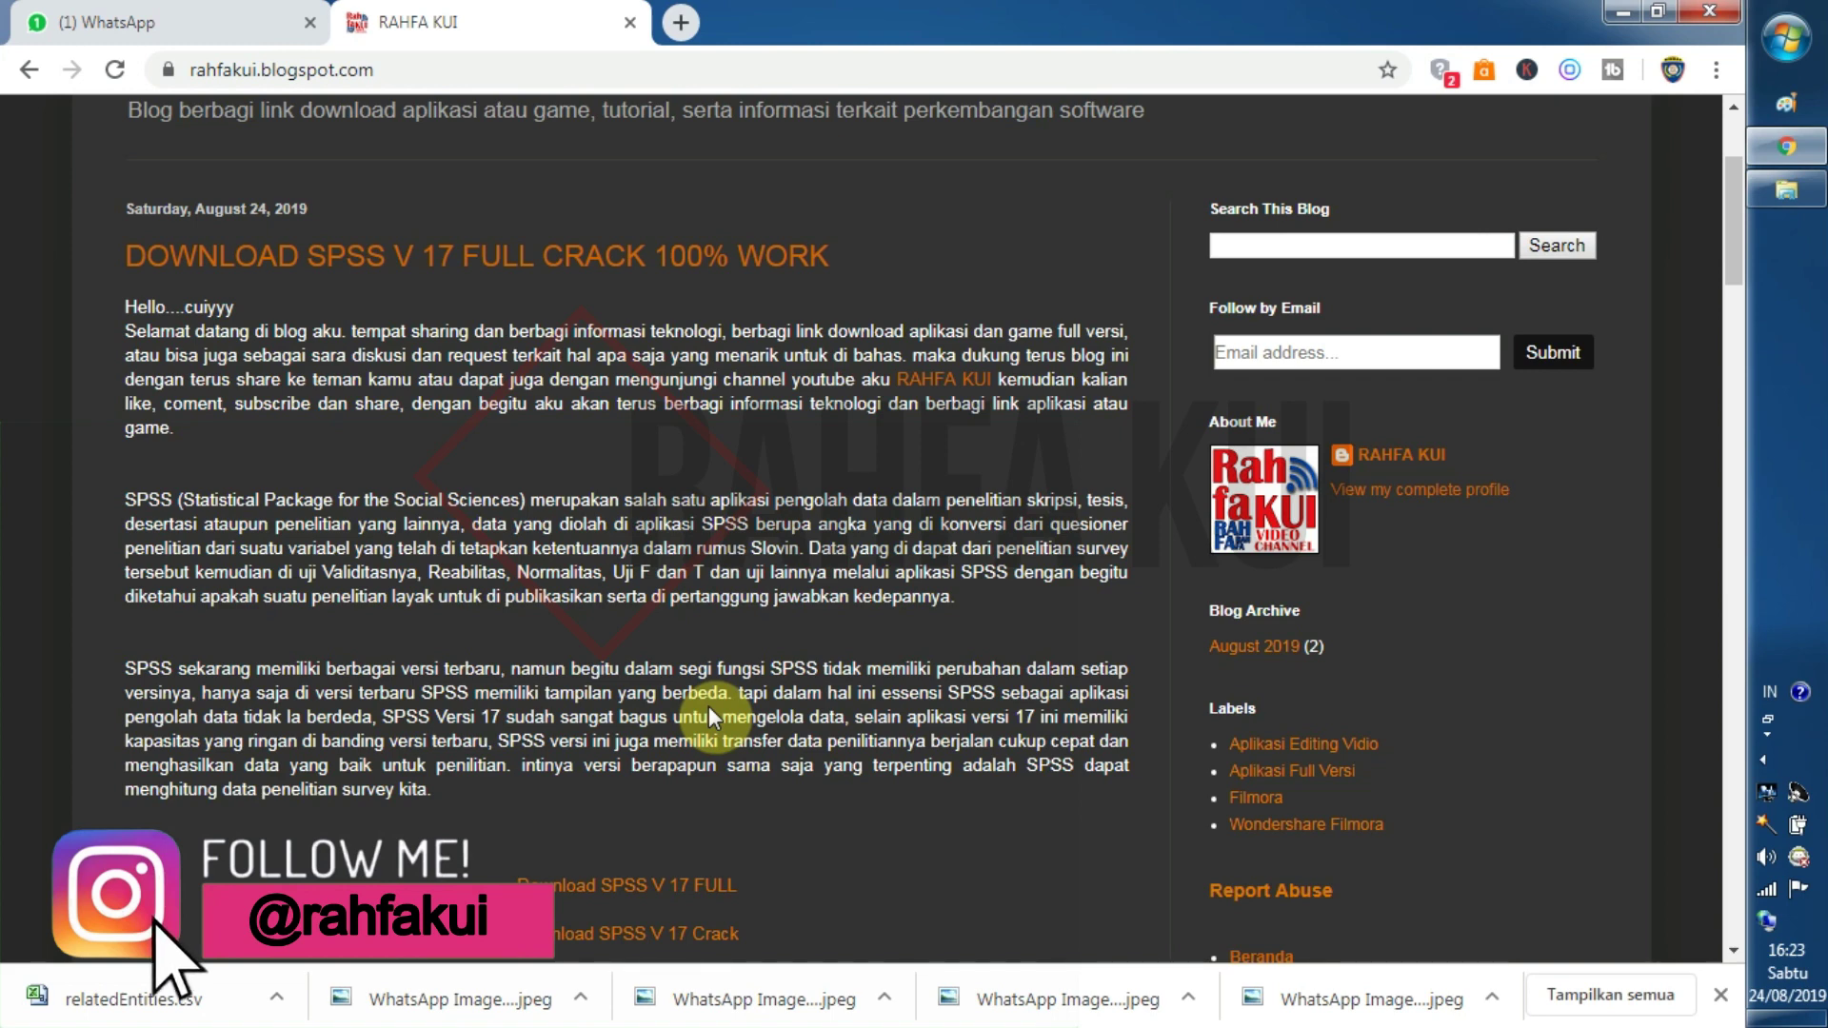
{"action": "scroll", "coordinate": [693, 728], "scroll_direction": "down", "scroll_amount": 3}
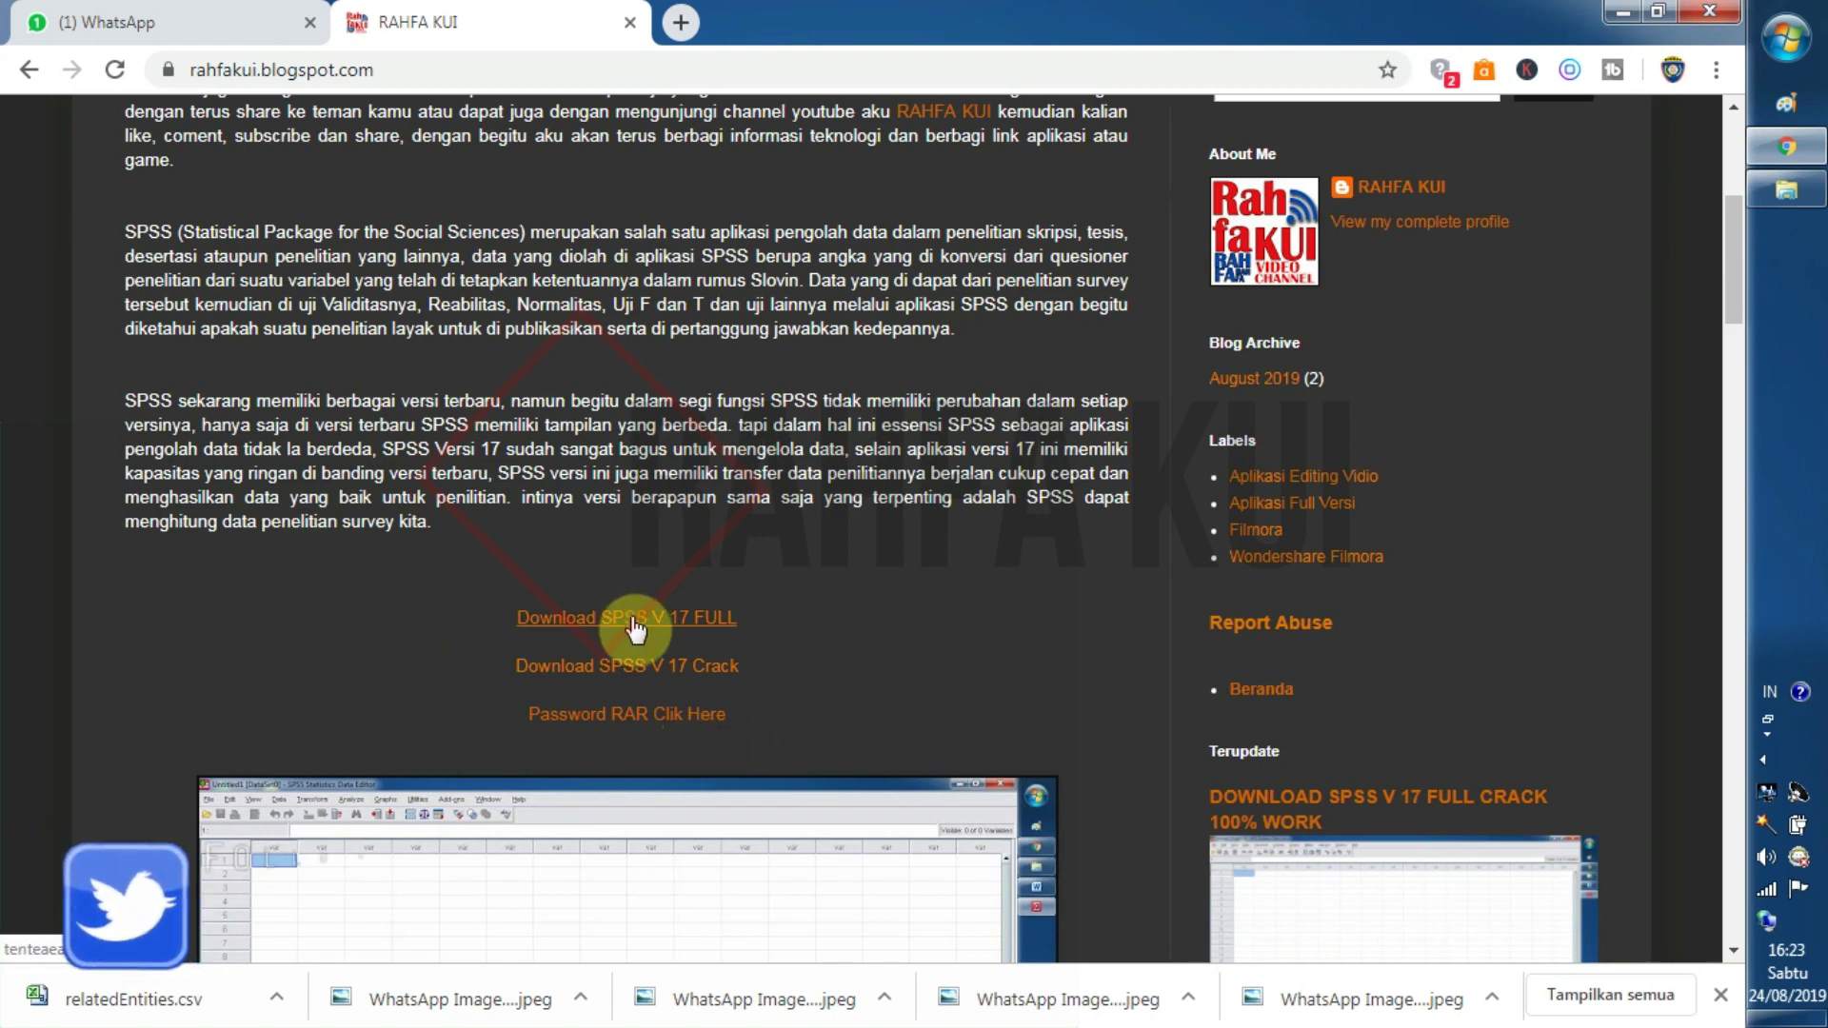
{"action": "left_click", "coordinate": [635, 621]}
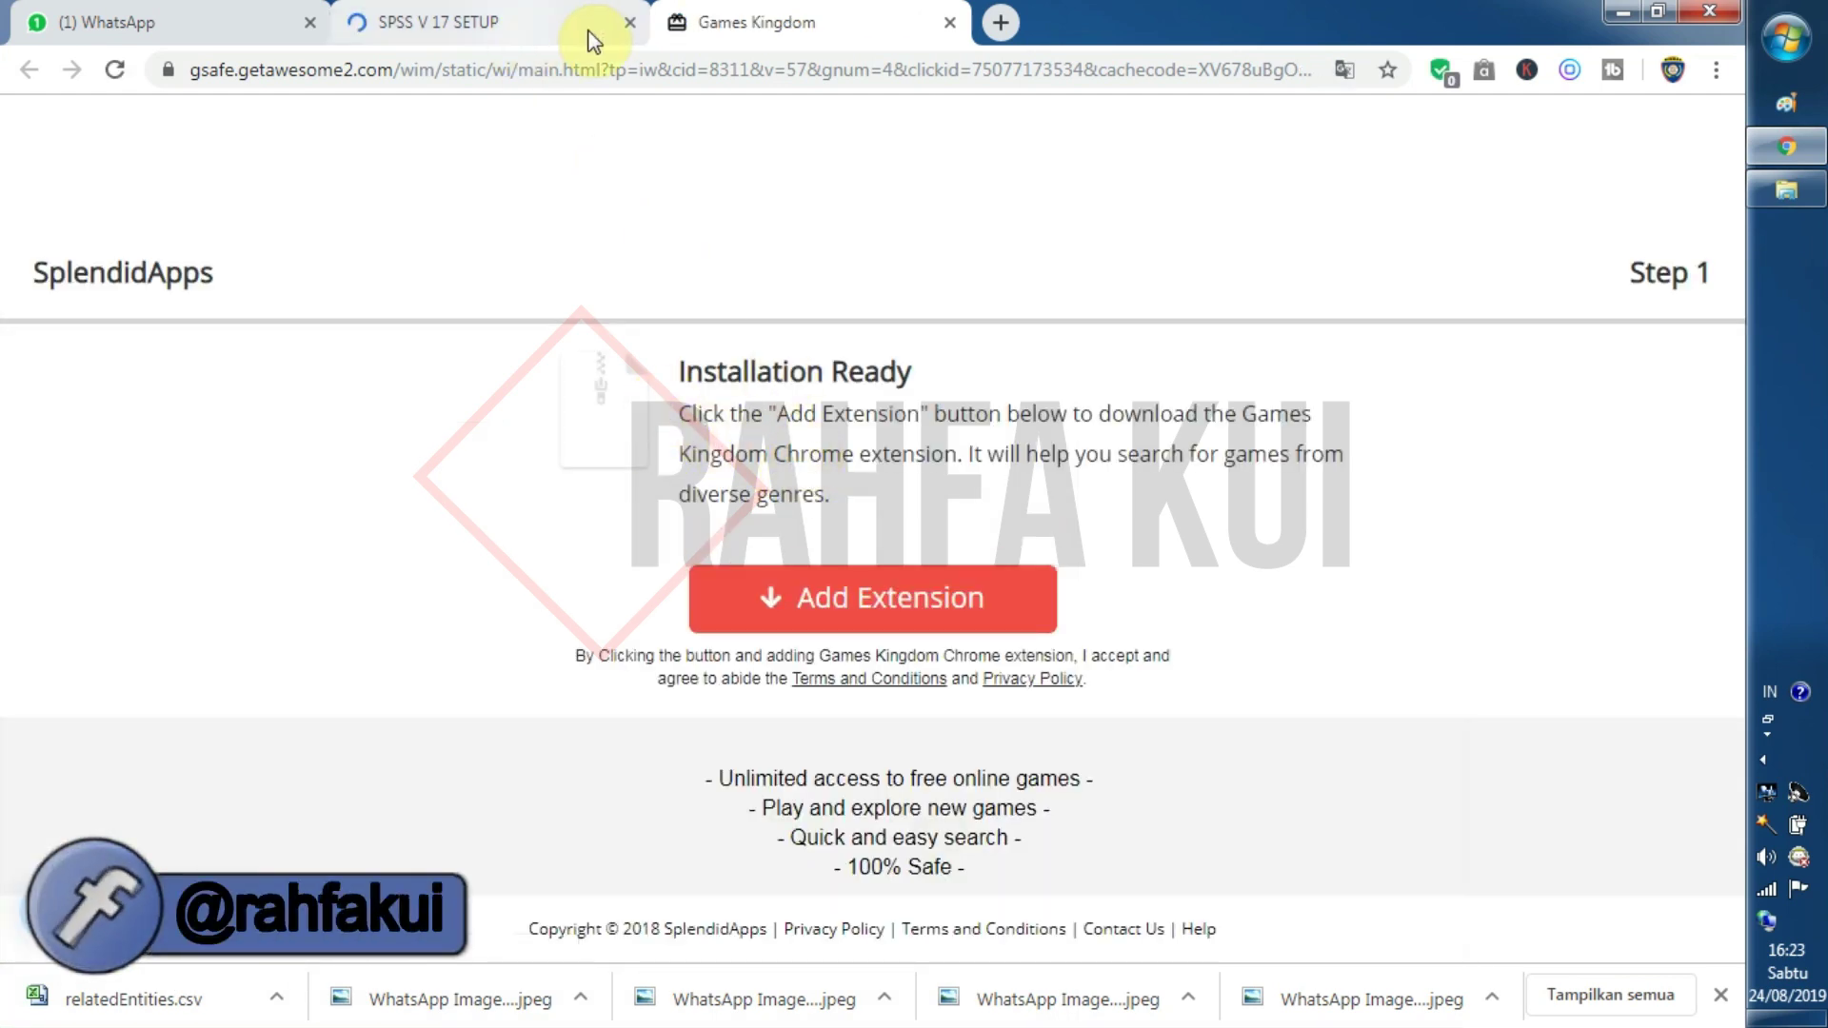
{"action": "left_click", "coordinate": [949, 23]}
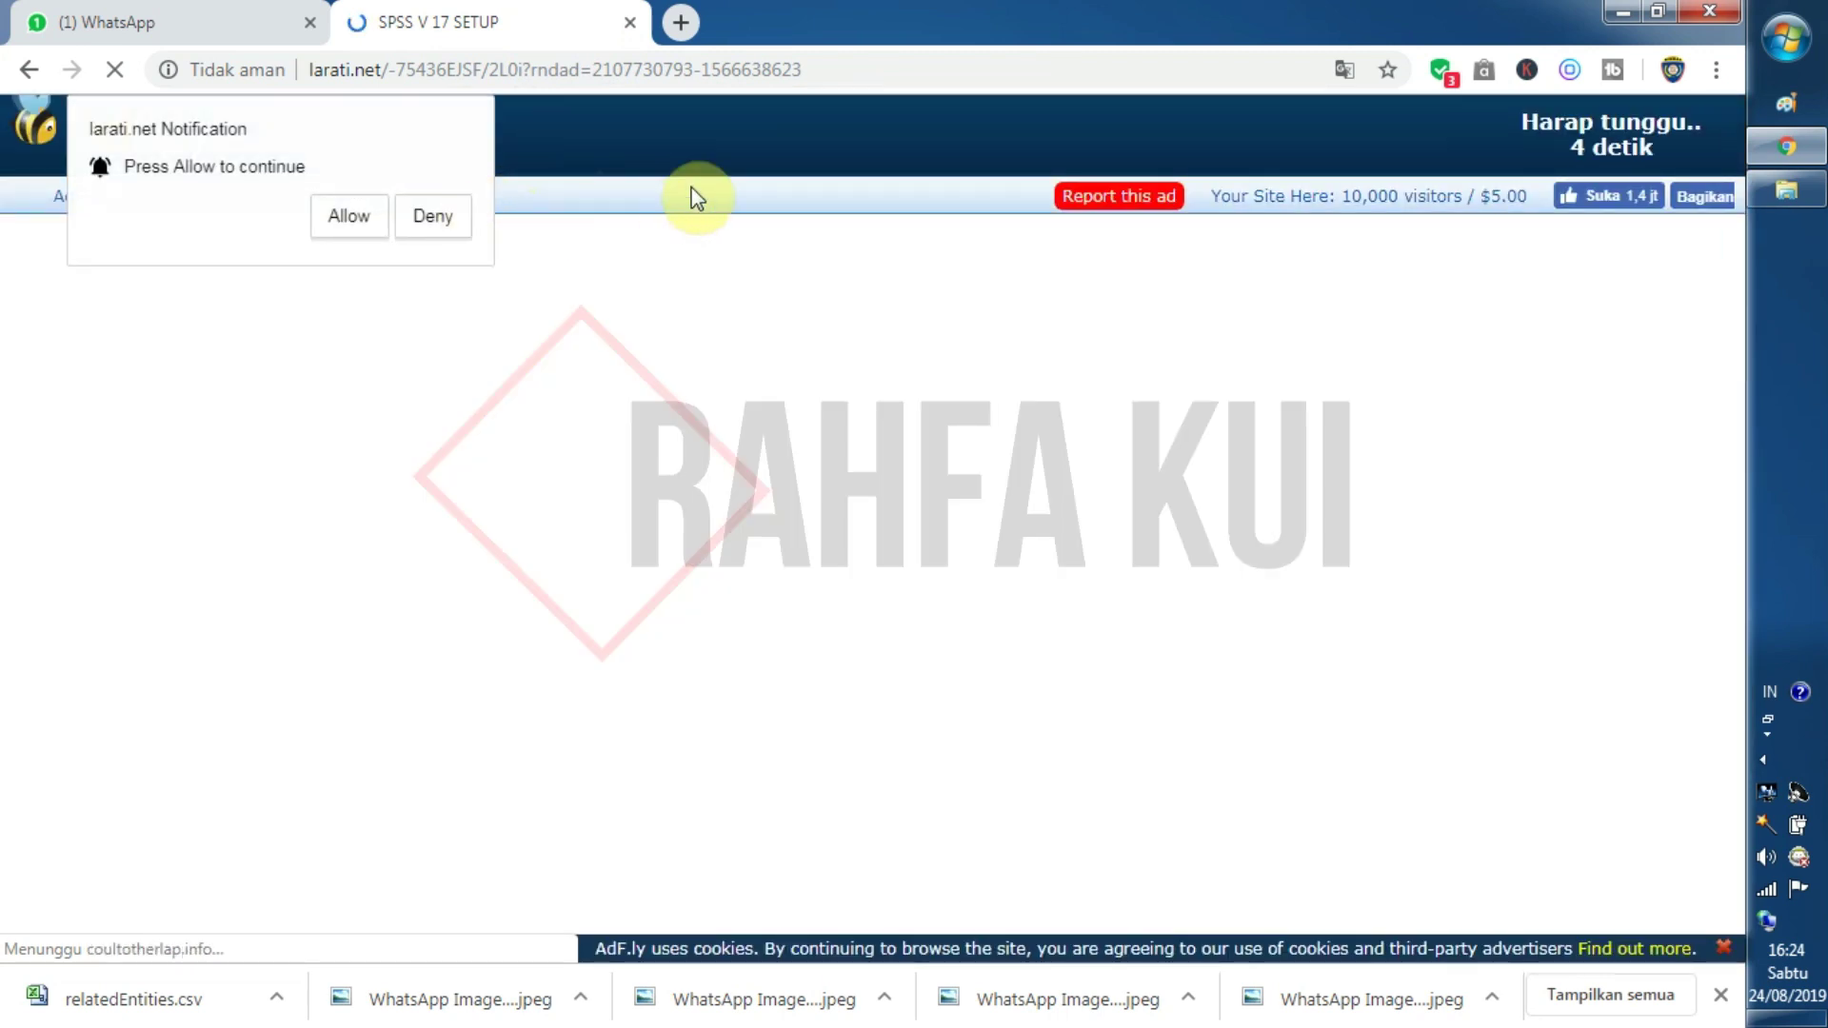
Step: Deny the notification request, skip the adf.ly ad and close its pop-up tab to reach SPSS V 17.rar on Google Drive
{"action": "left_click", "coordinate": [460, 239]}
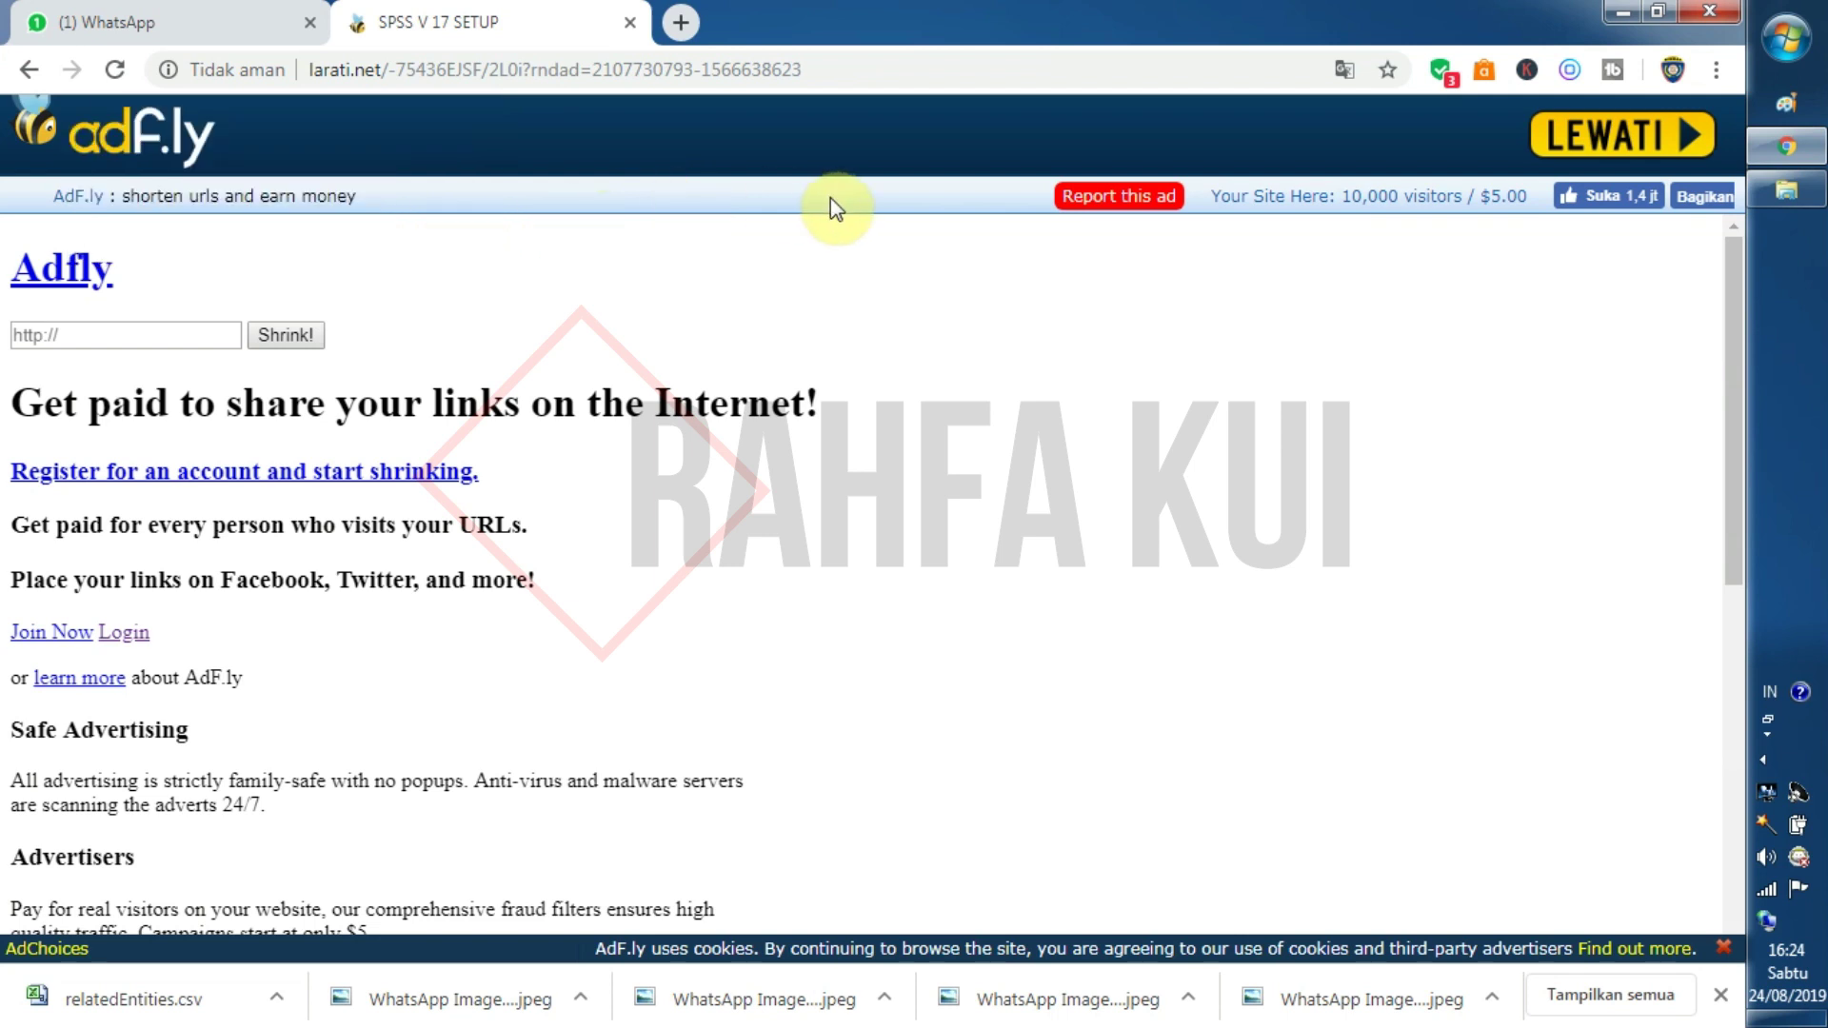
{"action": "left_click", "coordinate": [1576, 152]}
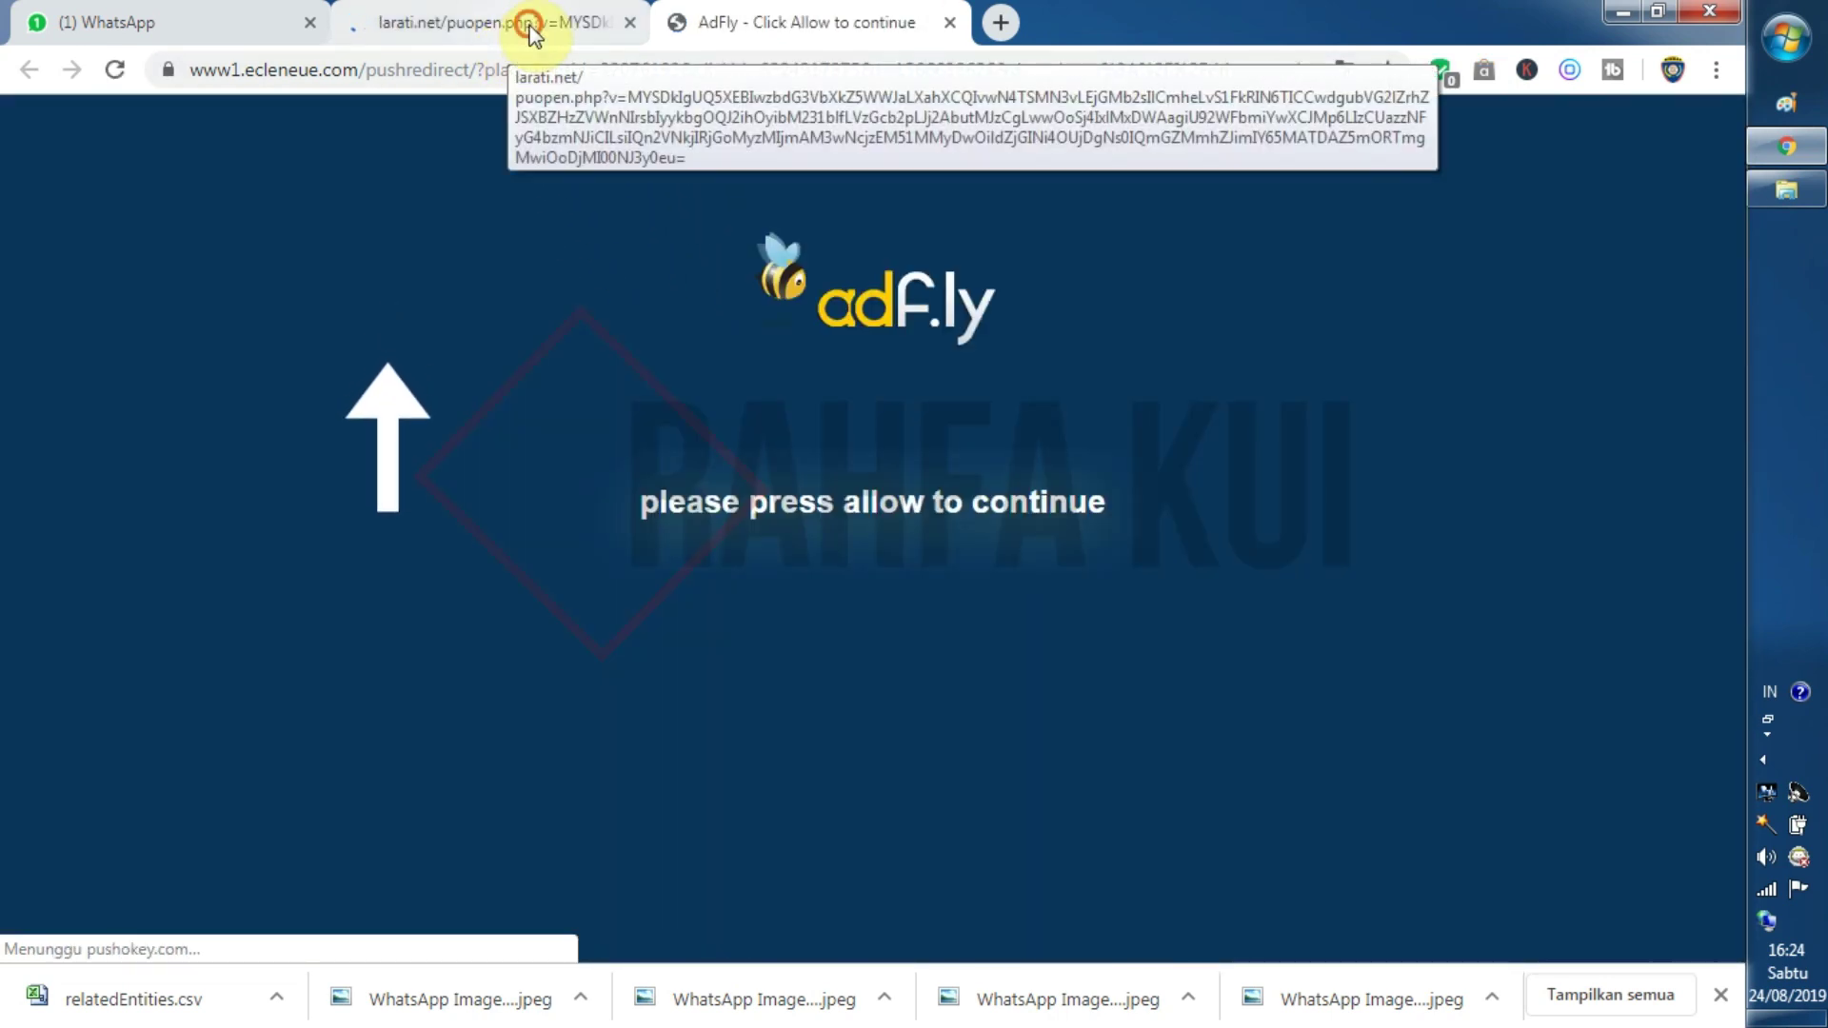
{"action": "left_click", "coordinate": [529, 26]}
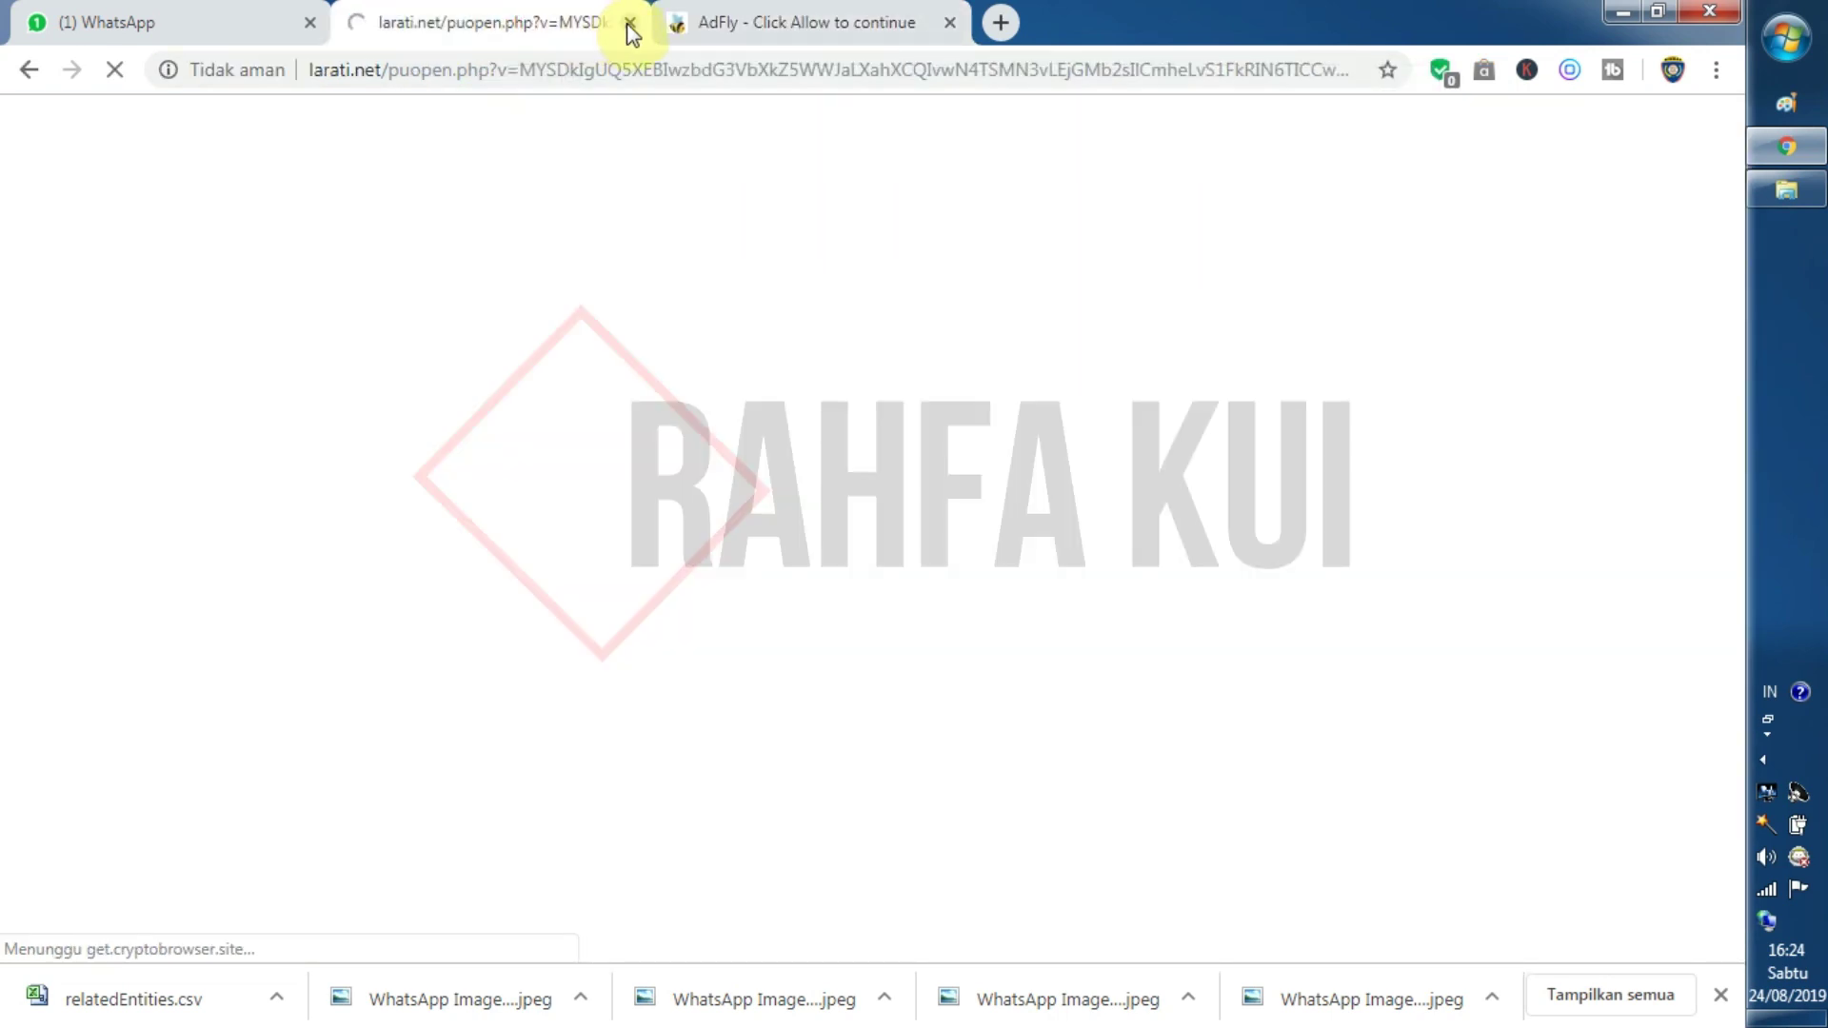
{"action": "left_click", "coordinate": [629, 23]}
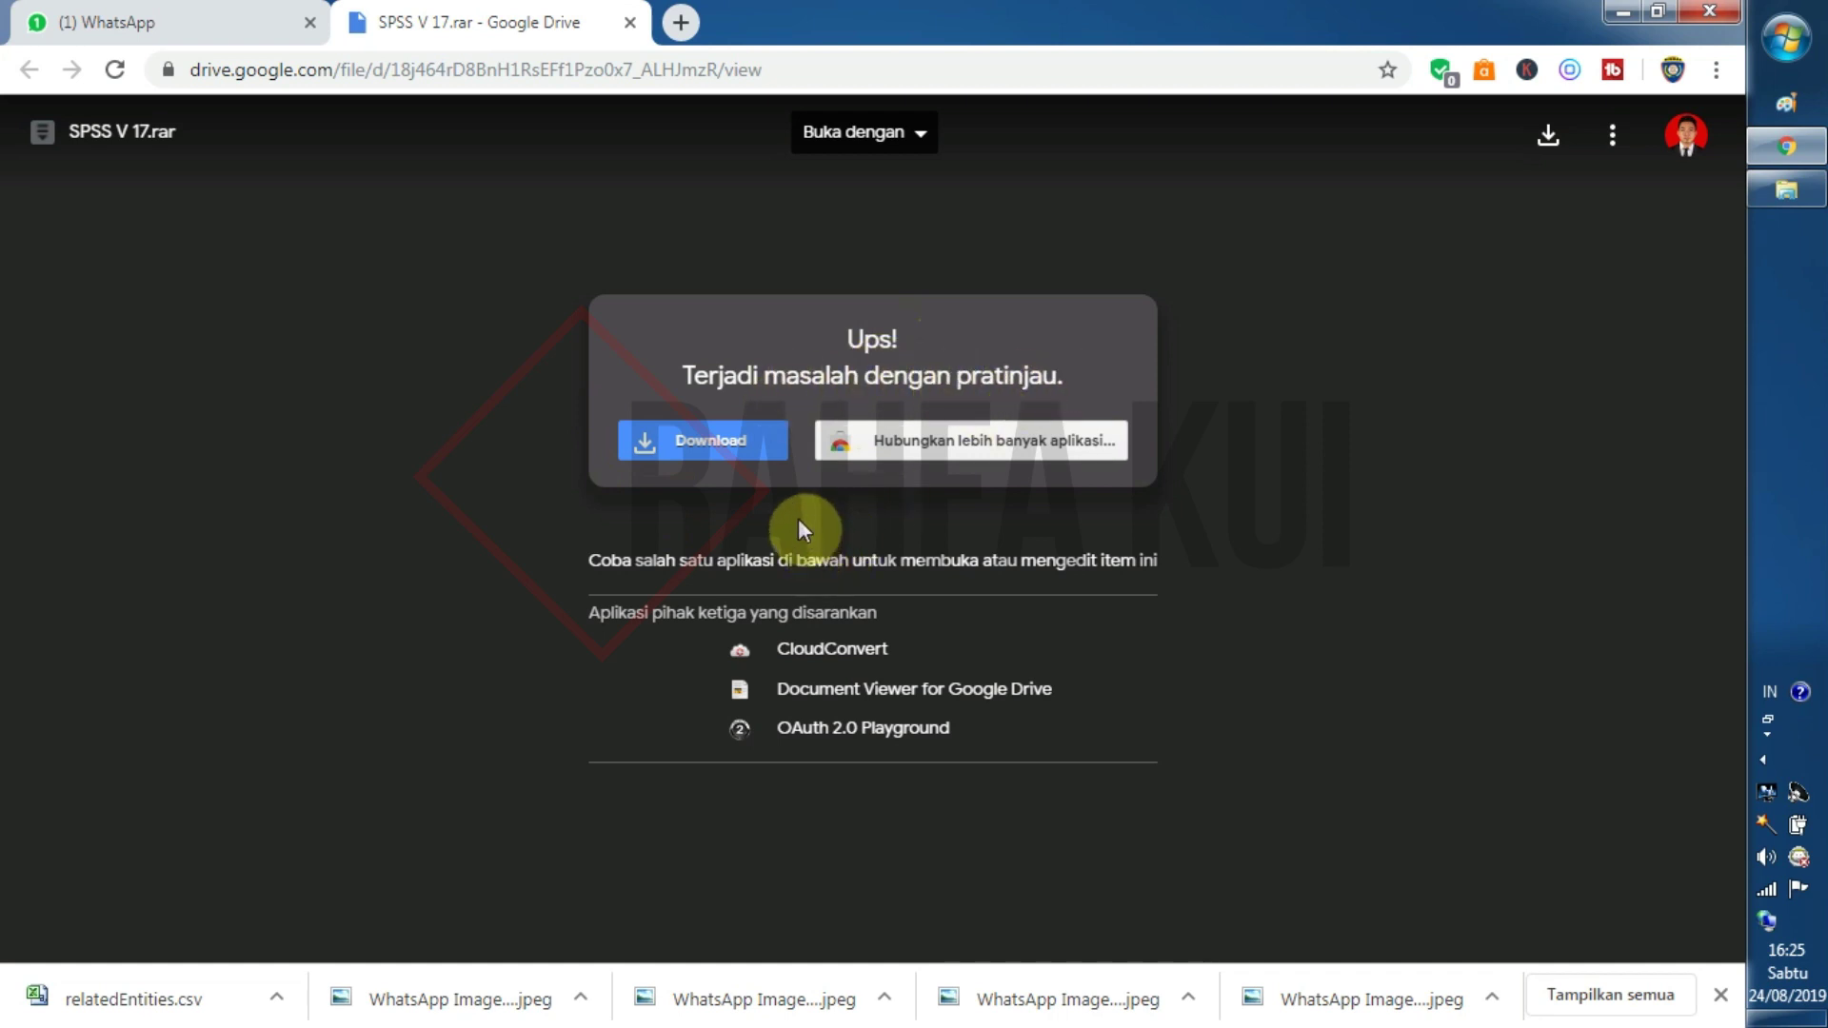
Step: Try to download SPSS V 17.rar from Google Drive with the preselected account, and close the download tab
{"action": "left_click", "coordinate": [729, 449]}
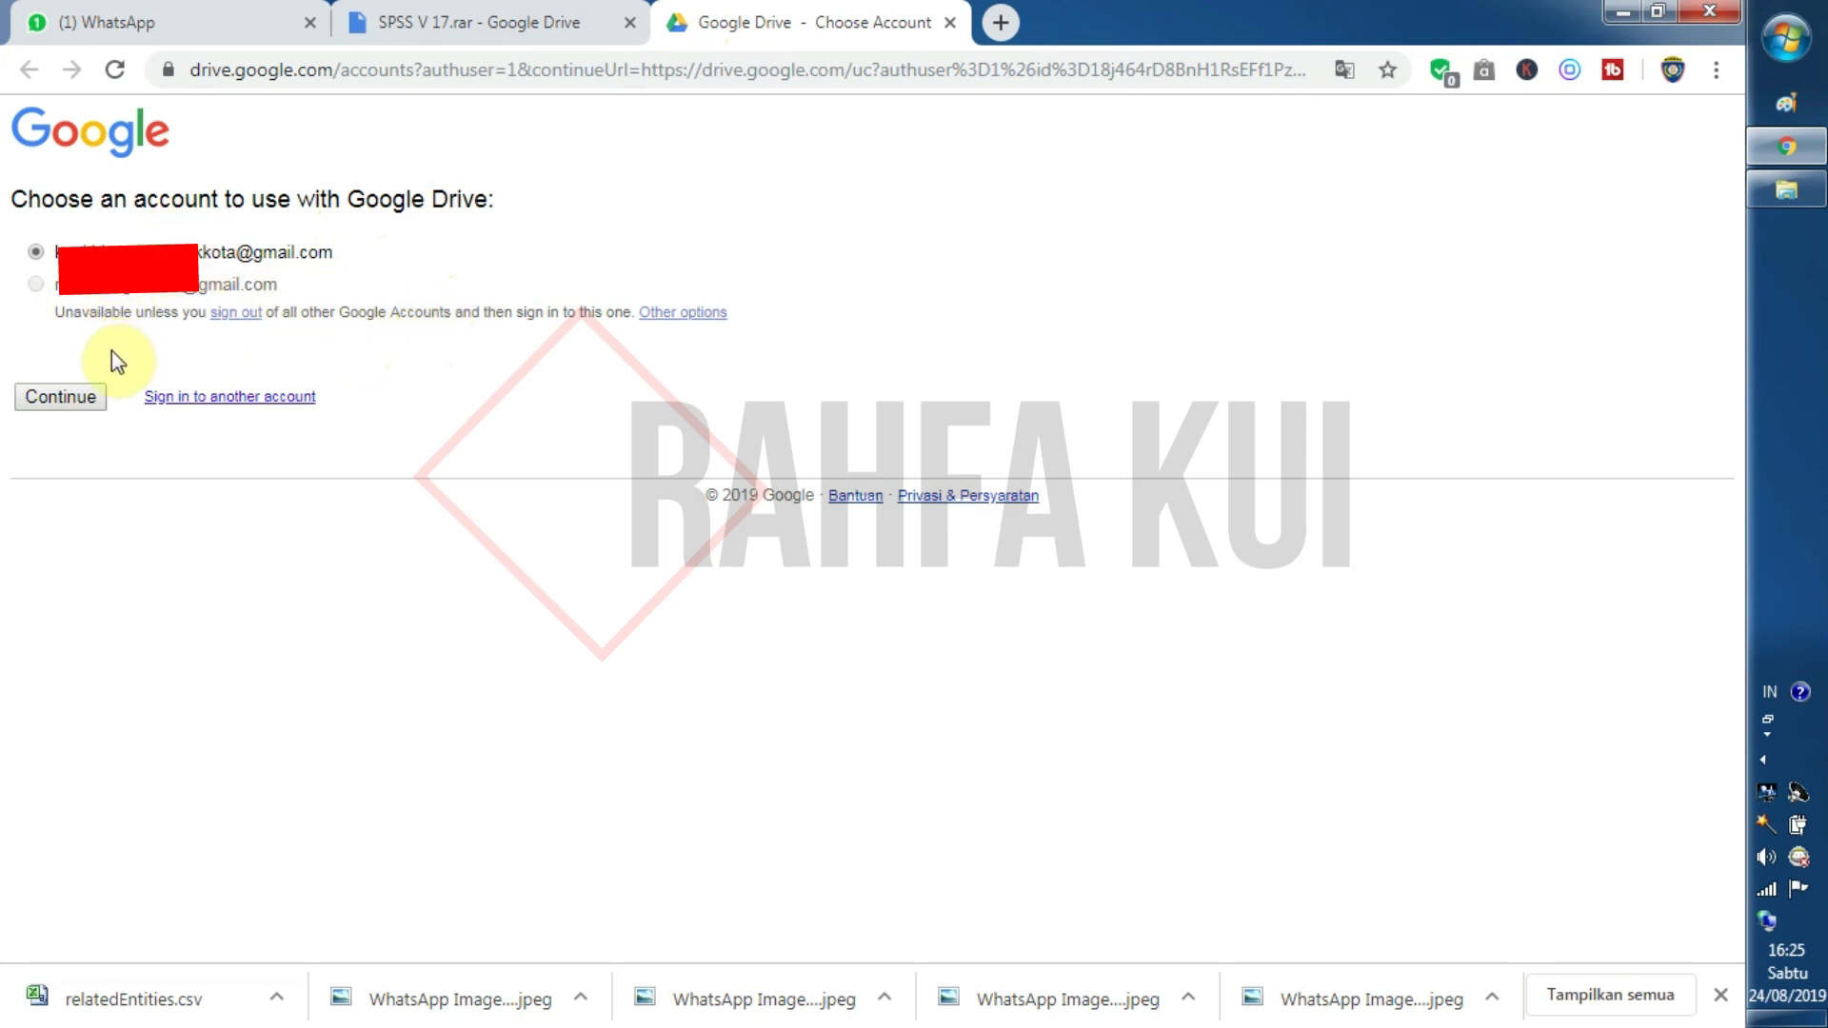
{"action": "left_click", "coordinate": [76, 398]}
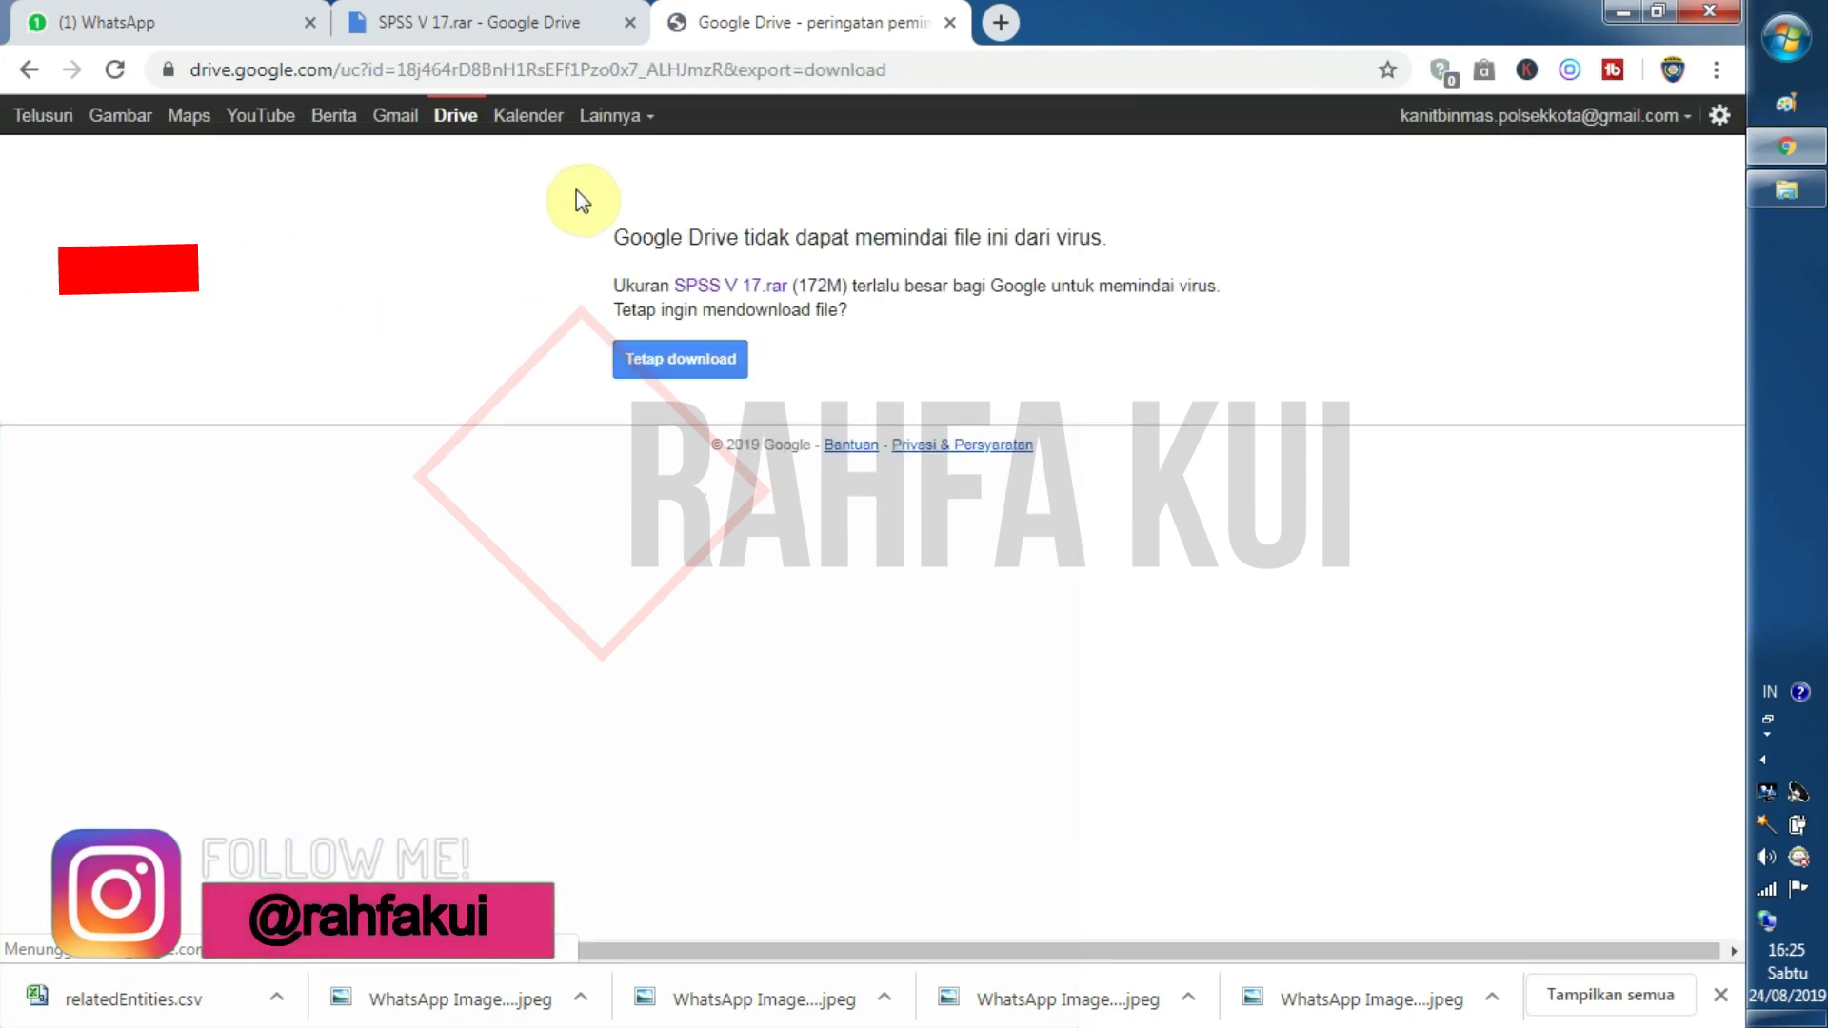
{"action": "left_click", "coordinate": [722, 359]}
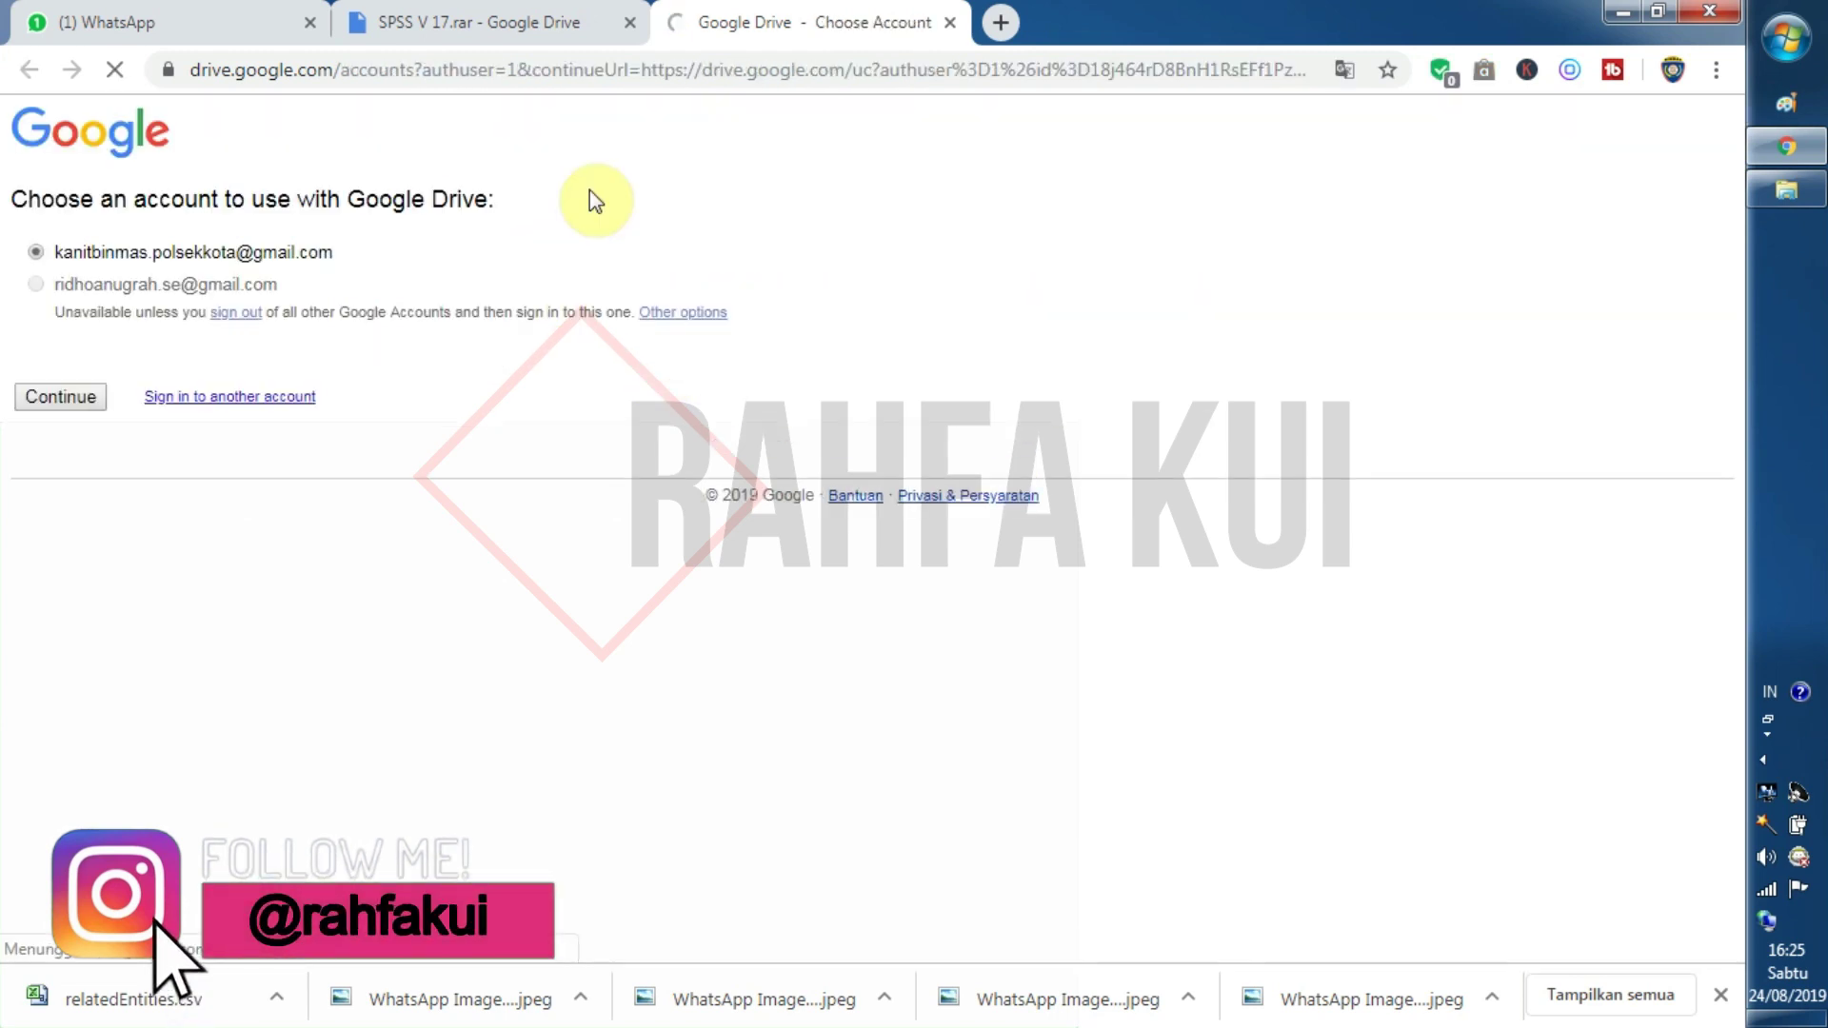
{"action": "left_click", "coordinate": [950, 22]}
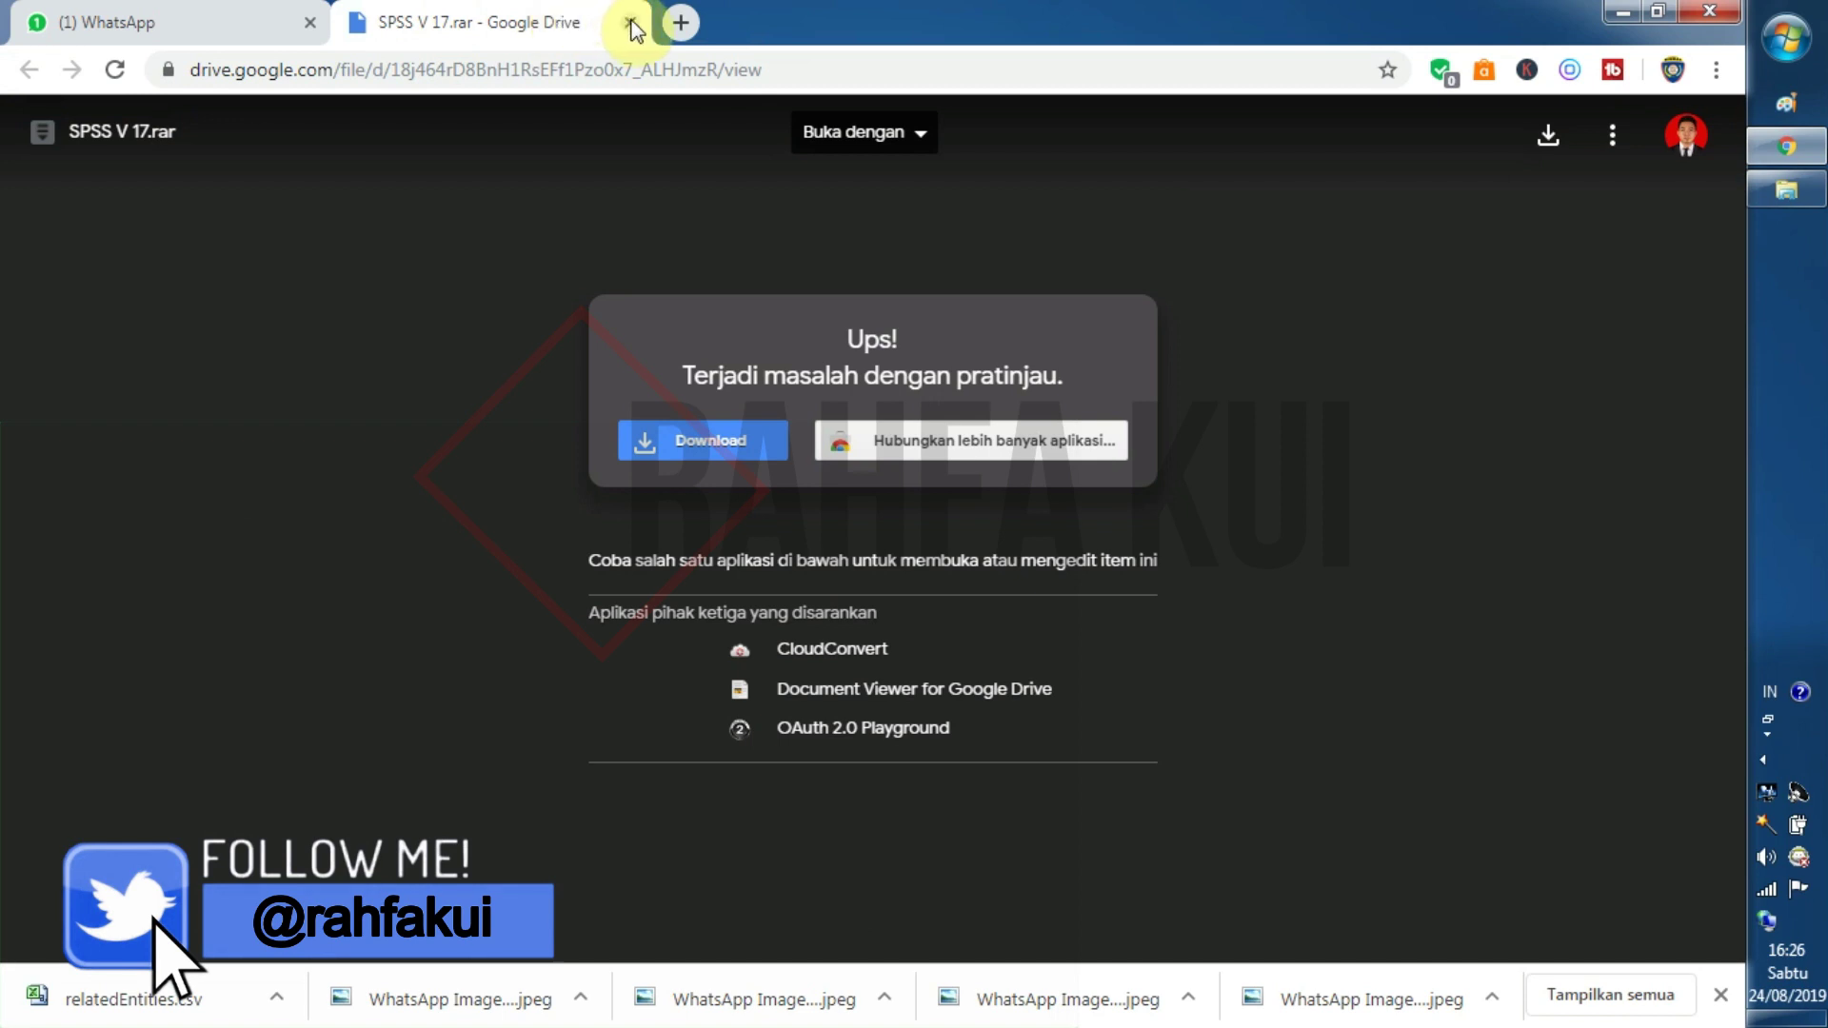
Step: Search for rahfakui.blogspot.com in a new tab and reopen the RAHFA KUI blog
{"action": "left_click", "coordinate": [677, 24]}
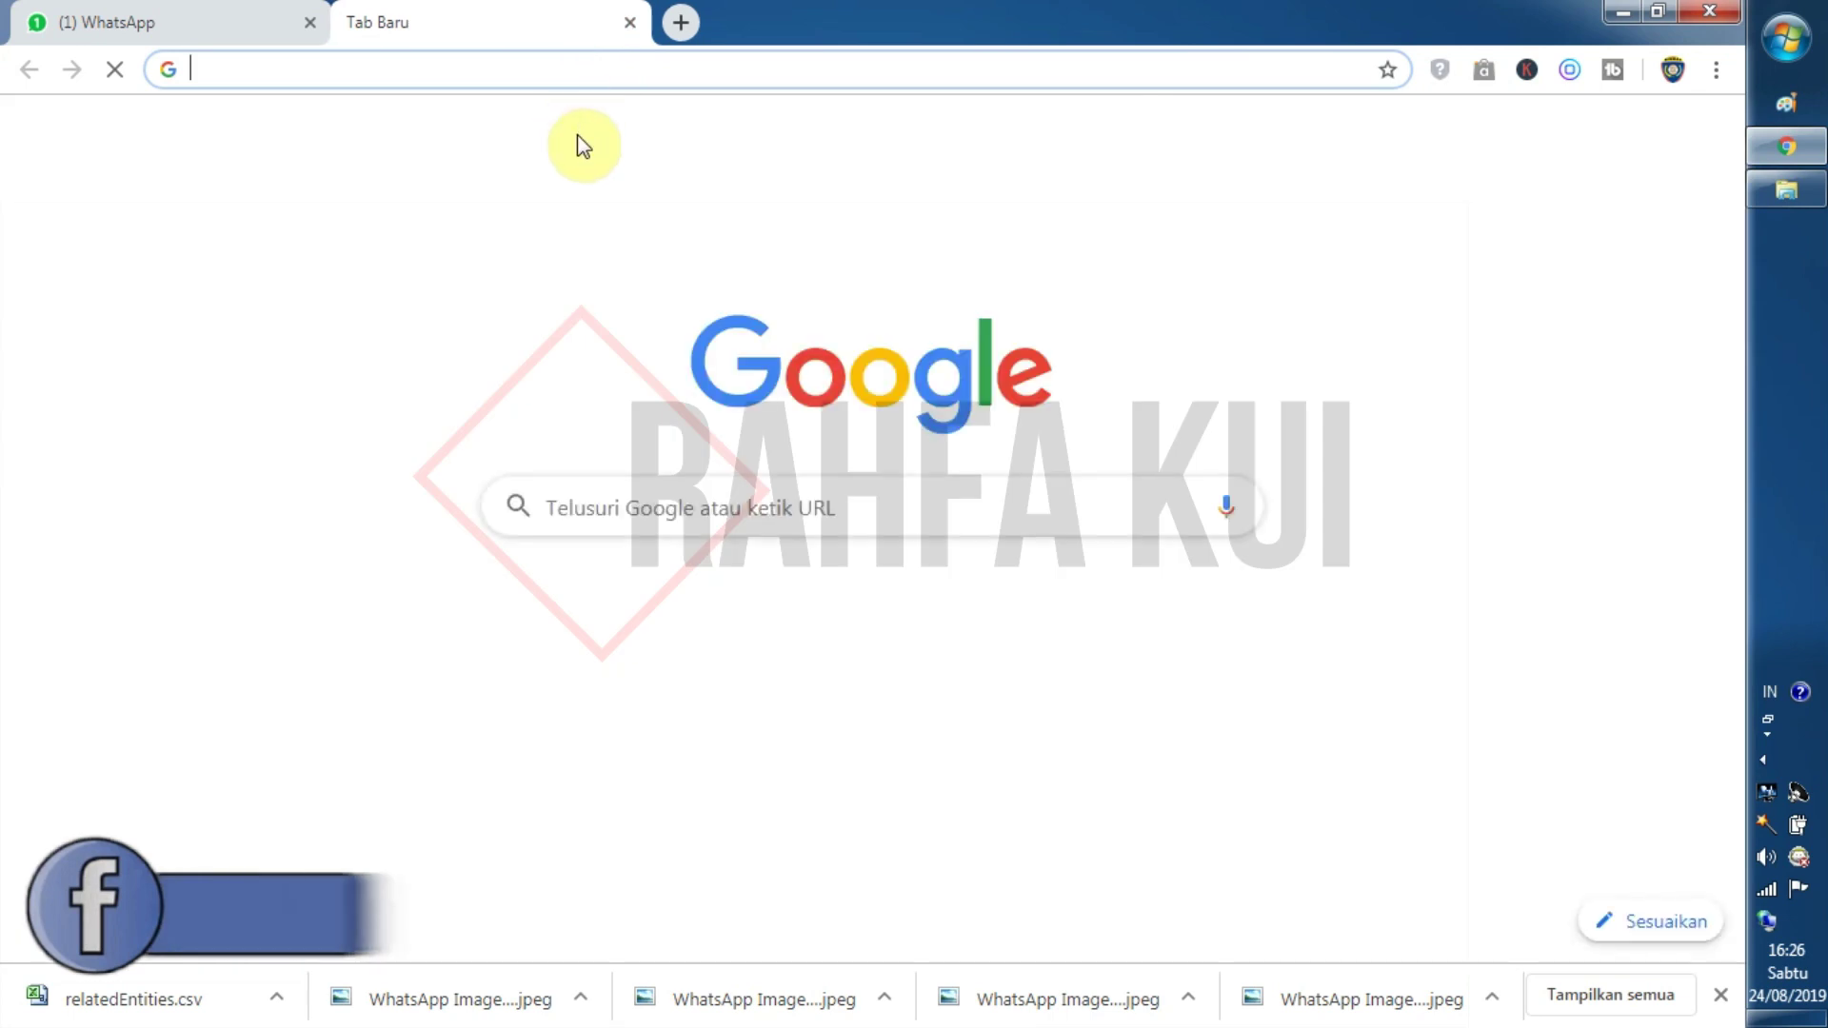
{"action": "type", "text": "rahfakui.blogspot.com/2019/08/aplikasi-editing-video-paling-mudah.html"}
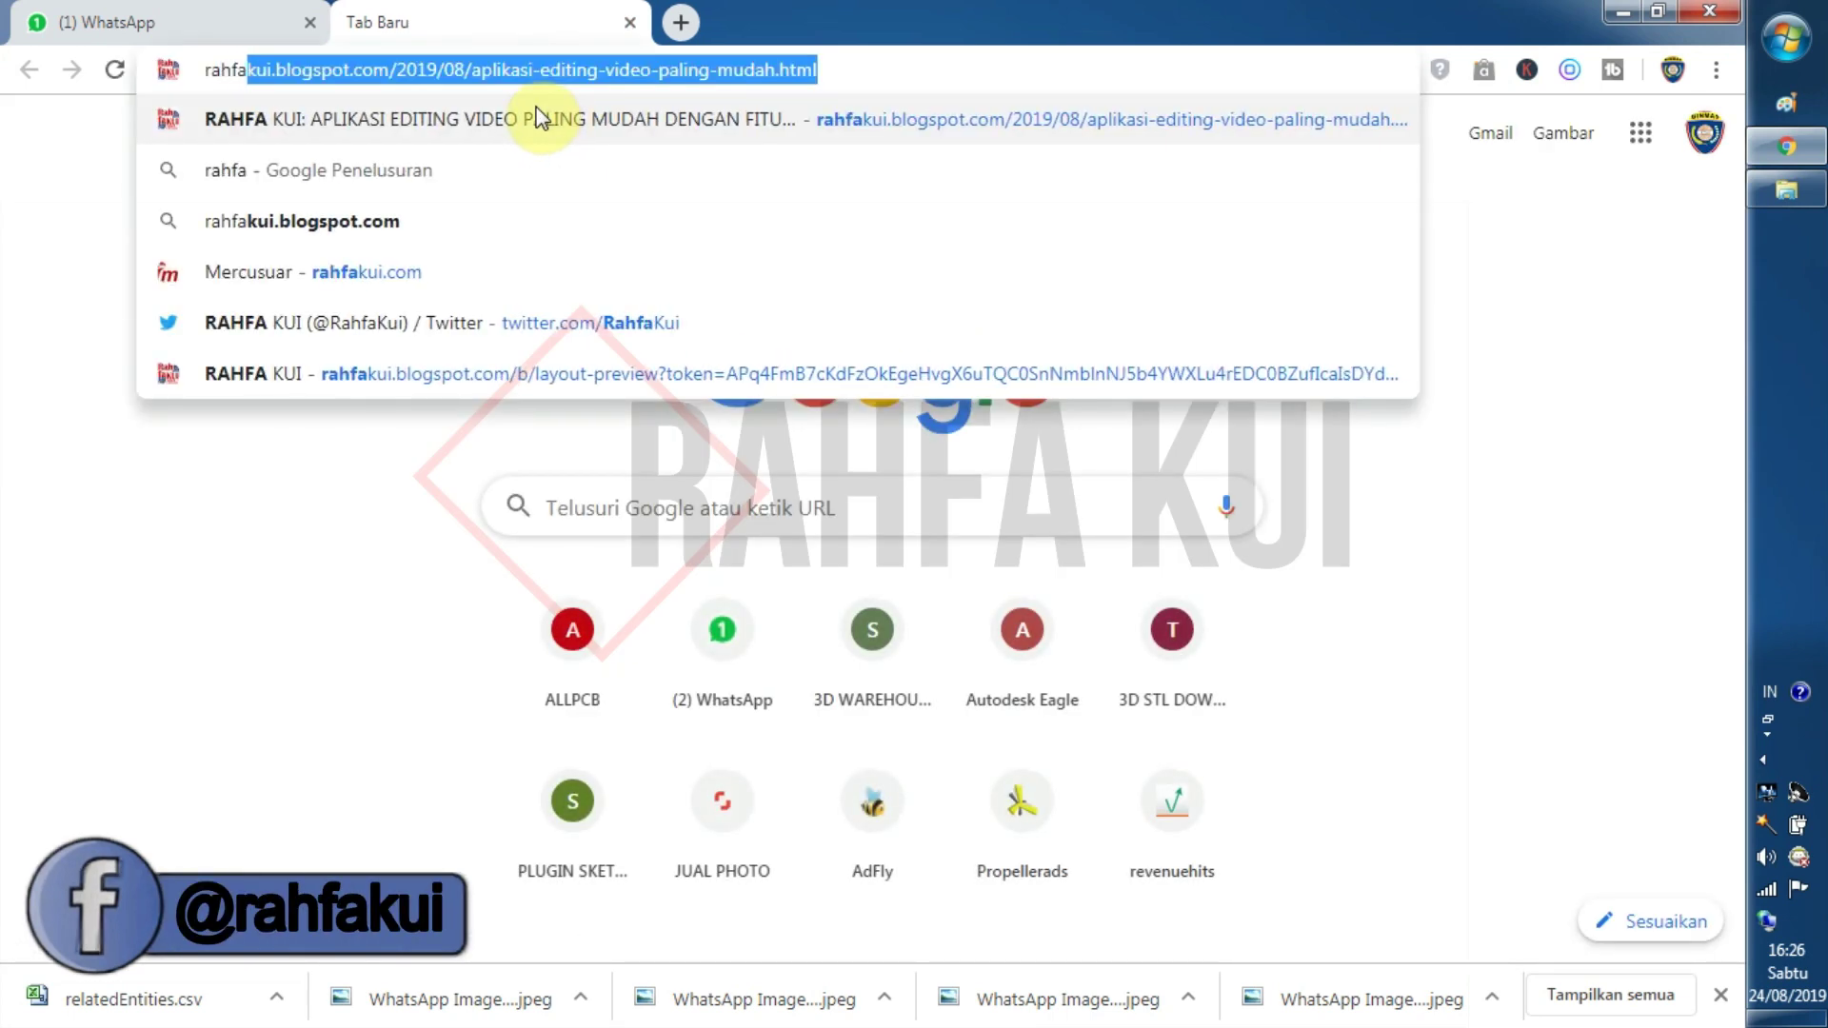
{"action": "left_click", "coordinate": [404, 223]}
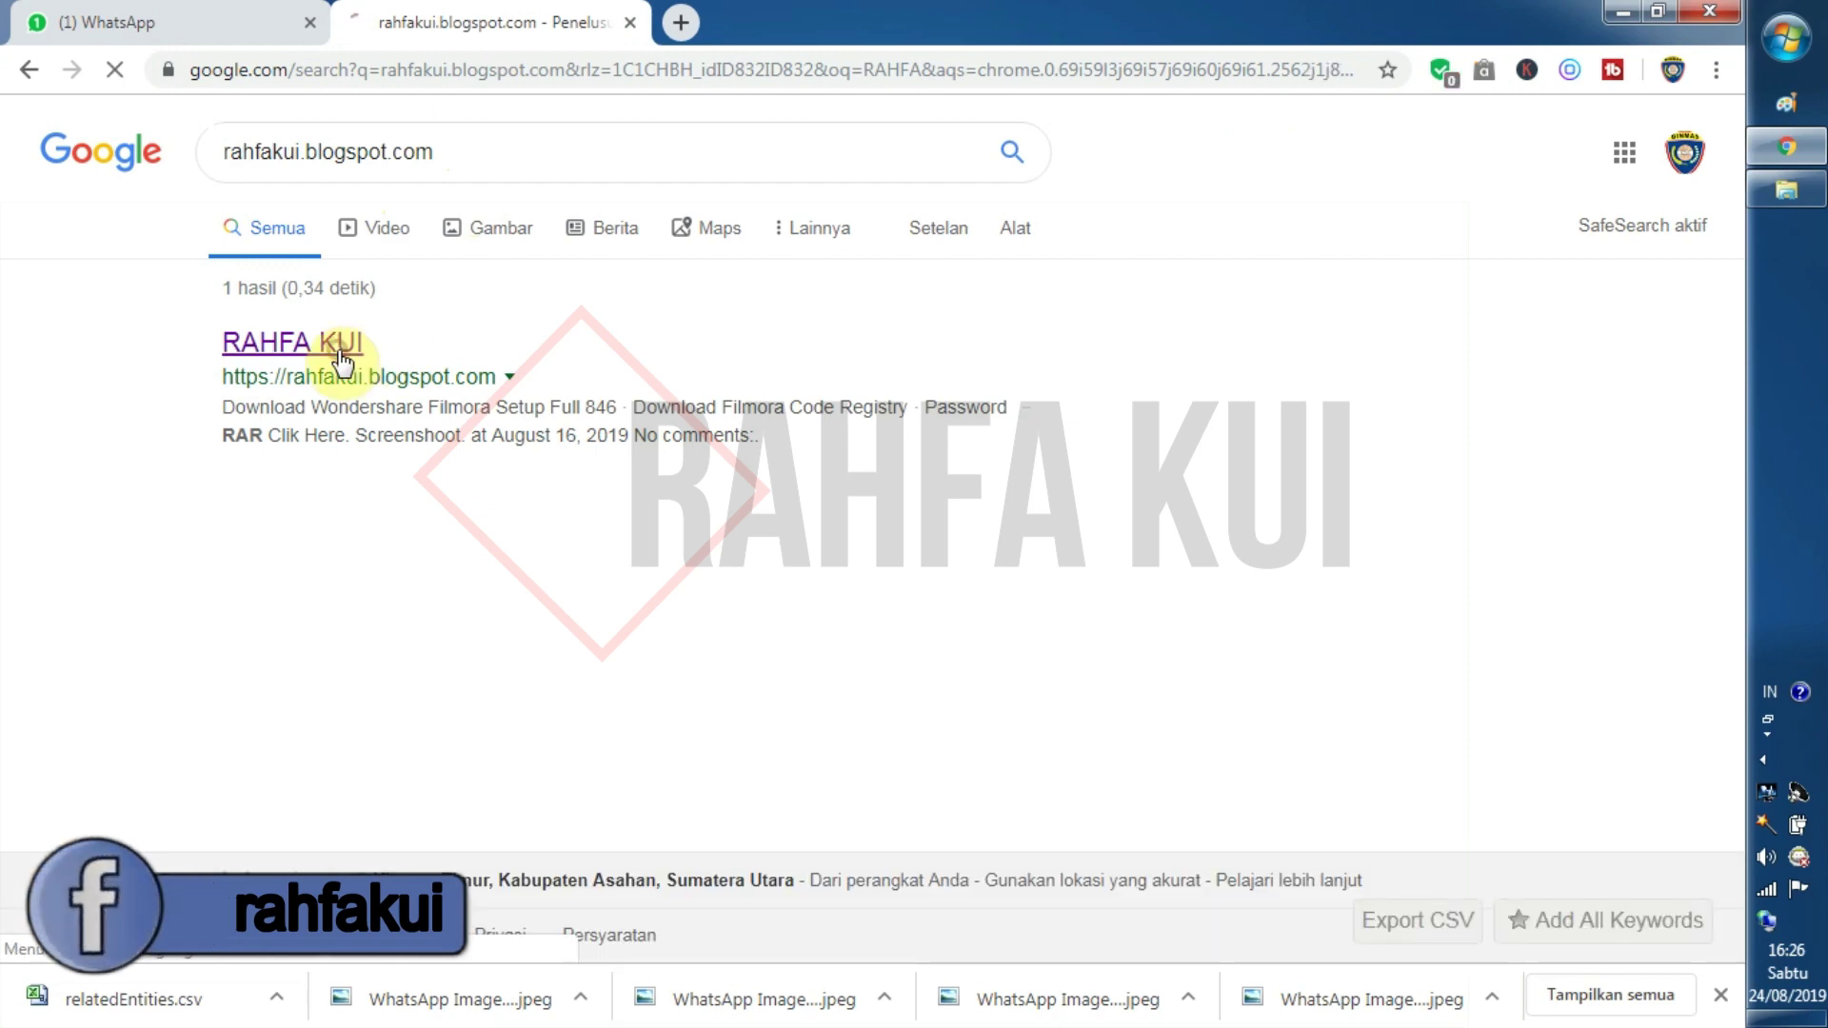
{"action": "left_click", "coordinate": [345, 344]}
Step: Open the Download SPSS V 17 Crack link from the blog post and close the Vudu Search ad tab
{"action": "scroll", "coordinate": [582, 466], "scroll_direction": "down", "scroll_amount": 3}
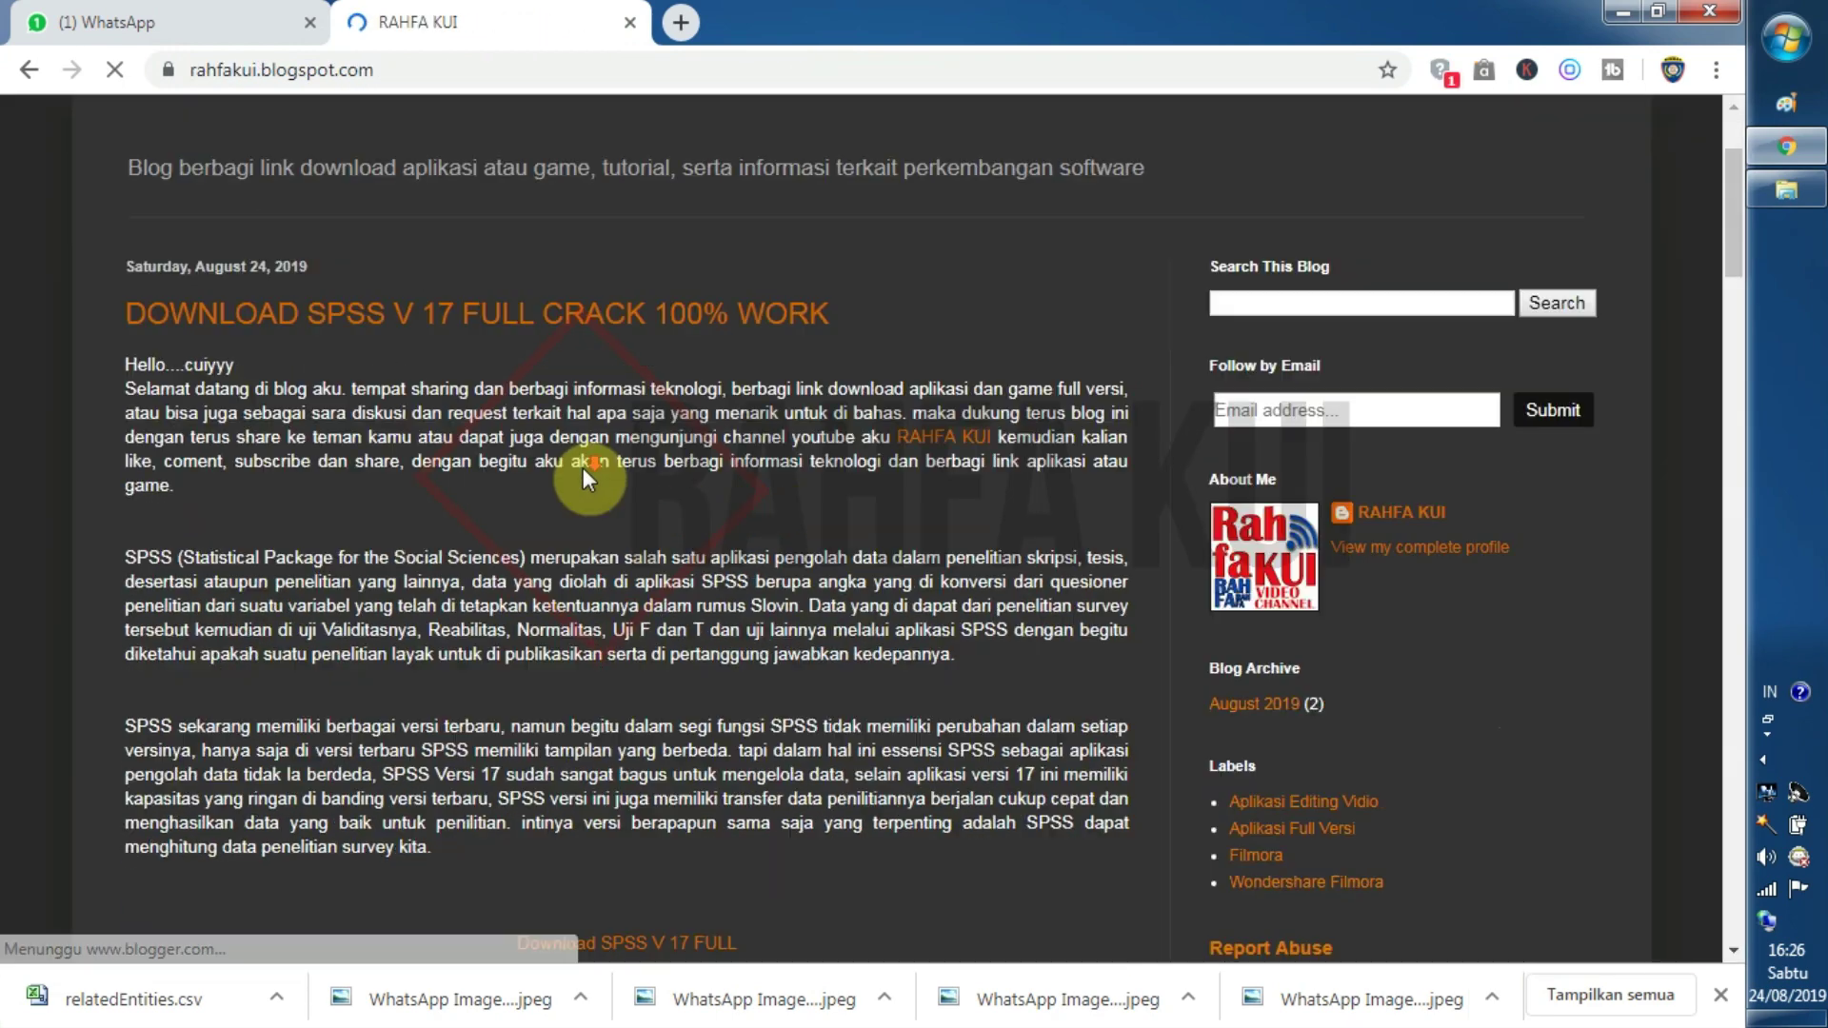
{"action": "scroll", "coordinate": [585, 464], "scroll_direction": "down", "scroll_amount": 5}
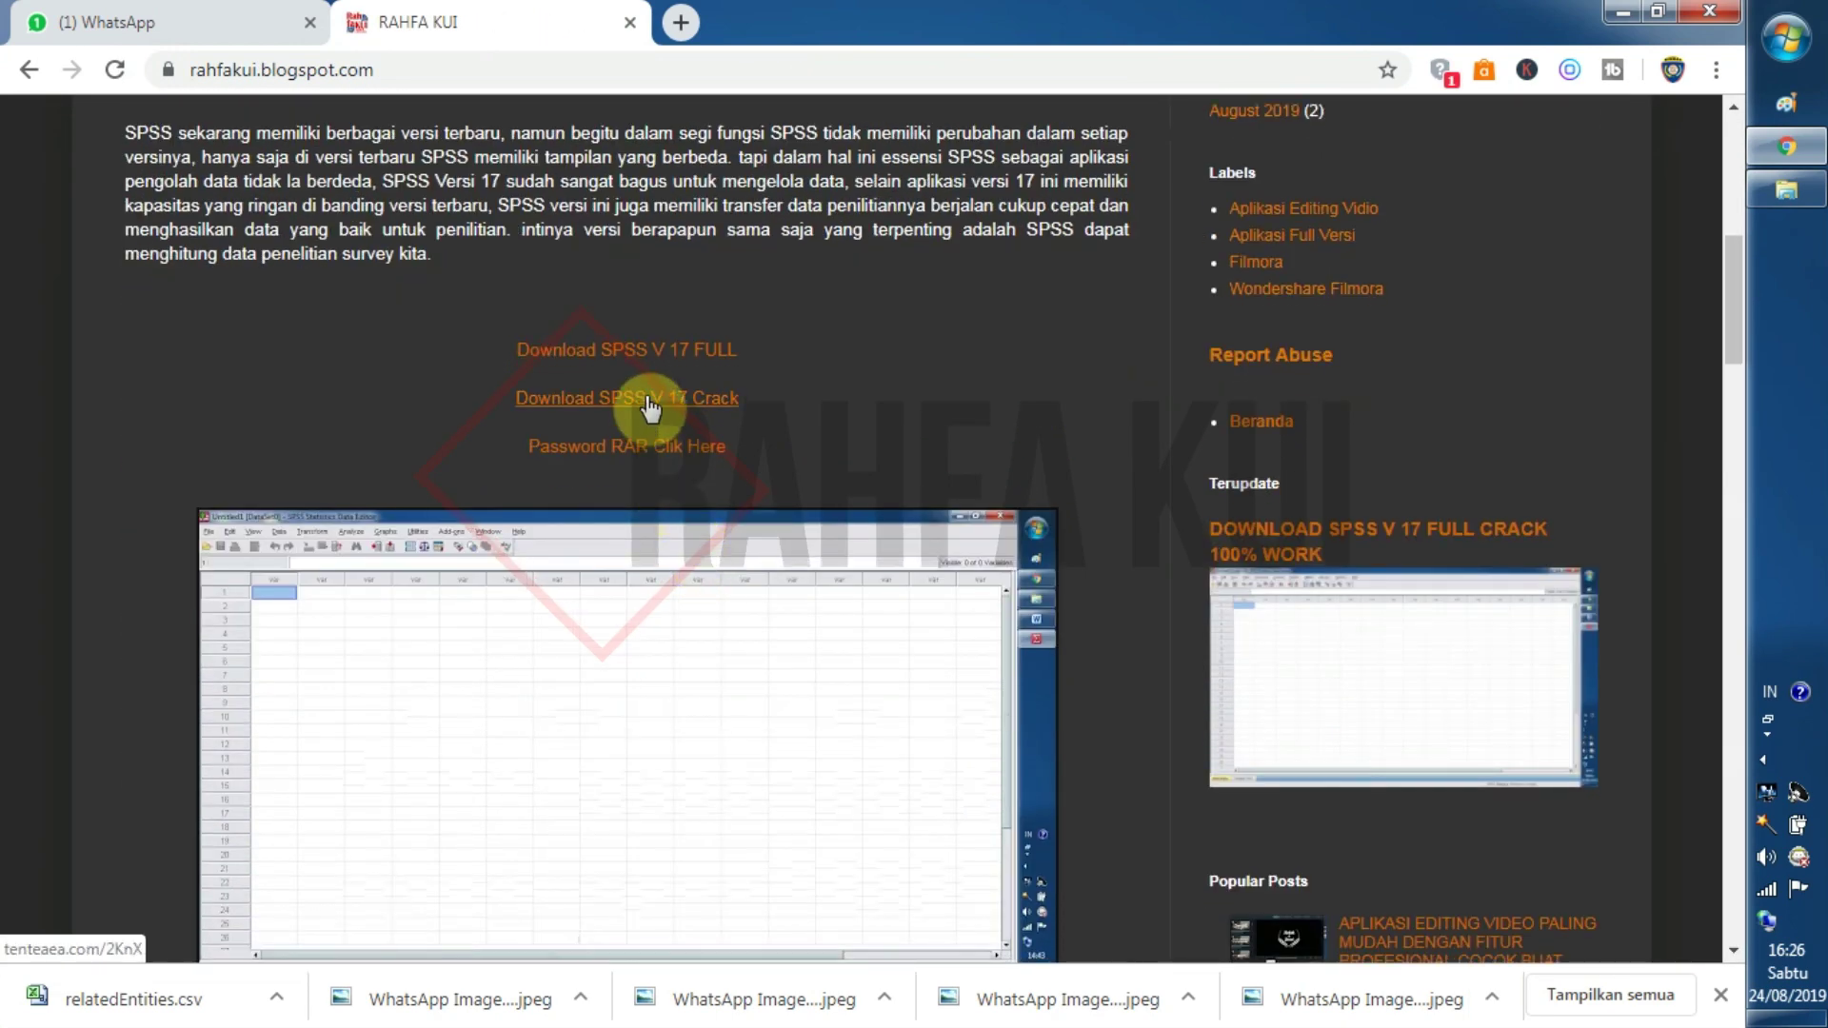
{"action": "left_click", "coordinate": [646, 398]}
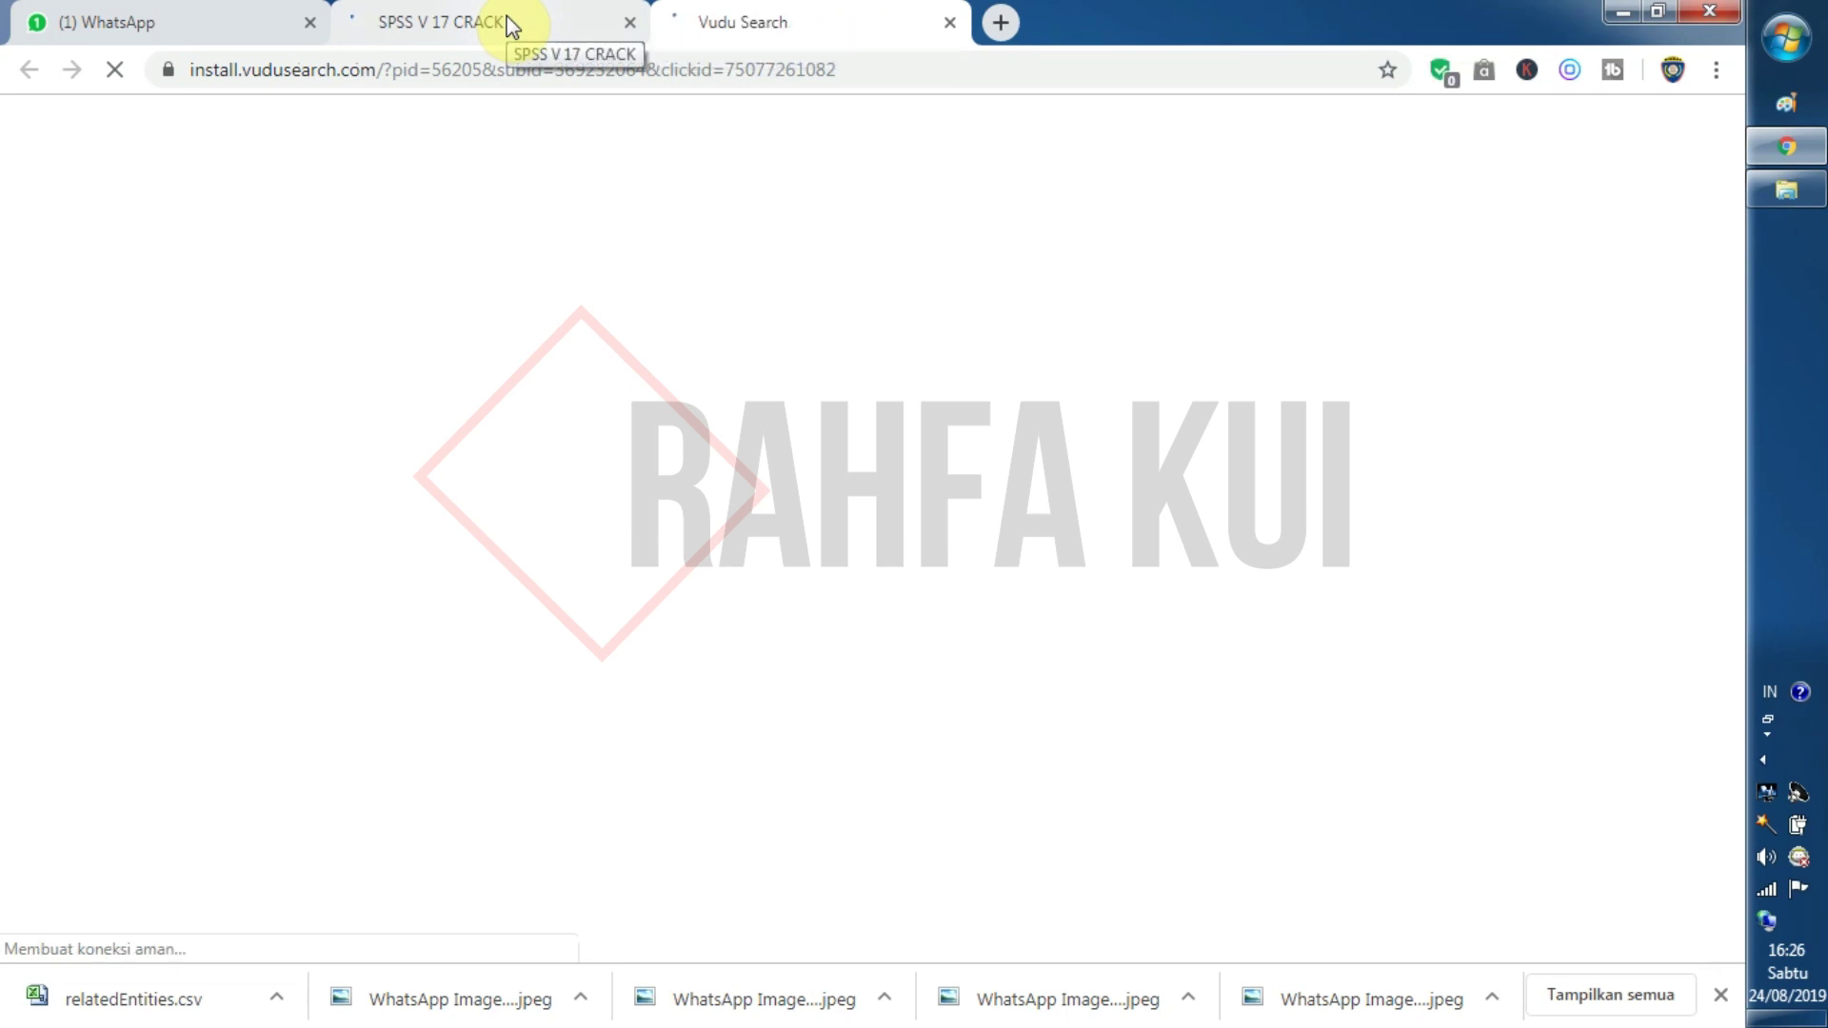
{"action": "left_click", "coordinate": [511, 22]}
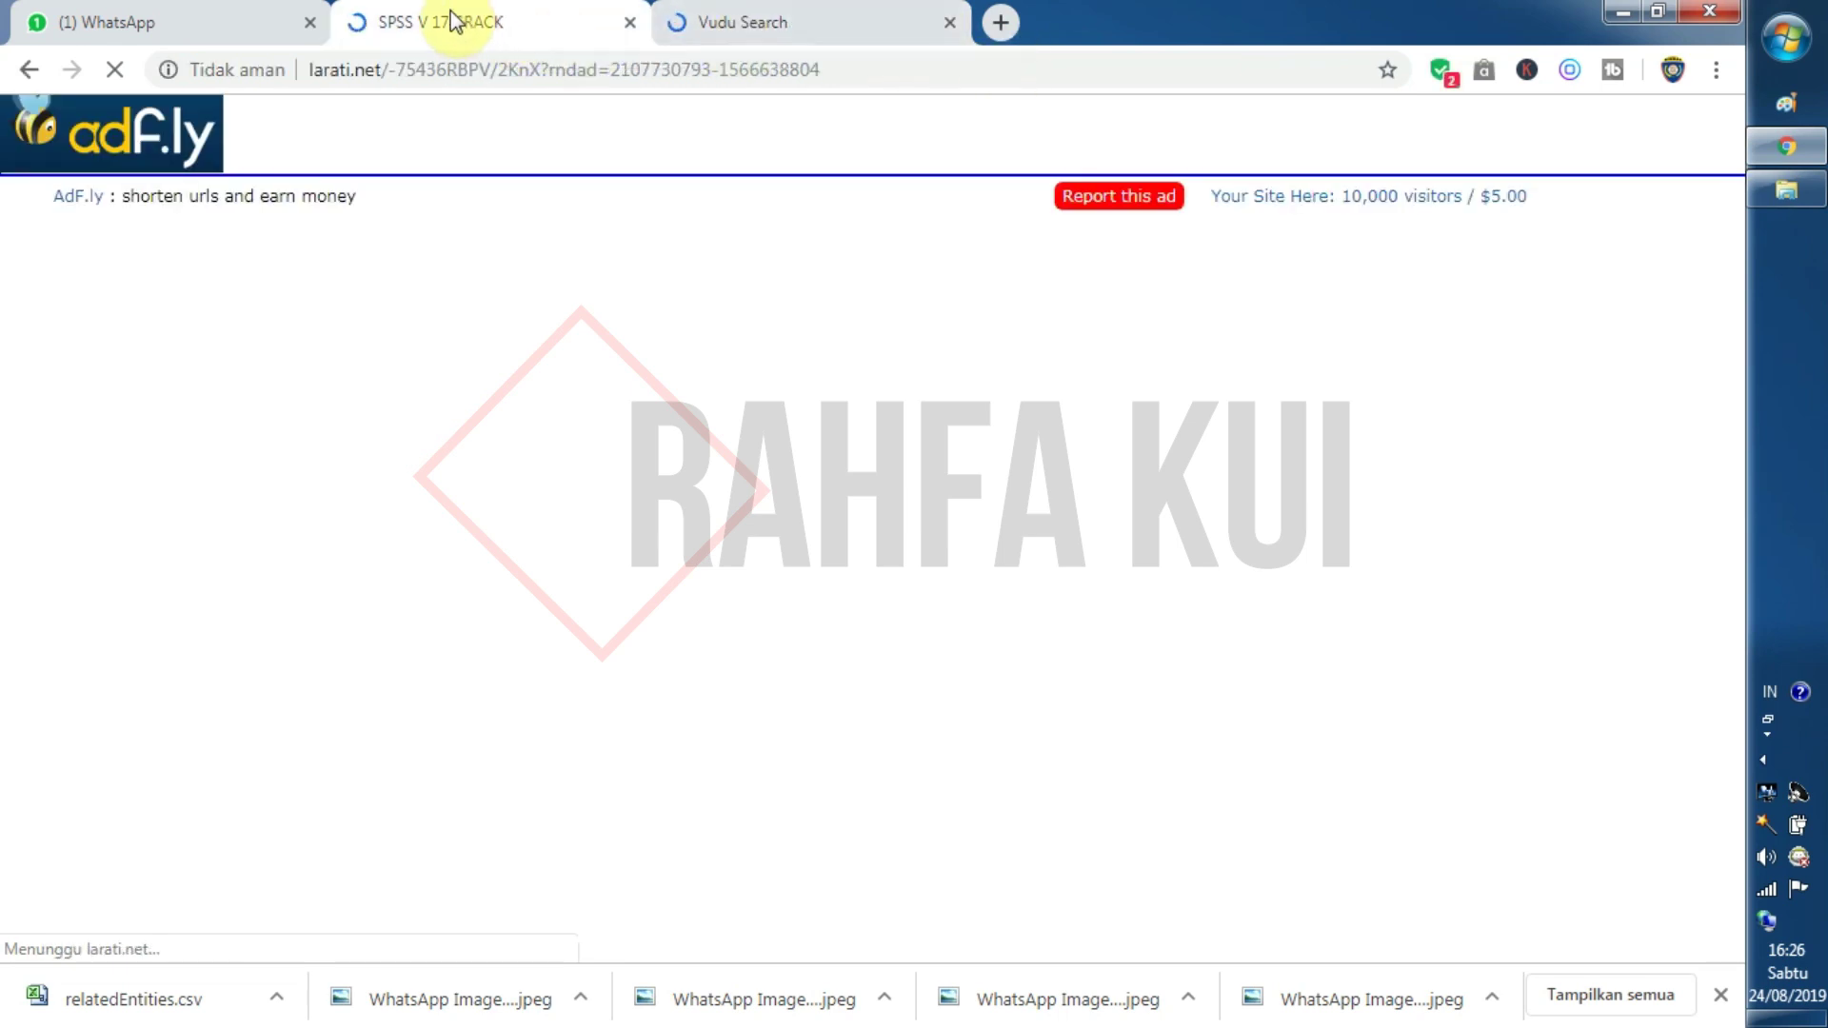
{"action": "left_click", "coordinate": [820, 32]}
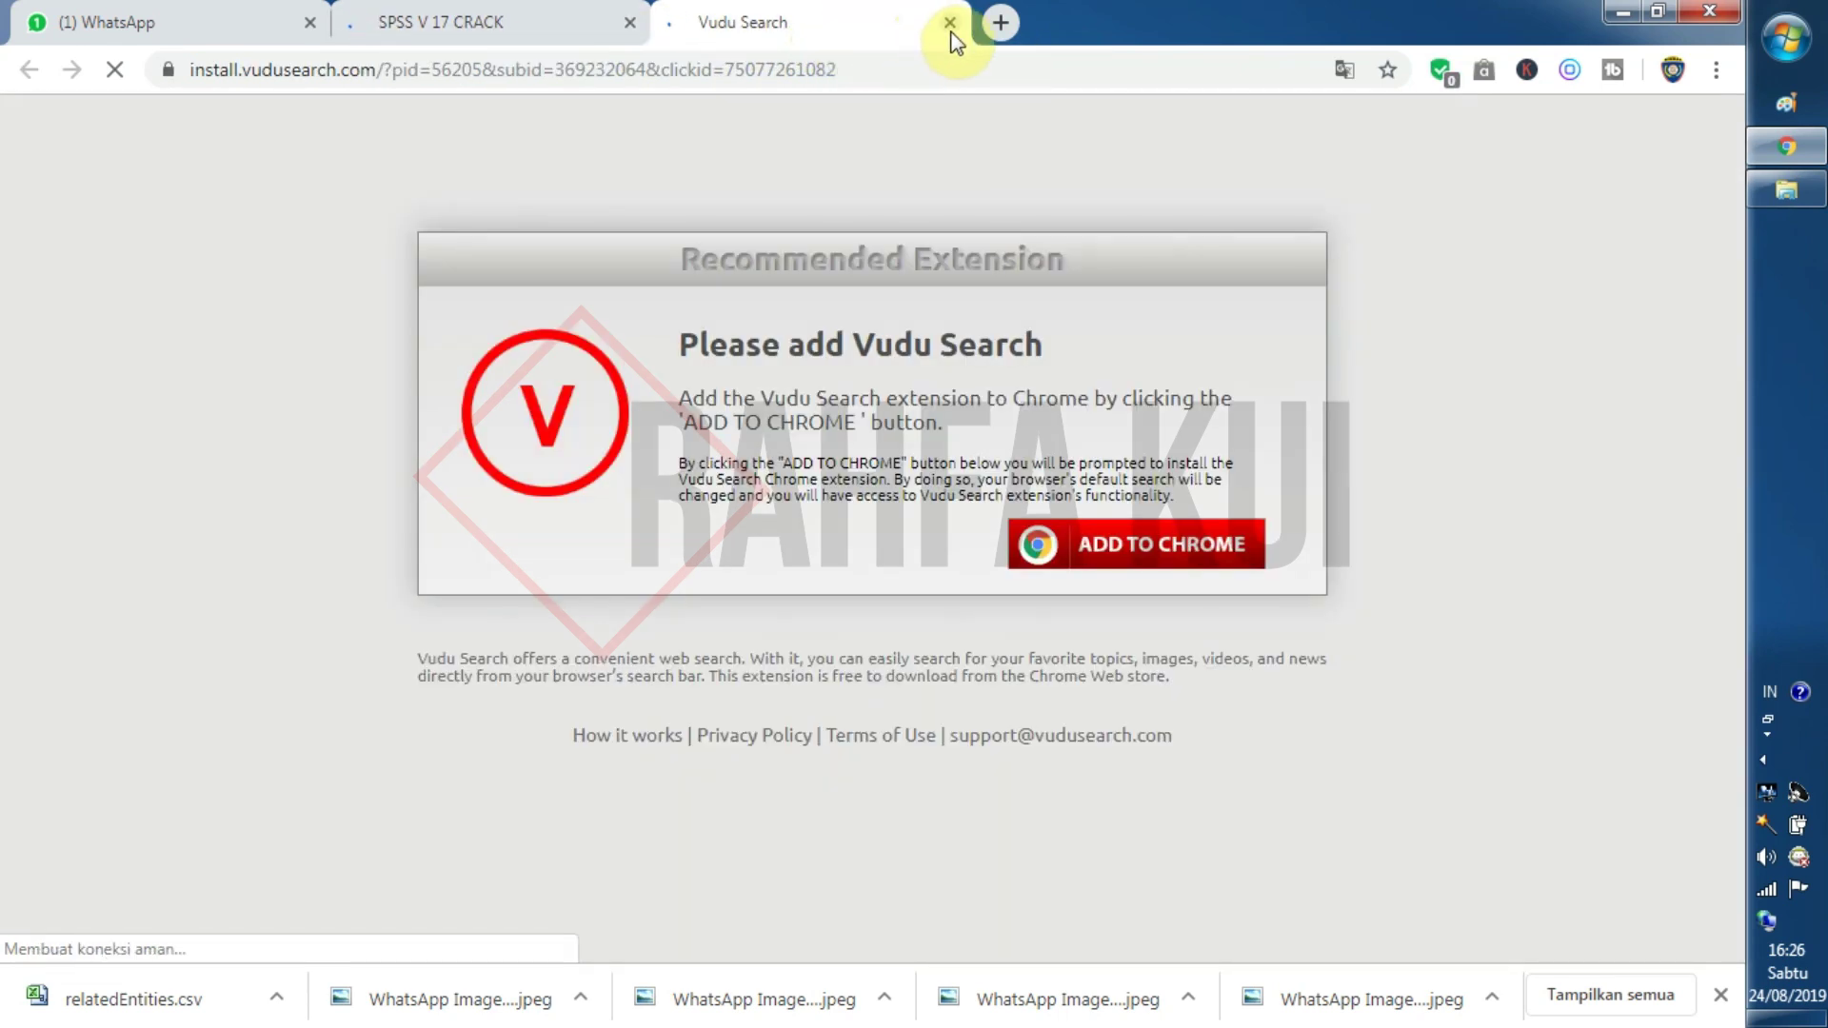
{"action": "left_click", "coordinate": [950, 26]}
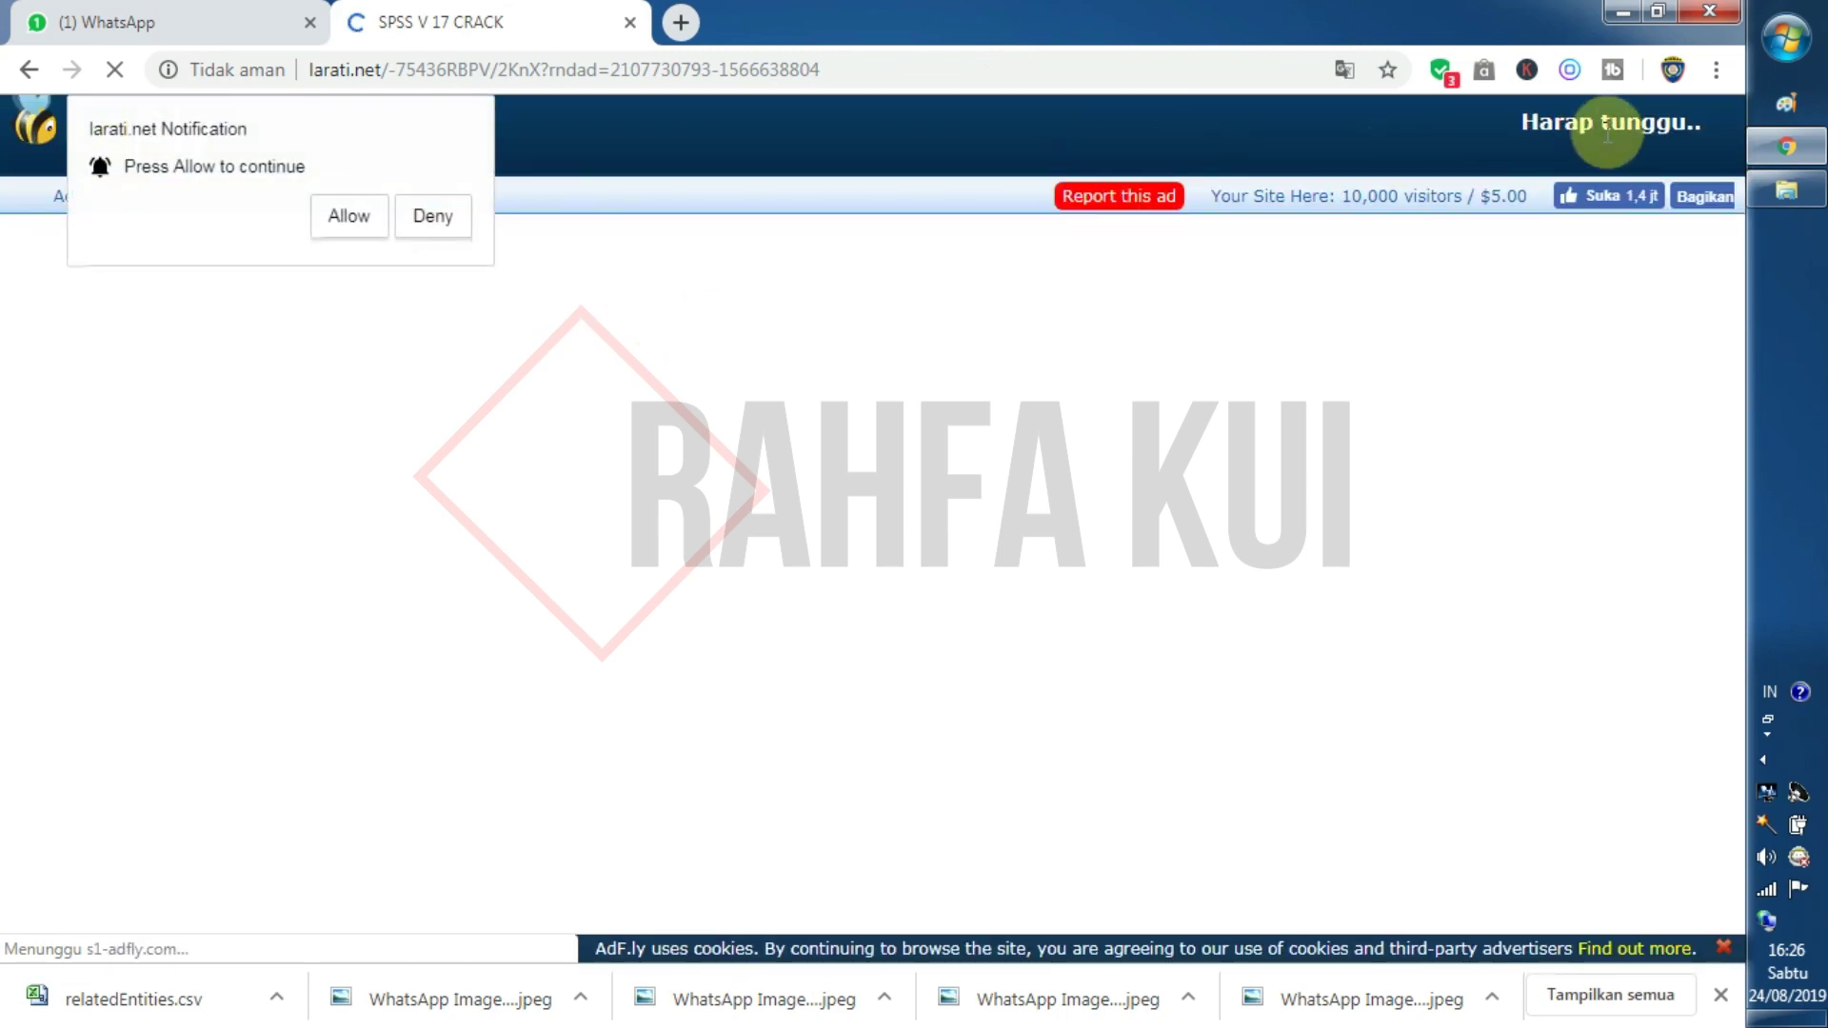
Step: Get past the adf.ly page, denying notifications and closing its pop-up, and try to download SPSS V 17 CRACK.rar from Google Drive
{"action": "left_click", "coordinate": [433, 223]}
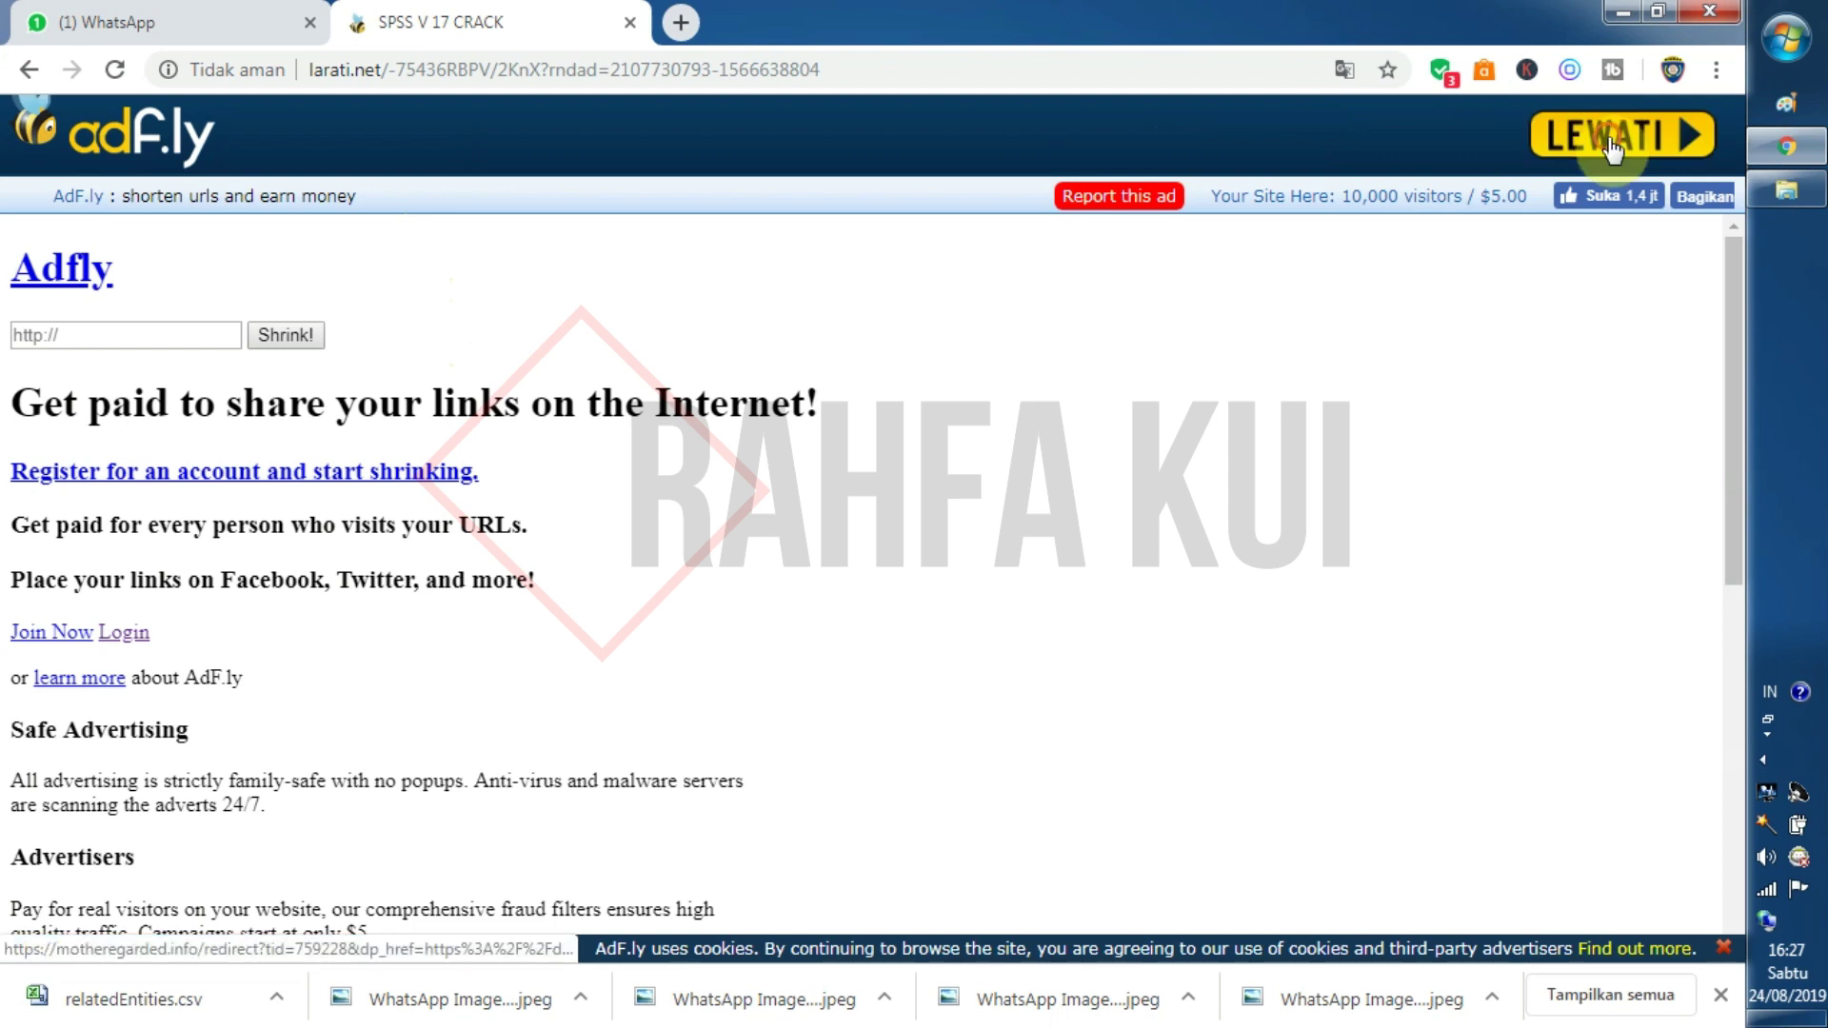
{"action": "left_click", "coordinate": [1611, 143]}
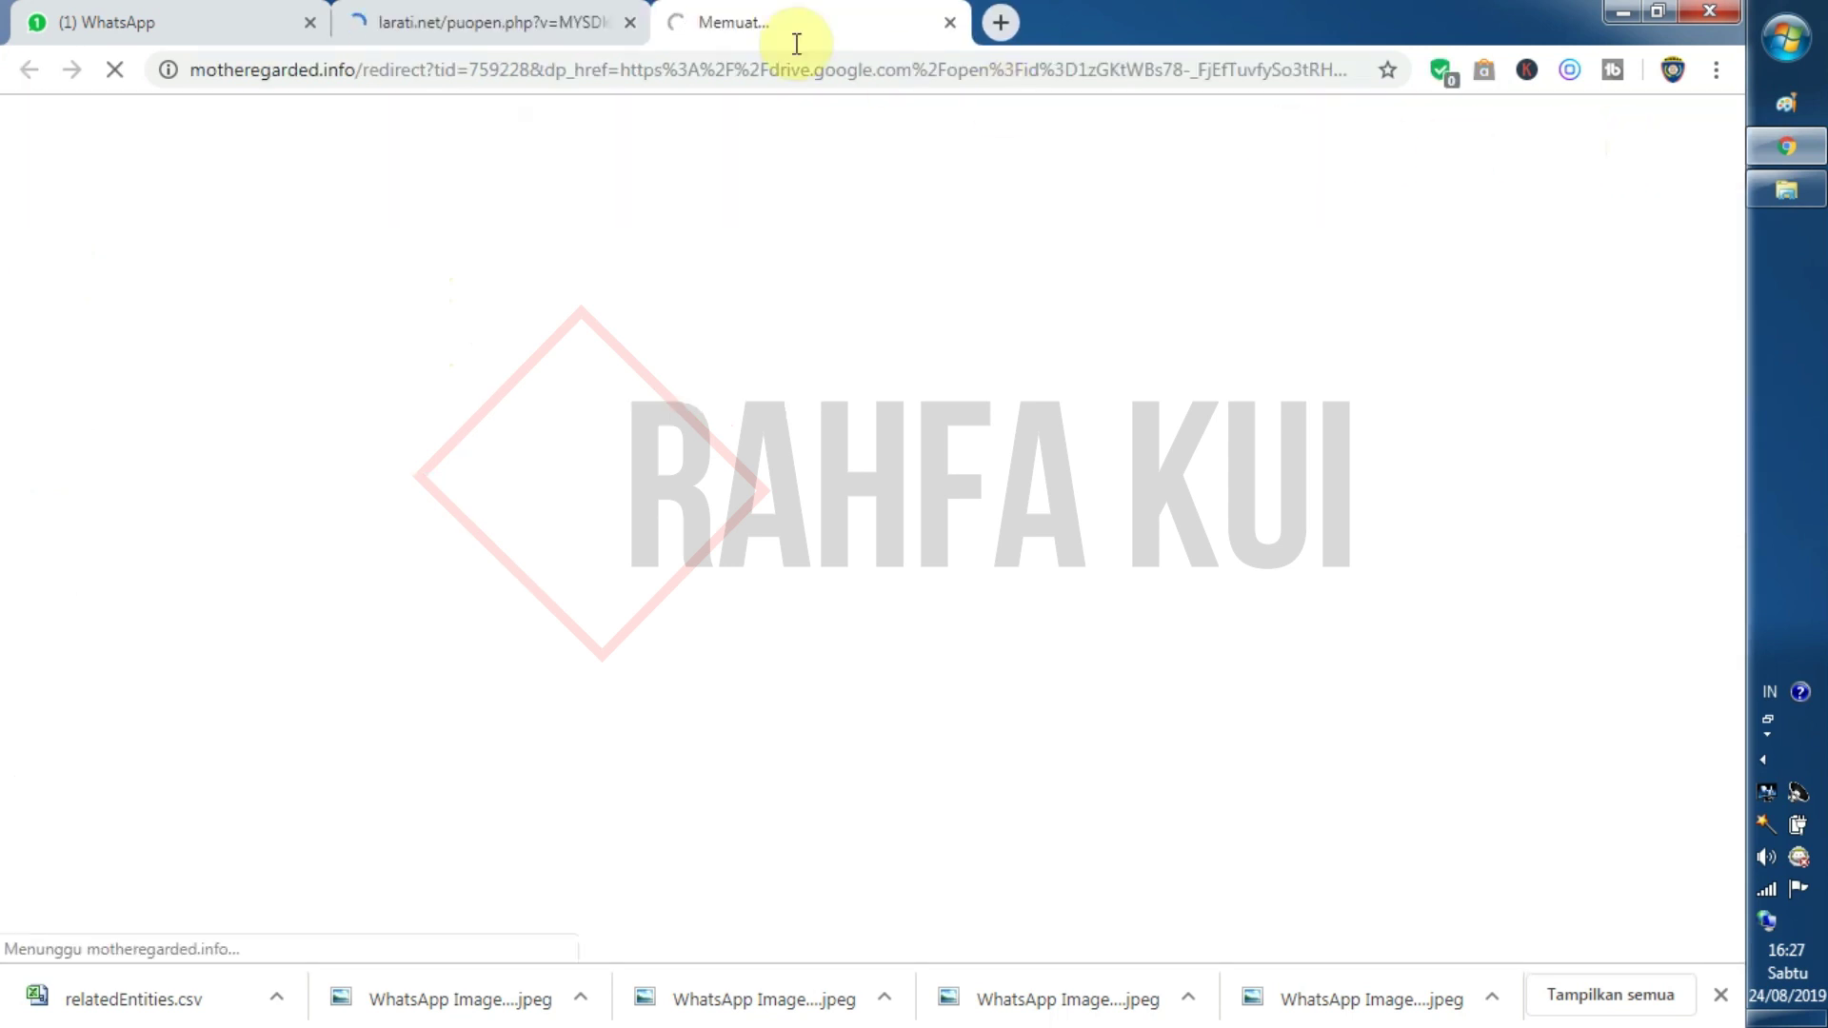
{"action": "left_click", "coordinate": [571, 26]}
{"action": "left_click", "coordinate": [629, 22]}
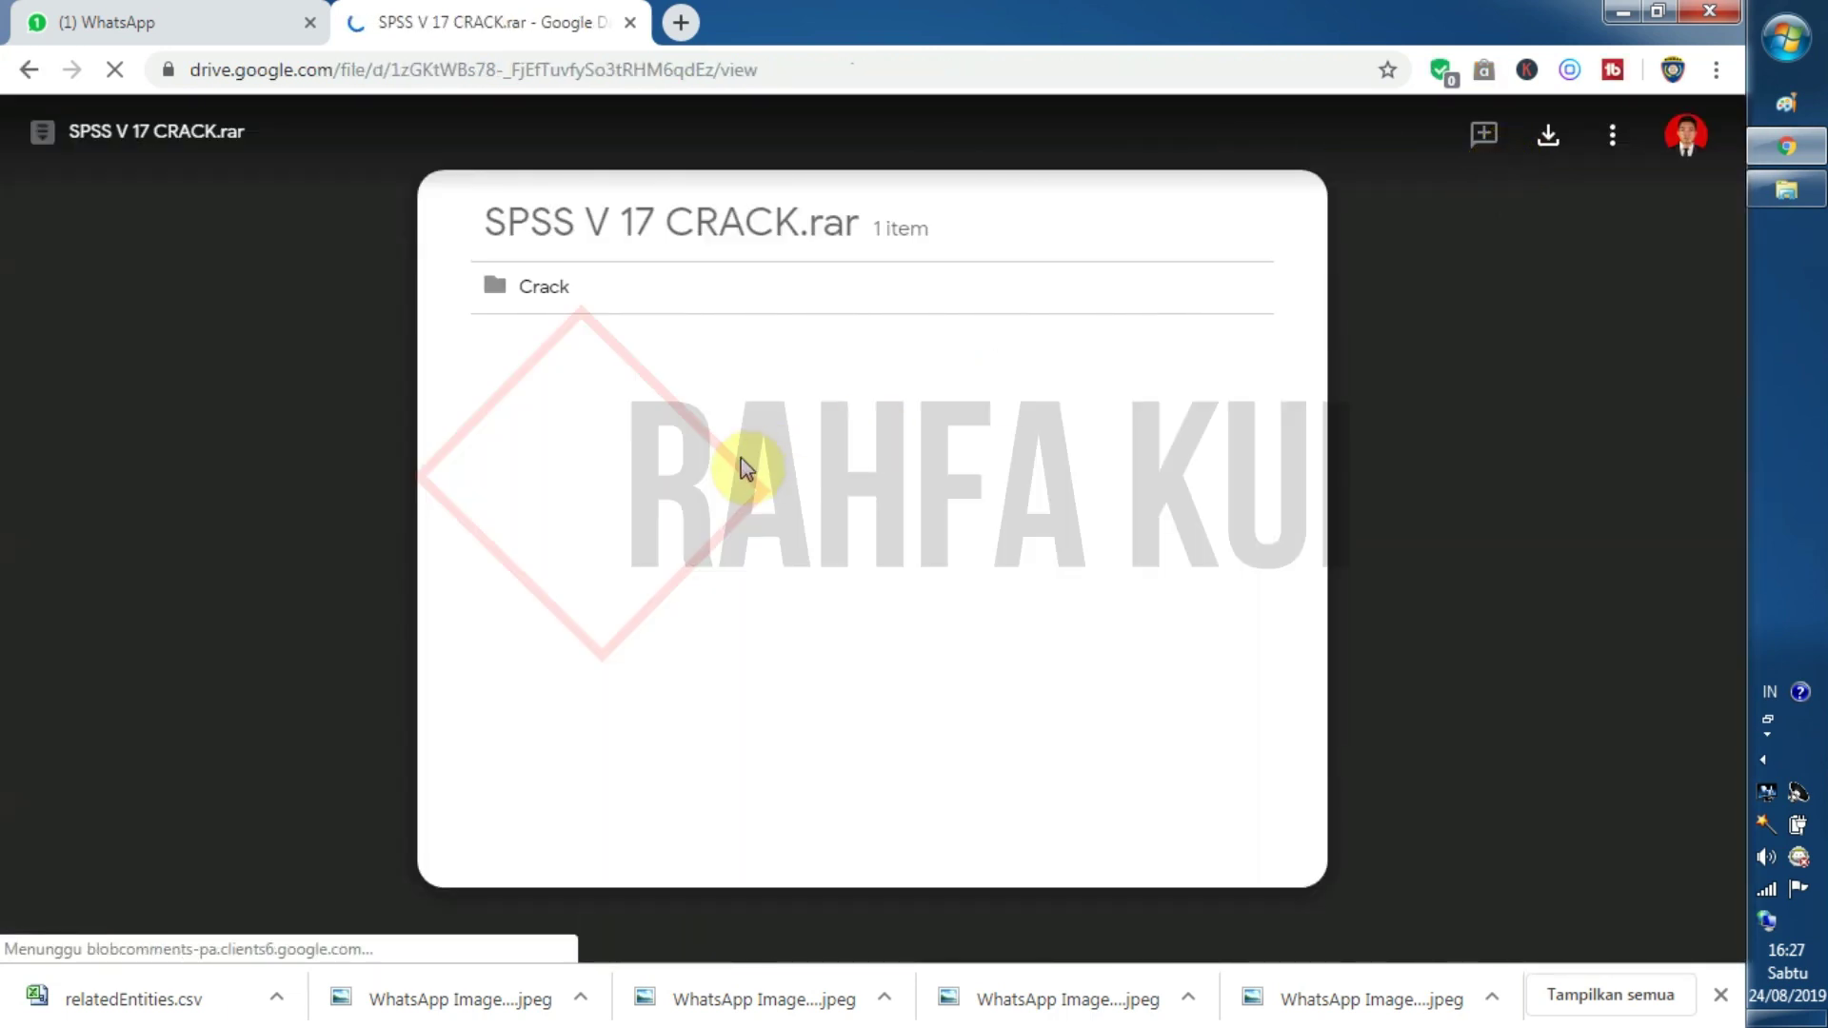
{"action": "left_click", "coordinate": [1548, 160]}
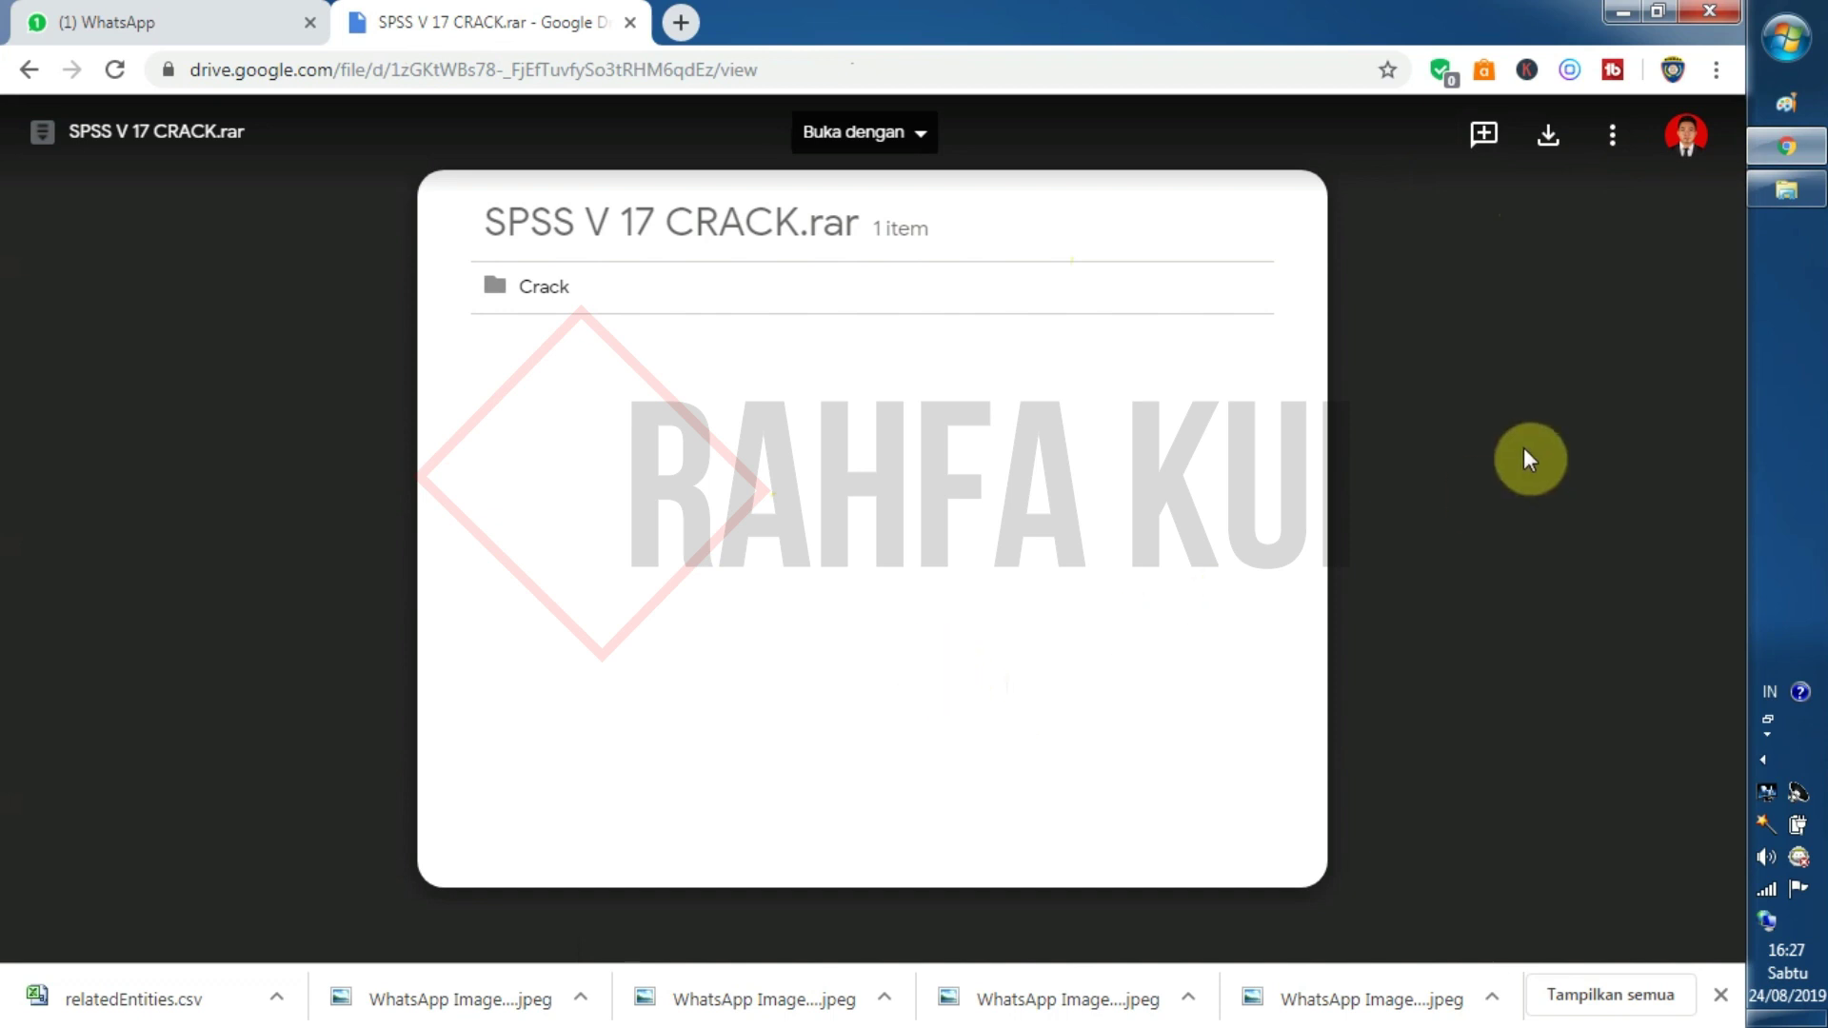
Step: Minimize the browser and switch to the SPSS v17 folder in Windows Explorer
{"action": "left_click", "coordinate": [1615, 13]}
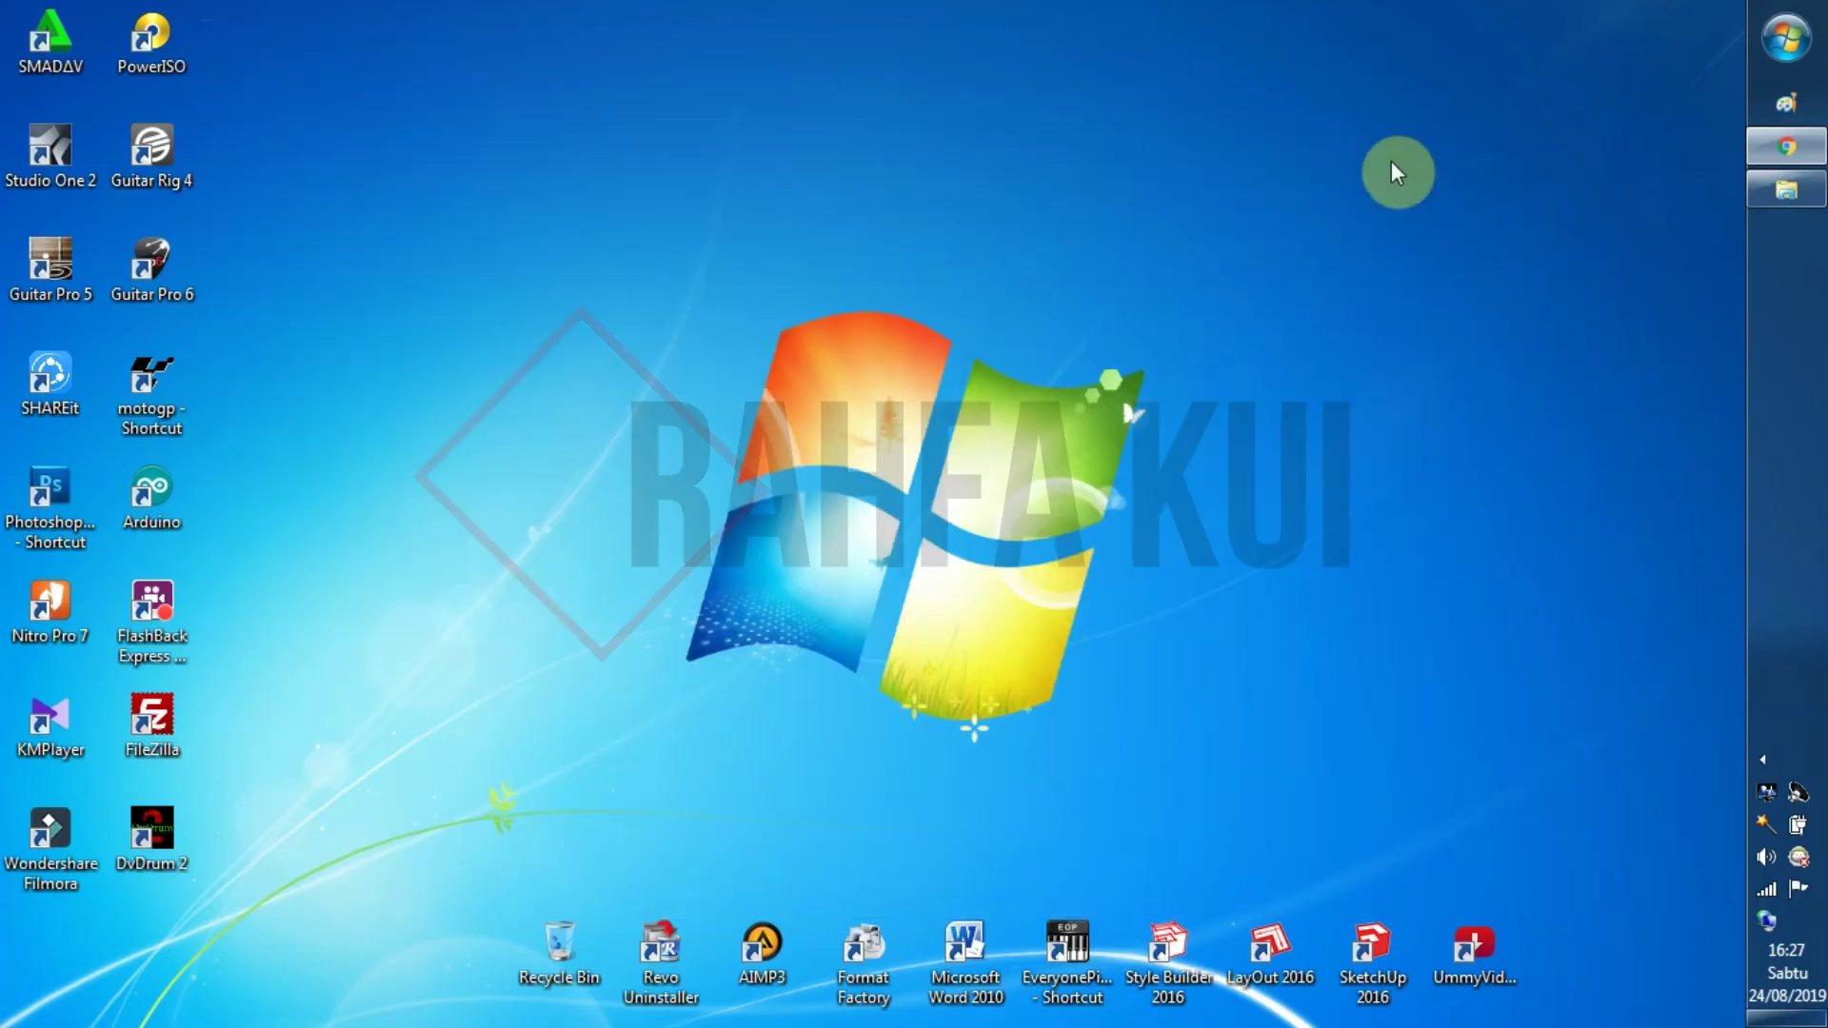
{"action": "left_click", "coordinate": [1799, 202]}
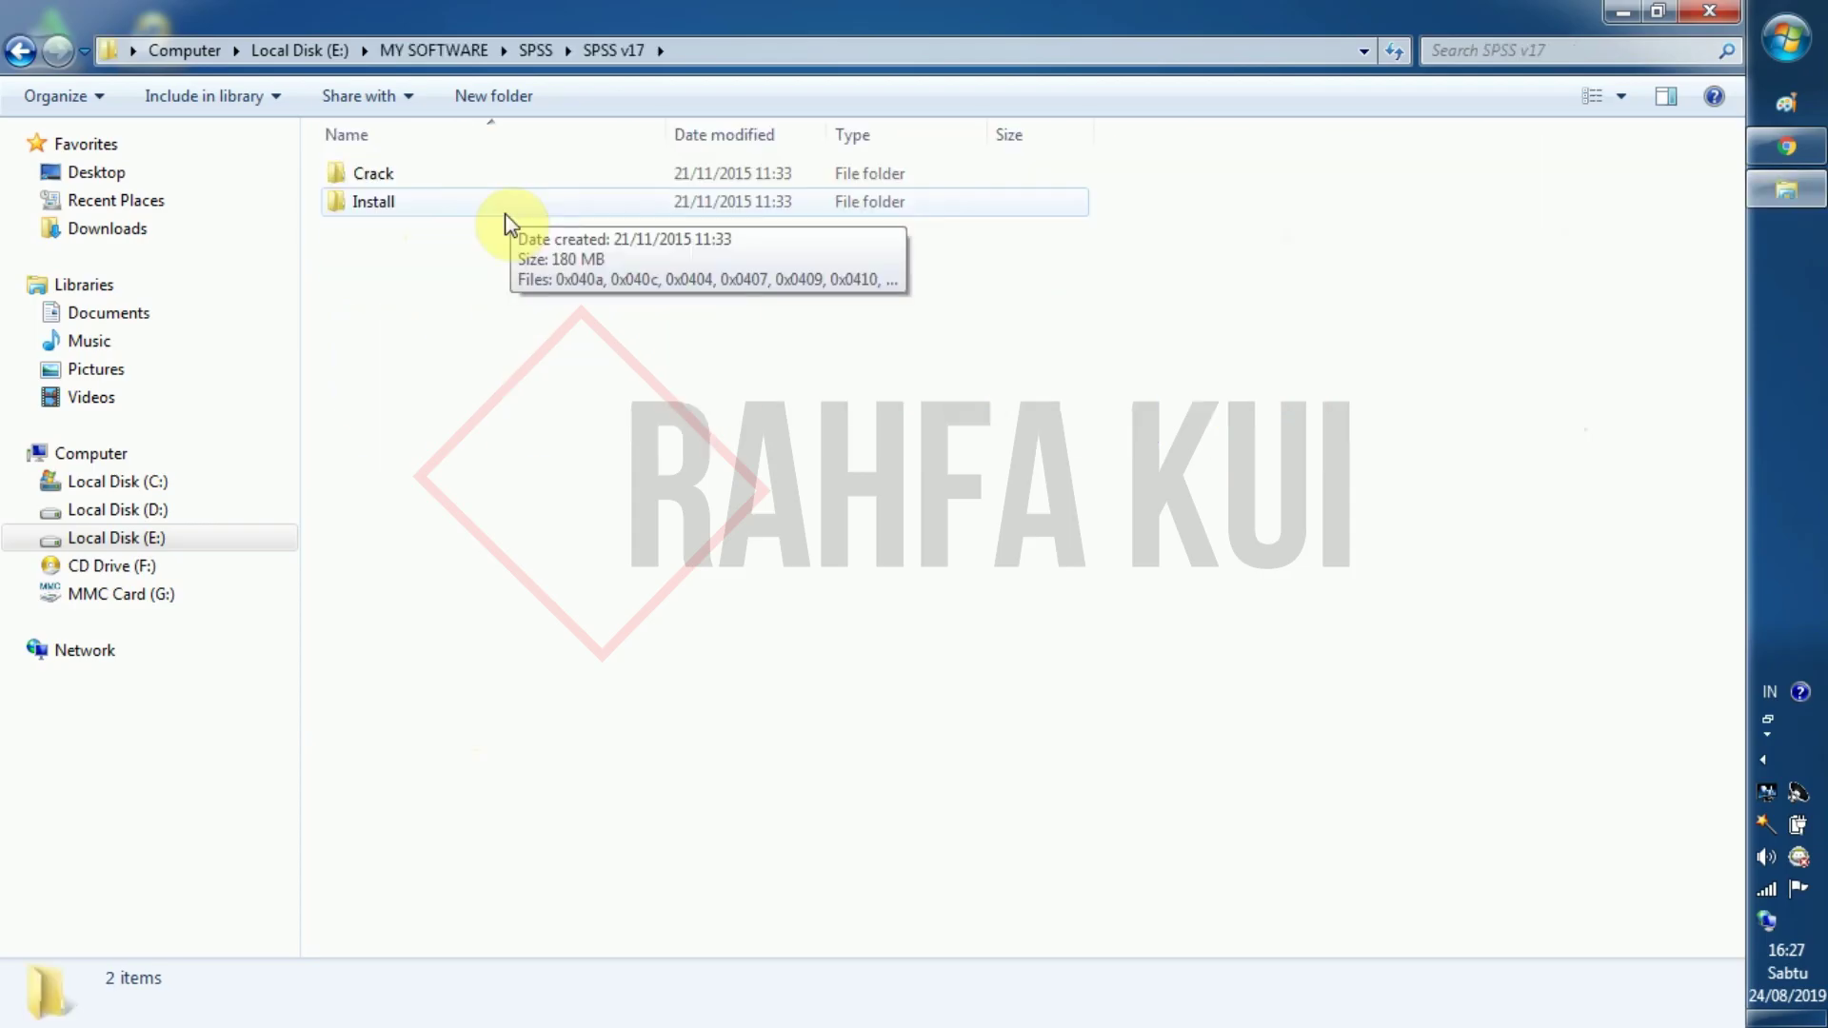
Step: Launch the SPSS Statistics 17.0 installer from the Install folder and continue with the single user license
{"action": "double_click", "coordinate": [507, 217]}
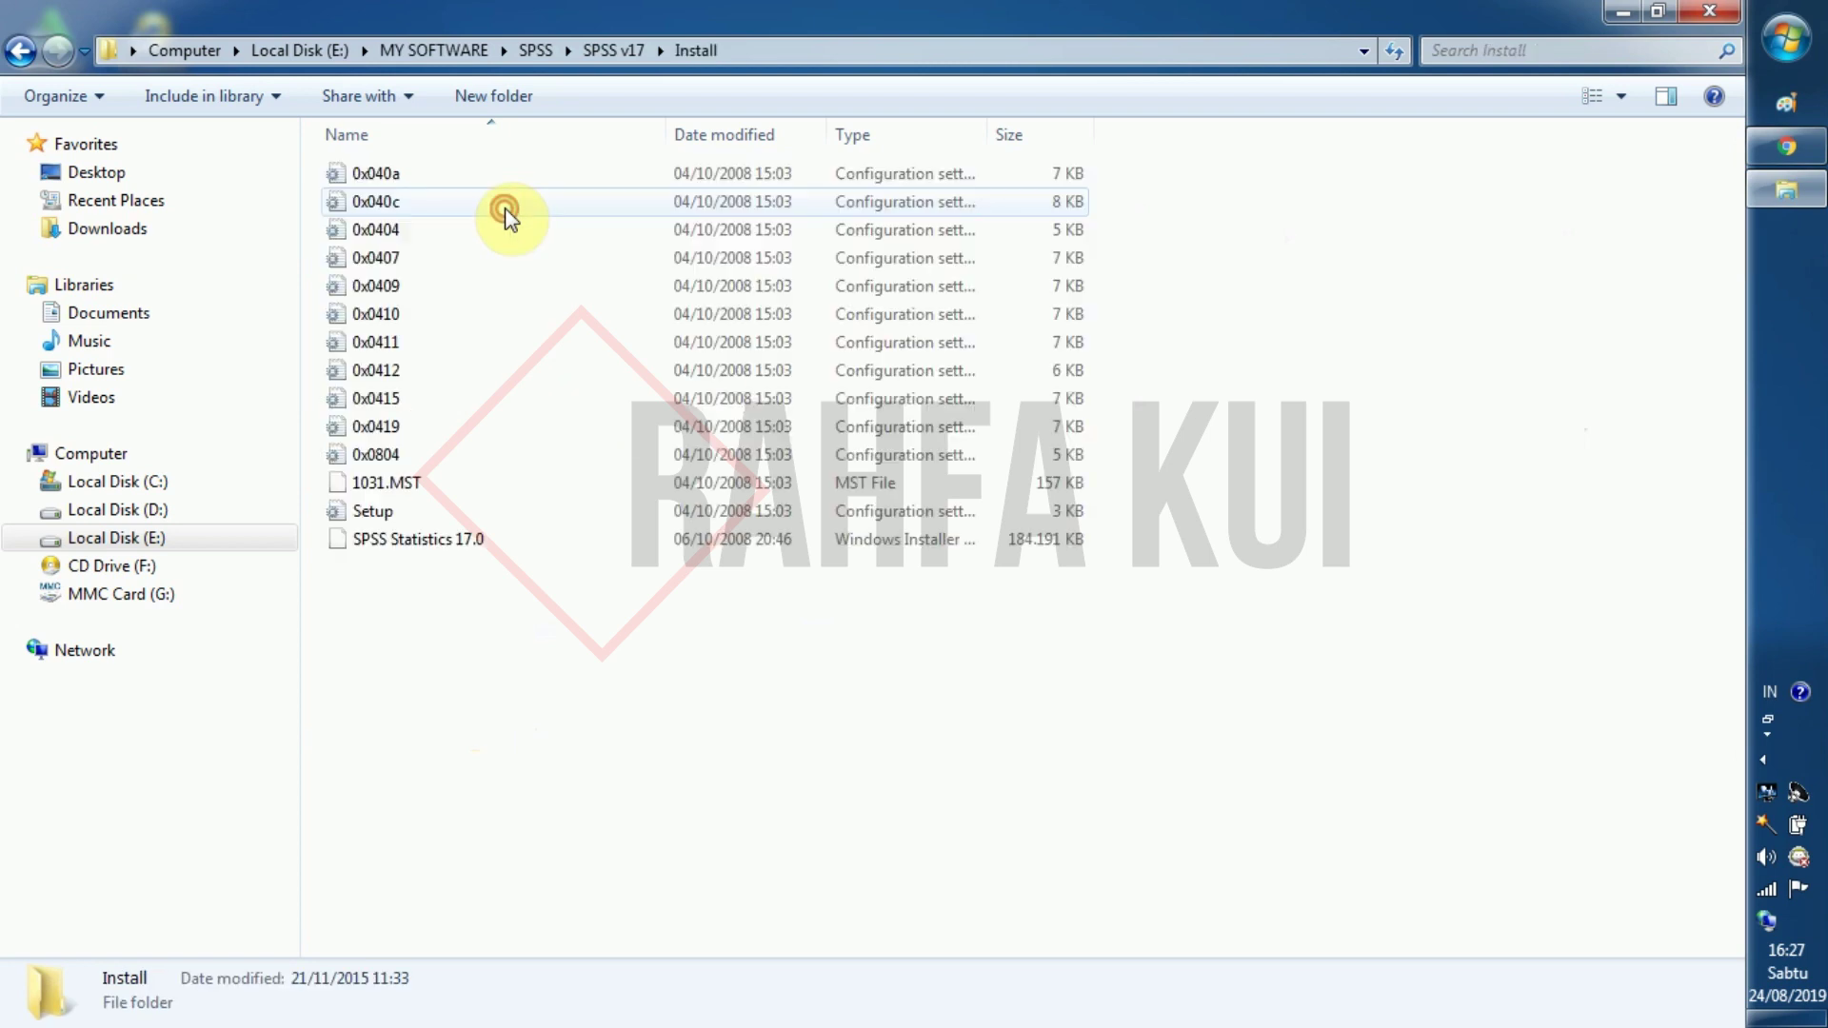
{"action": "double_click", "coordinate": [474, 551]}
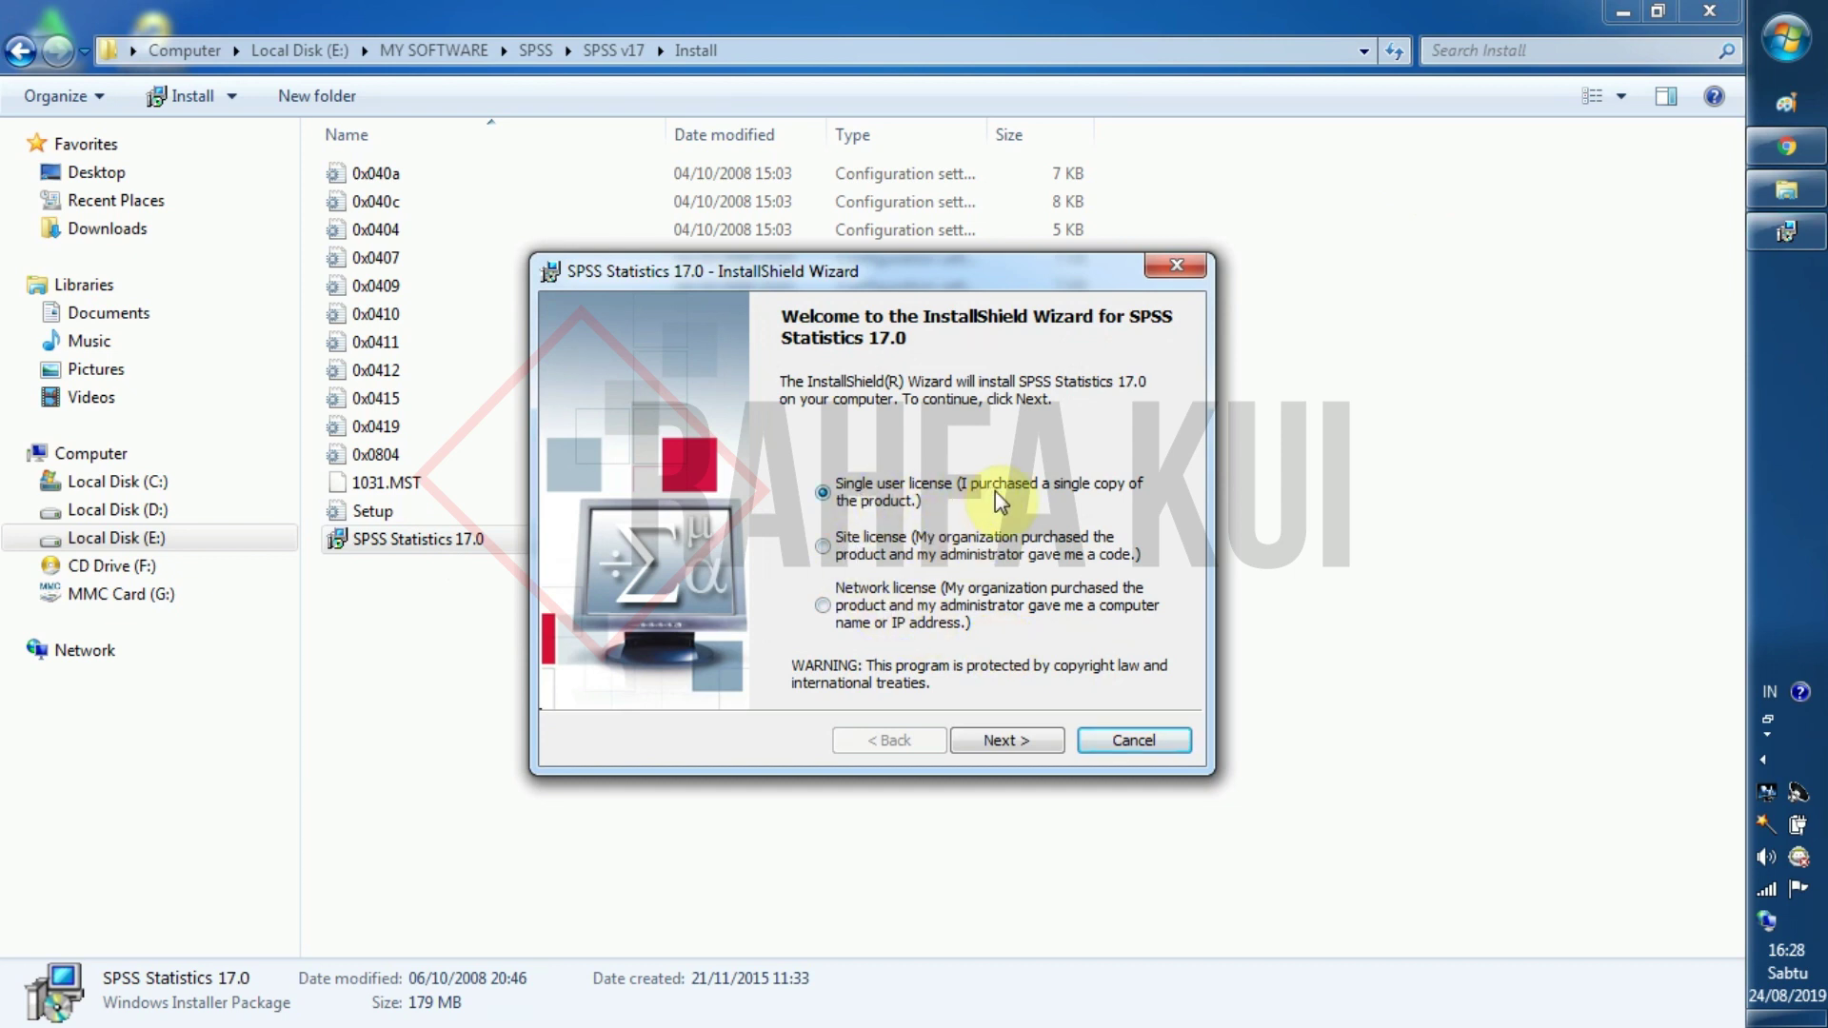
{"action": "left_click", "coordinate": [1013, 735]}
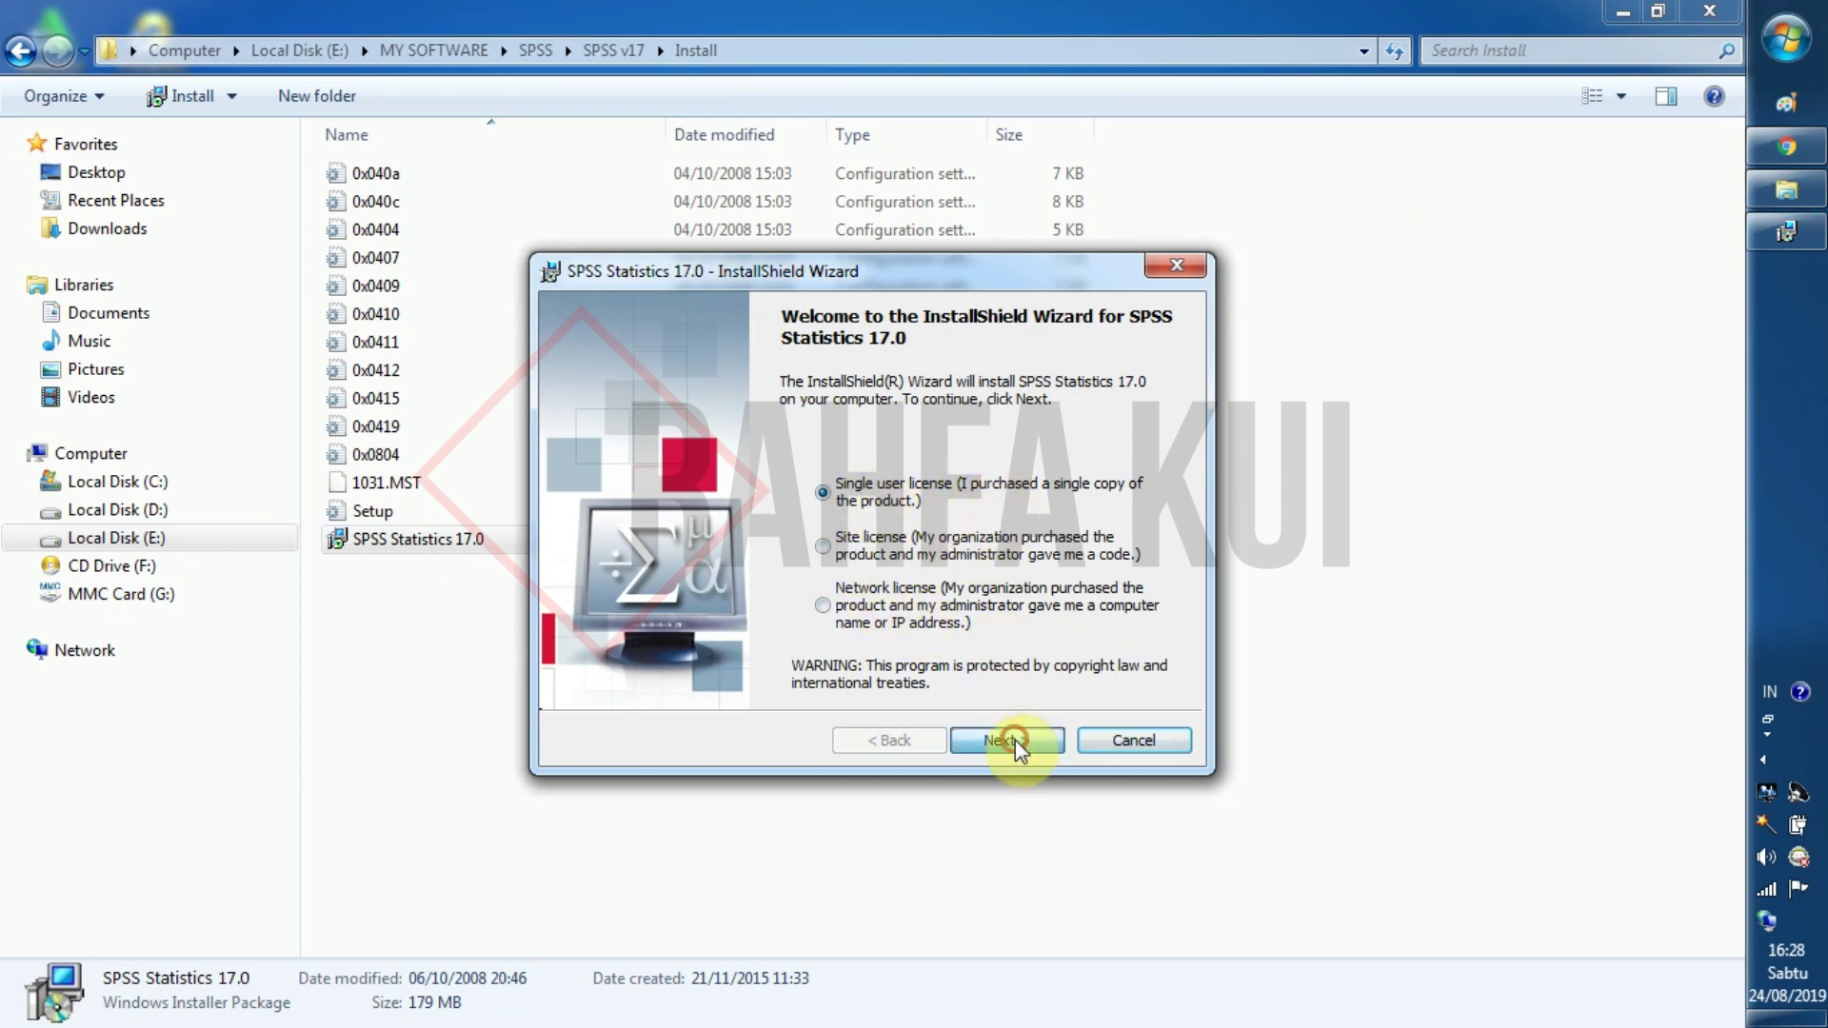
Step: Accept the license agreement and continue past the readme and customer information to the destination folder page
{"action": "left_click", "coordinate": [677, 647]}
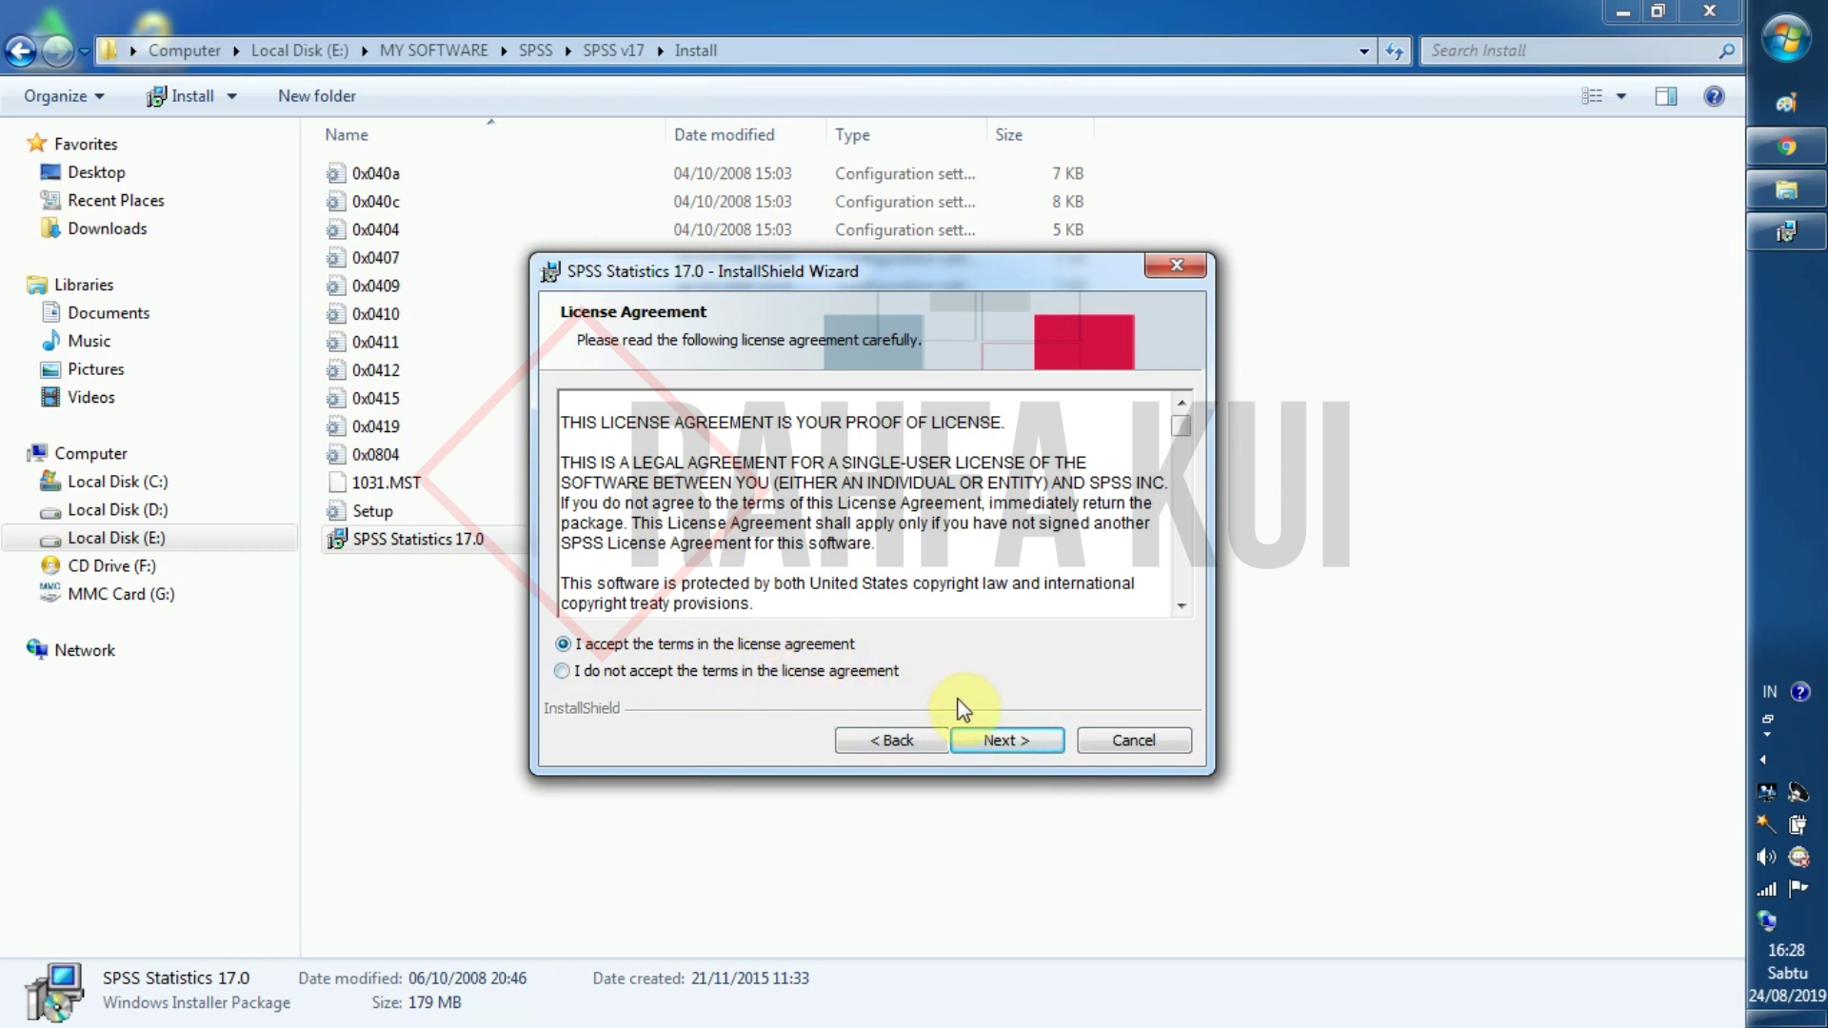
{"action": "left_click", "coordinate": [1002, 735]}
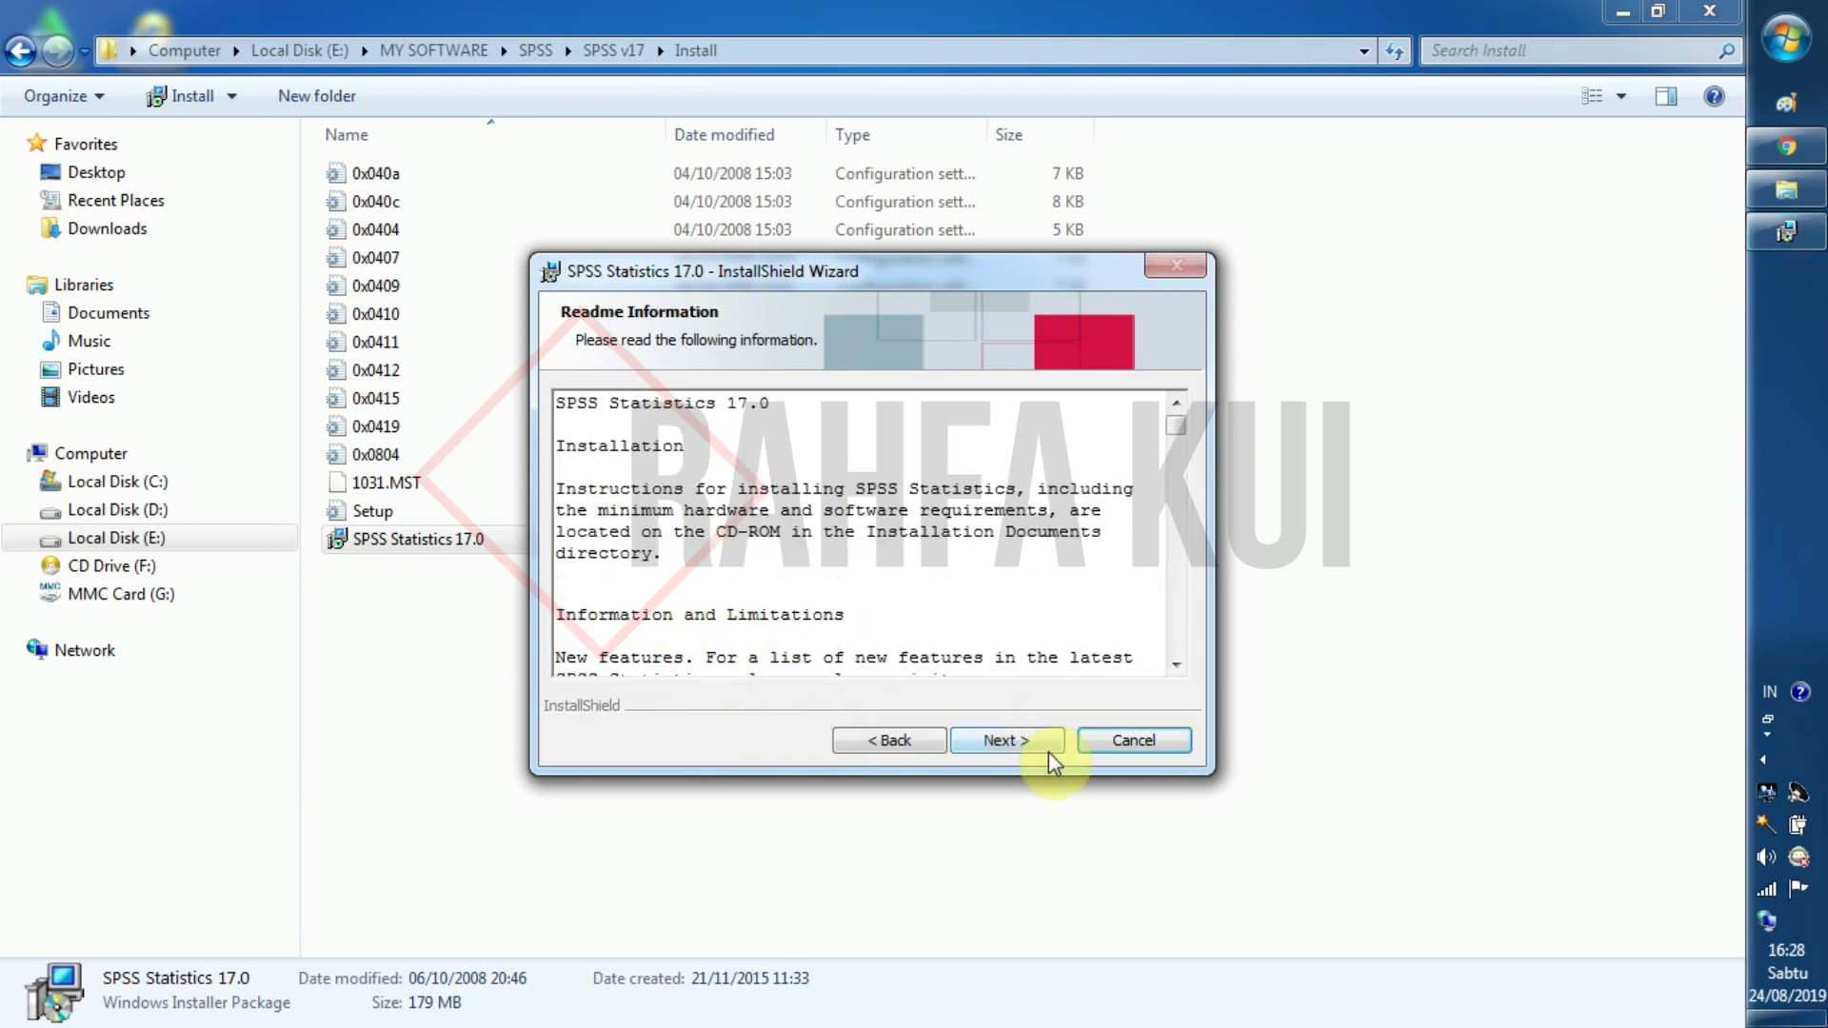
{"action": "left_click", "coordinate": [1025, 734]}
{"action": "left_click", "coordinate": [1014, 746]}
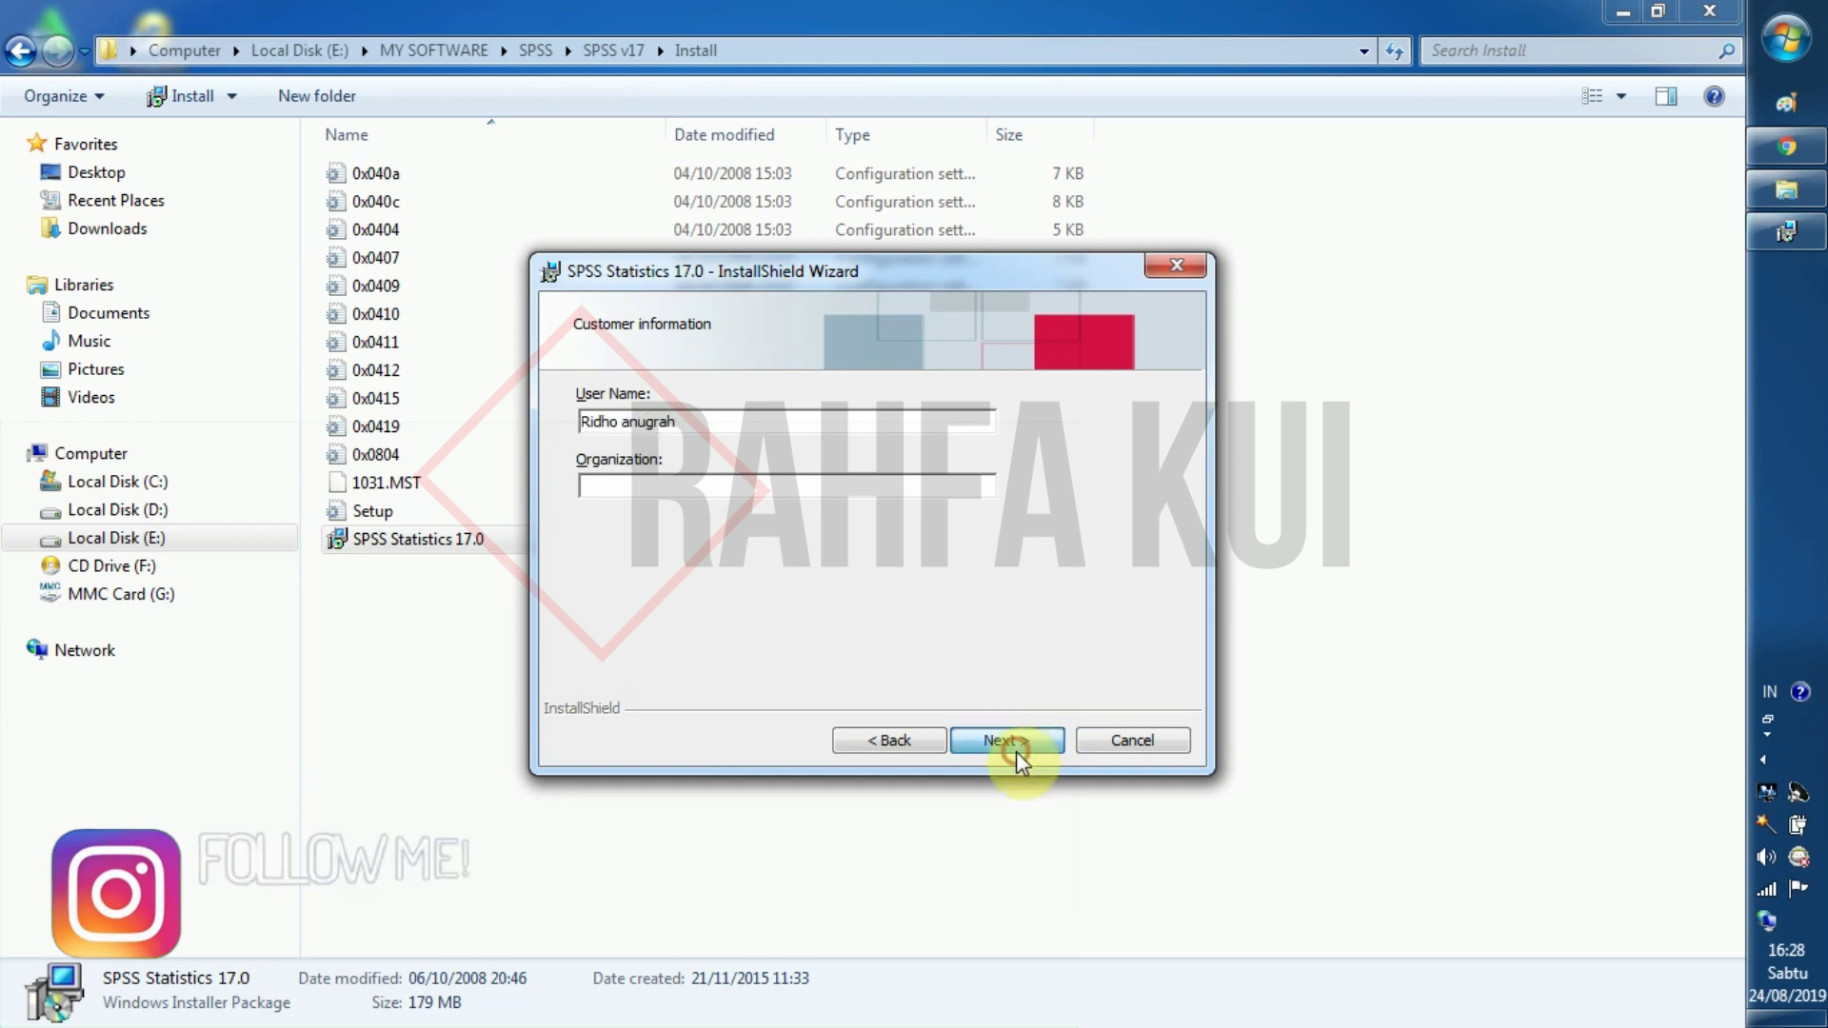
{"action": "left_click", "coordinate": [1015, 742]}
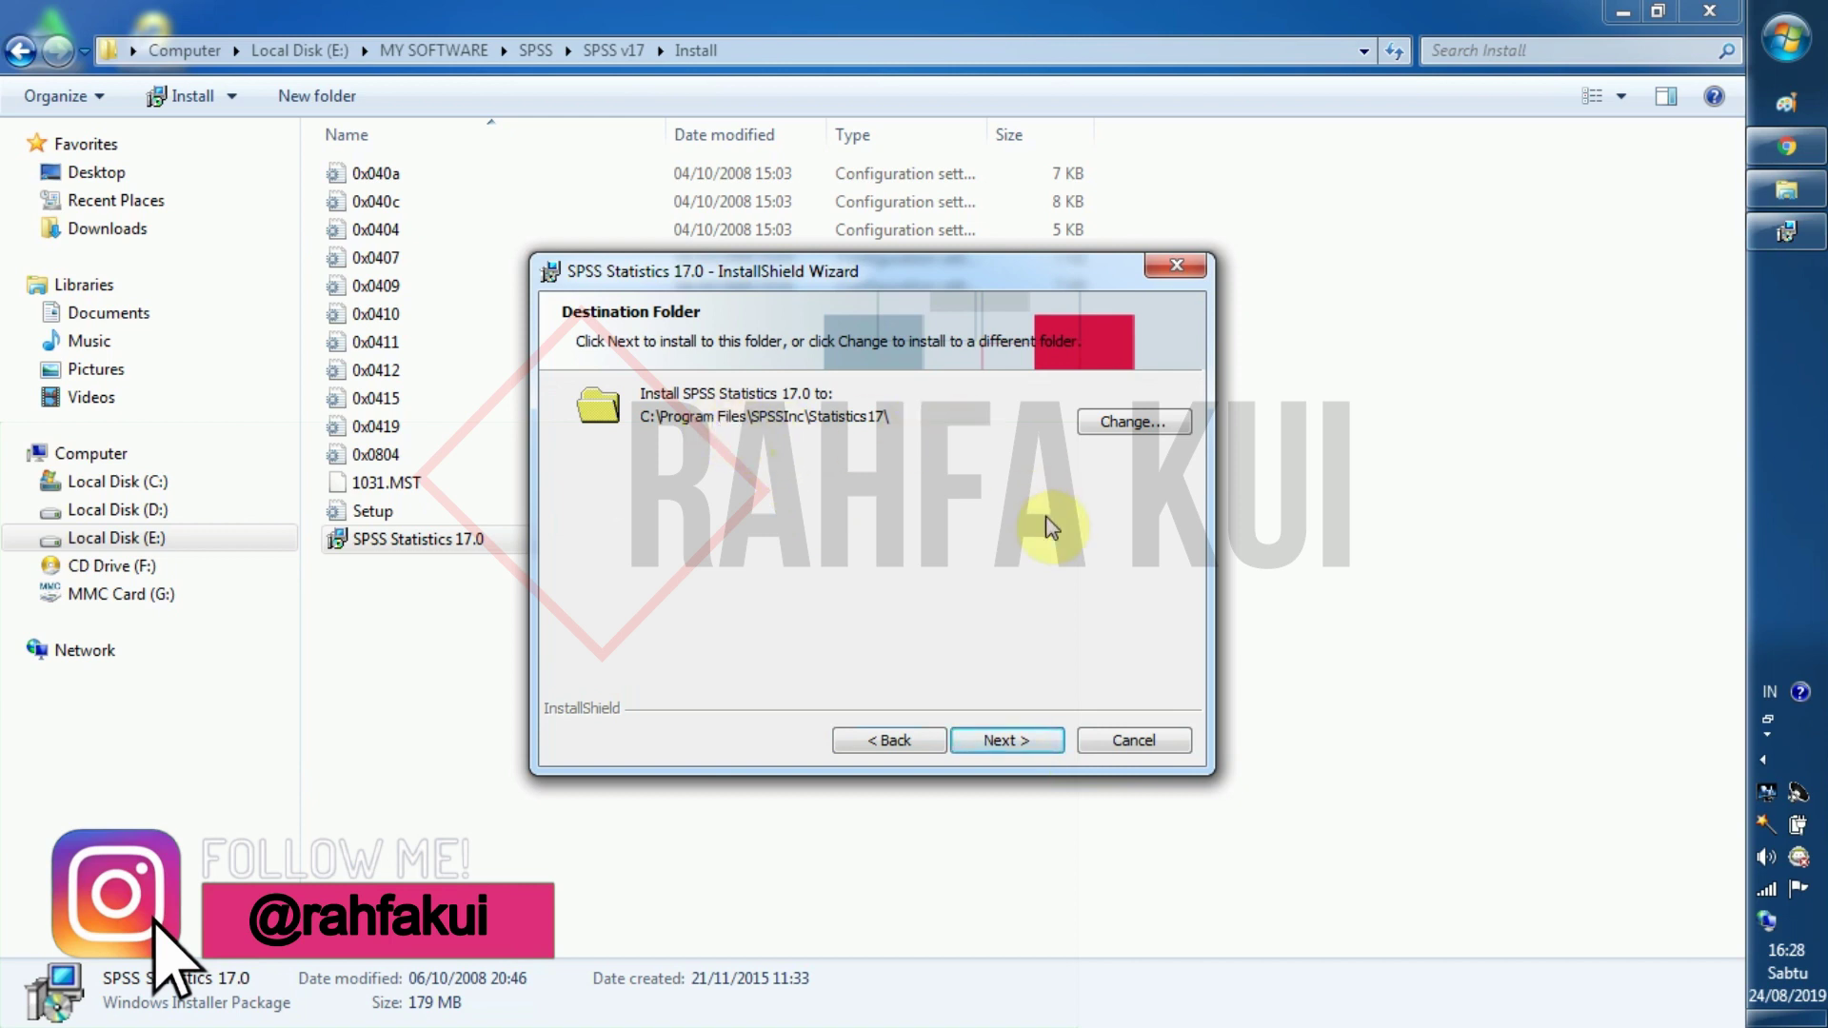
Step: Open the installer's destination folder selection and browse to Local Disk (D:)
{"action": "left_click", "coordinate": [1121, 424]}
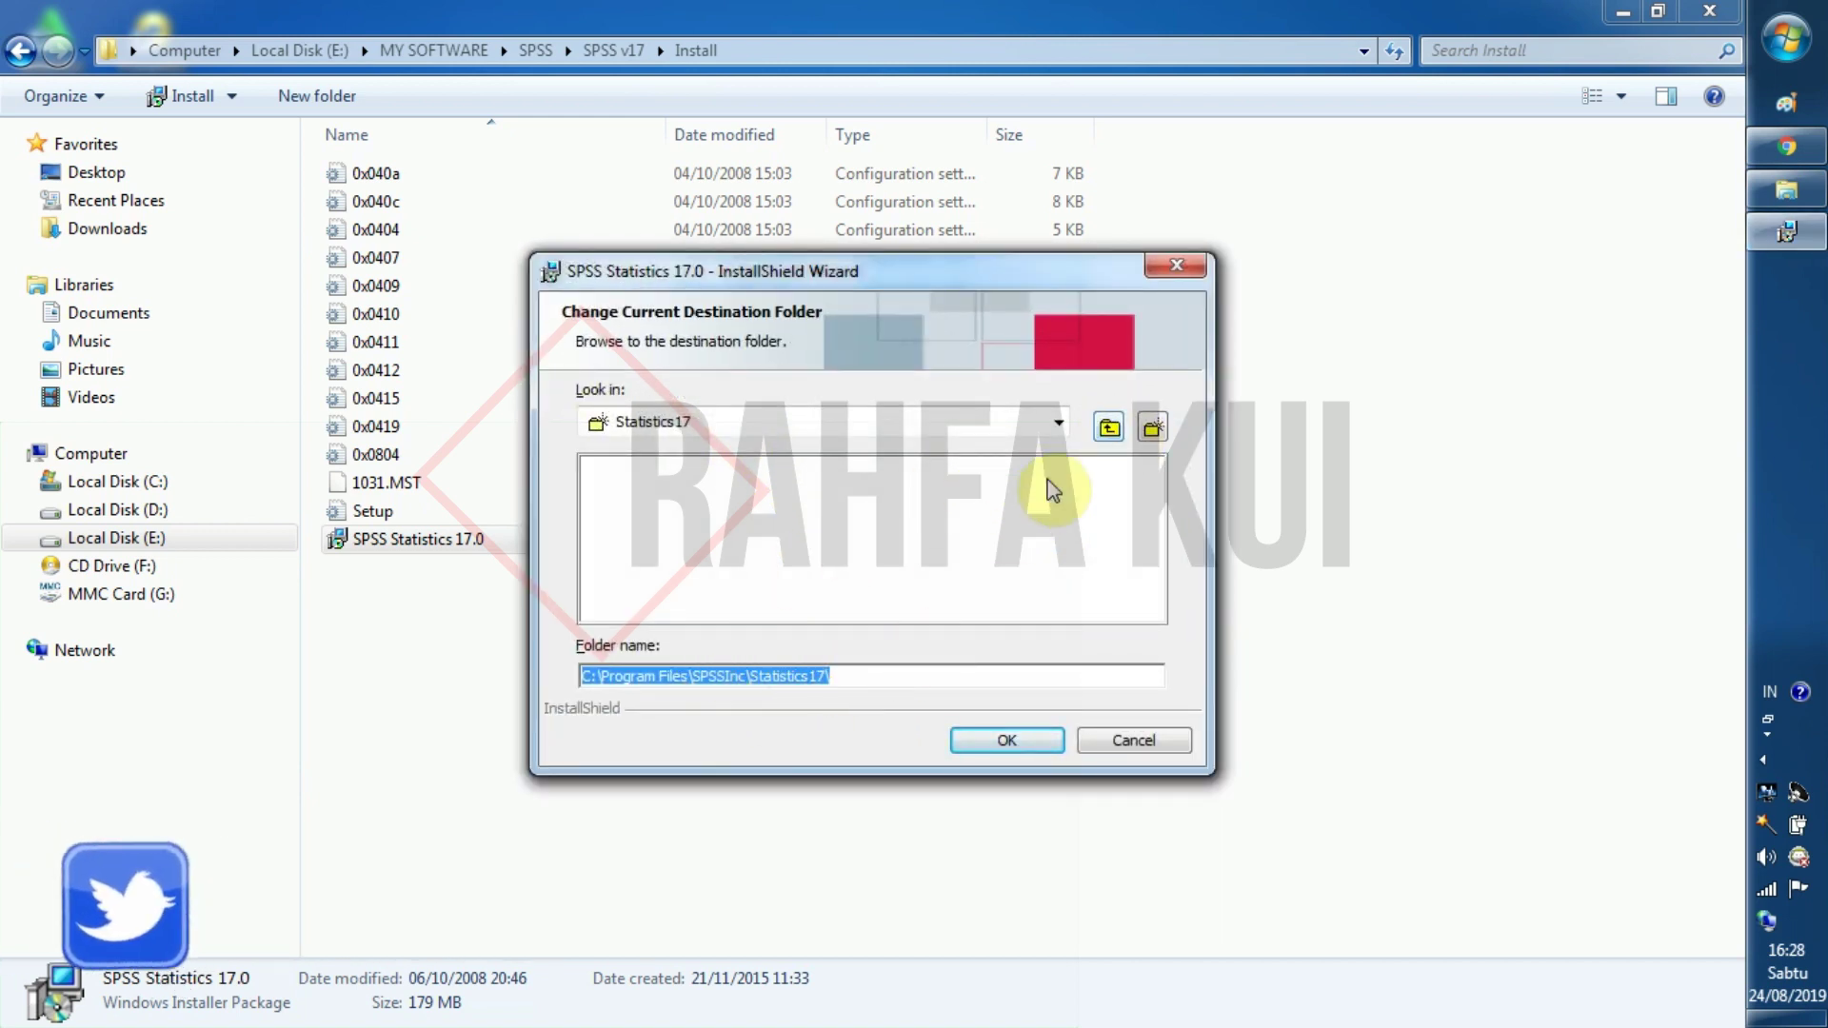
{"action": "left_click", "coordinate": [870, 672]}
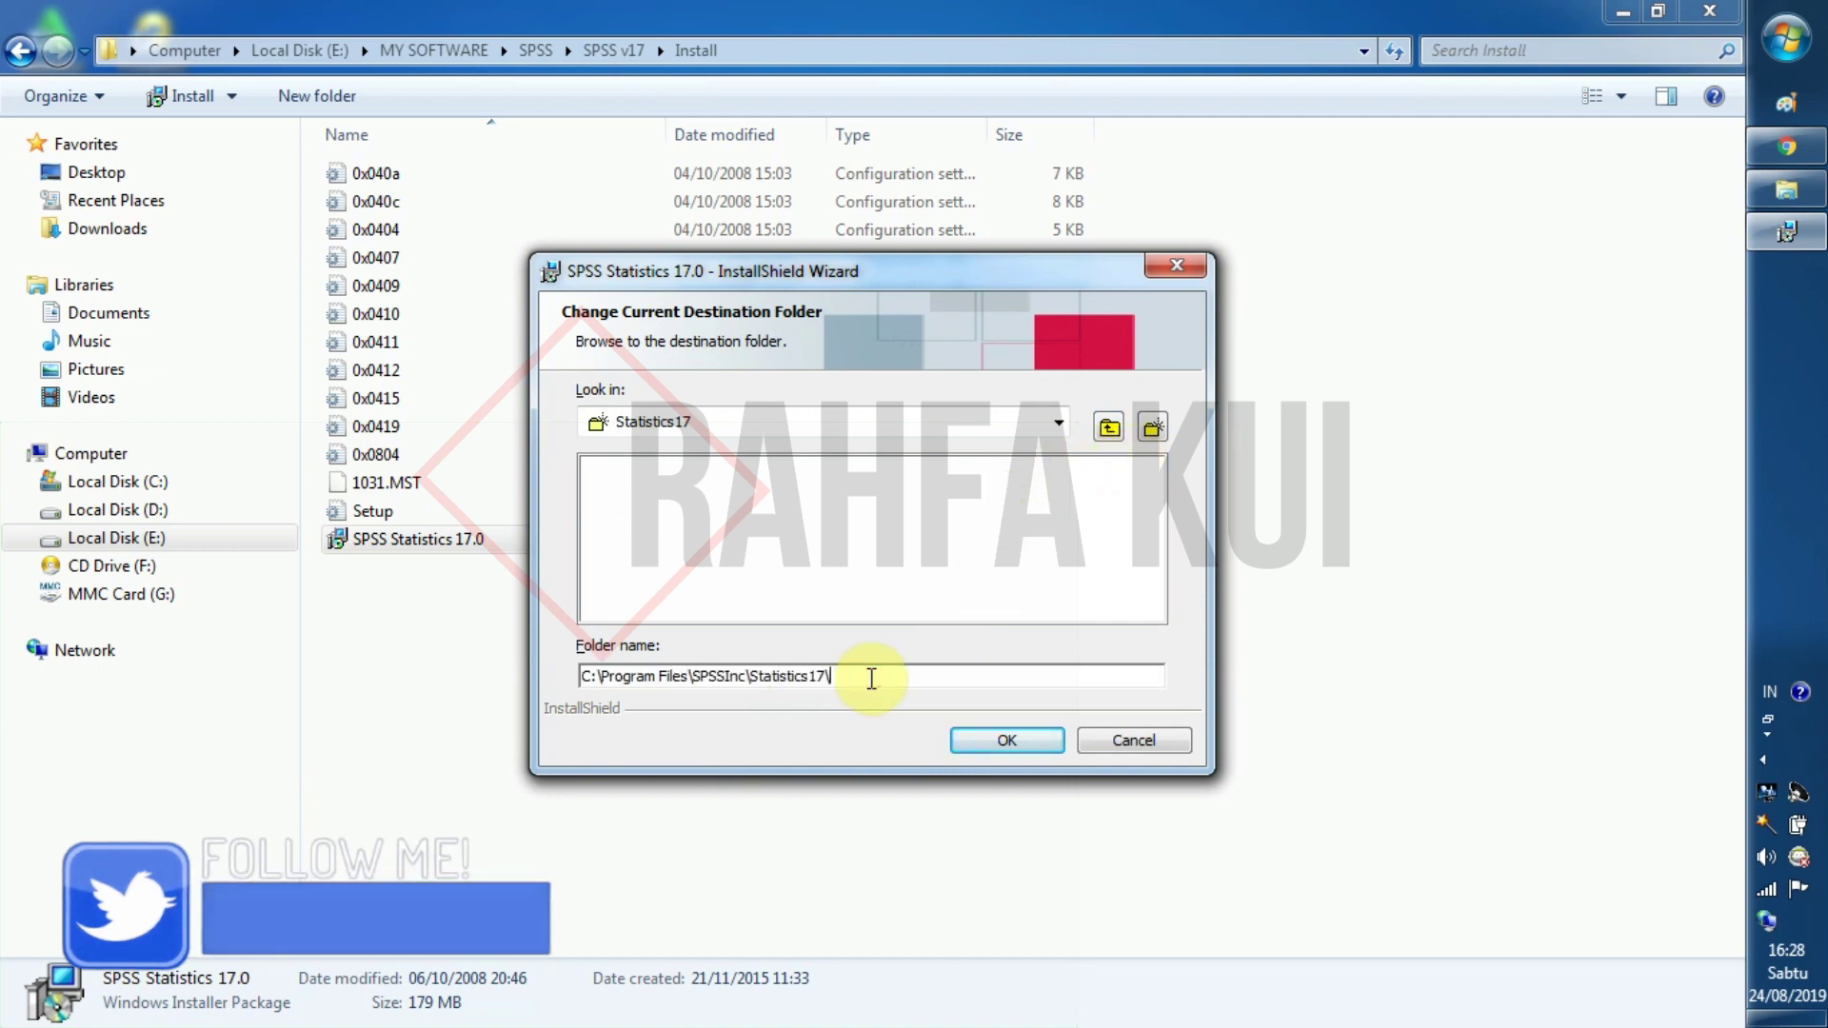
{"action": "left_click", "coordinate": [1108, 429]}
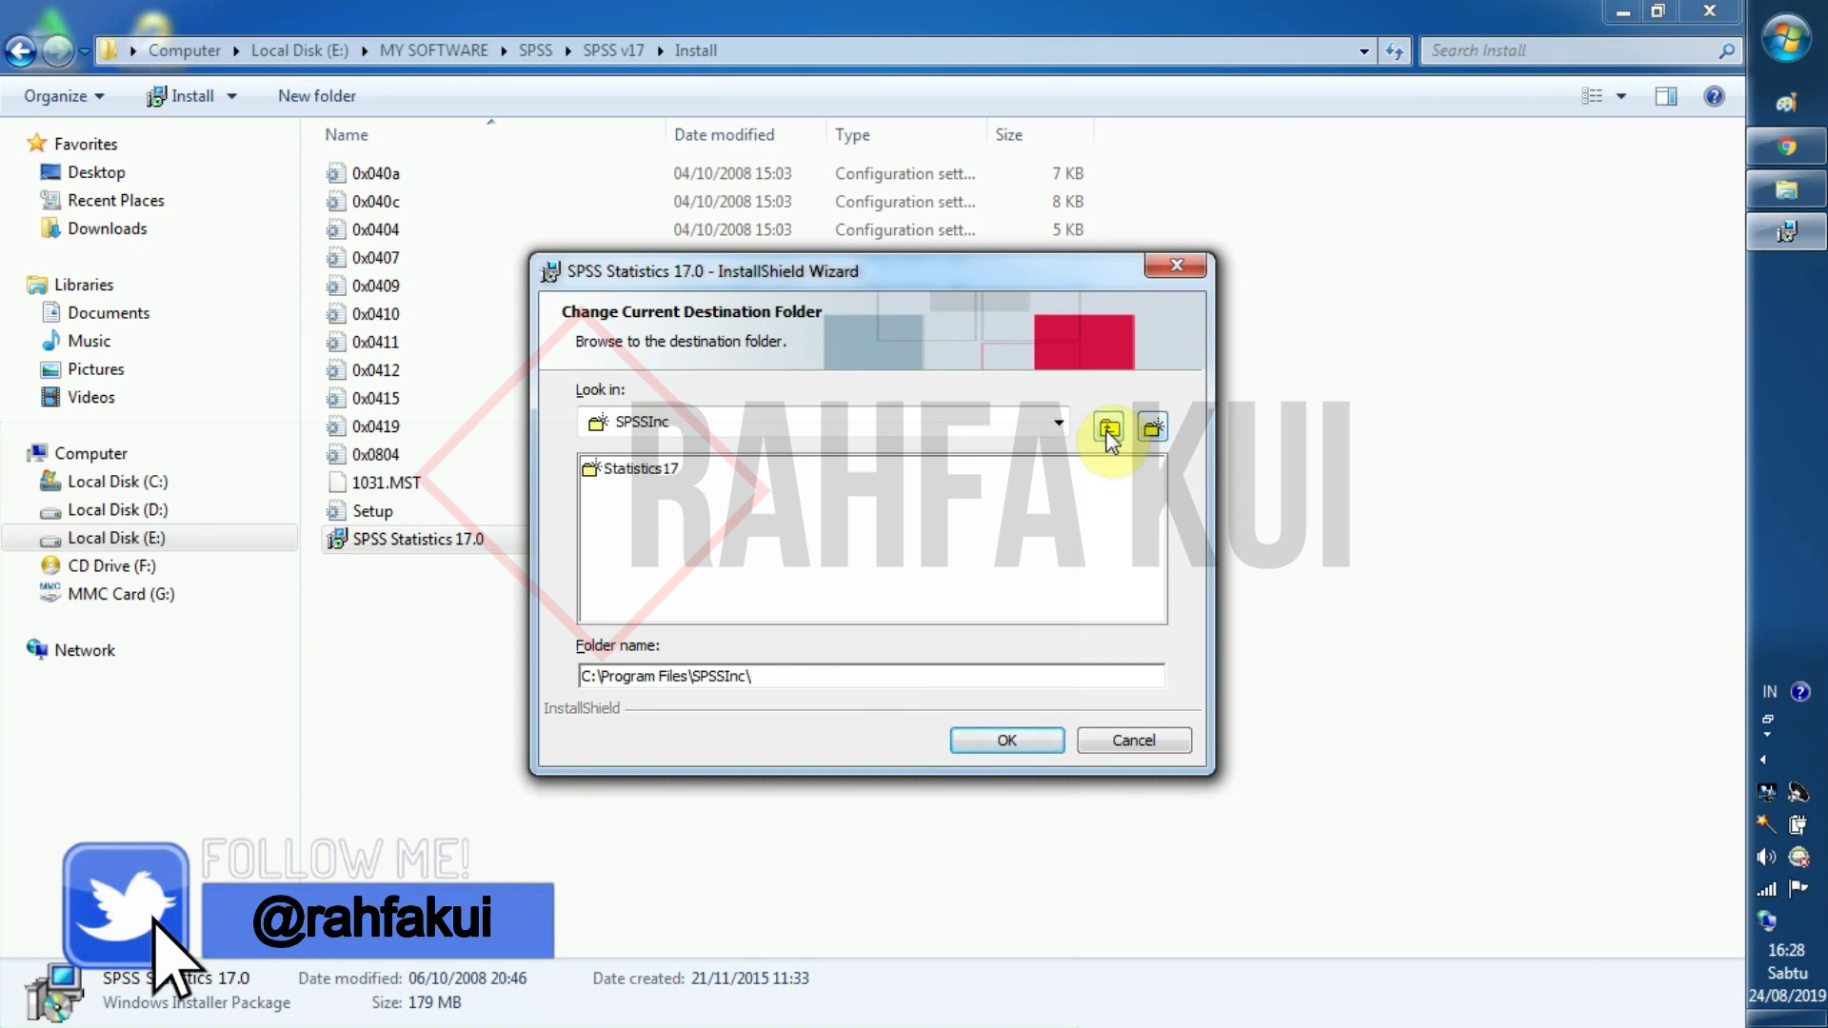
{"action": "left_click", "coordinate": [1064, 424]}
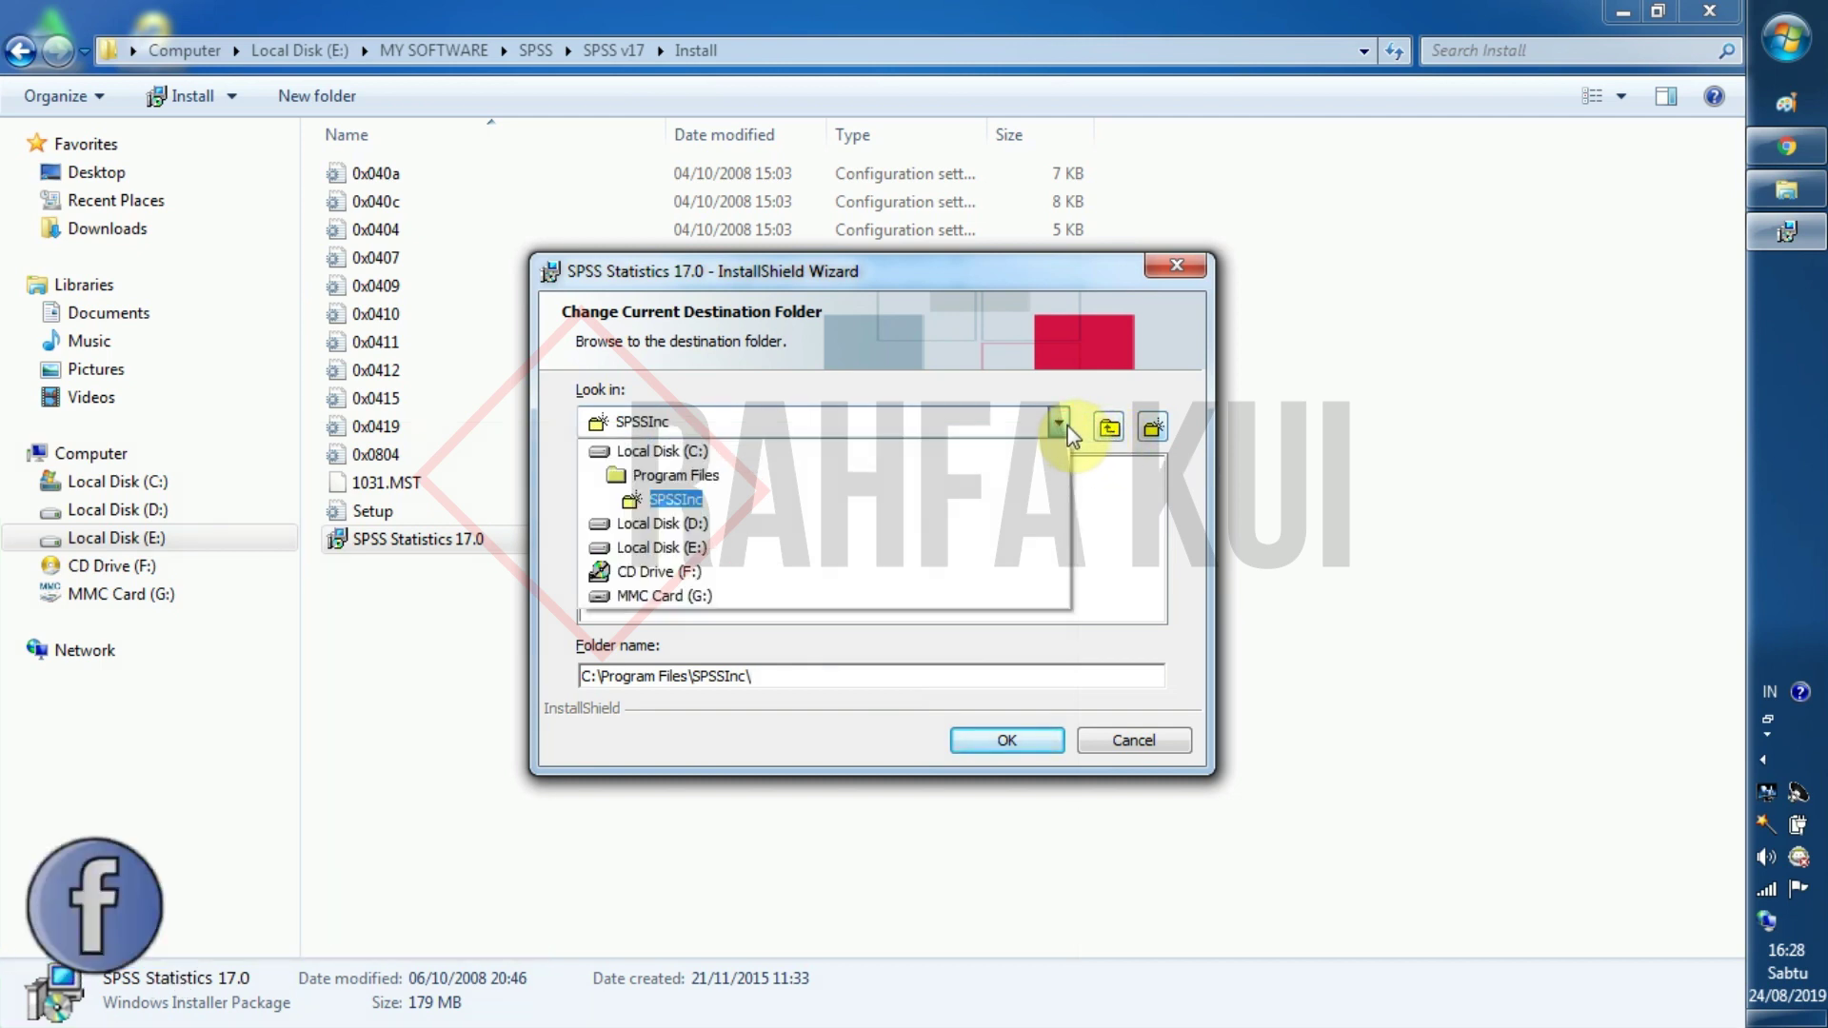
{"action": "left_click", "coordinate": [686, 525]}
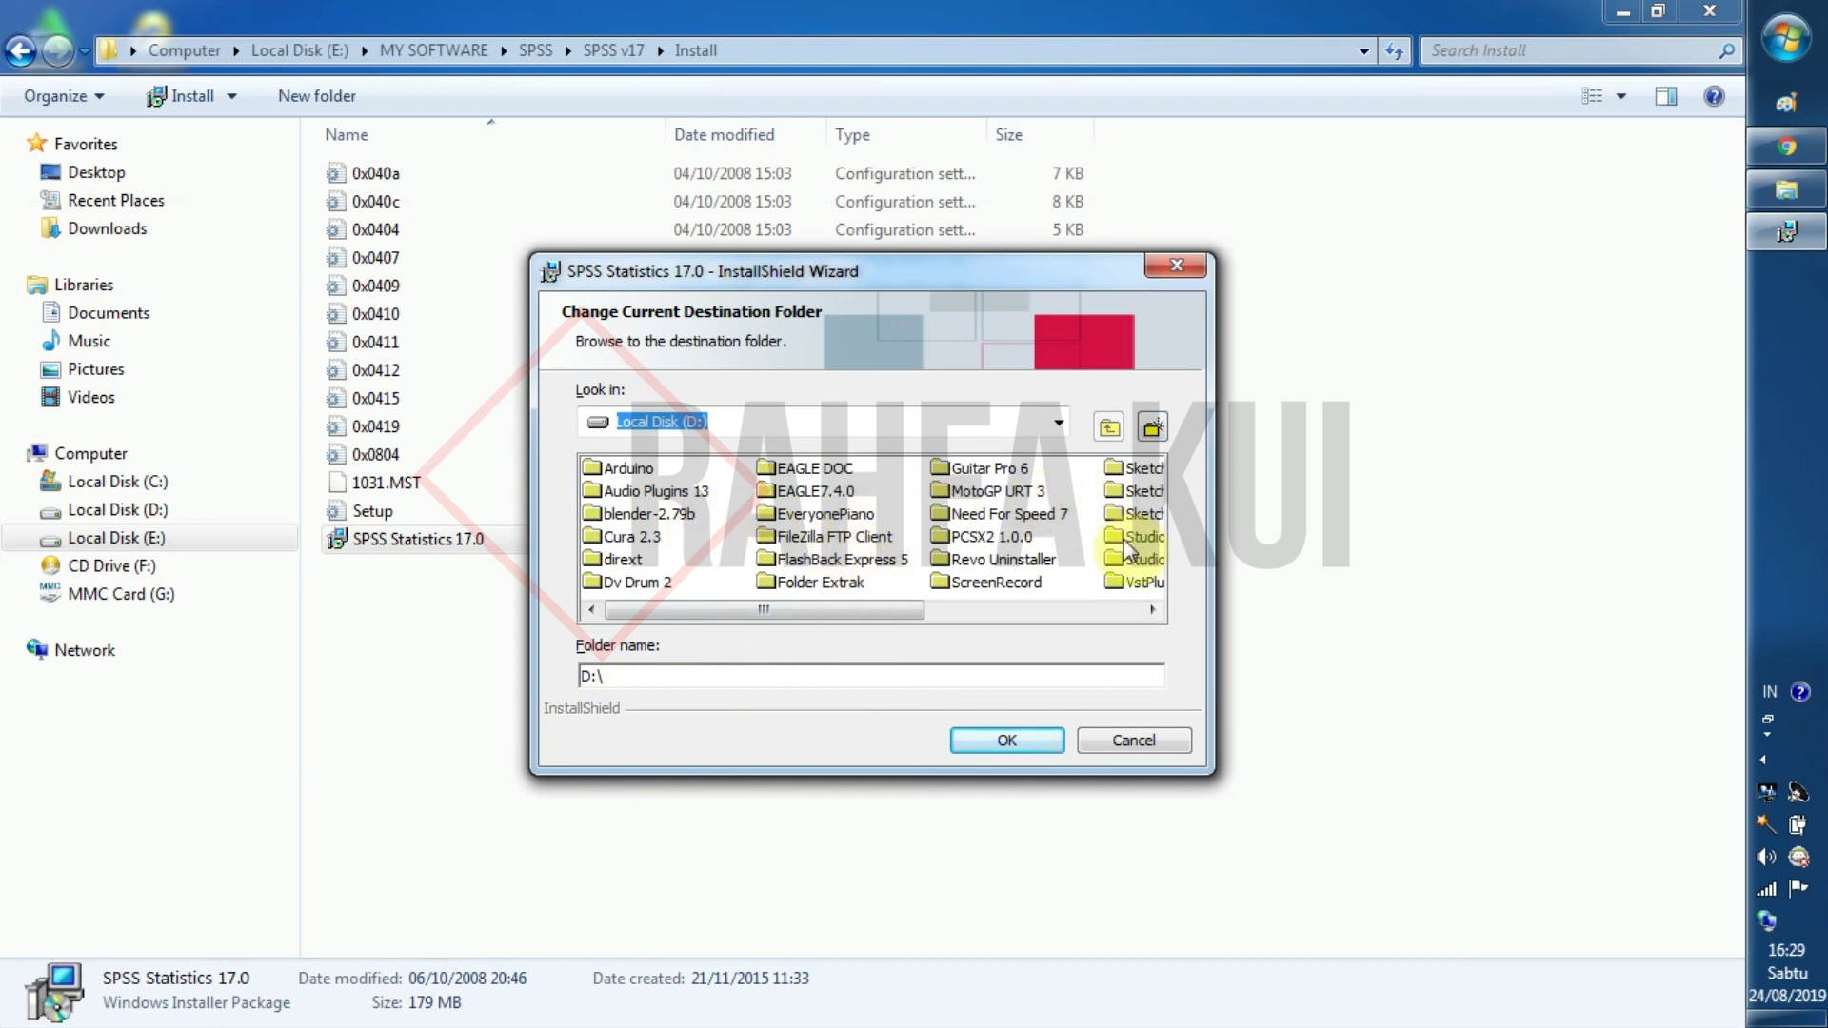
Step: Switch to Windows Explorer, create a folder named SPSS V 17 on Local Disk (D:), and refresh the folder listing
{"action": "left_click", "coordinate": [1801, 198]}
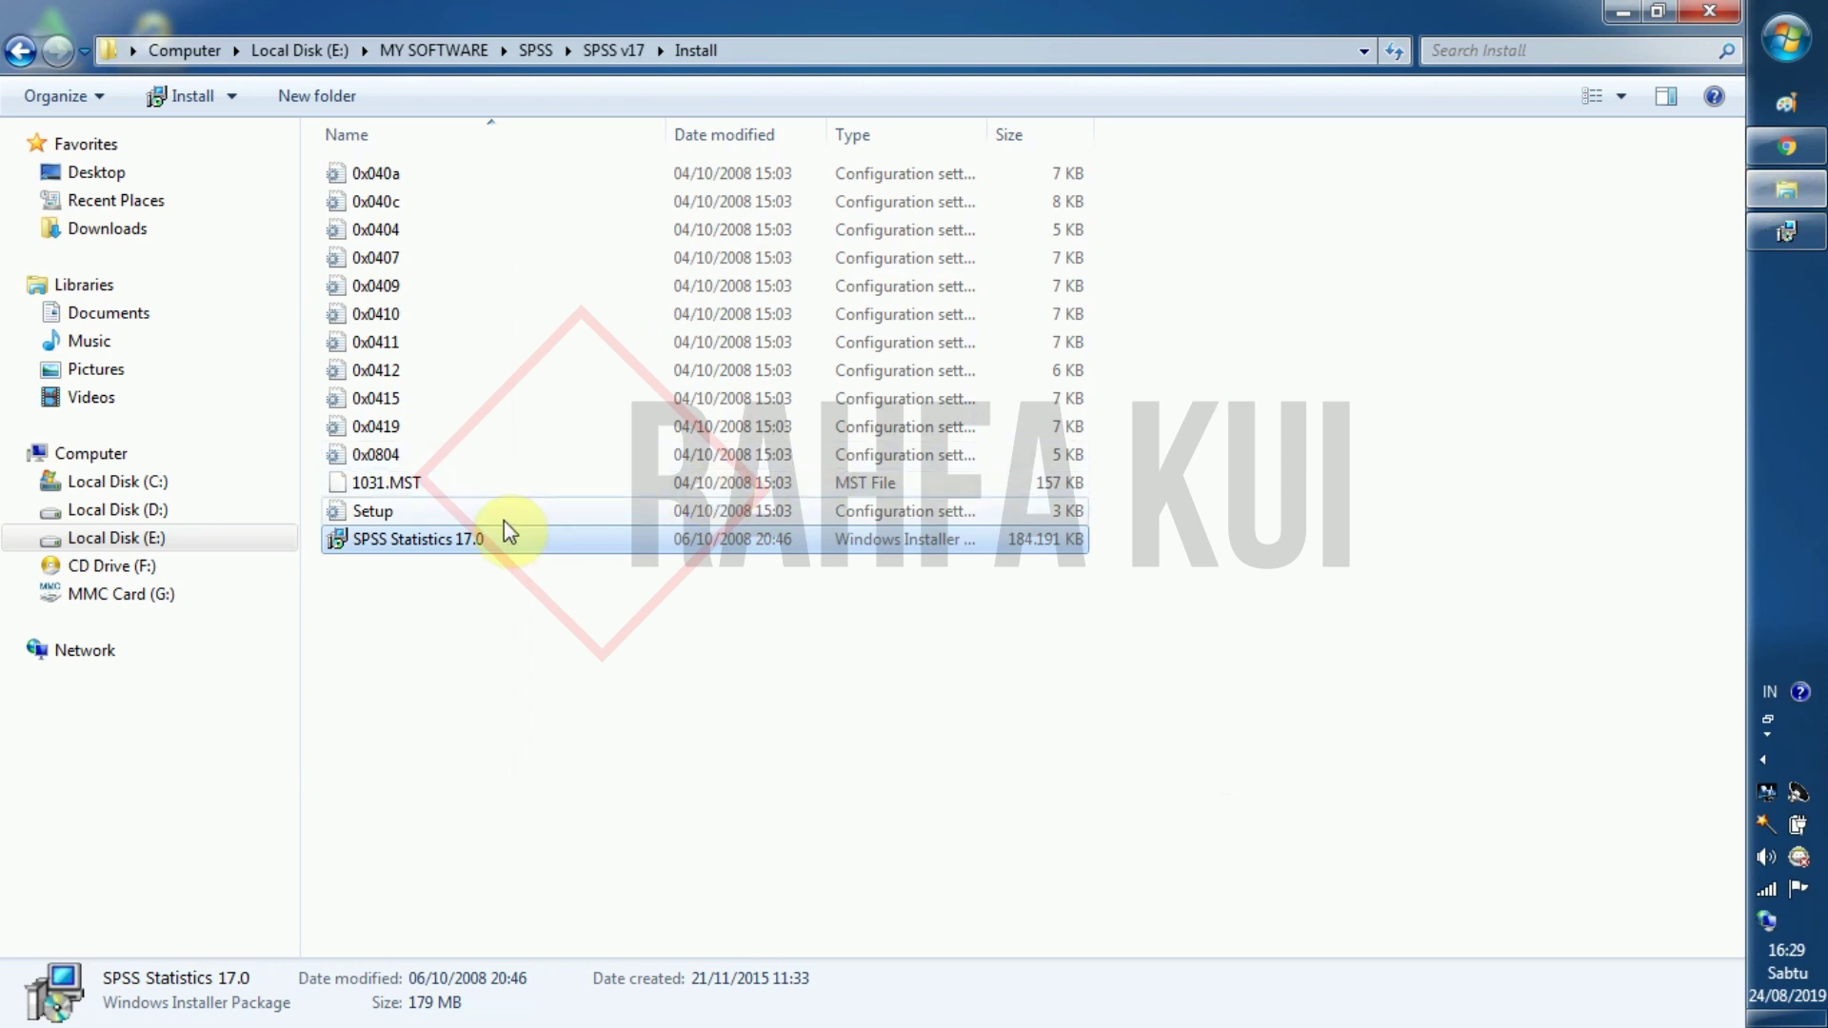
{"action": "left_click", "coordinate": [150, 514]}
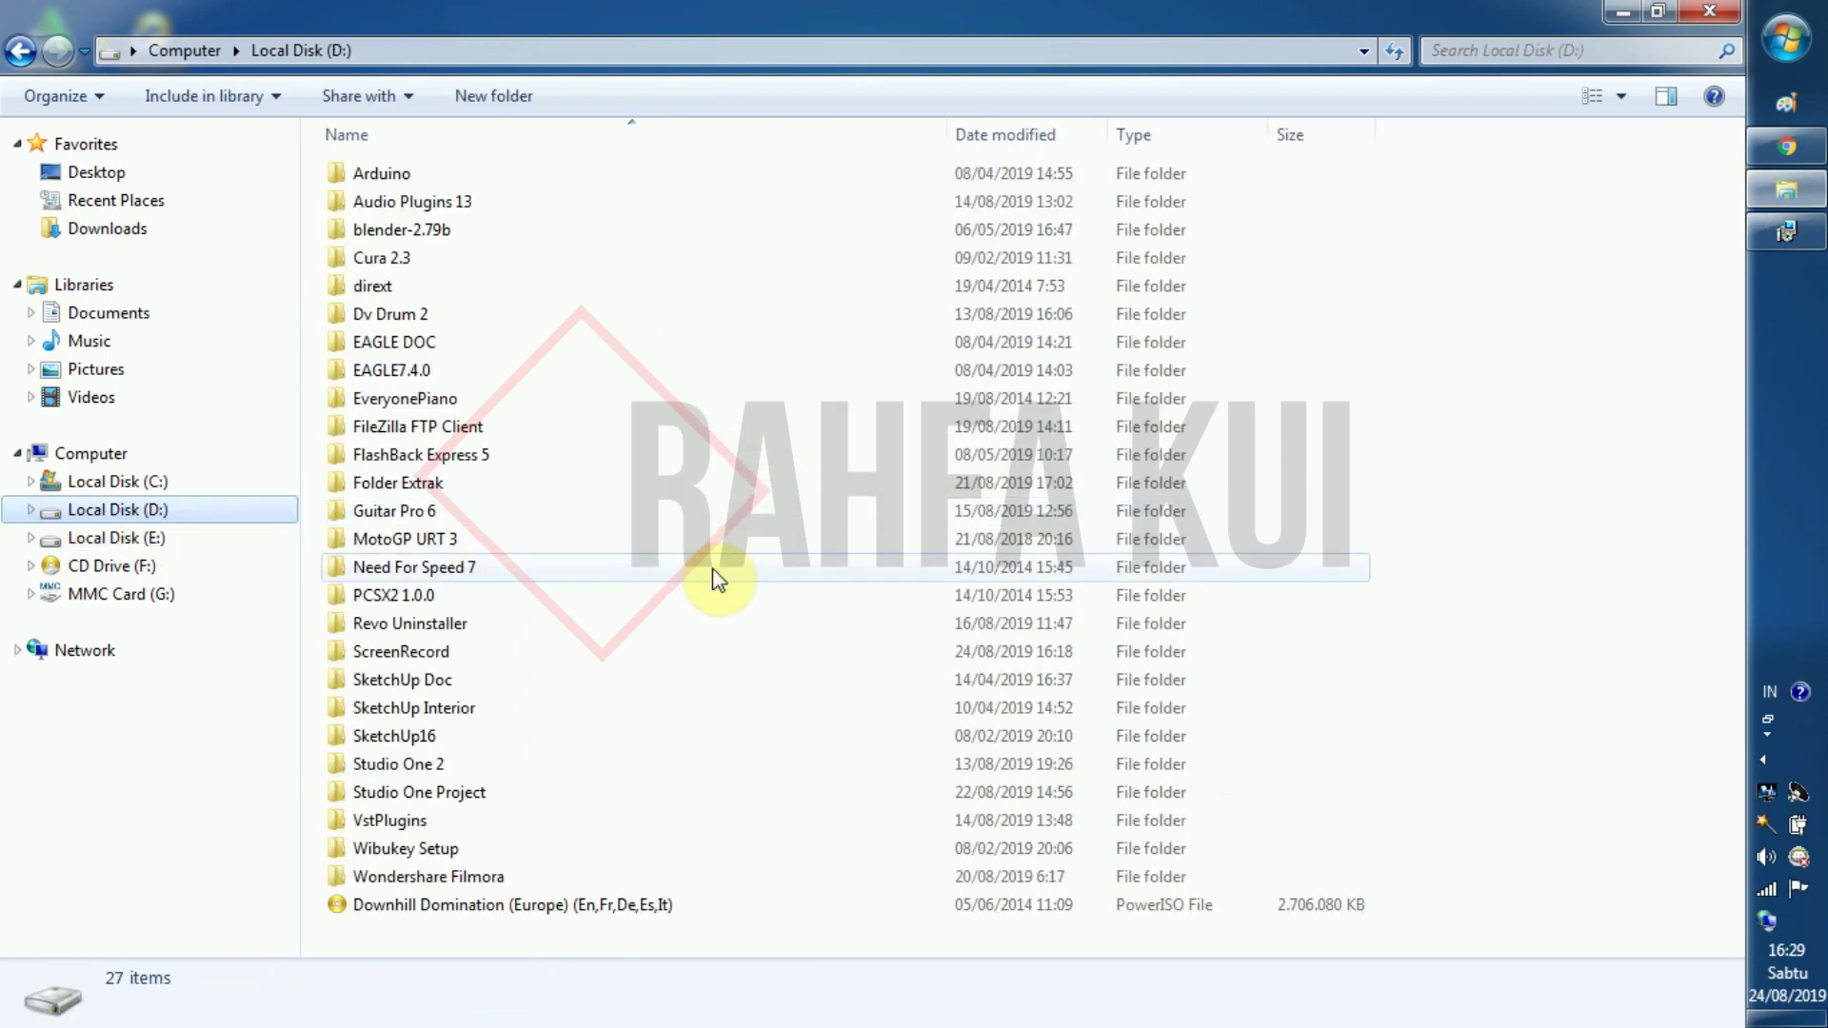
{"action": "right_click", "coordinate": [1734, 409]}
{"action": "mouse_move", "coordinate": [1567, 425]}
{"action": "right_click", "coordinate": [1542, 306]}
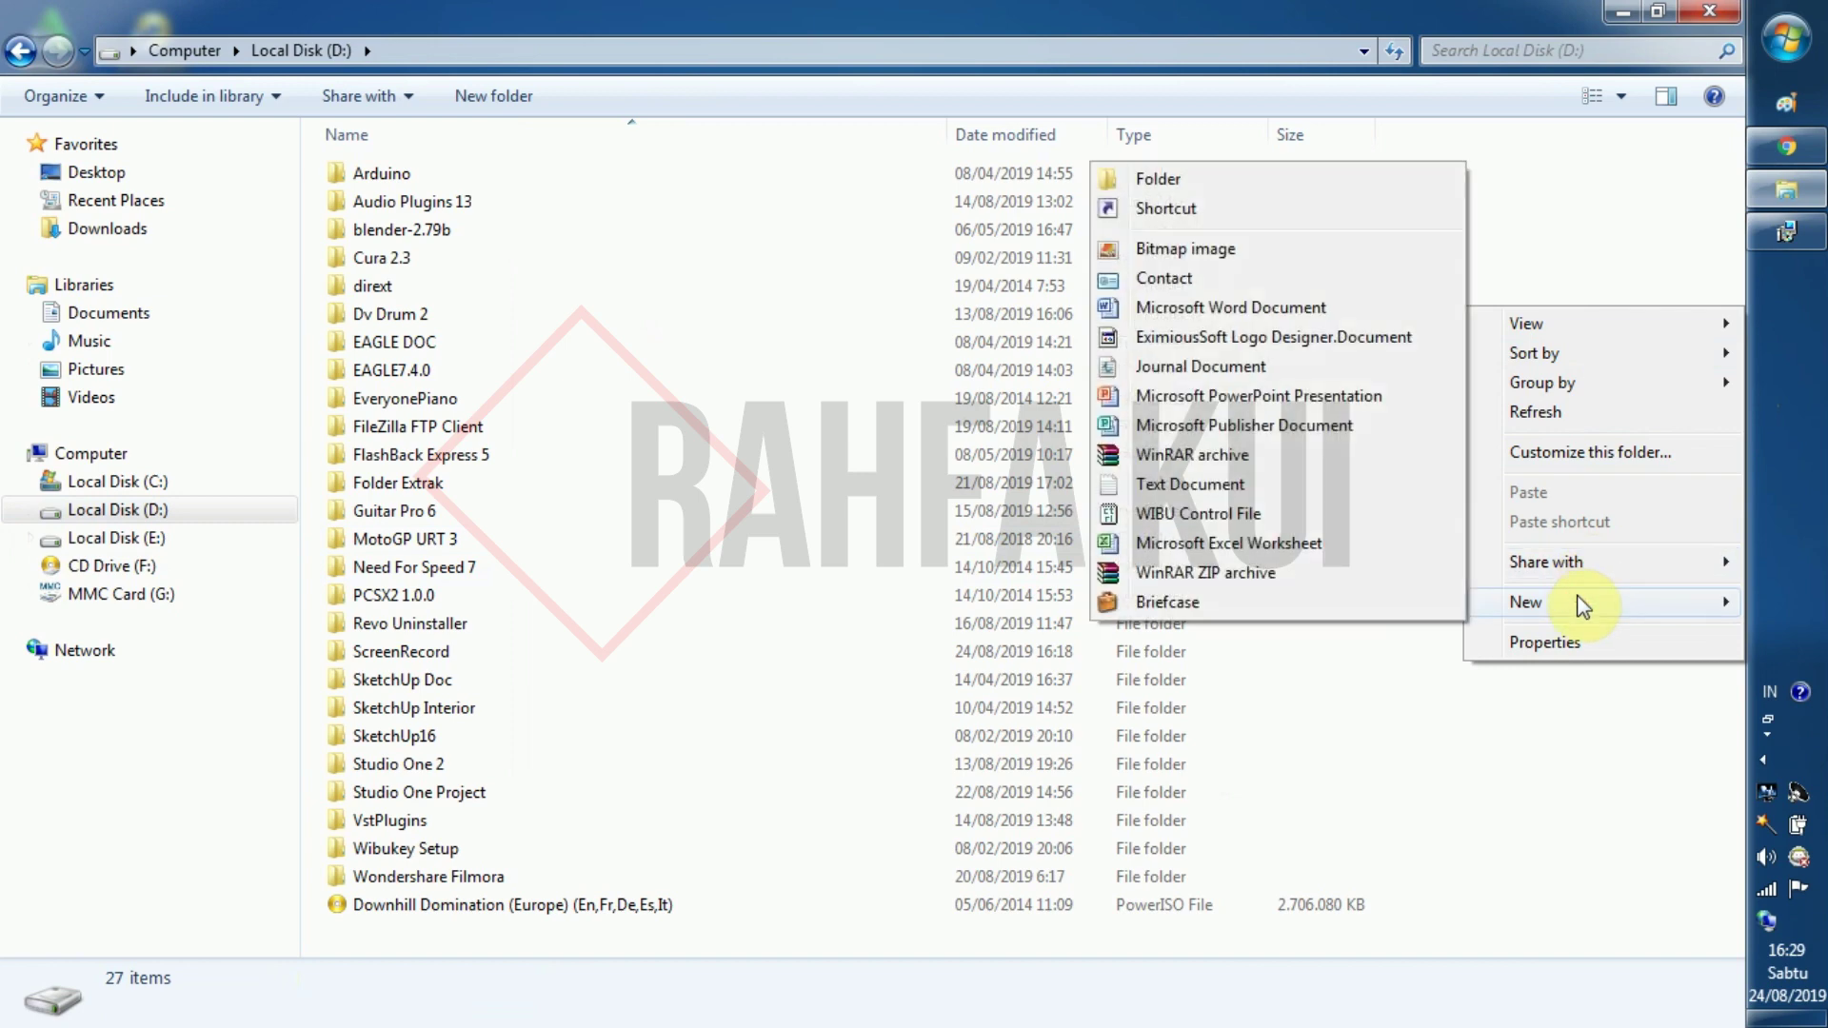
{"action": "mouse_move", "coordinate": [1550, 605]}
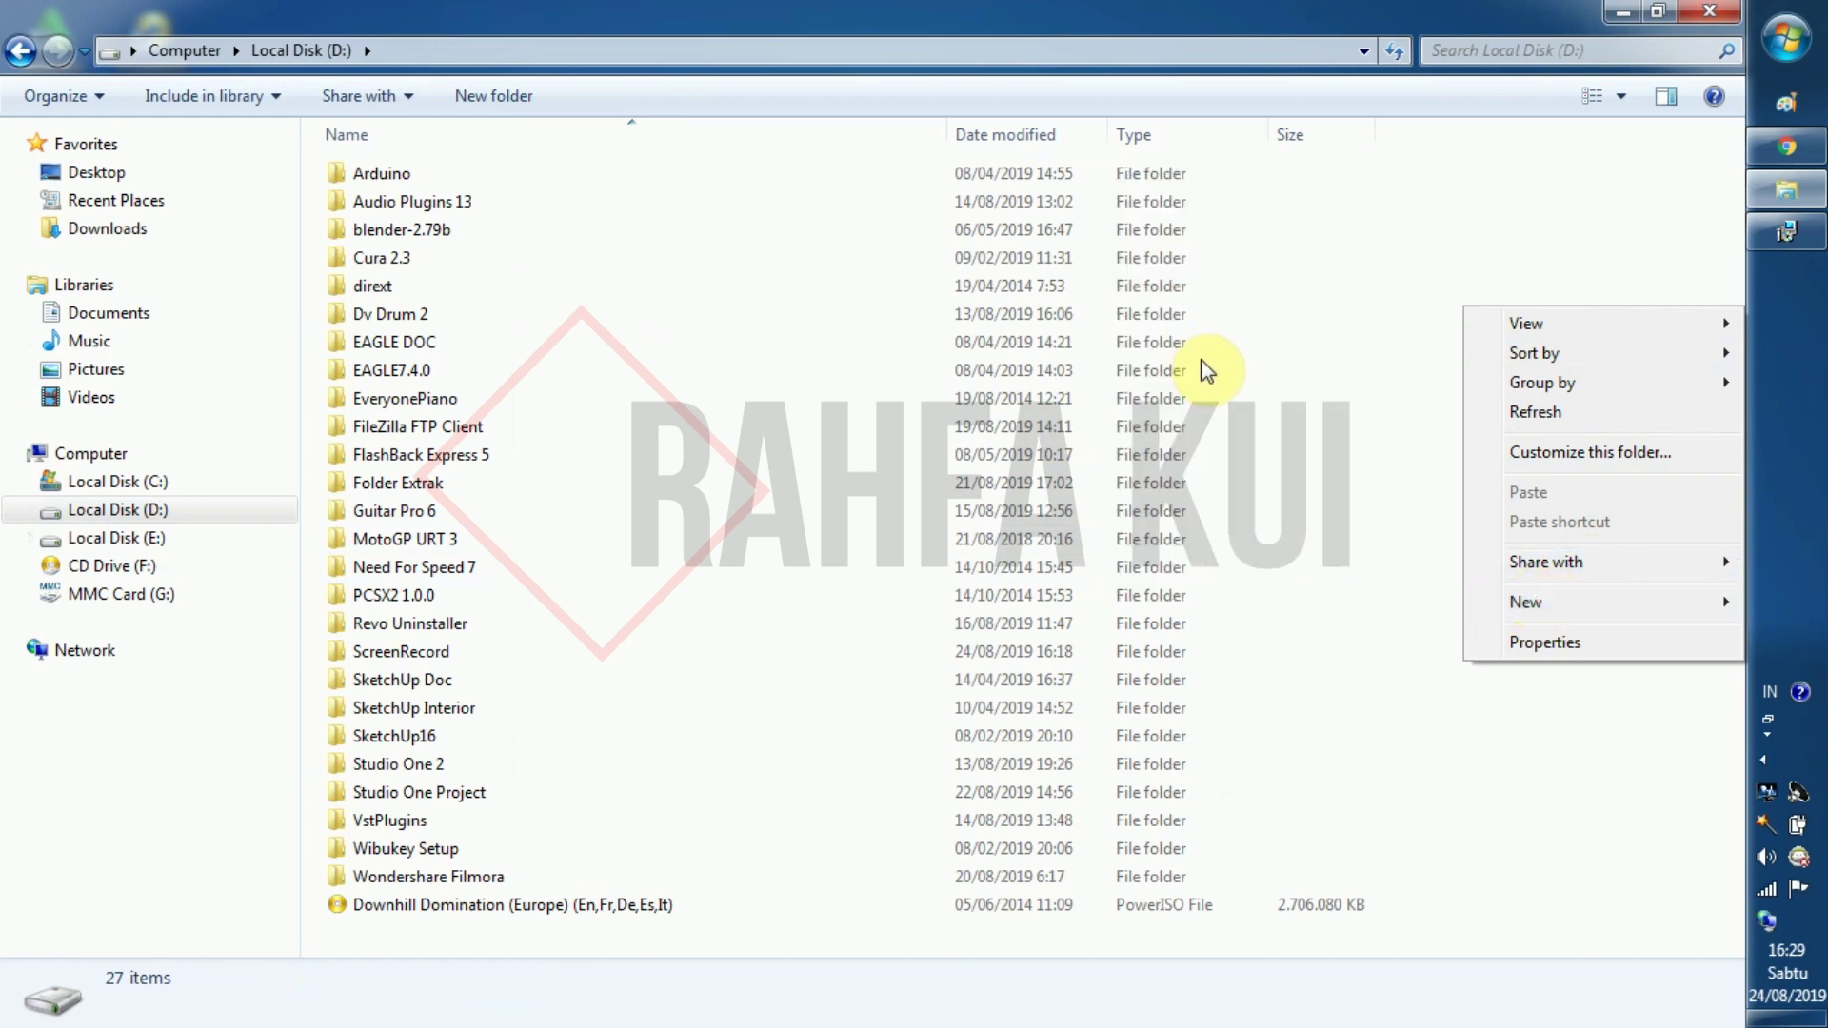
{"action": "left_click", "coordinate": [1533, 608]}
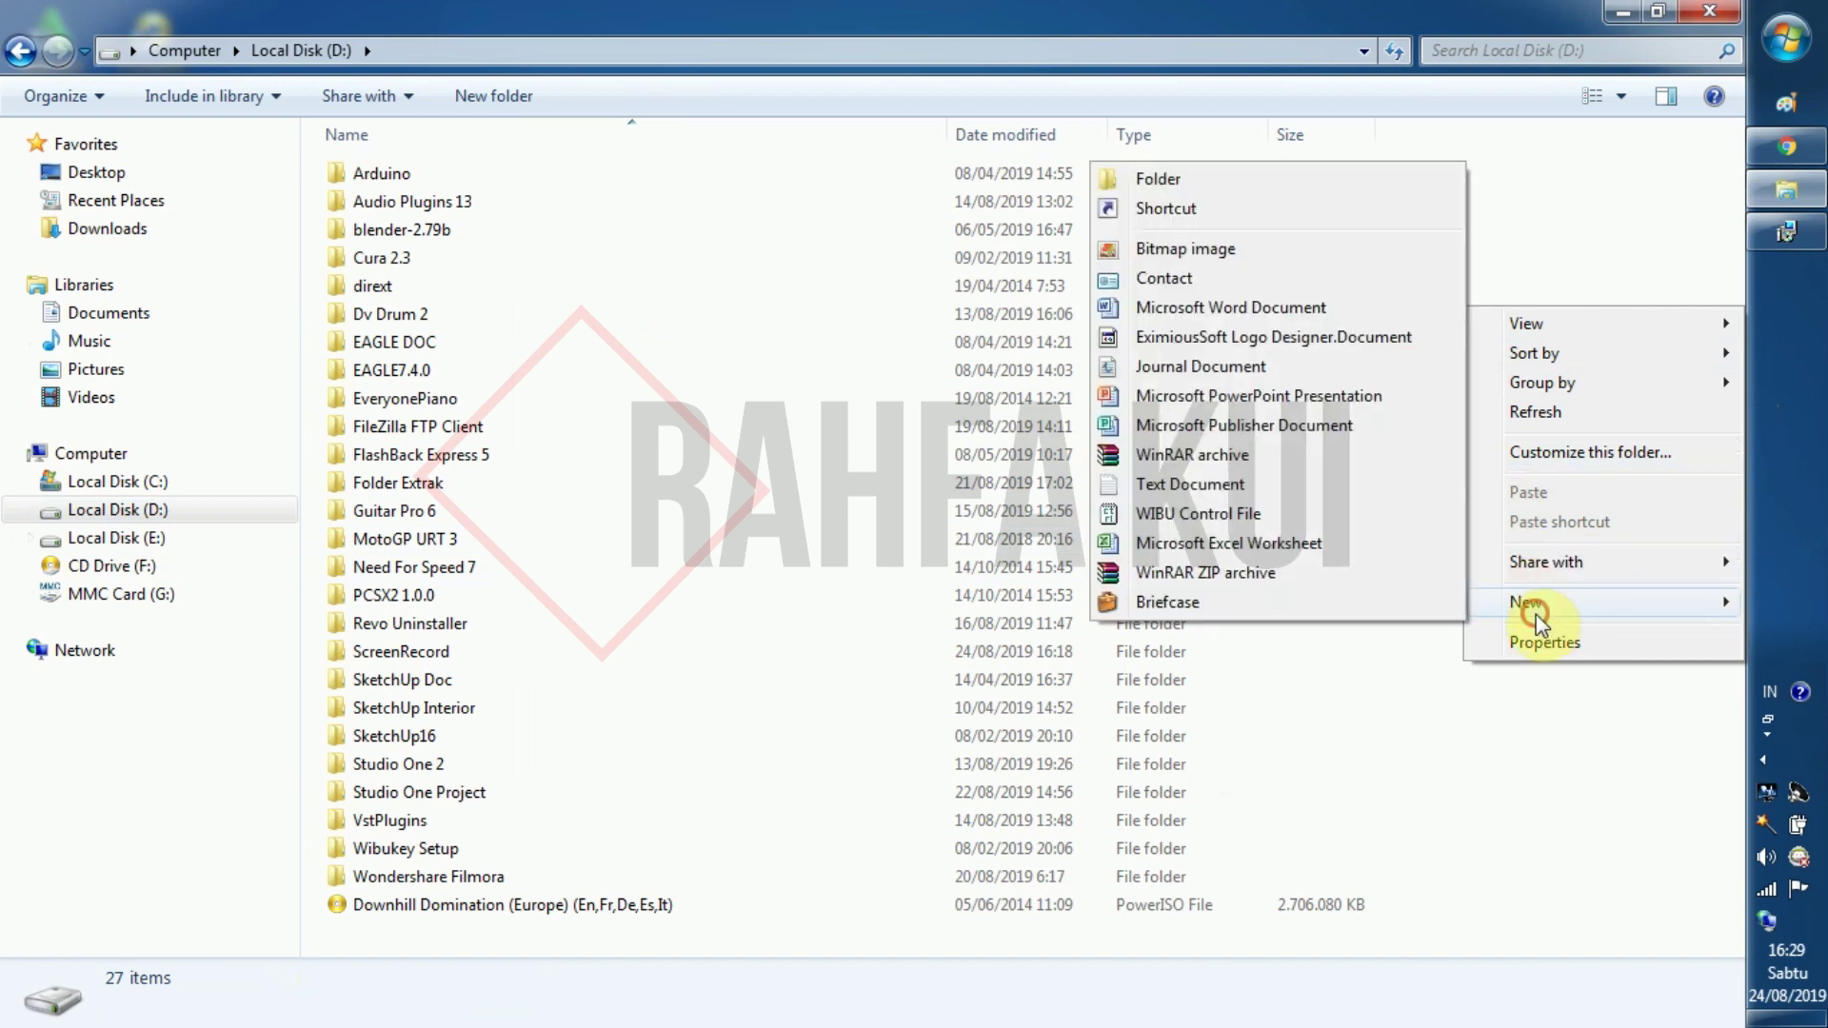
{"action": "left_click", "coordinate": [1167, 185]}
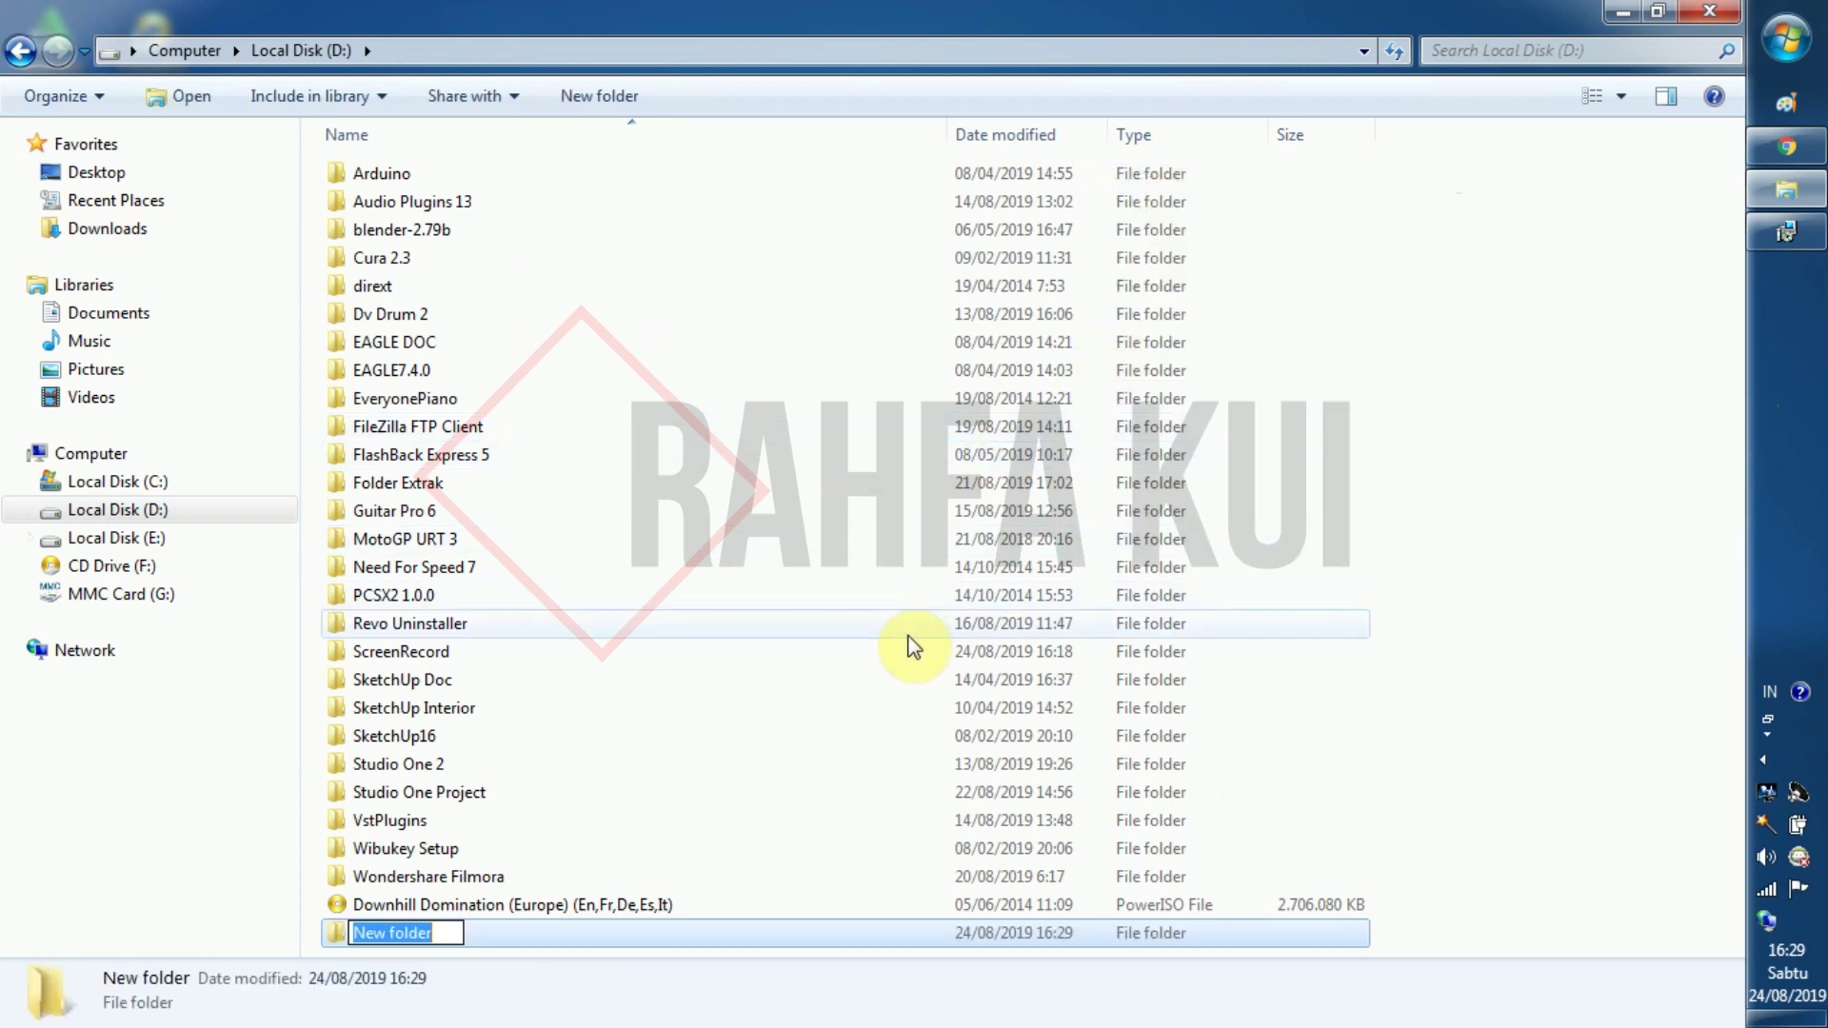
{"action": "type", "text": "SPSS V 17"}
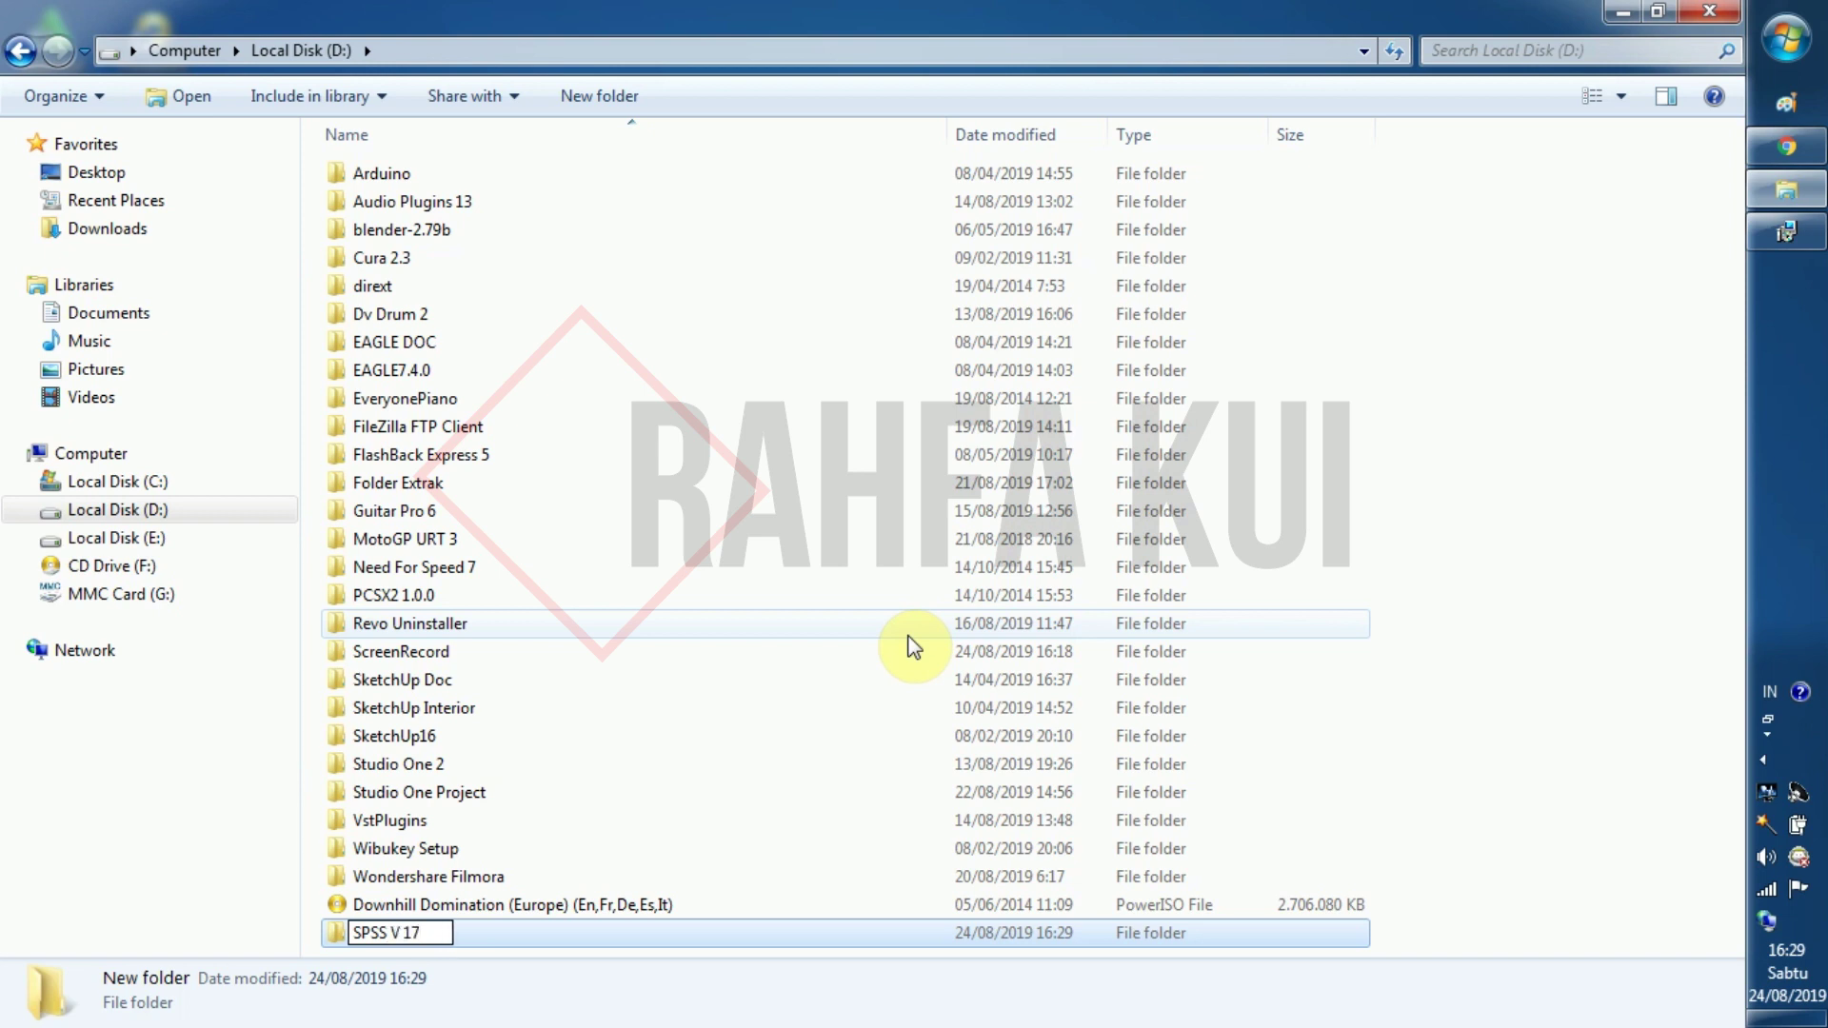
{"action": "key", "text": "Return"}
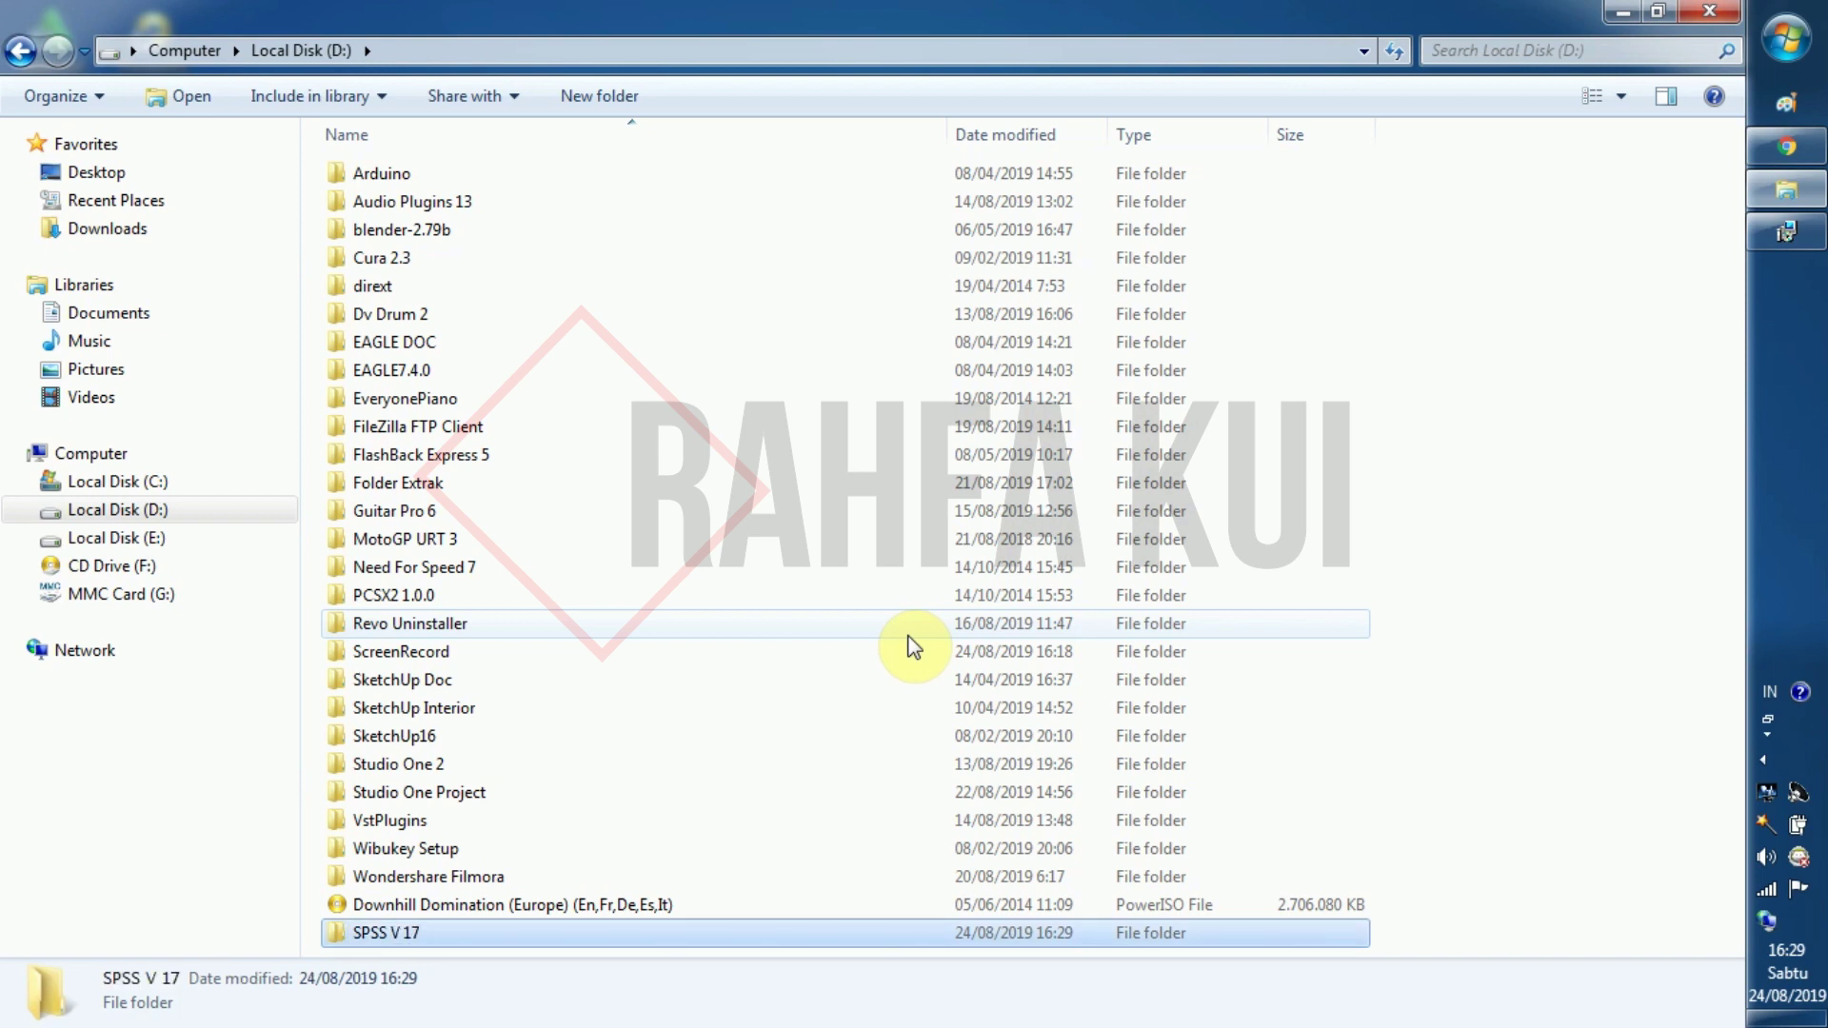
{"action": "right_click", "coordinate": [1605, 473]}
{"action": "mouse_move", "coordinate": [1609, 533]}
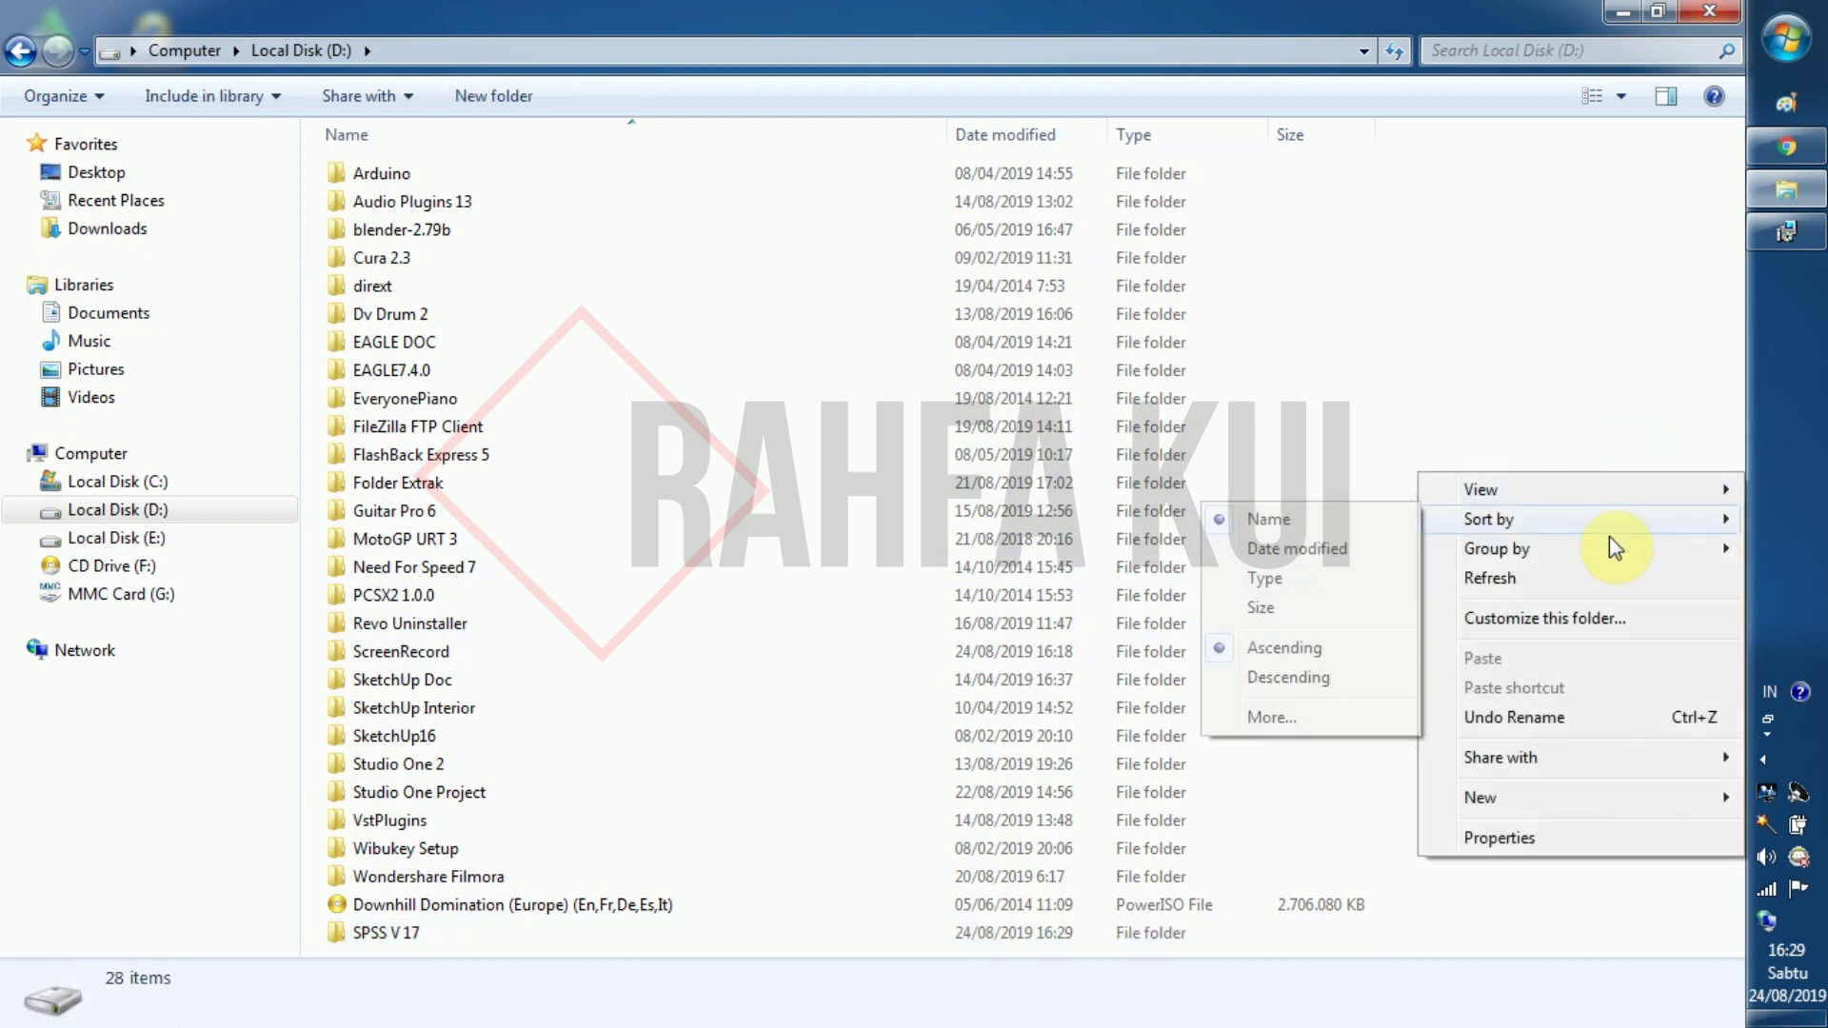
{"action": "left_click", "coordinate": [1540, 577]}
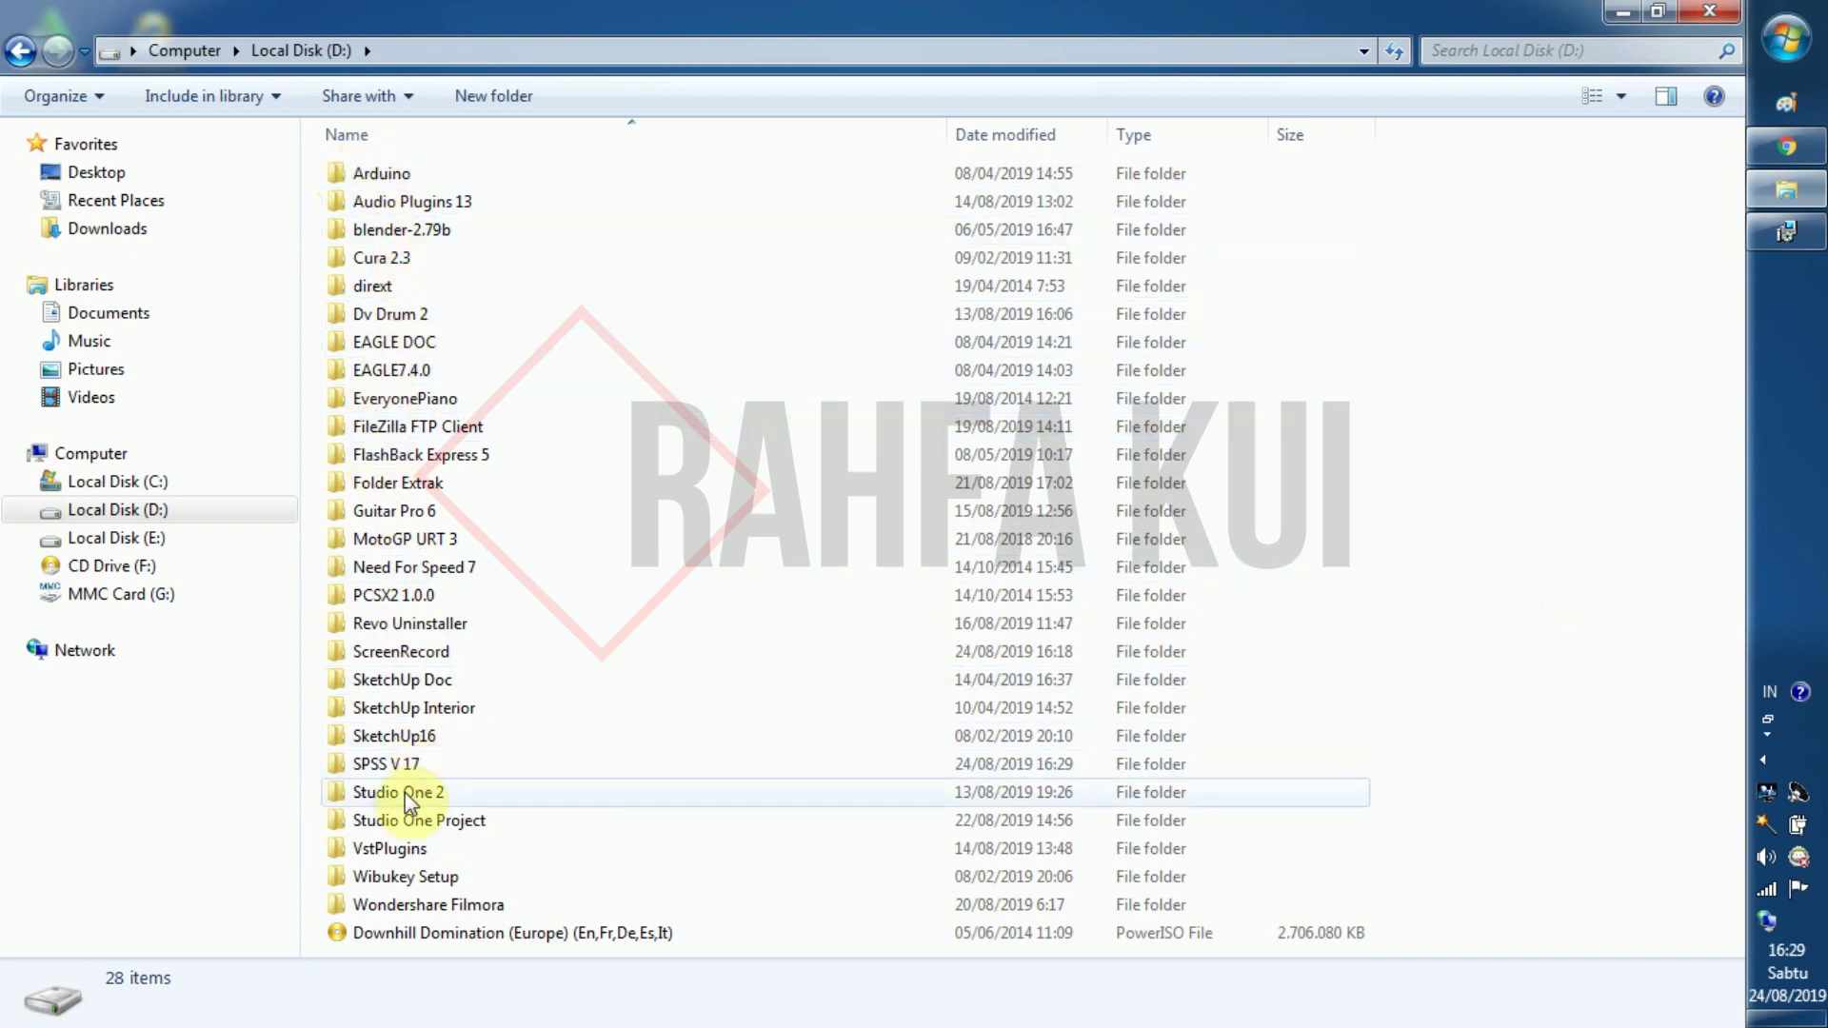
Step: Return to the installer and reload the Local Disk (D:) folder list by browsing to Local Disk (C:) and back
{"action": "left_click", "coordinate": [1788, 236]}
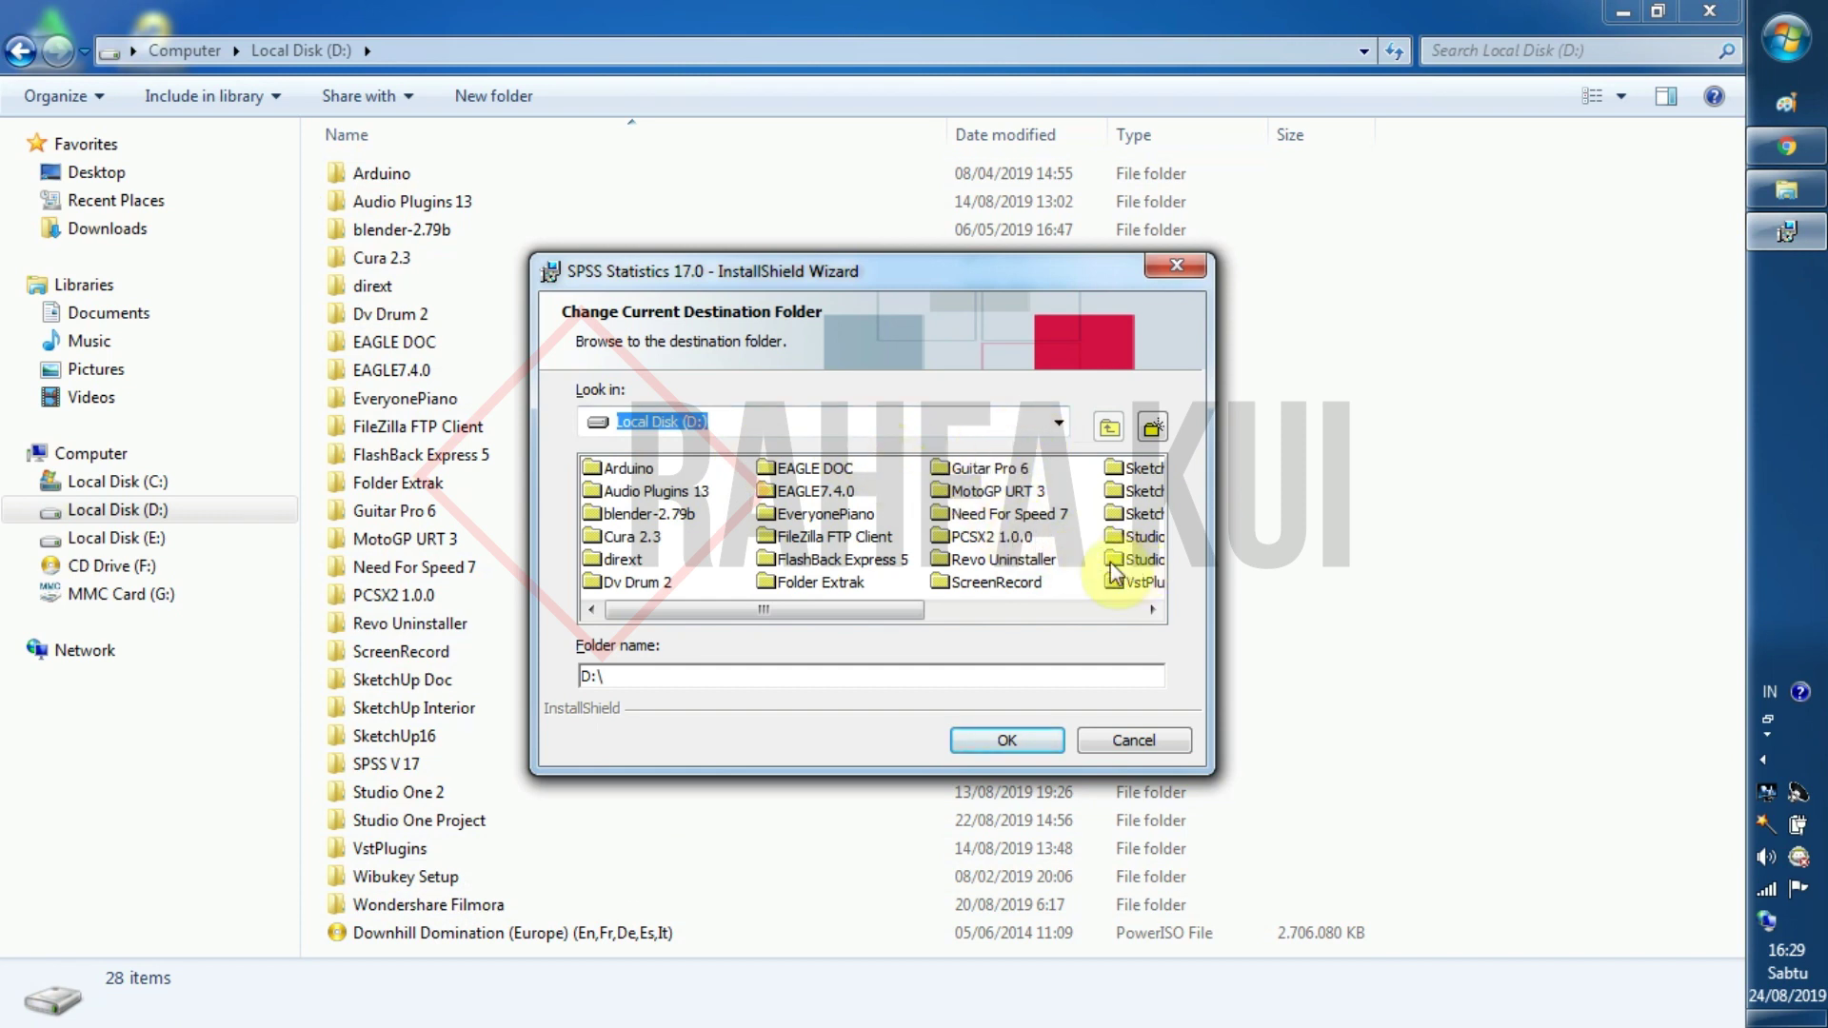
{"action": "left_click", "coordinate": [1057, 422]}
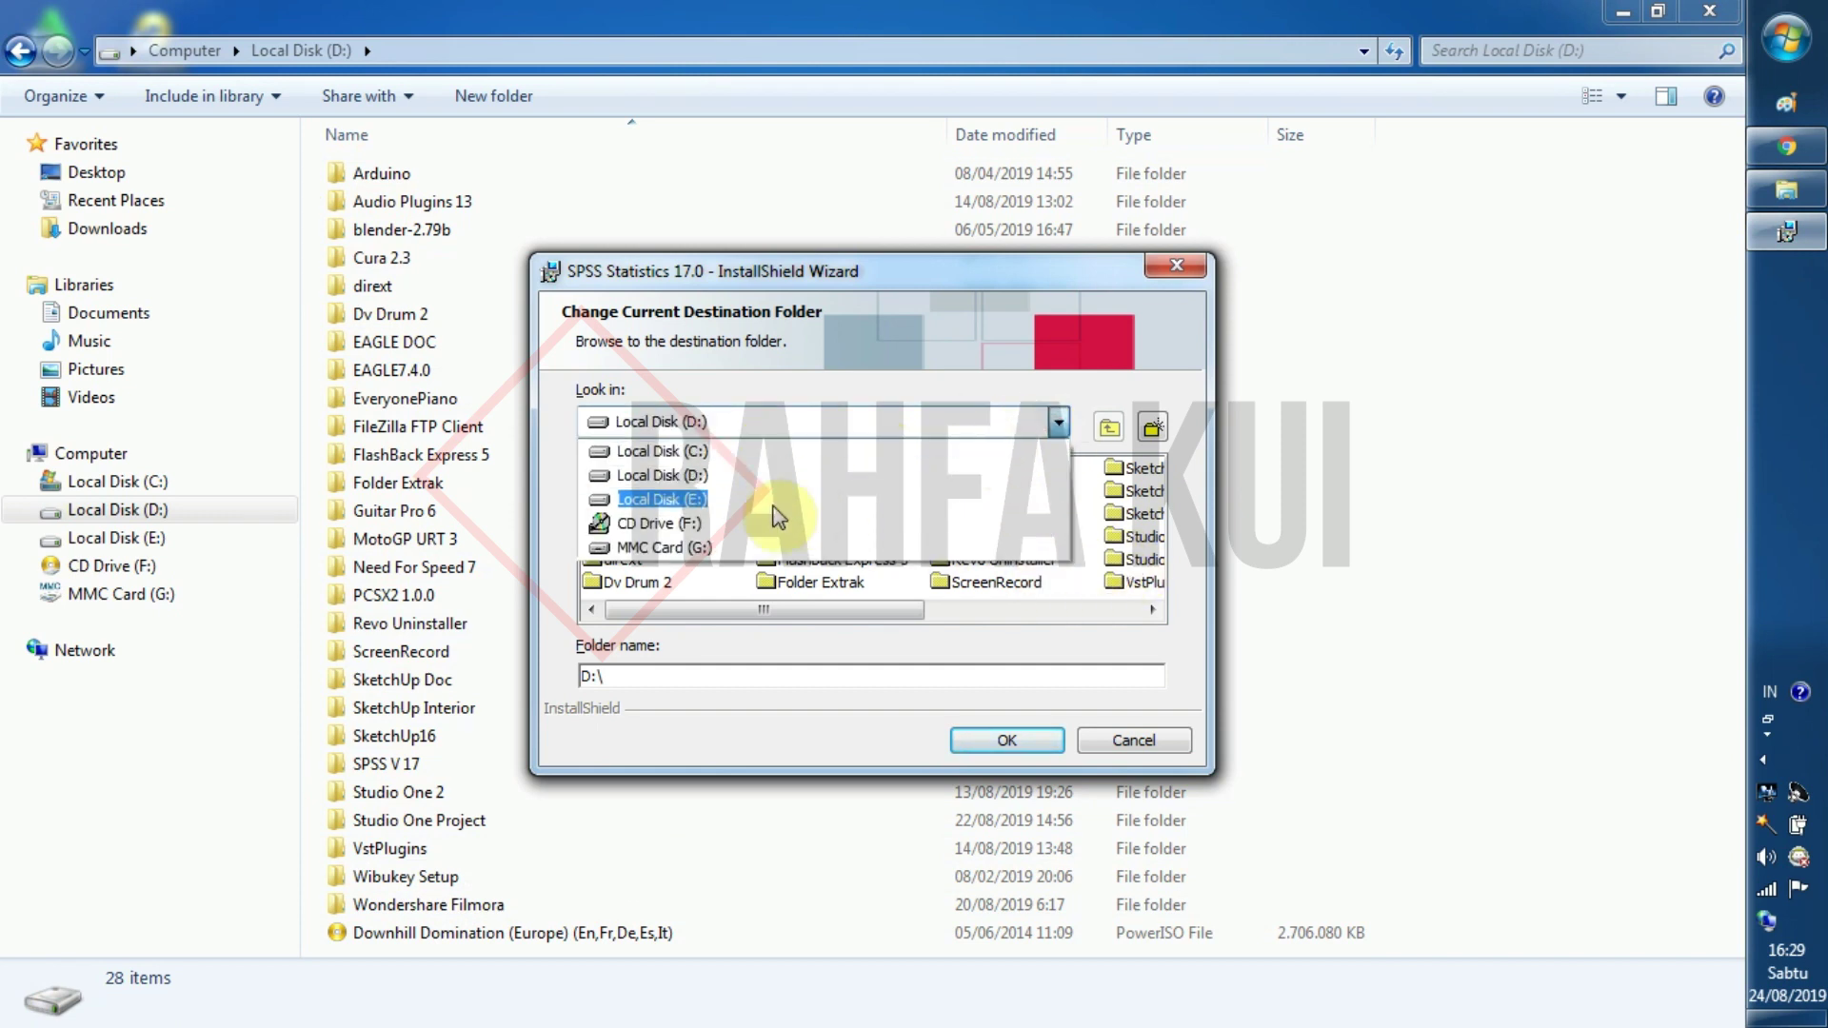
{"action": "left_click", "coordinate": [672, 475]}
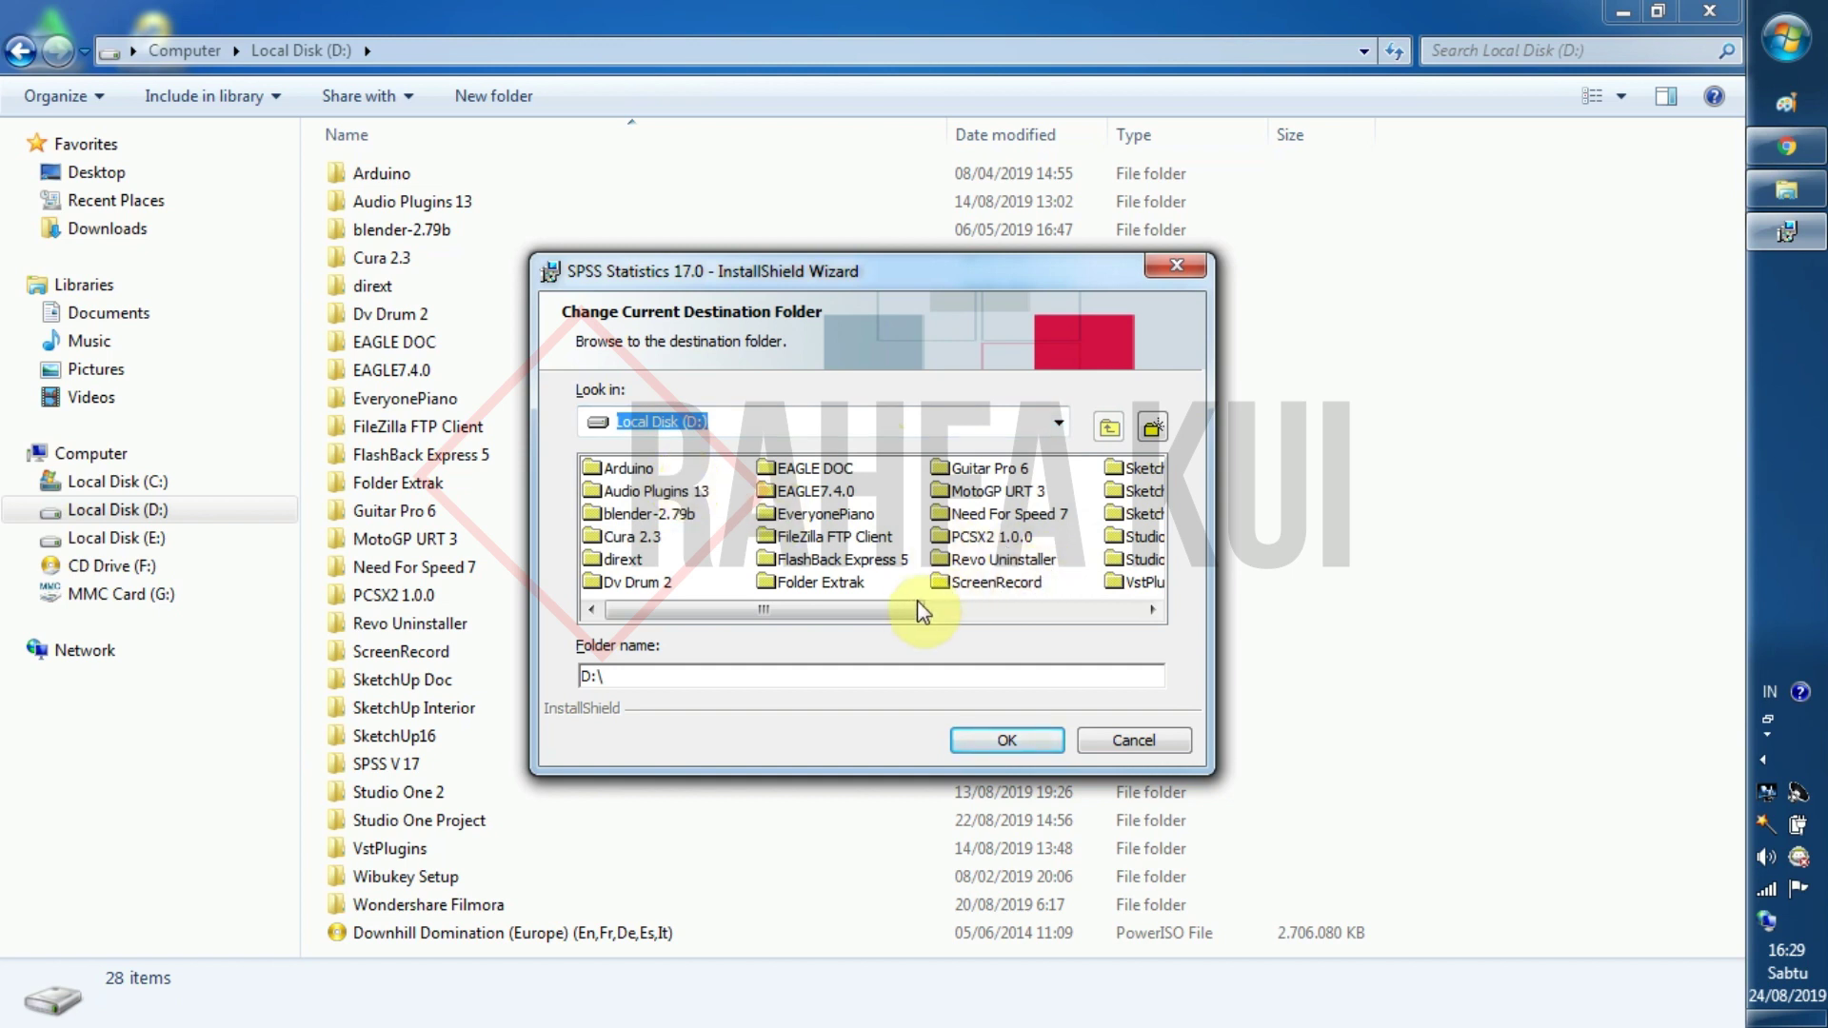
{"action": "left_click_drag", "start_coordinate": [893, 602], "coordinate": [973, 611]}
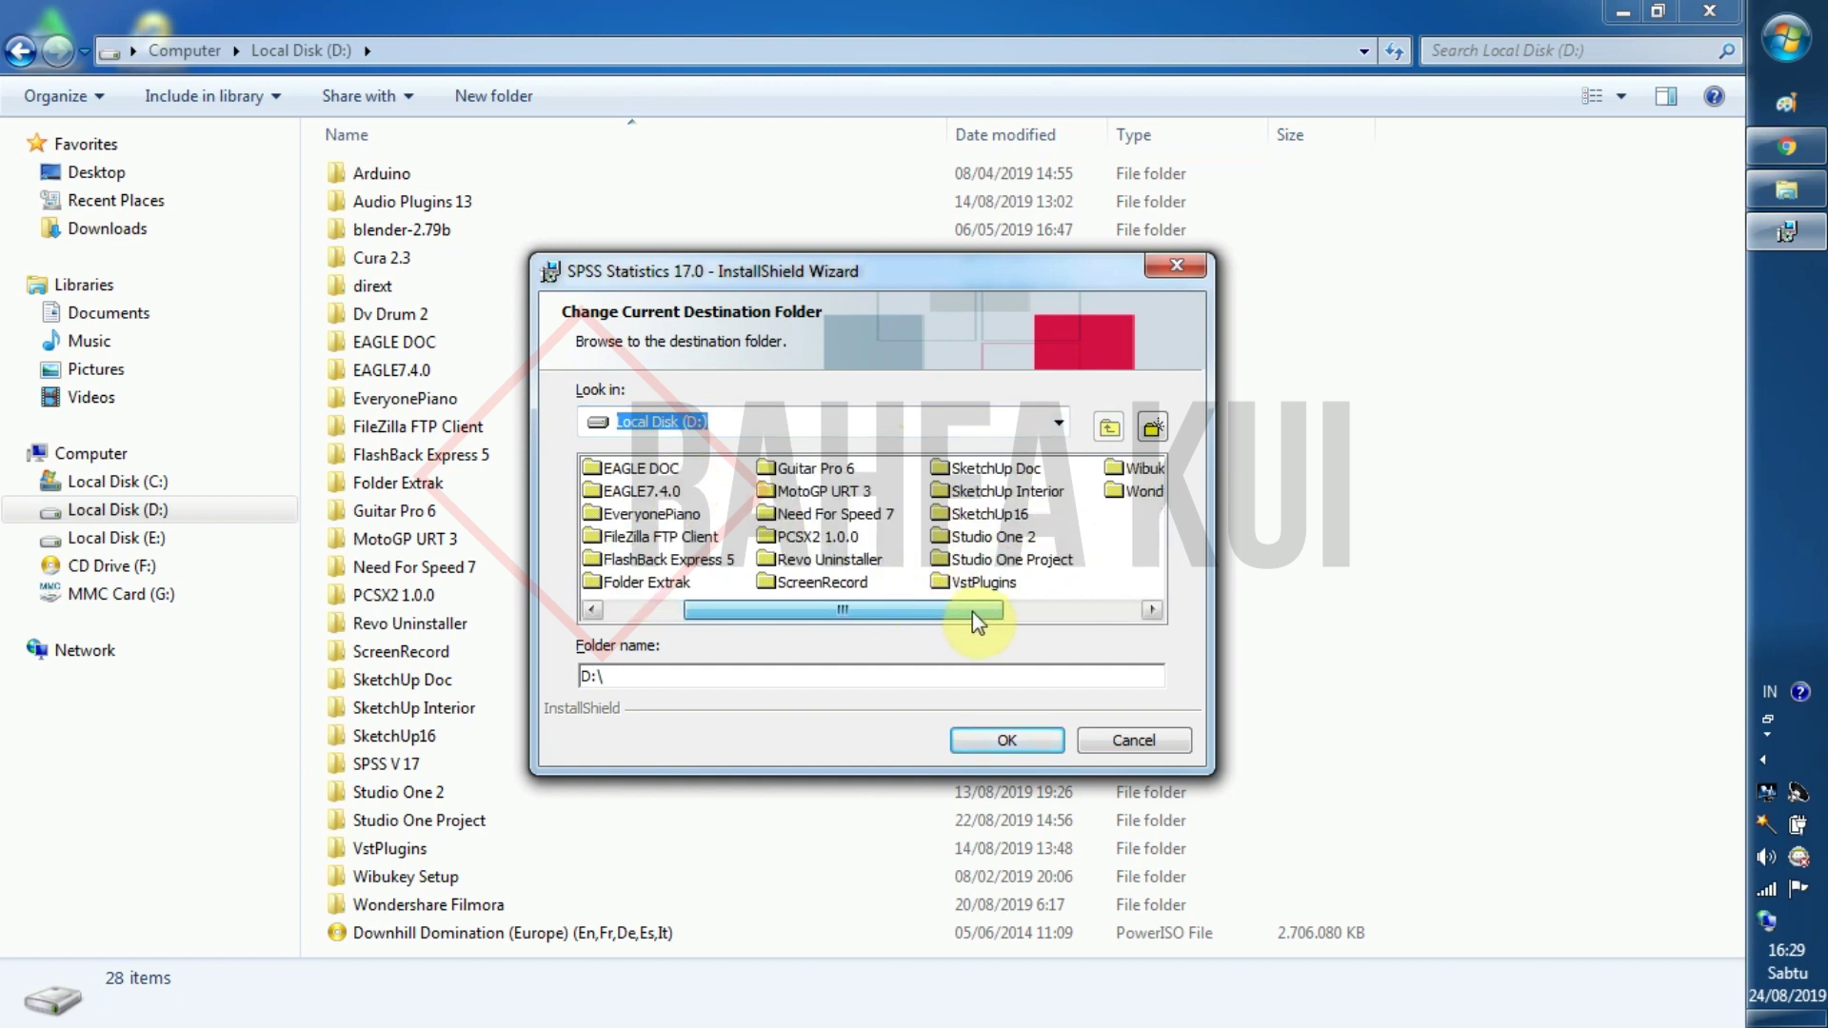
{"action": "left_click", "coordinate": [1058, 423]}
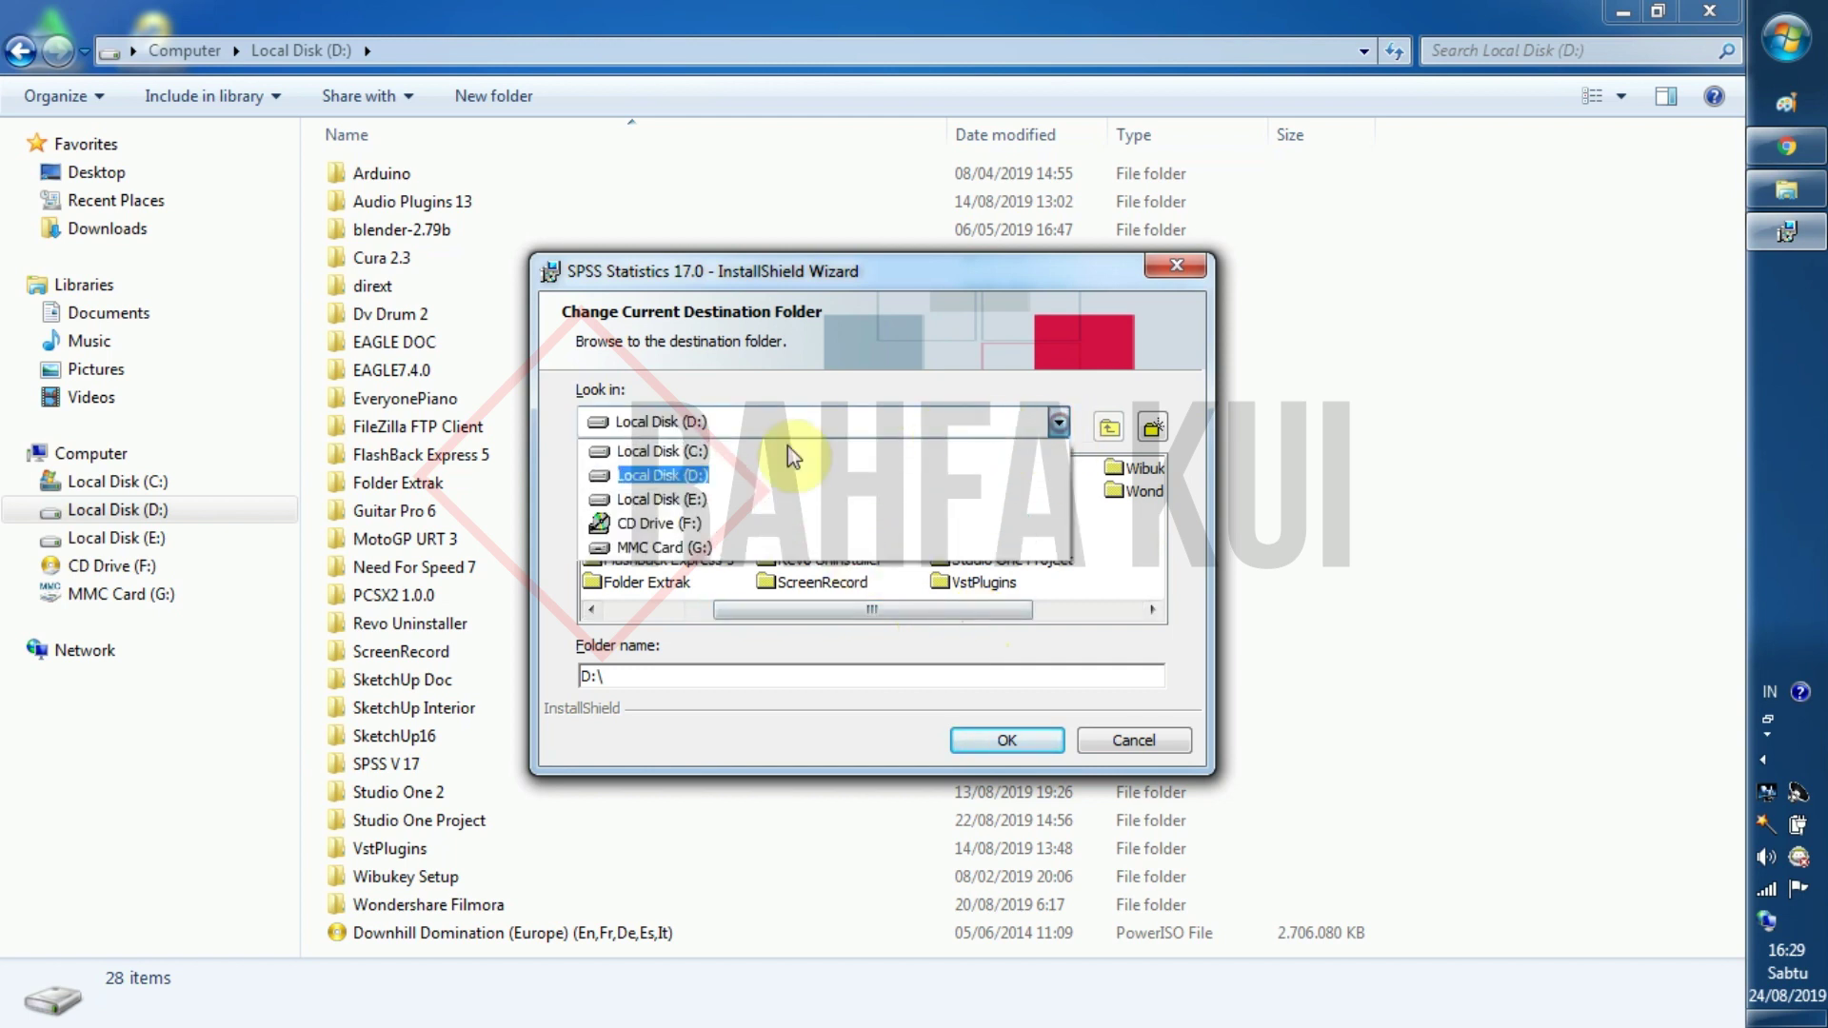
{"action": "left_click", "coordinate": [657, 451]}
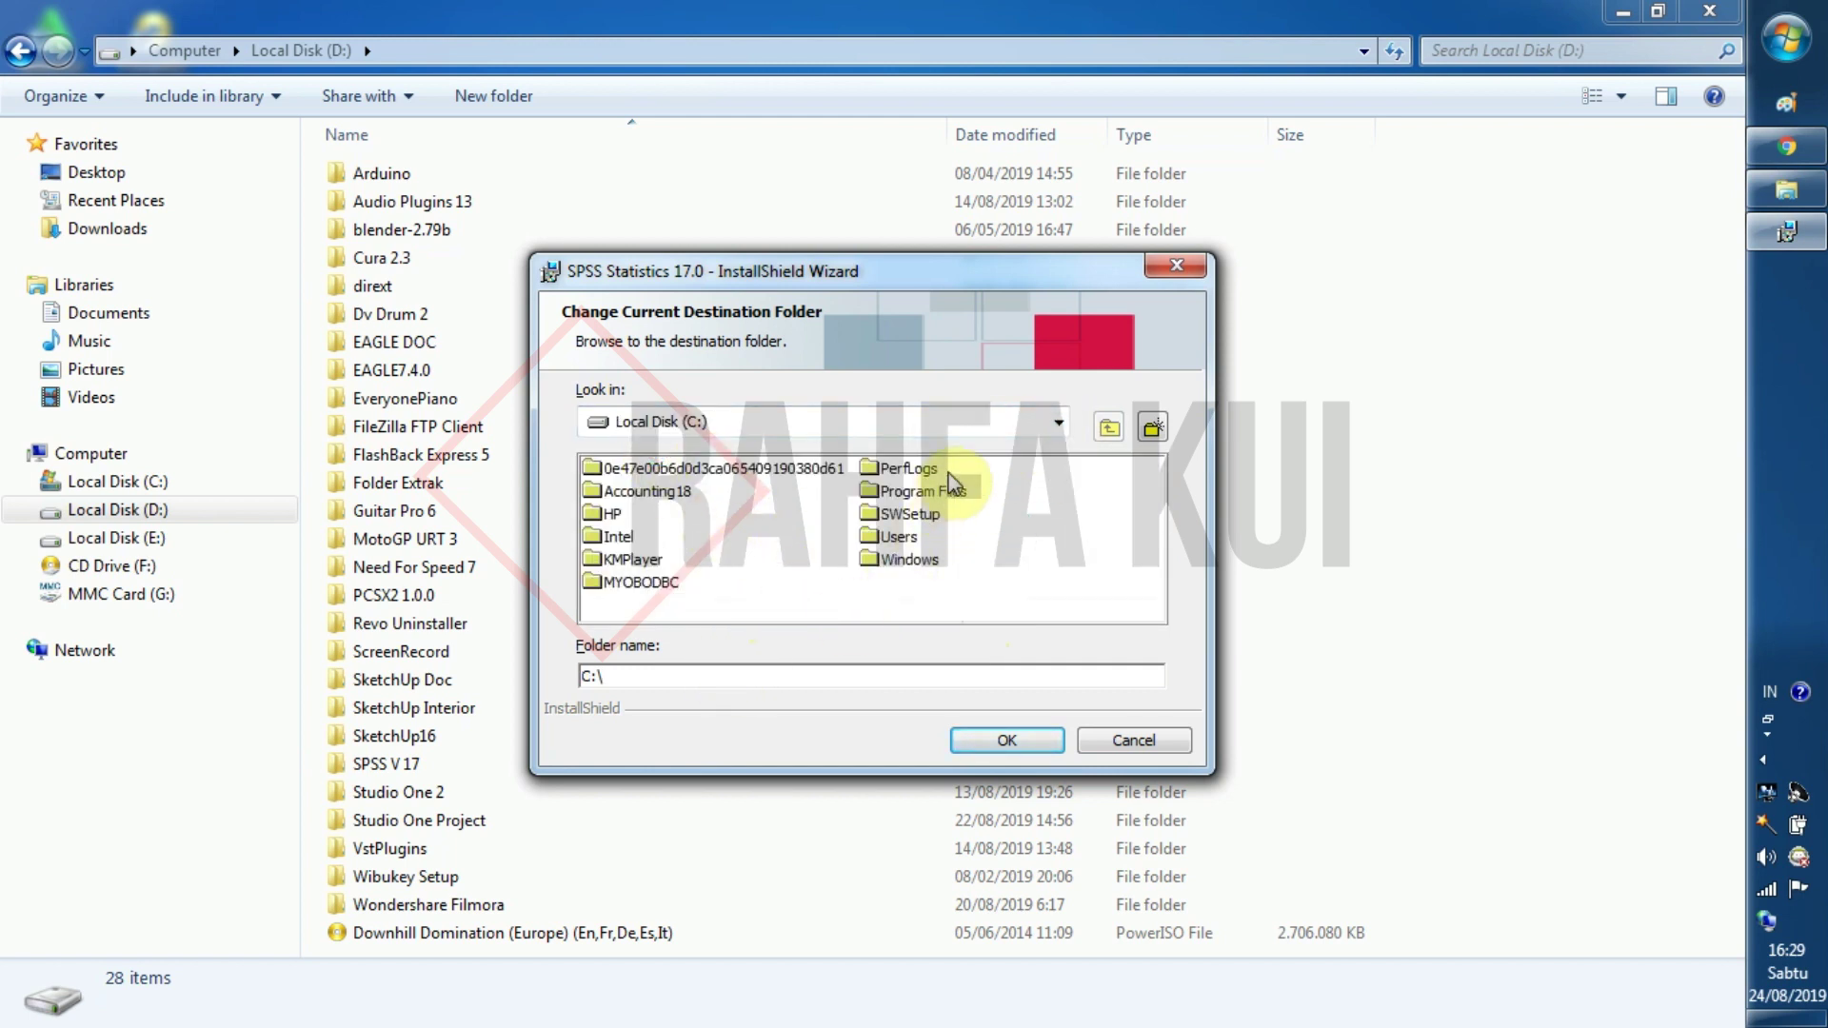
{"action": "left_click", "coordinate": [1059, 423]}
{"action": "left_click", "coordinate": [772, 474]}
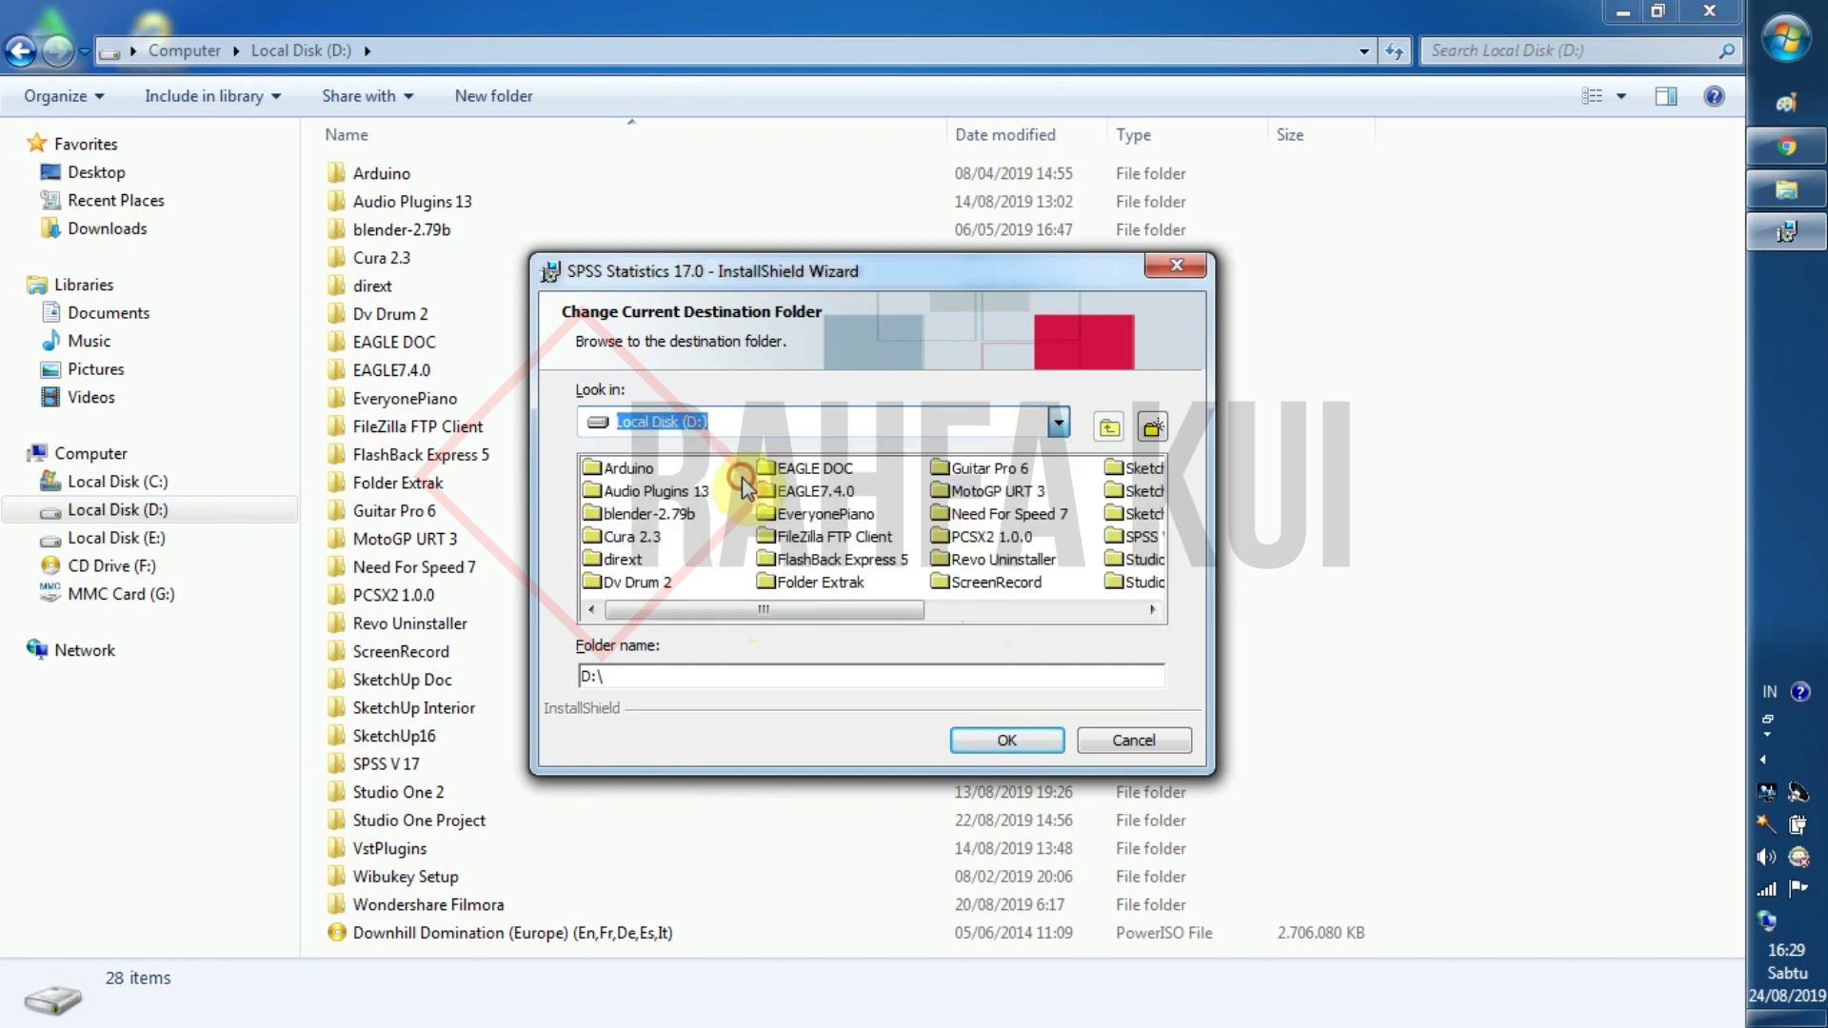
Step: Set D:\SPSS V 17\ as the destination folder and start the installation
{"action": "left_click_drag", "start_coordinate": [798, 608], "coordinate": [933, 609]}
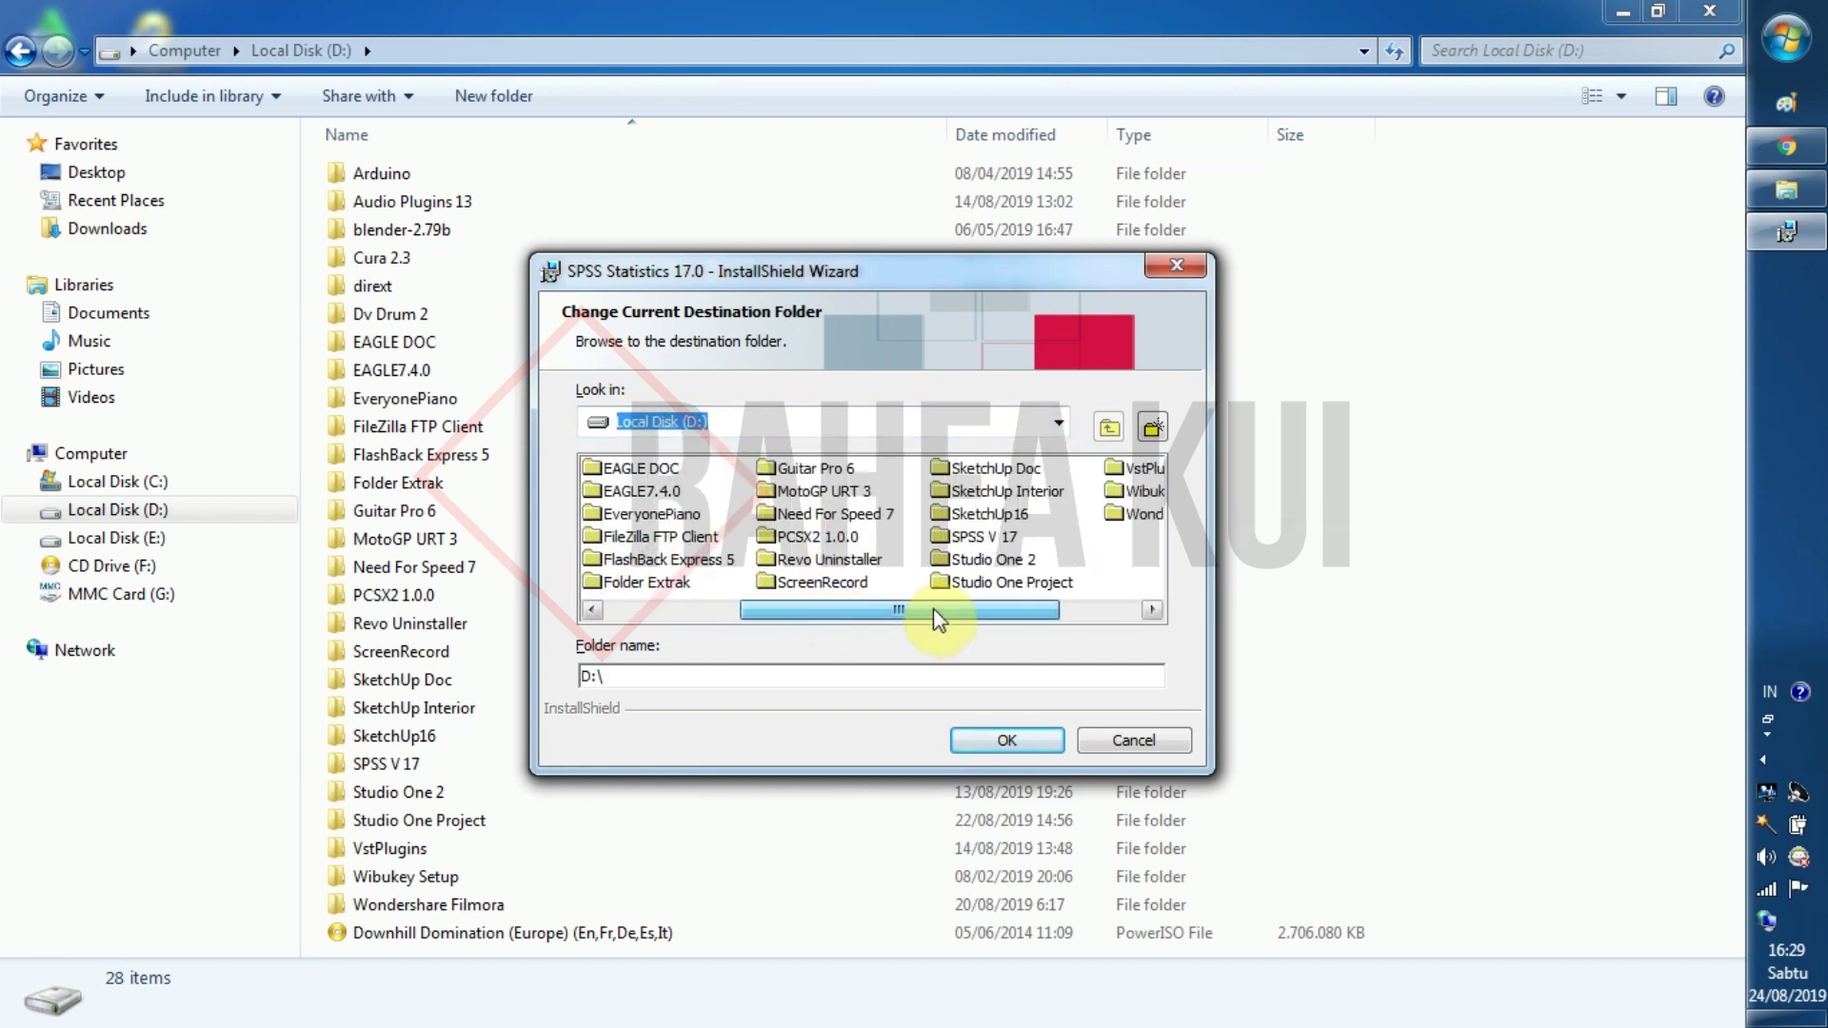
{"action": "left_click", "coordinate": [981, 537]}
{"action": "left_click", "coordinate": [1006, 742]}
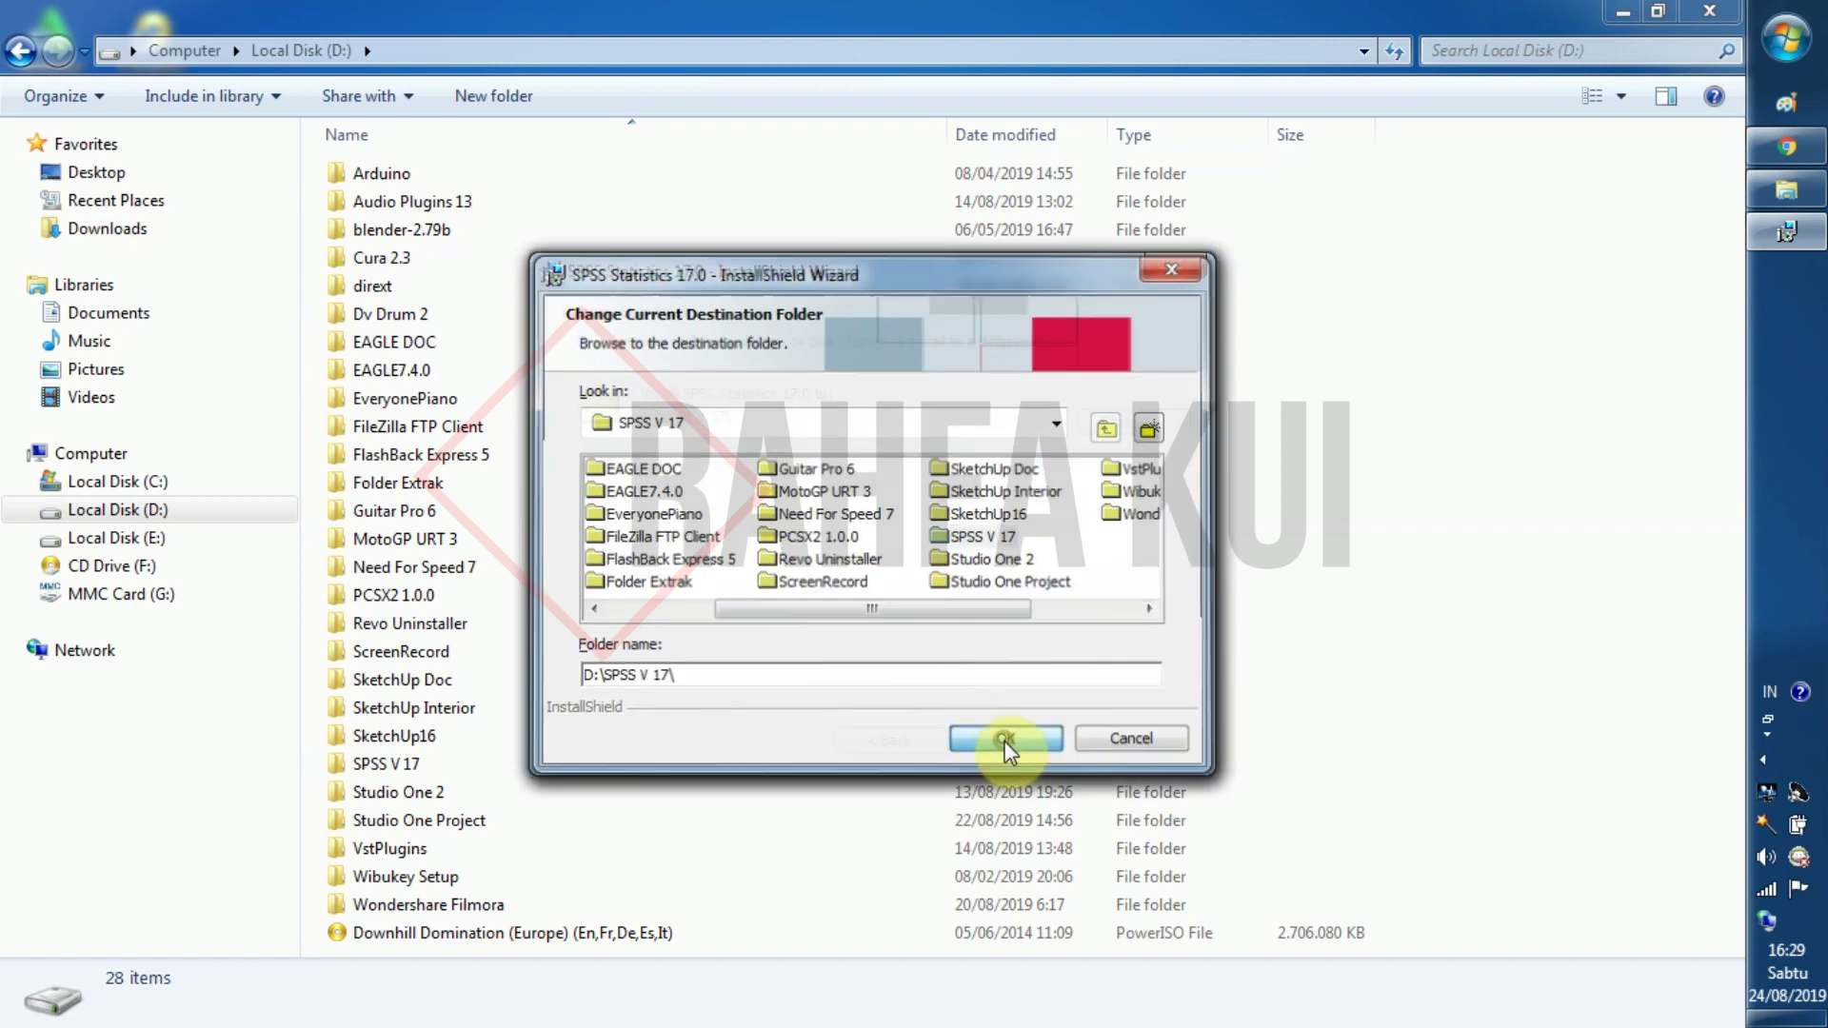
{"action": "left_click", "coordinate": [1003, 742]}
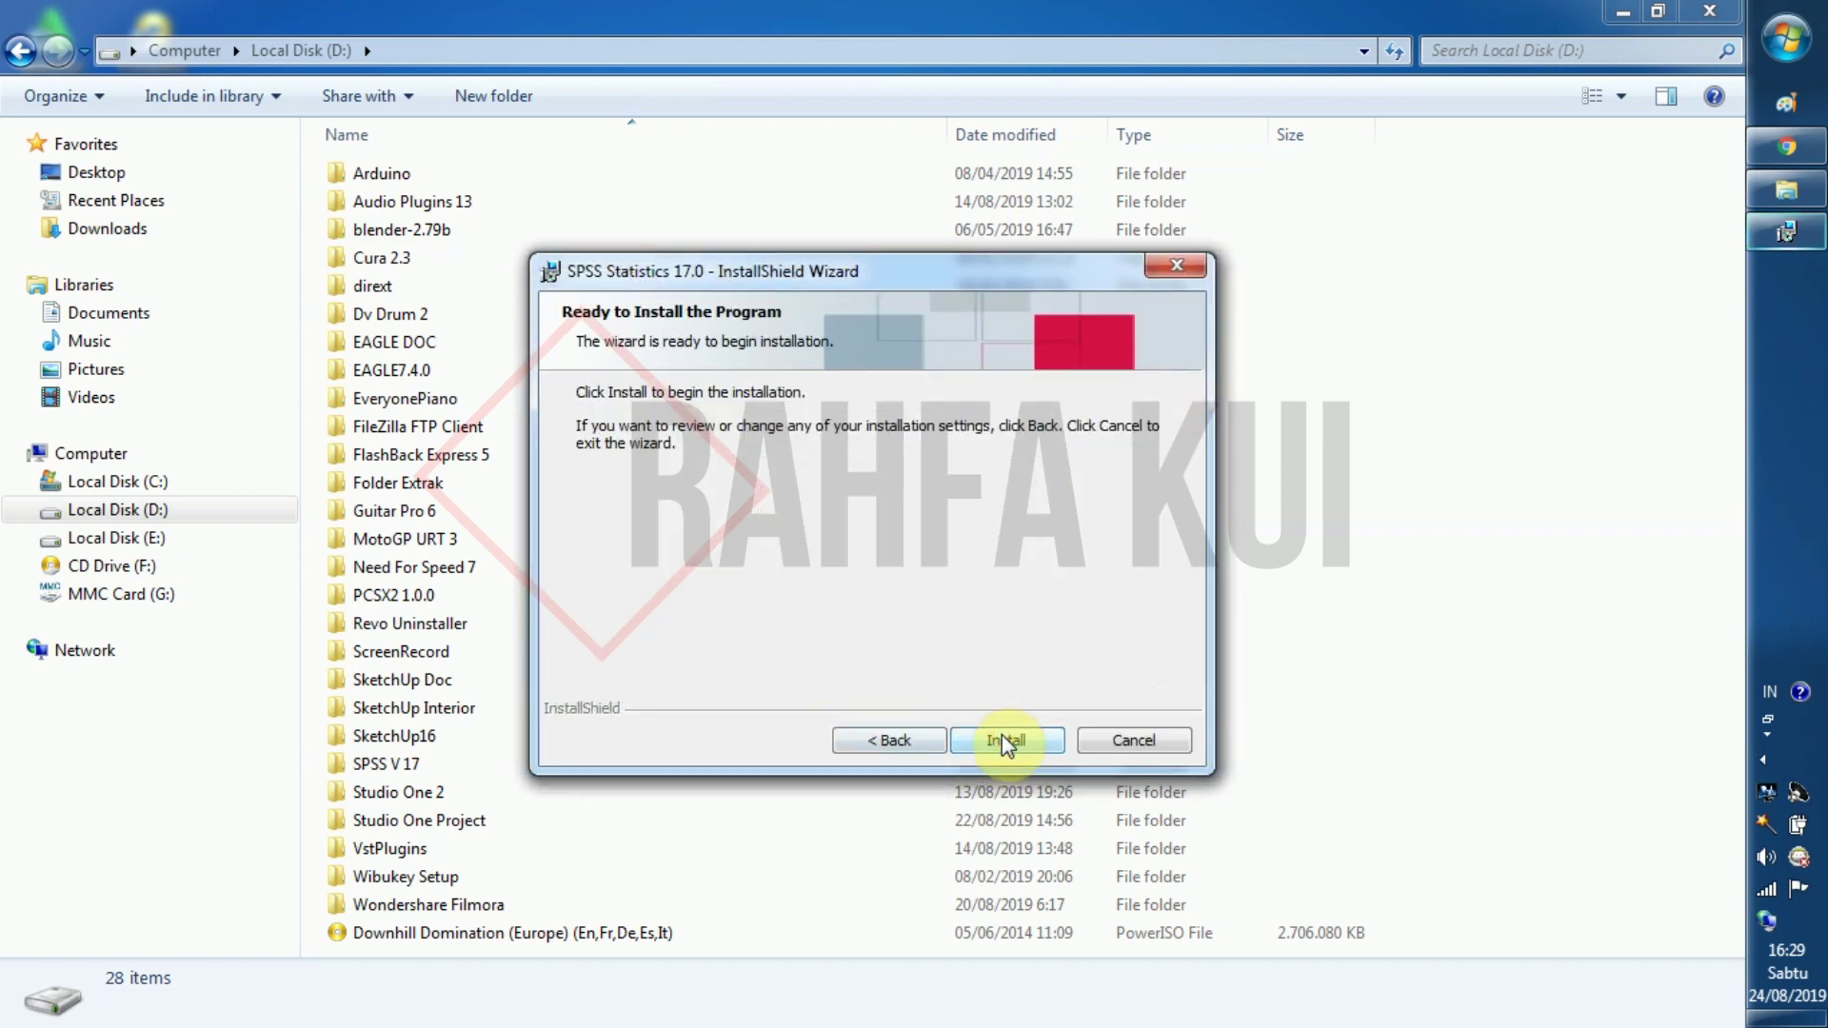
{"action": "left_click", "coordinate": [1002, 740]}
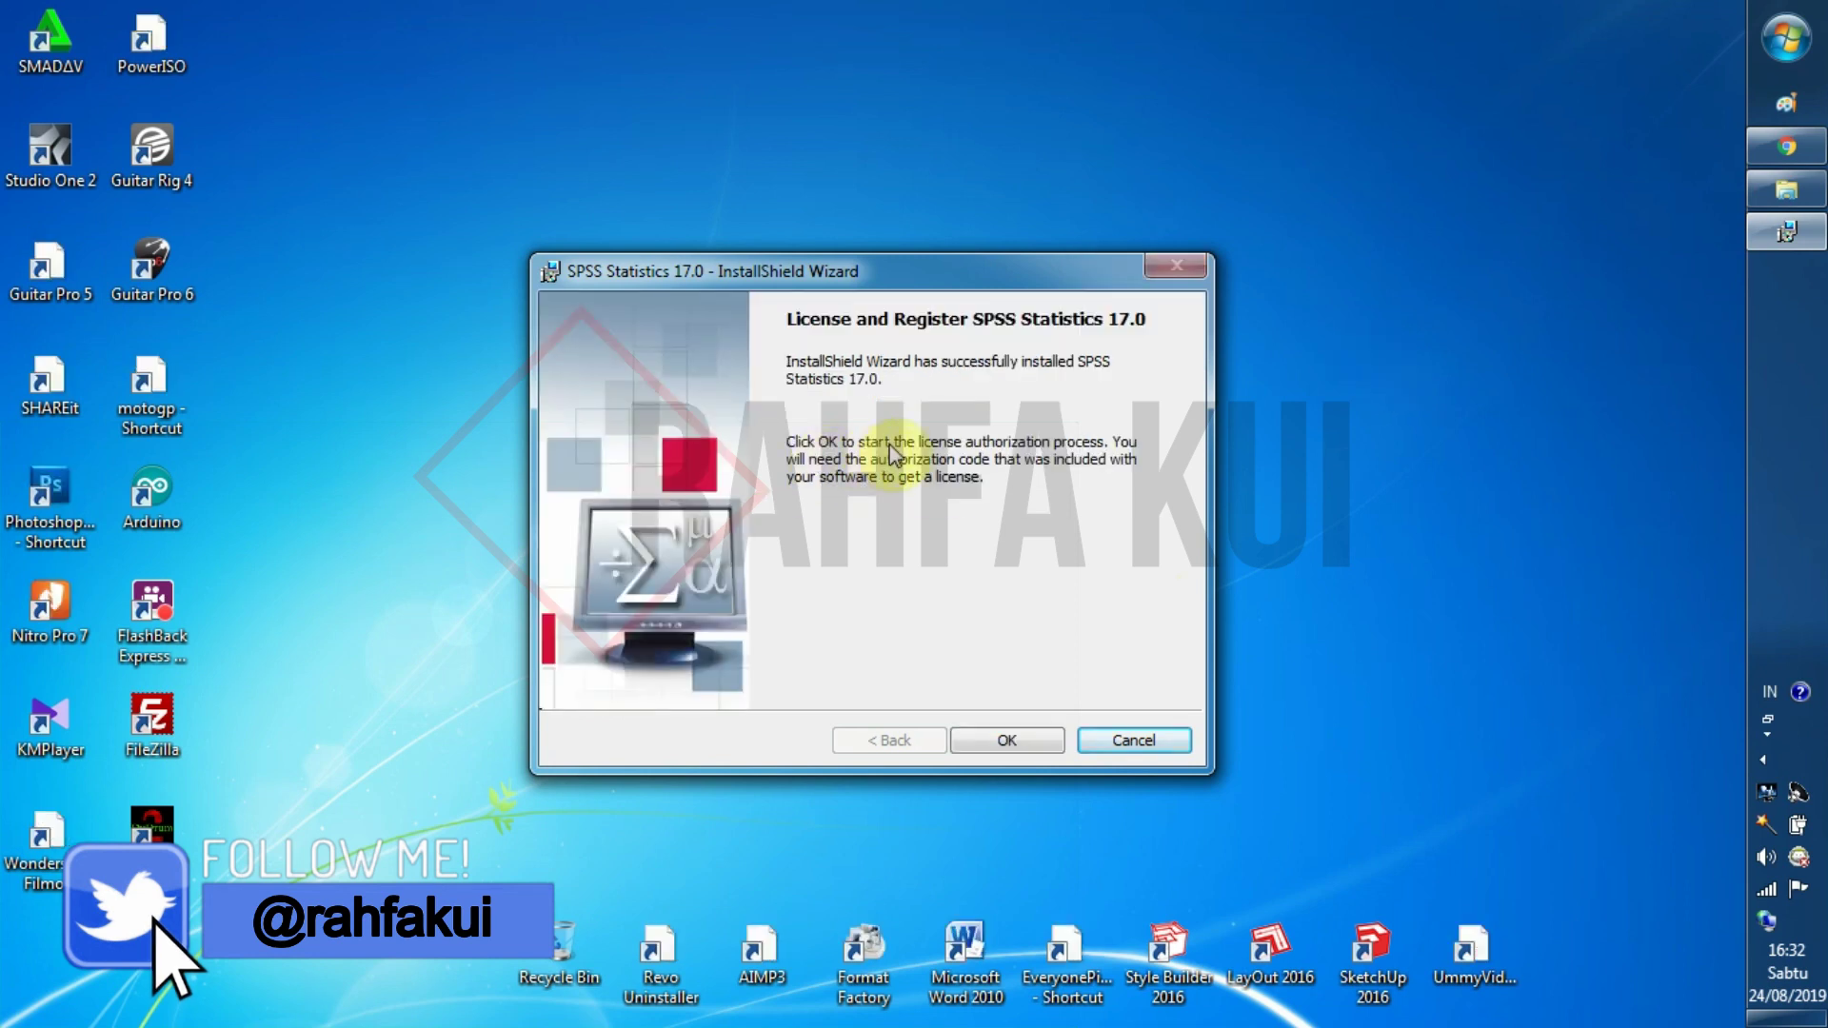
Step: Start the license authorization process and choose to enable a temporary trial period
{"action": "left_click", "coordinate": [1024, 743]}
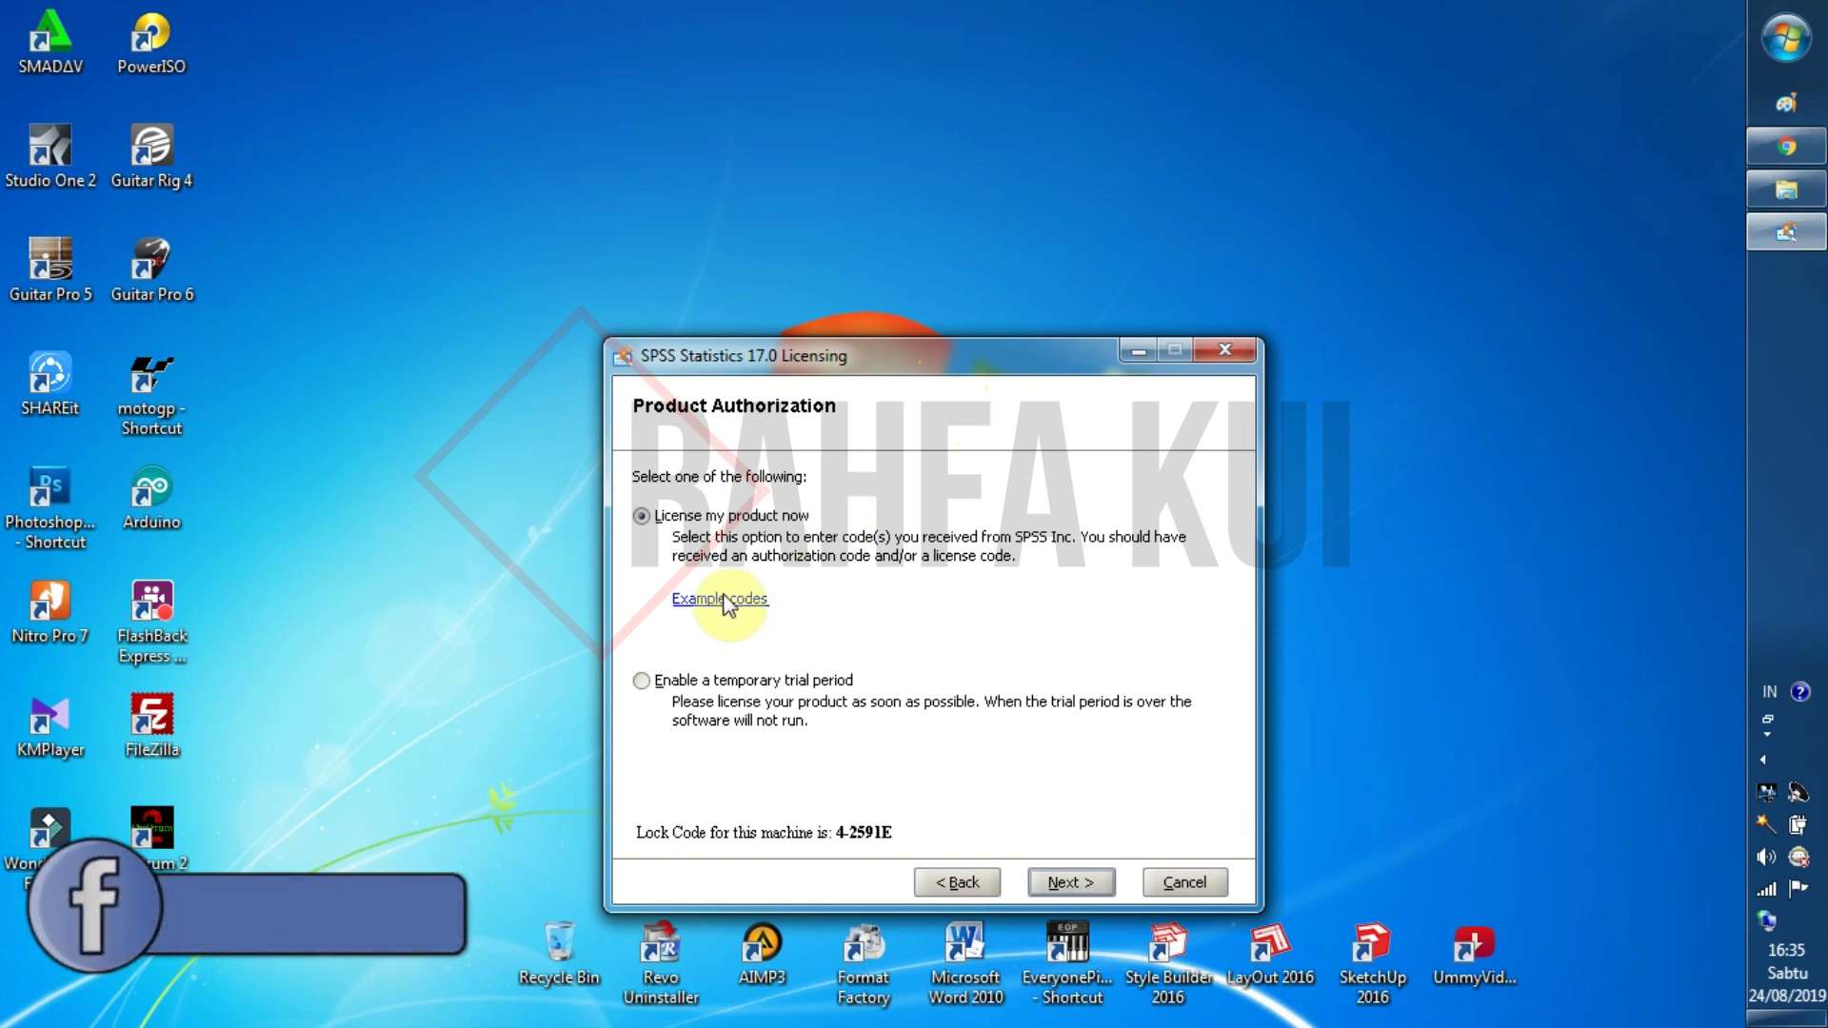
{"action": "left_click", "coordinate": [640, 681]}
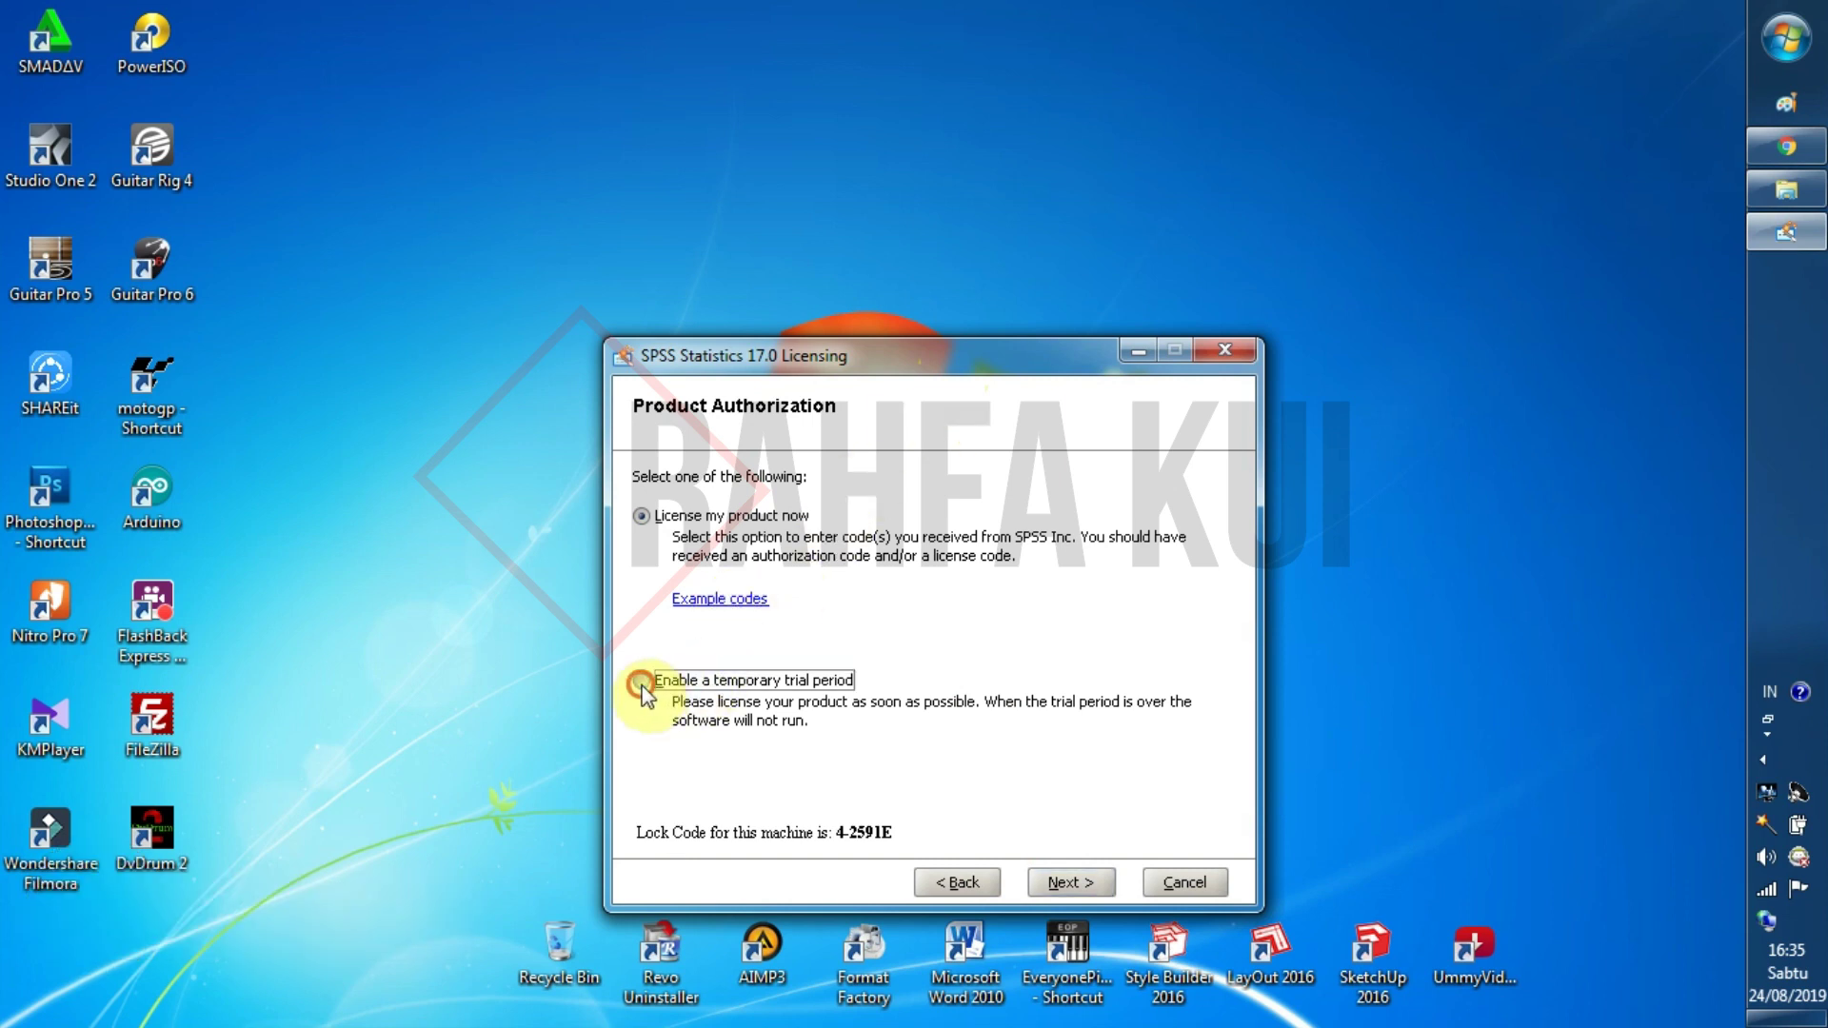
{"action": "left_click", "coordinate": [1078, 883]}
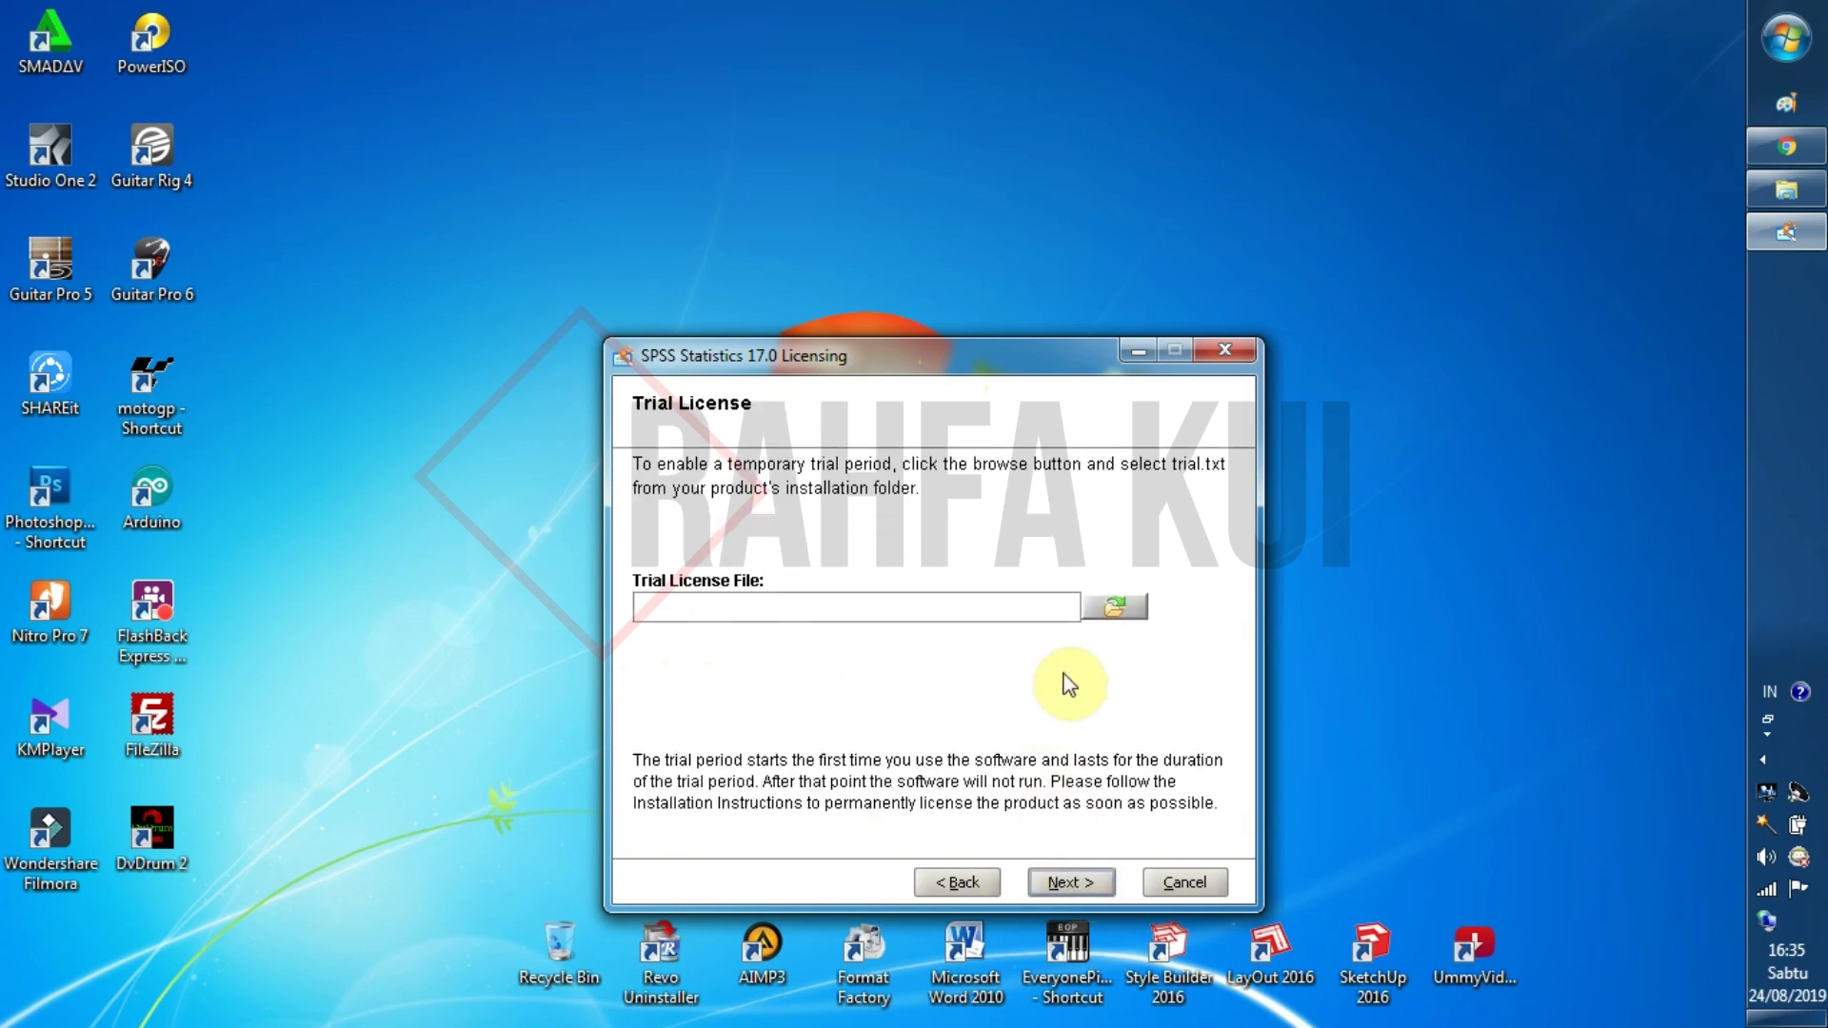
Step: Select trial.txt from the SPSS V 17 folder as the trial license file and finish the licensing
{"action": "left_click", "coordinate": [1124, 604]}
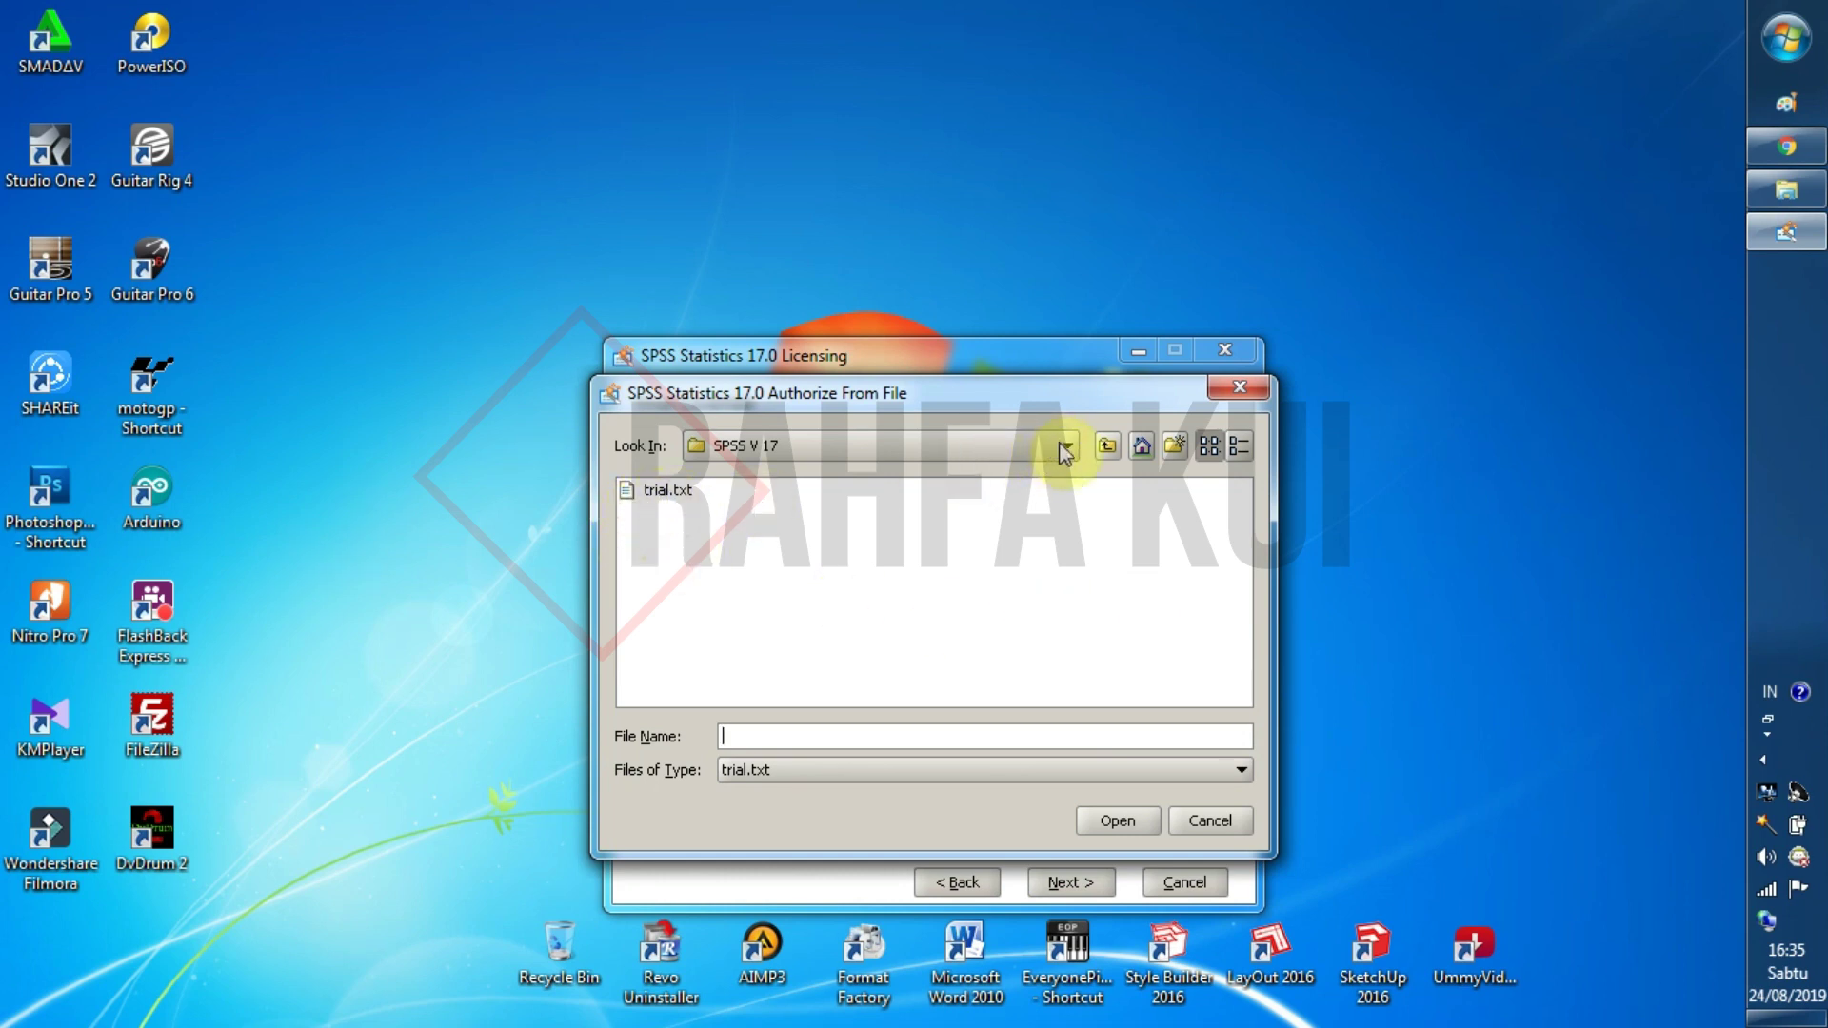
{"action": "left_click", "coordinate": [659, 497]}
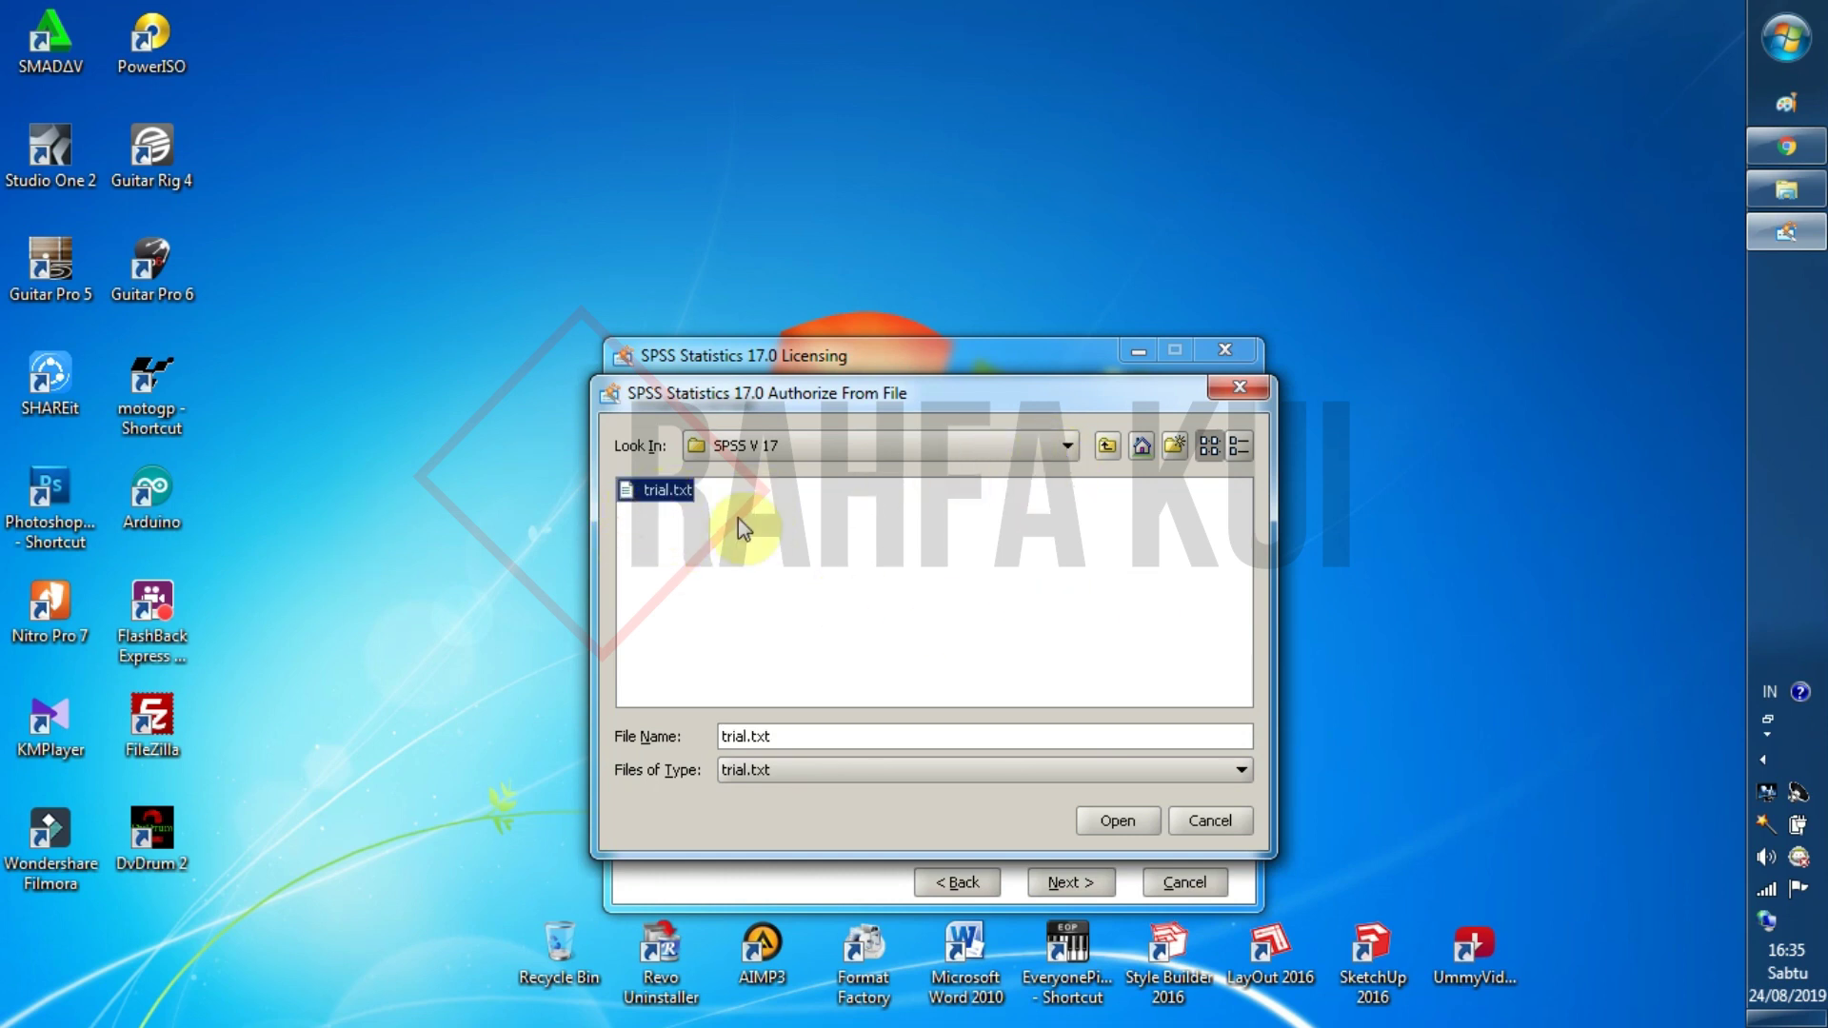
{"action": "left_click", "coordinate": [1116, 818]}
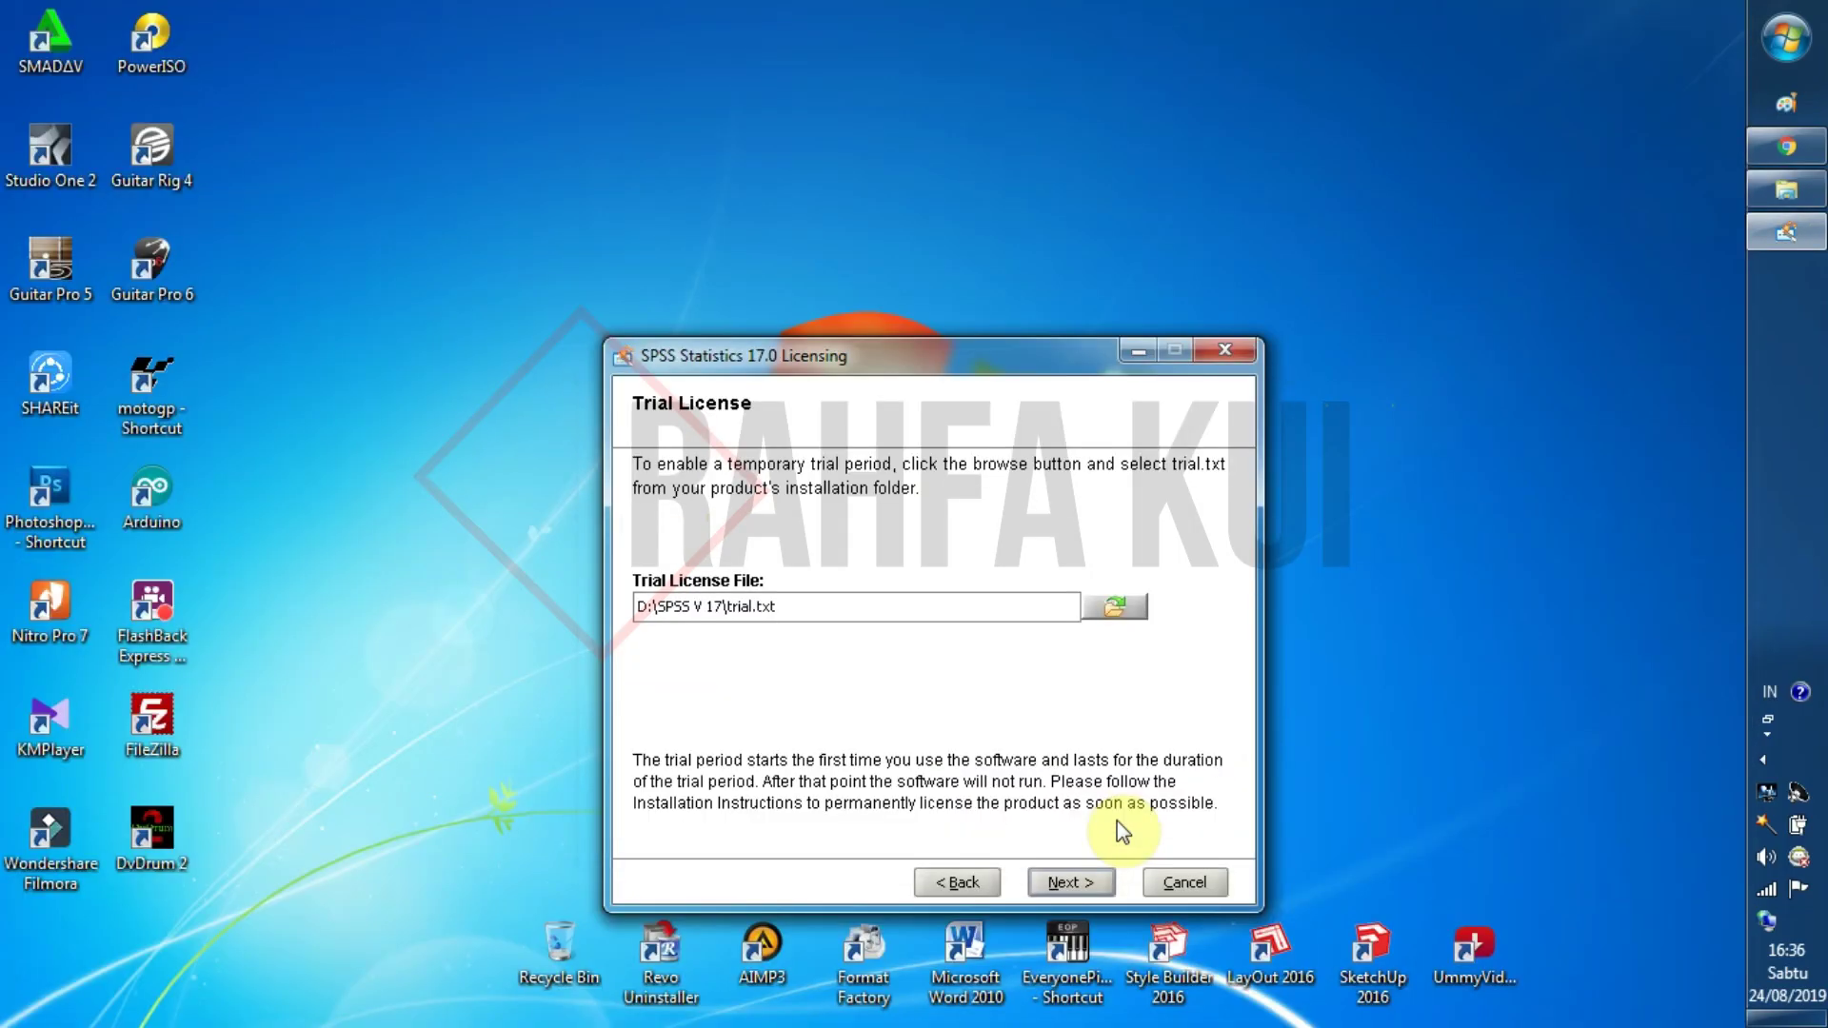
{"action": "left_click", "coordinate": [1055, 885]}
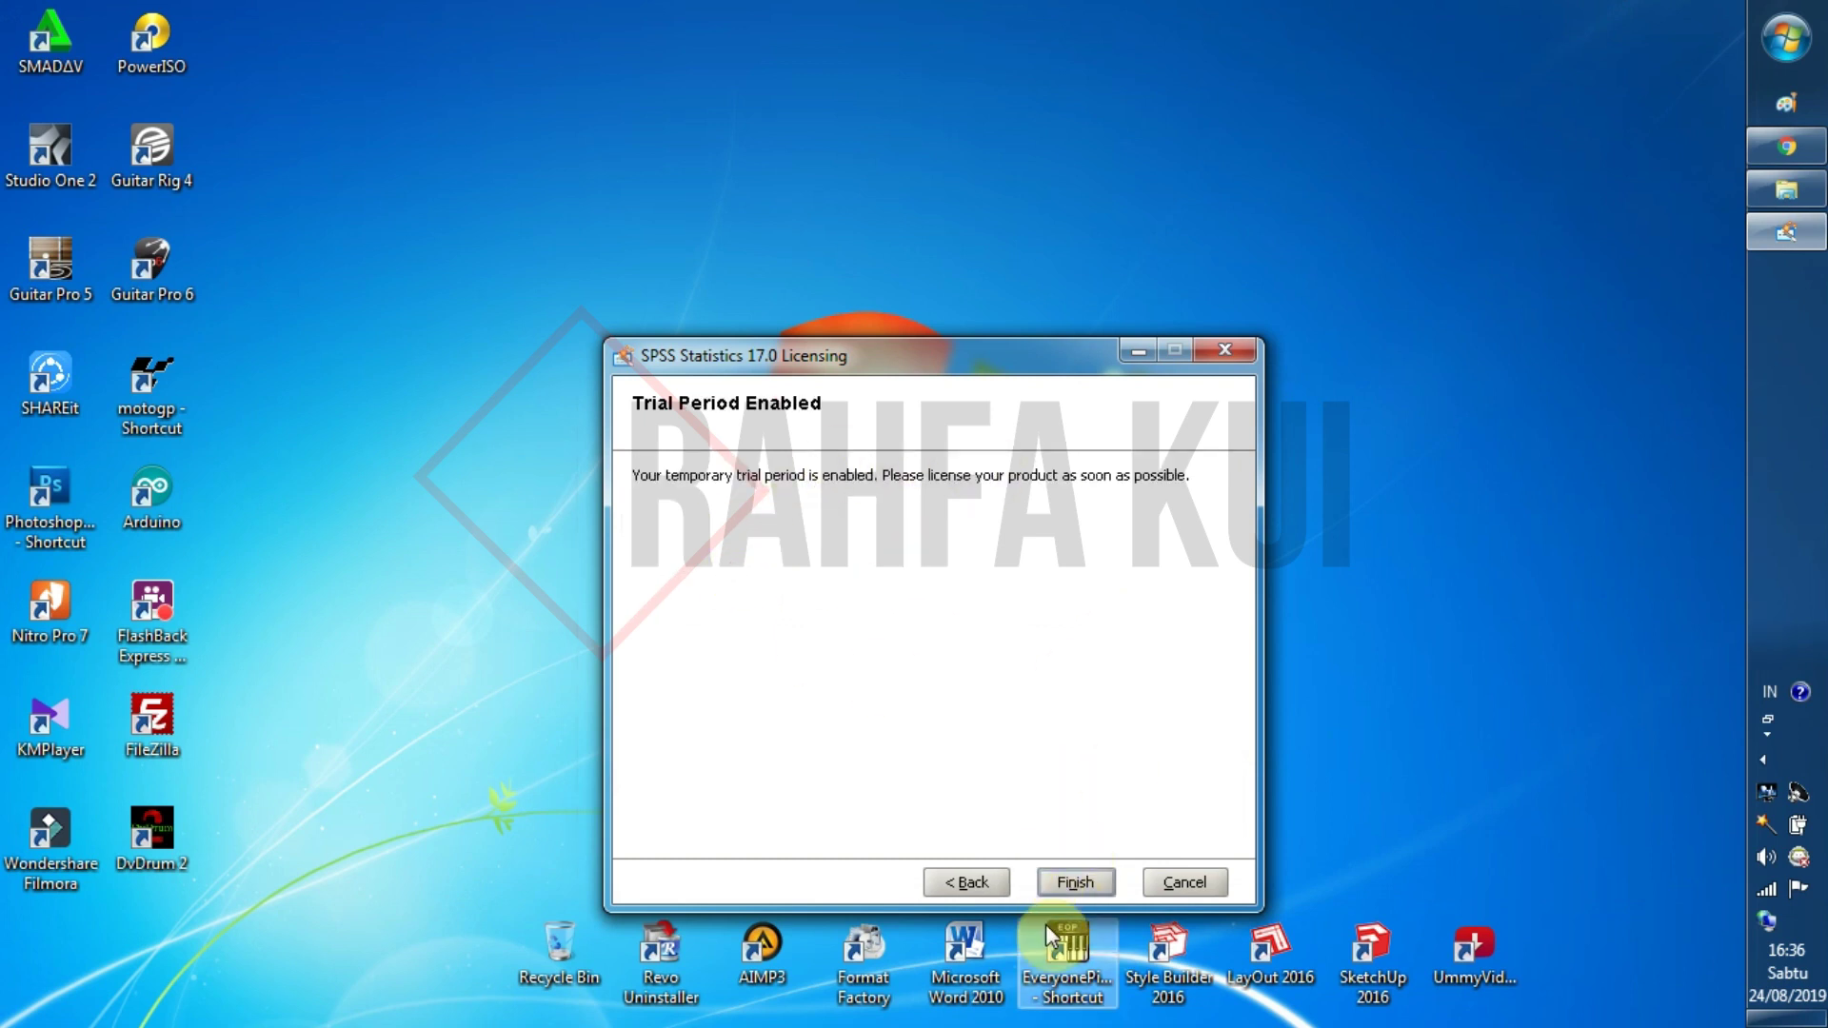
{"action": "left_click", "coordinate": [1076, 876]}
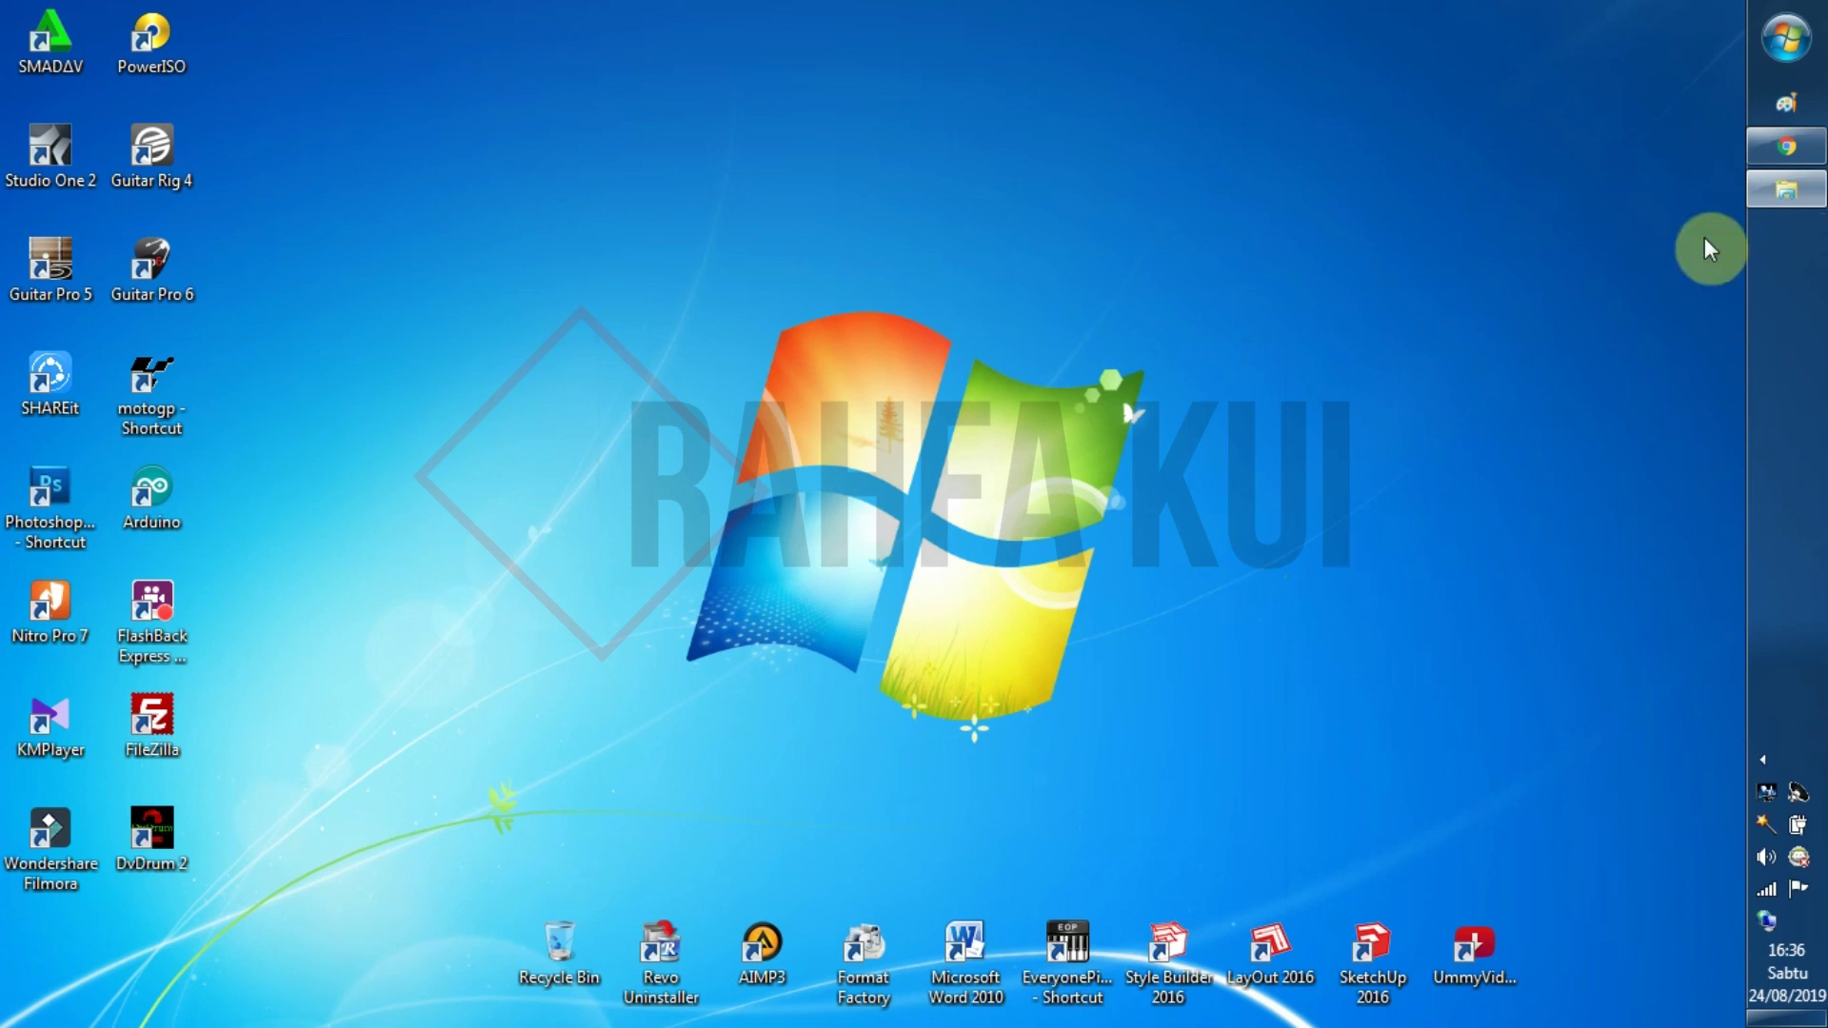
Step: Launch SPSS Statistics 17.0 from the SPSS Inc program group, dismiss its startup dialog and maximize the Data Editor
{"action": "left_click", "coordinate": [1797, 52]}
{"action": "left_click", "coordinate": [1371, 636]}
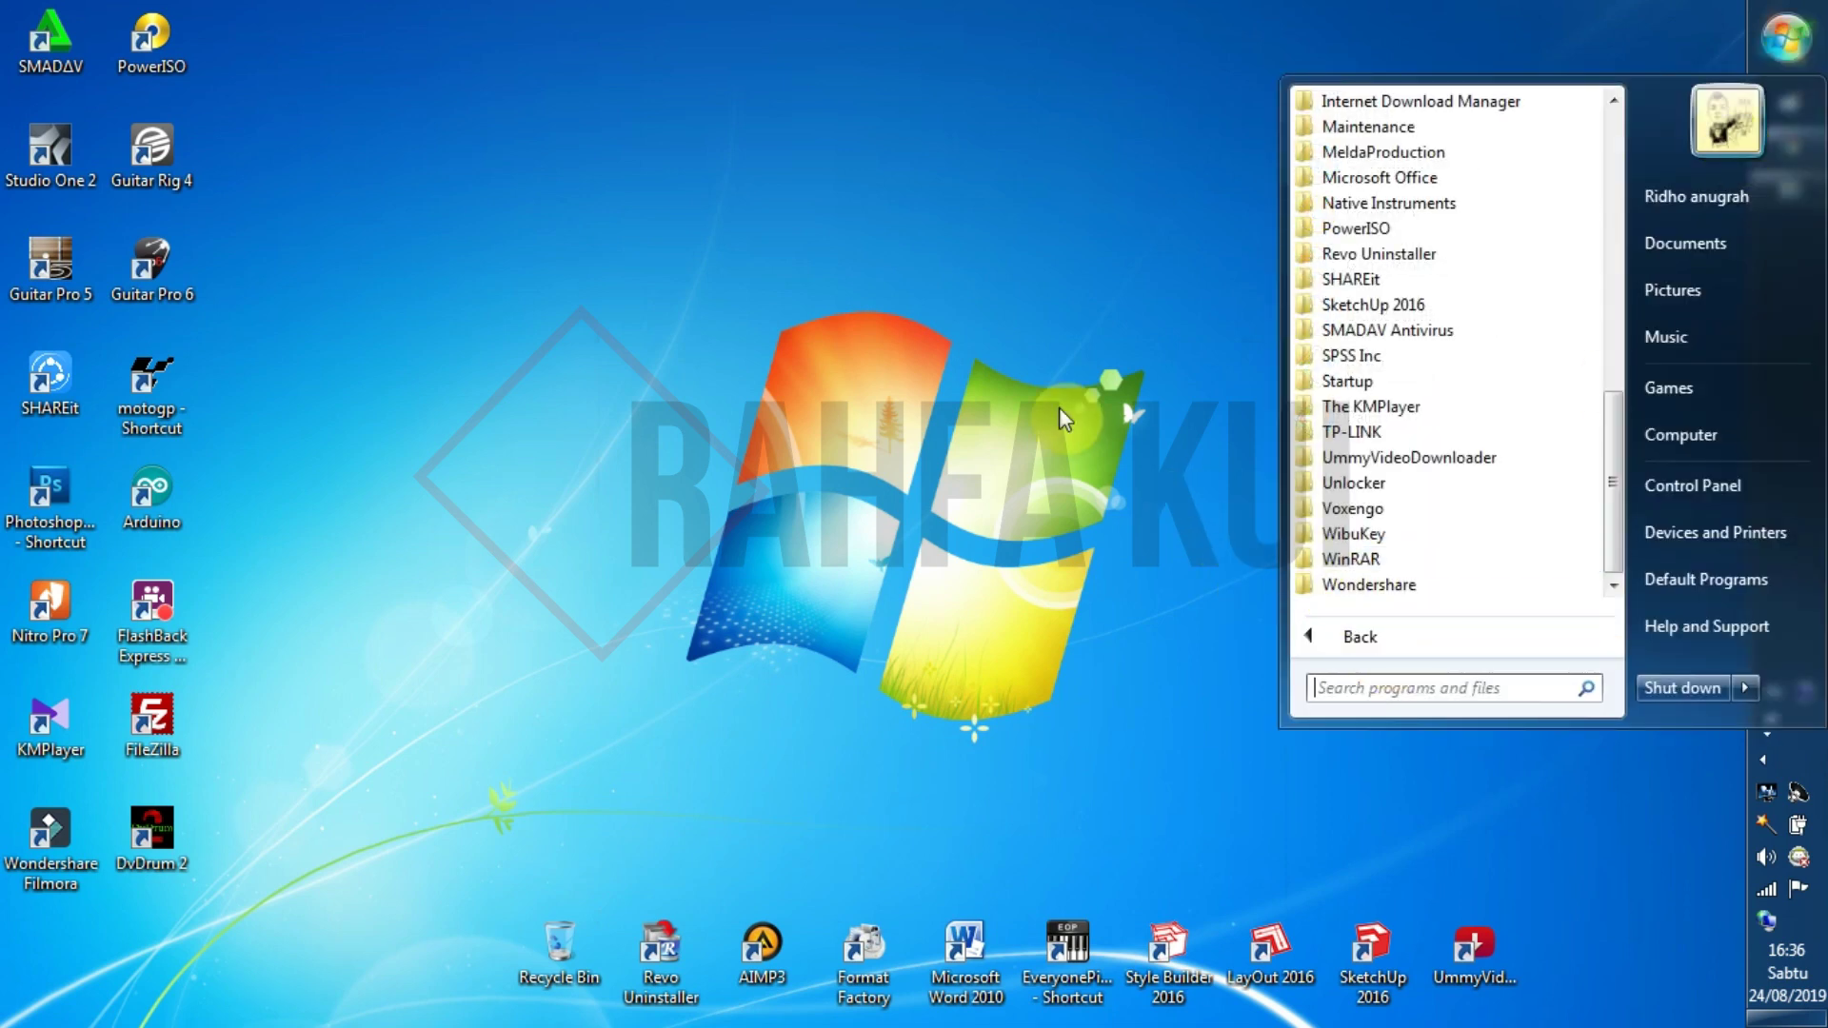
{"action": "left_click", "coordinate": [1375, 355]}
{"action": "left_click", "coordinate": [1395, 381]}
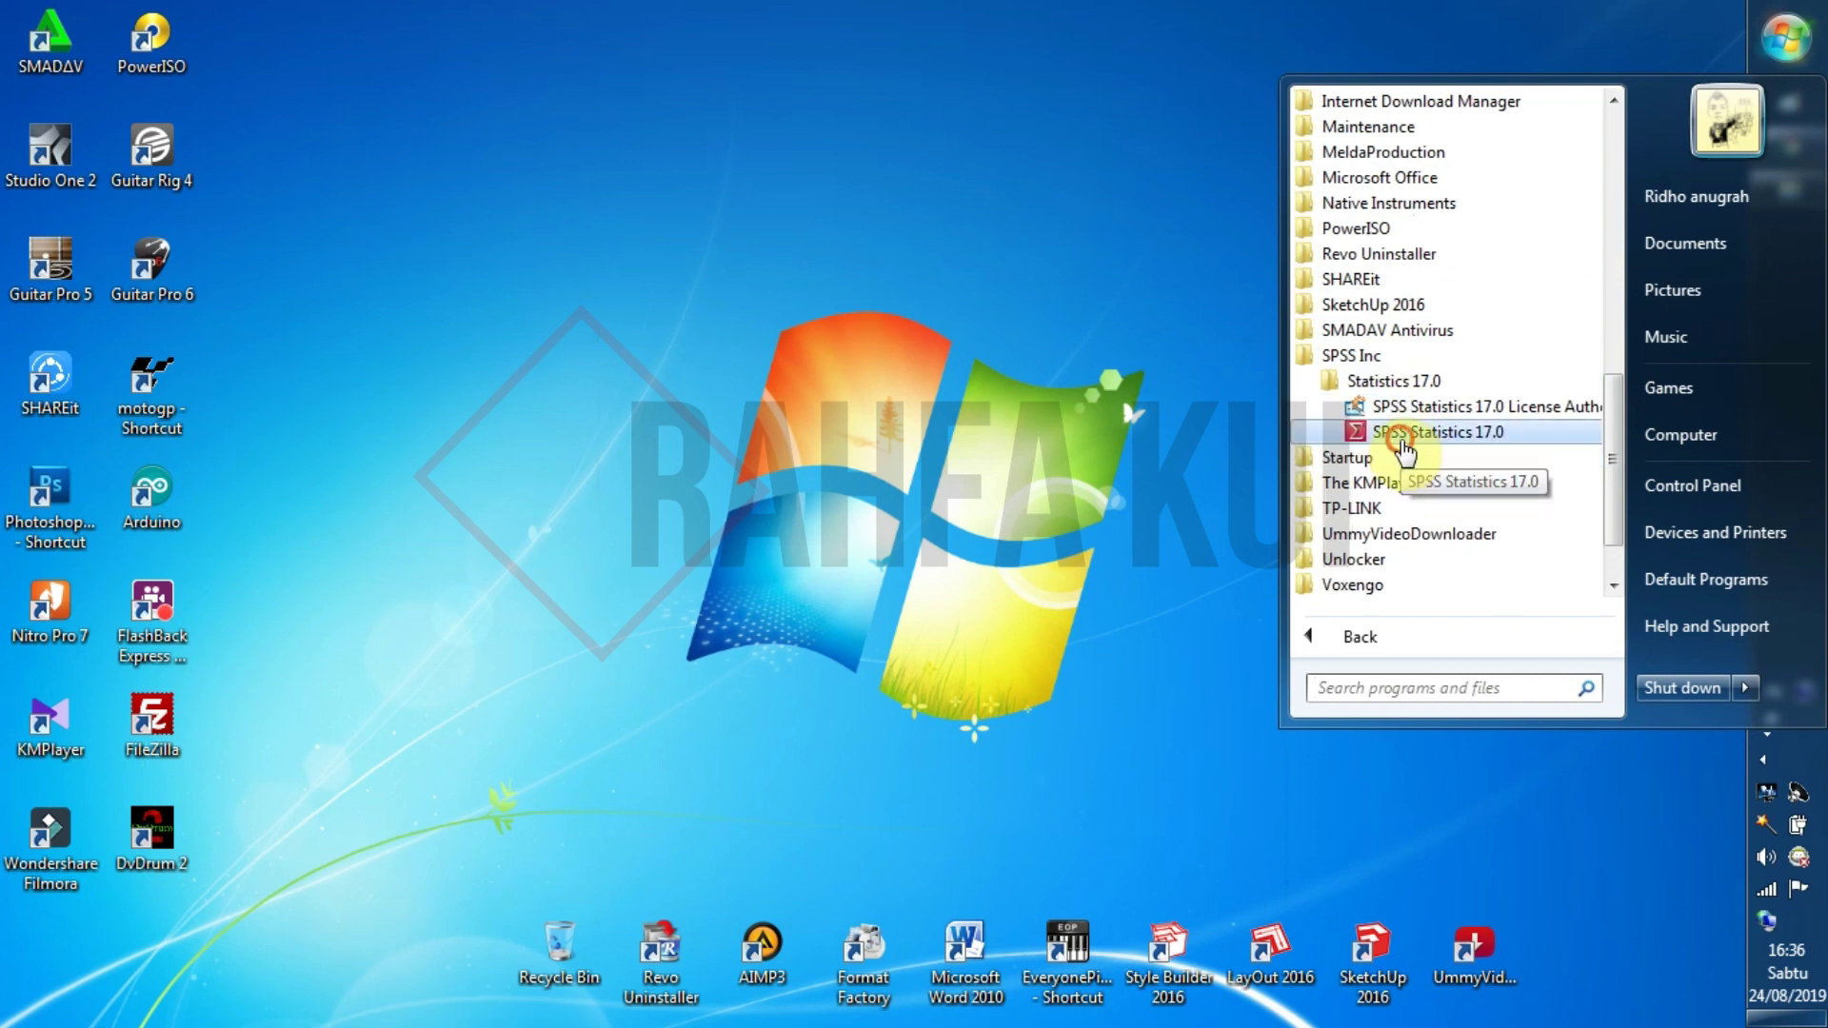
{"action": "left_click", "coordinate": [1399, 434]}
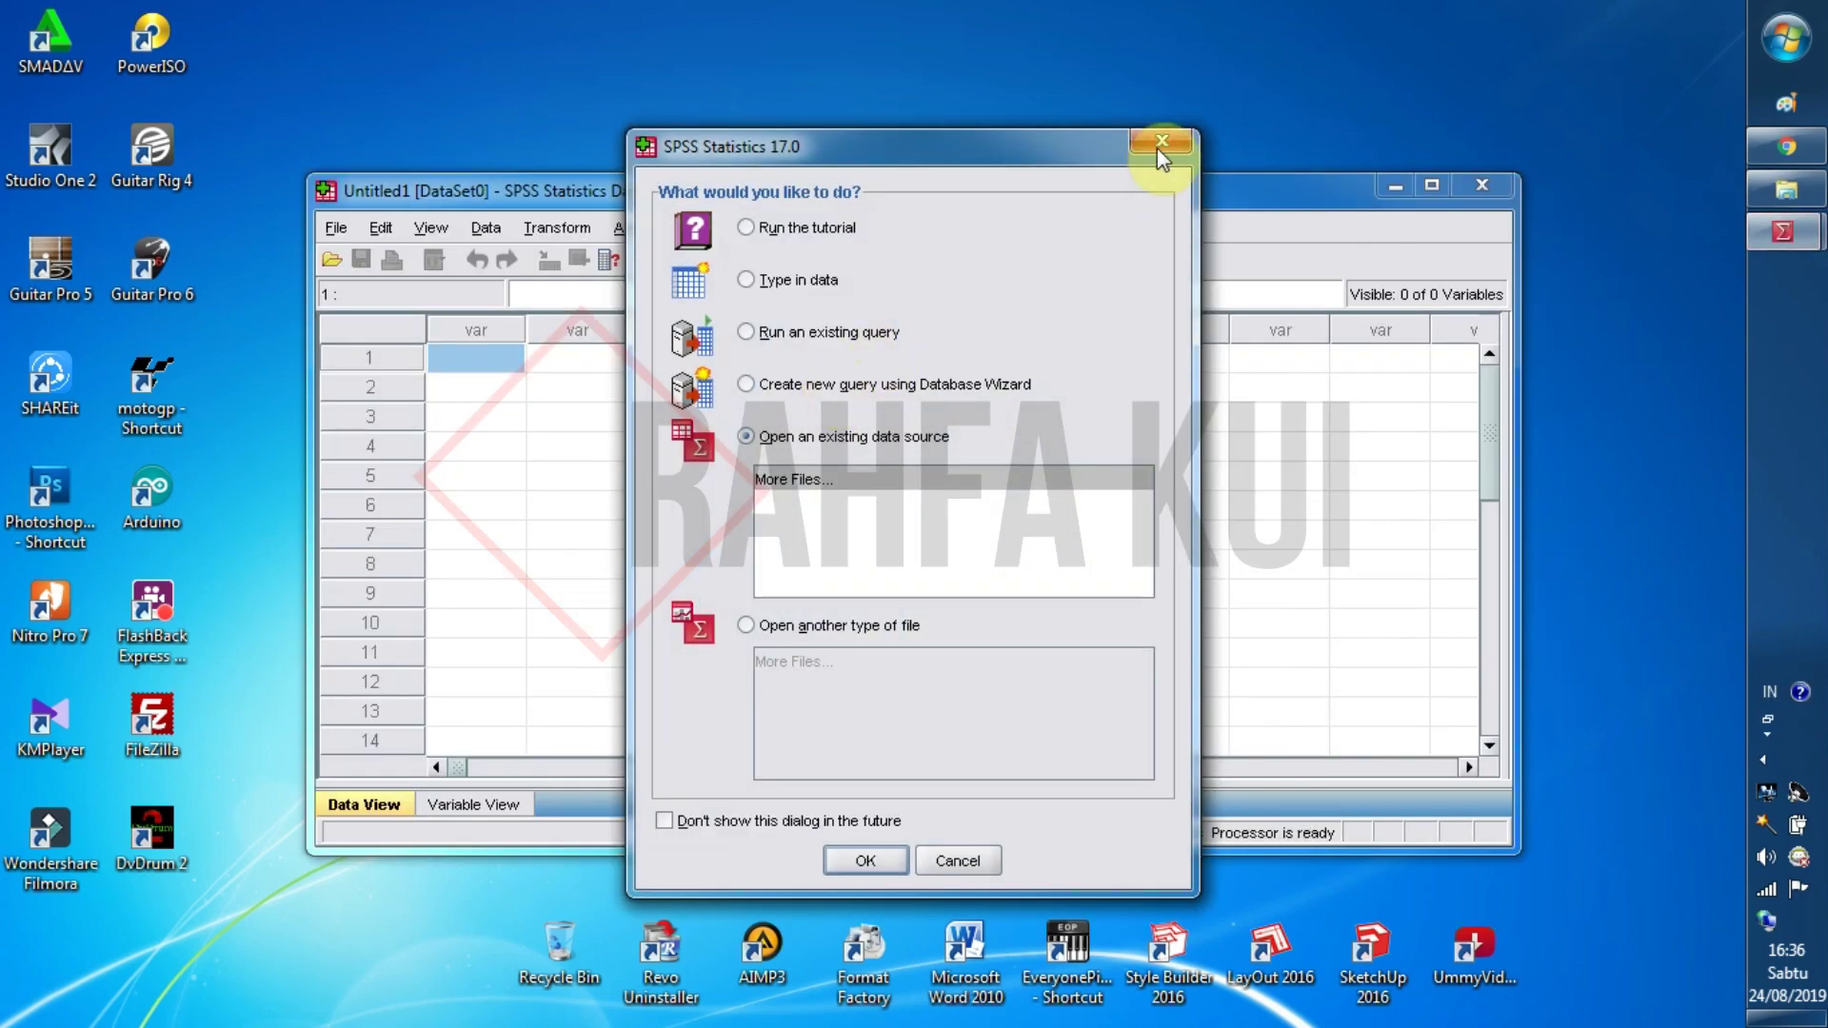
{"action": "left_click", "coordinate": [1158, 143]}
{"action": "left_click", "coordinate": [1432, 184]}
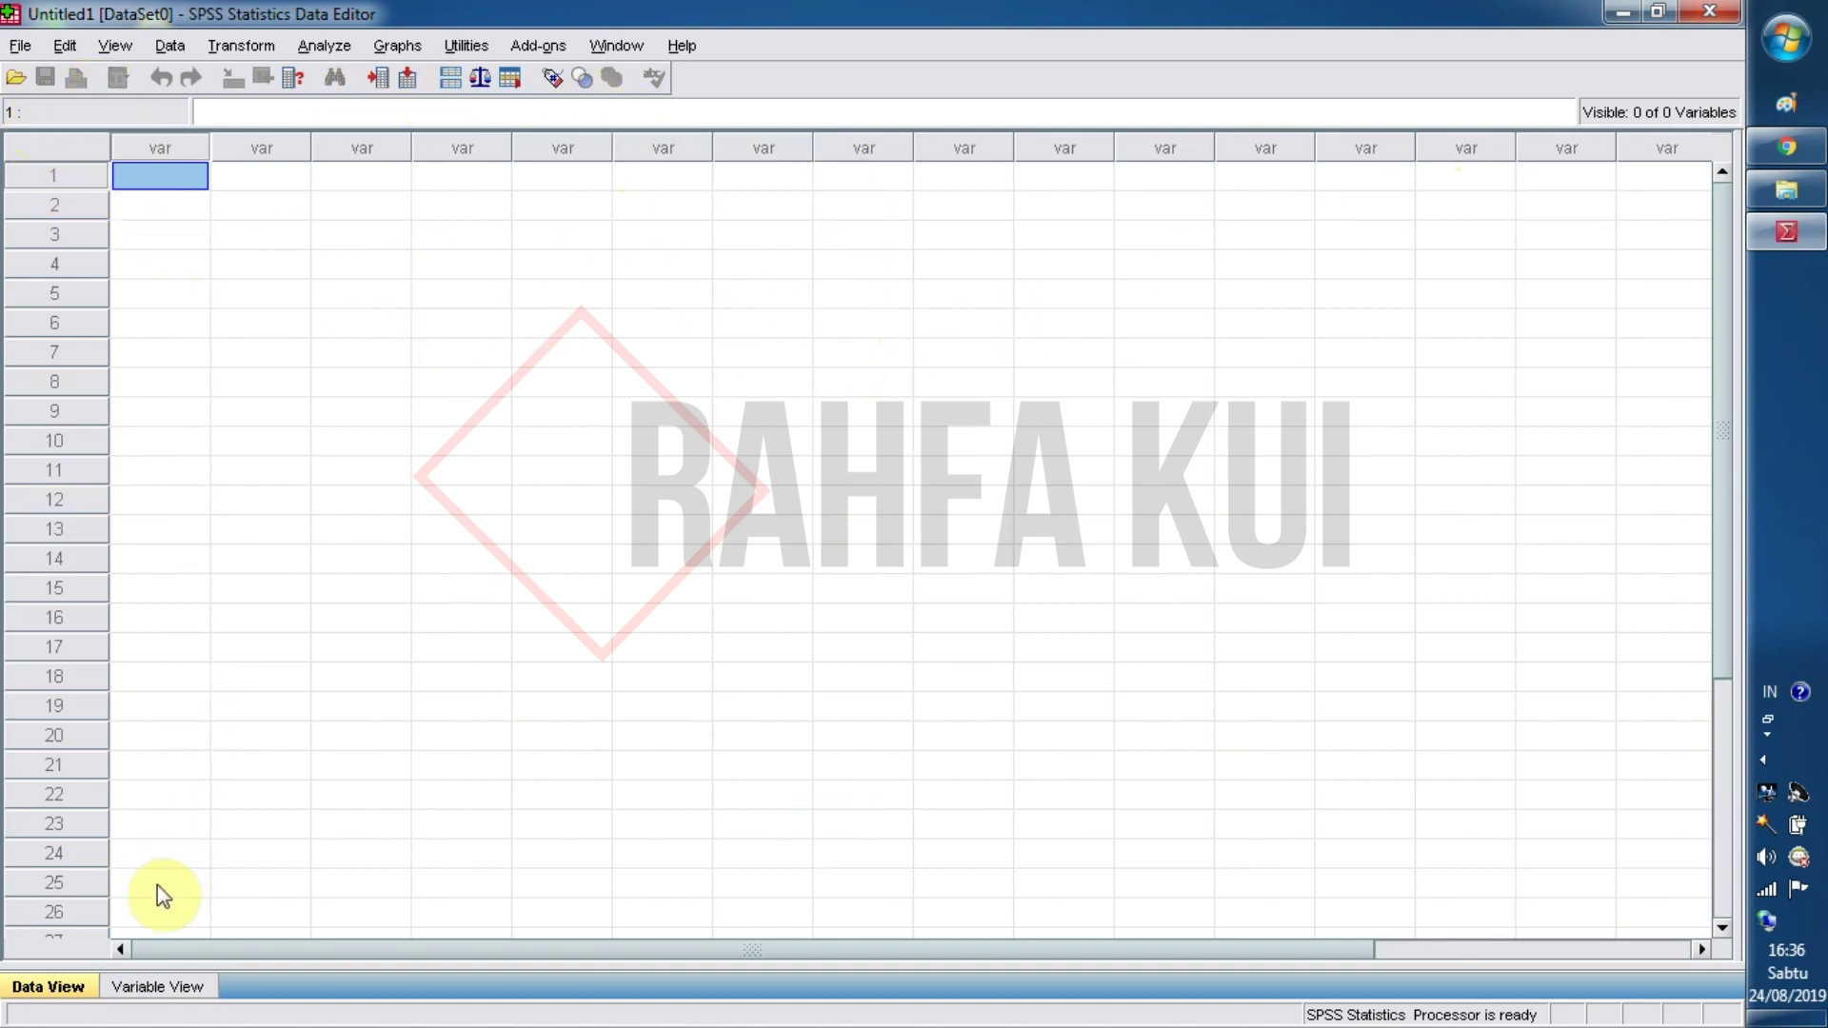
{"action": "left_click", "coordinate": [619, 45]}
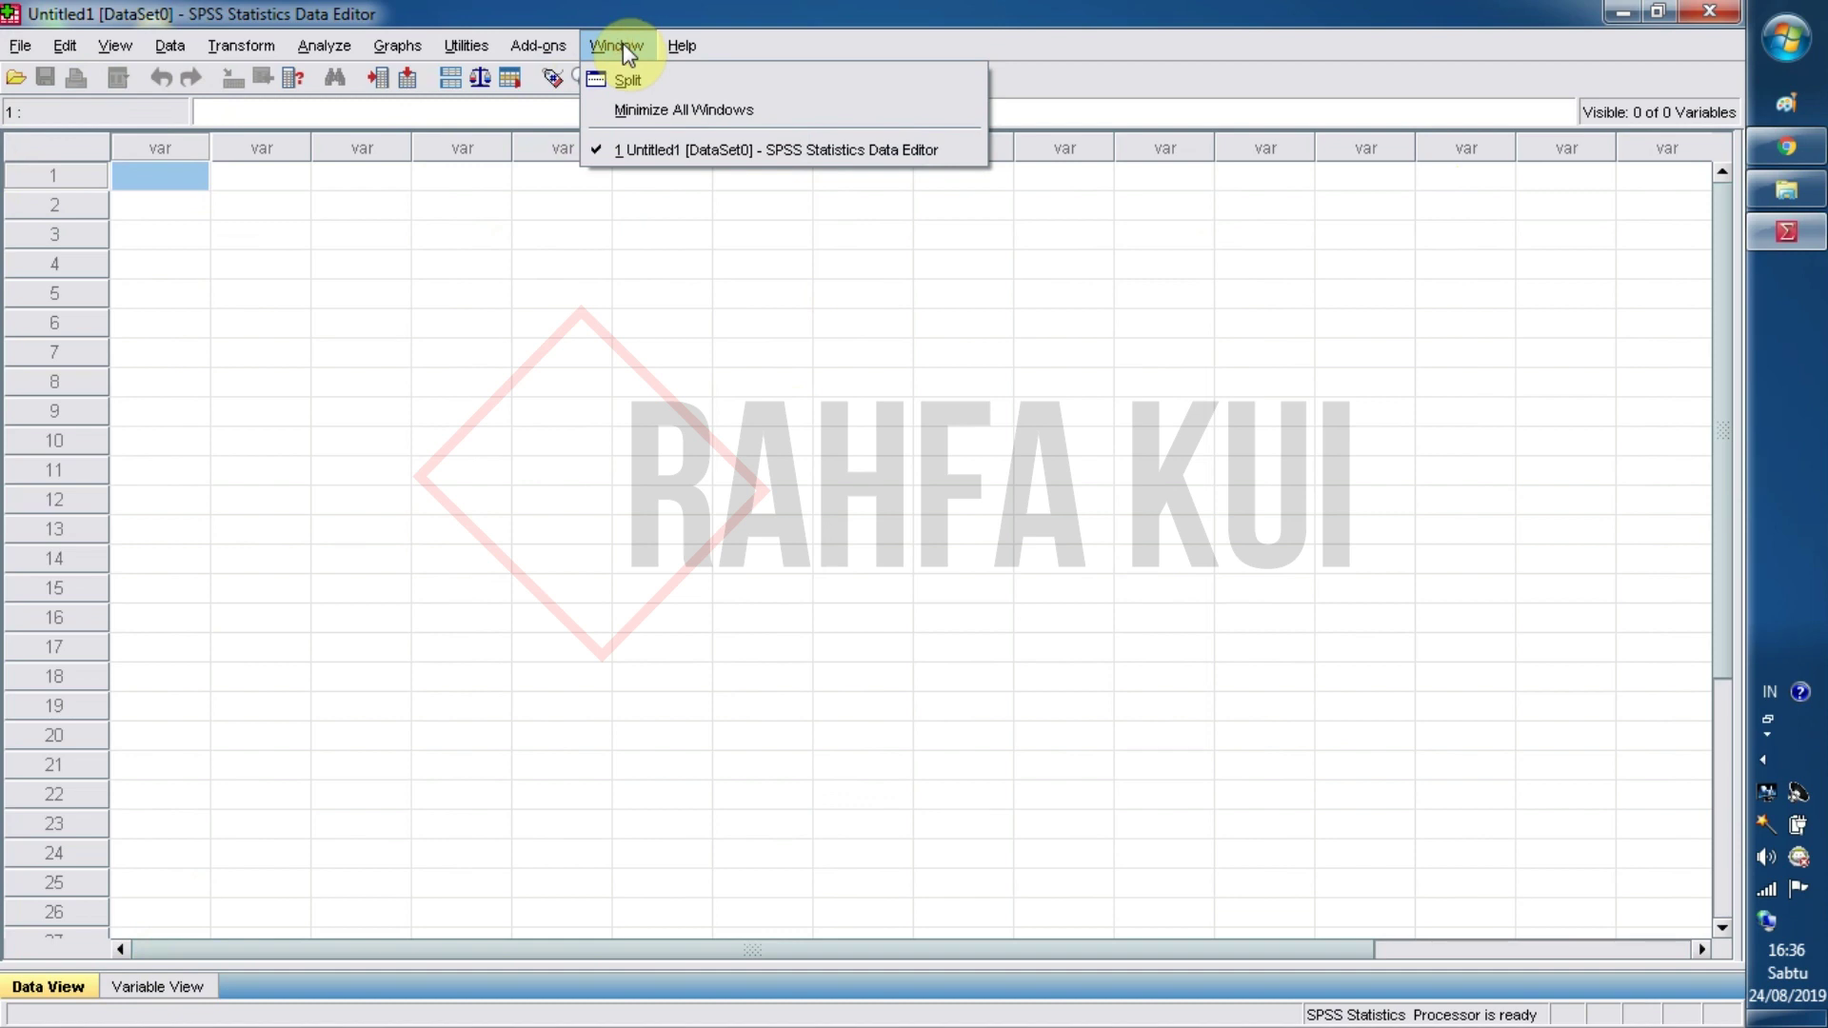
{"action": "mouse_move", "coordinate": [682, 48]}
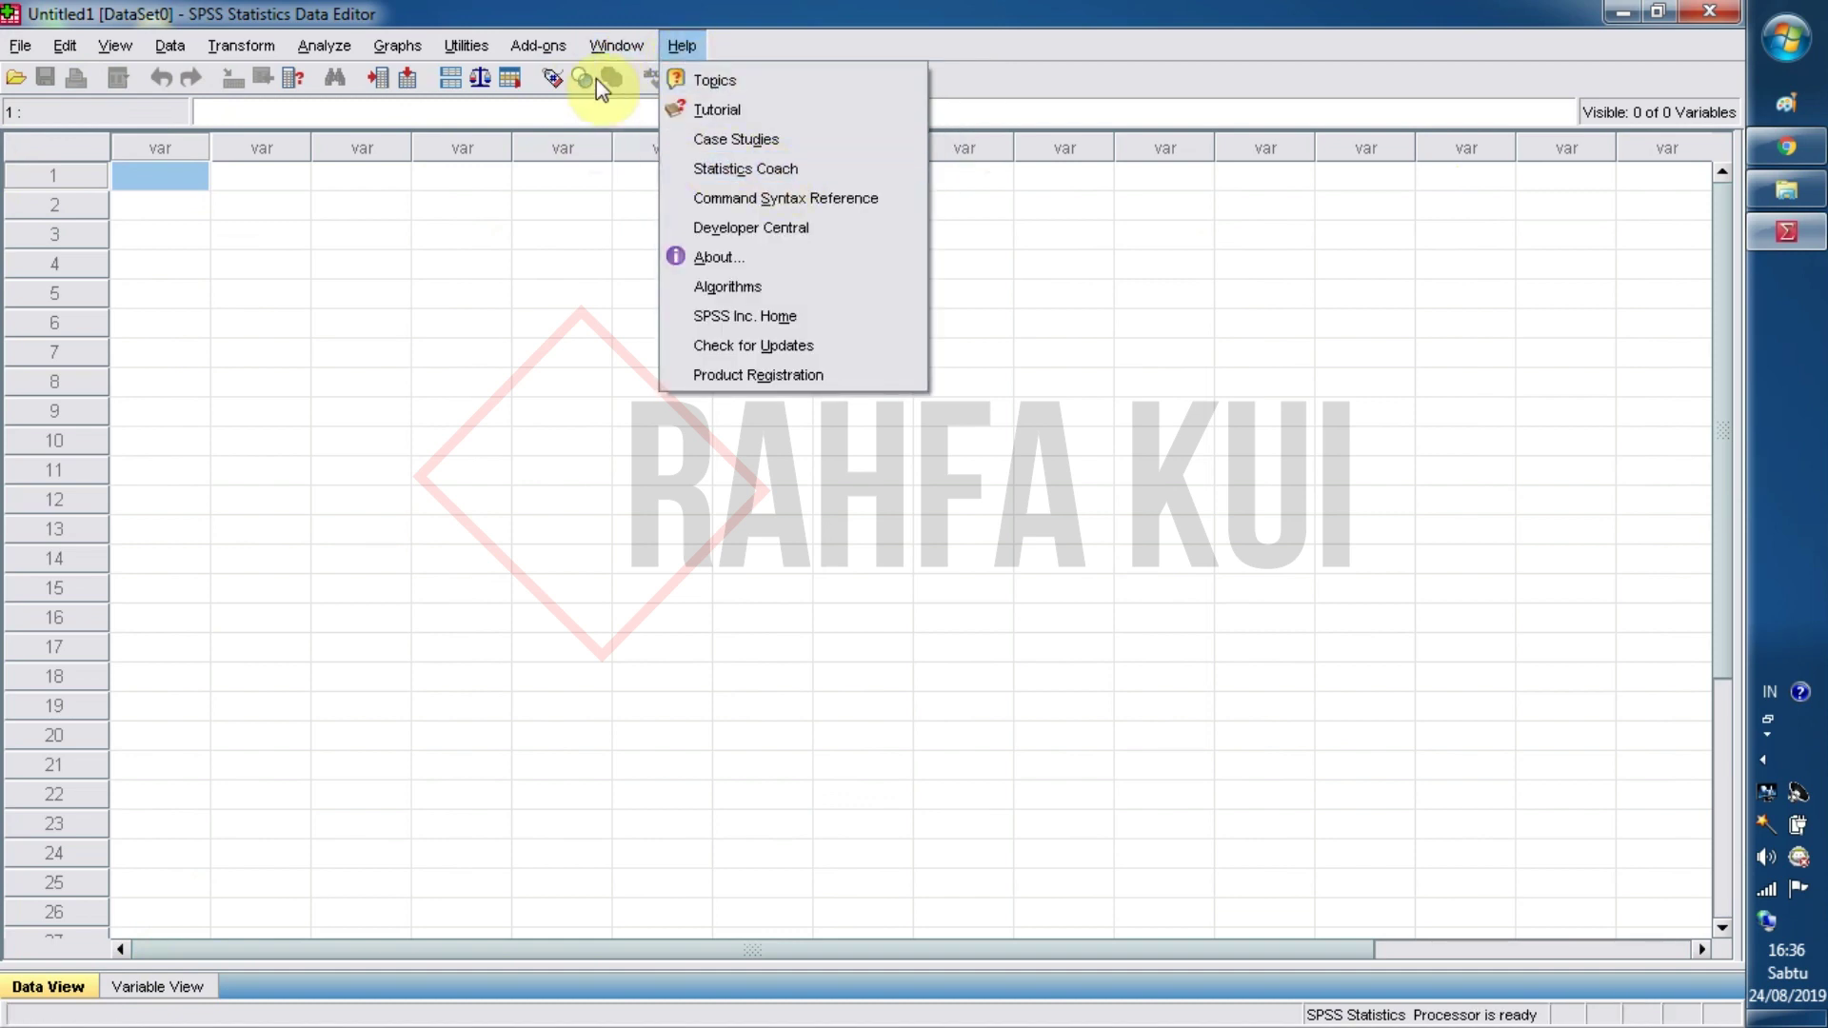
{"action": "mouse_move", "coordinate": [21, 52]}
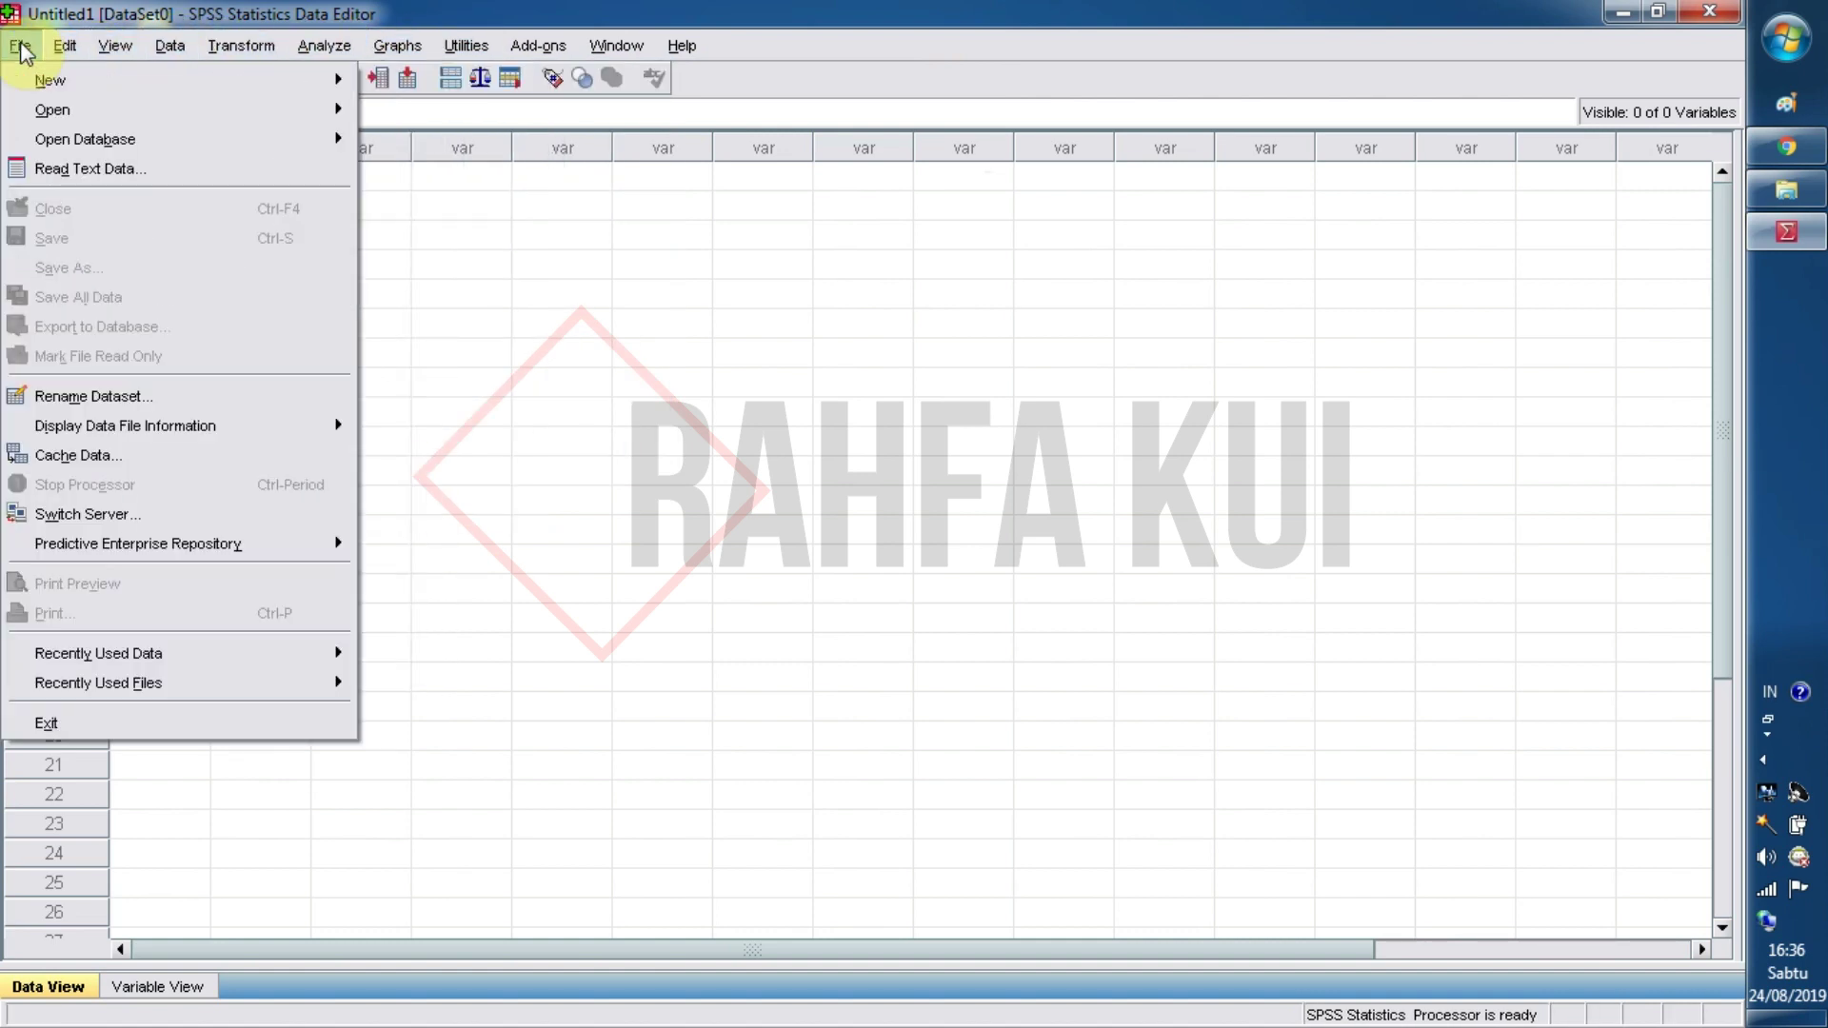
{"action": "mouse_move", "coordinate": [465, 45]}
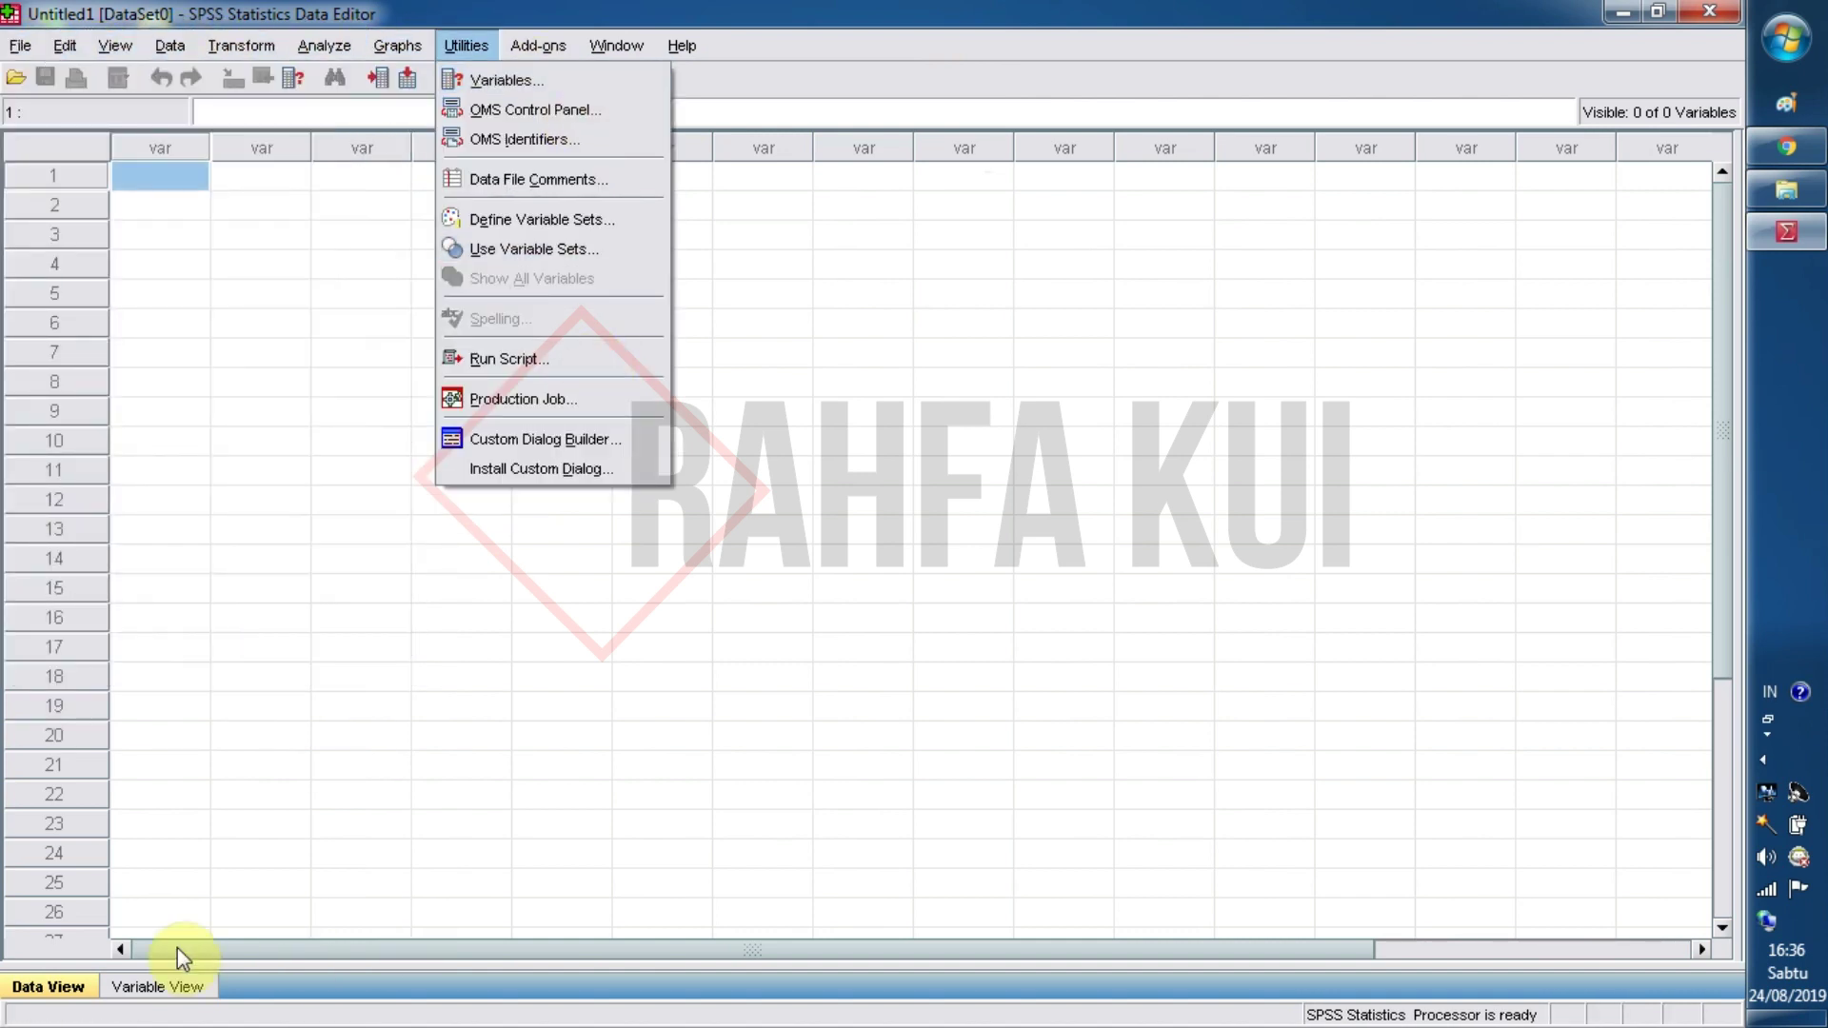
Step: Define two variables named PROMOSI and HARGA in the first two rows of Variable View
{"action": "left_click", "coordinate": [158, 987]}
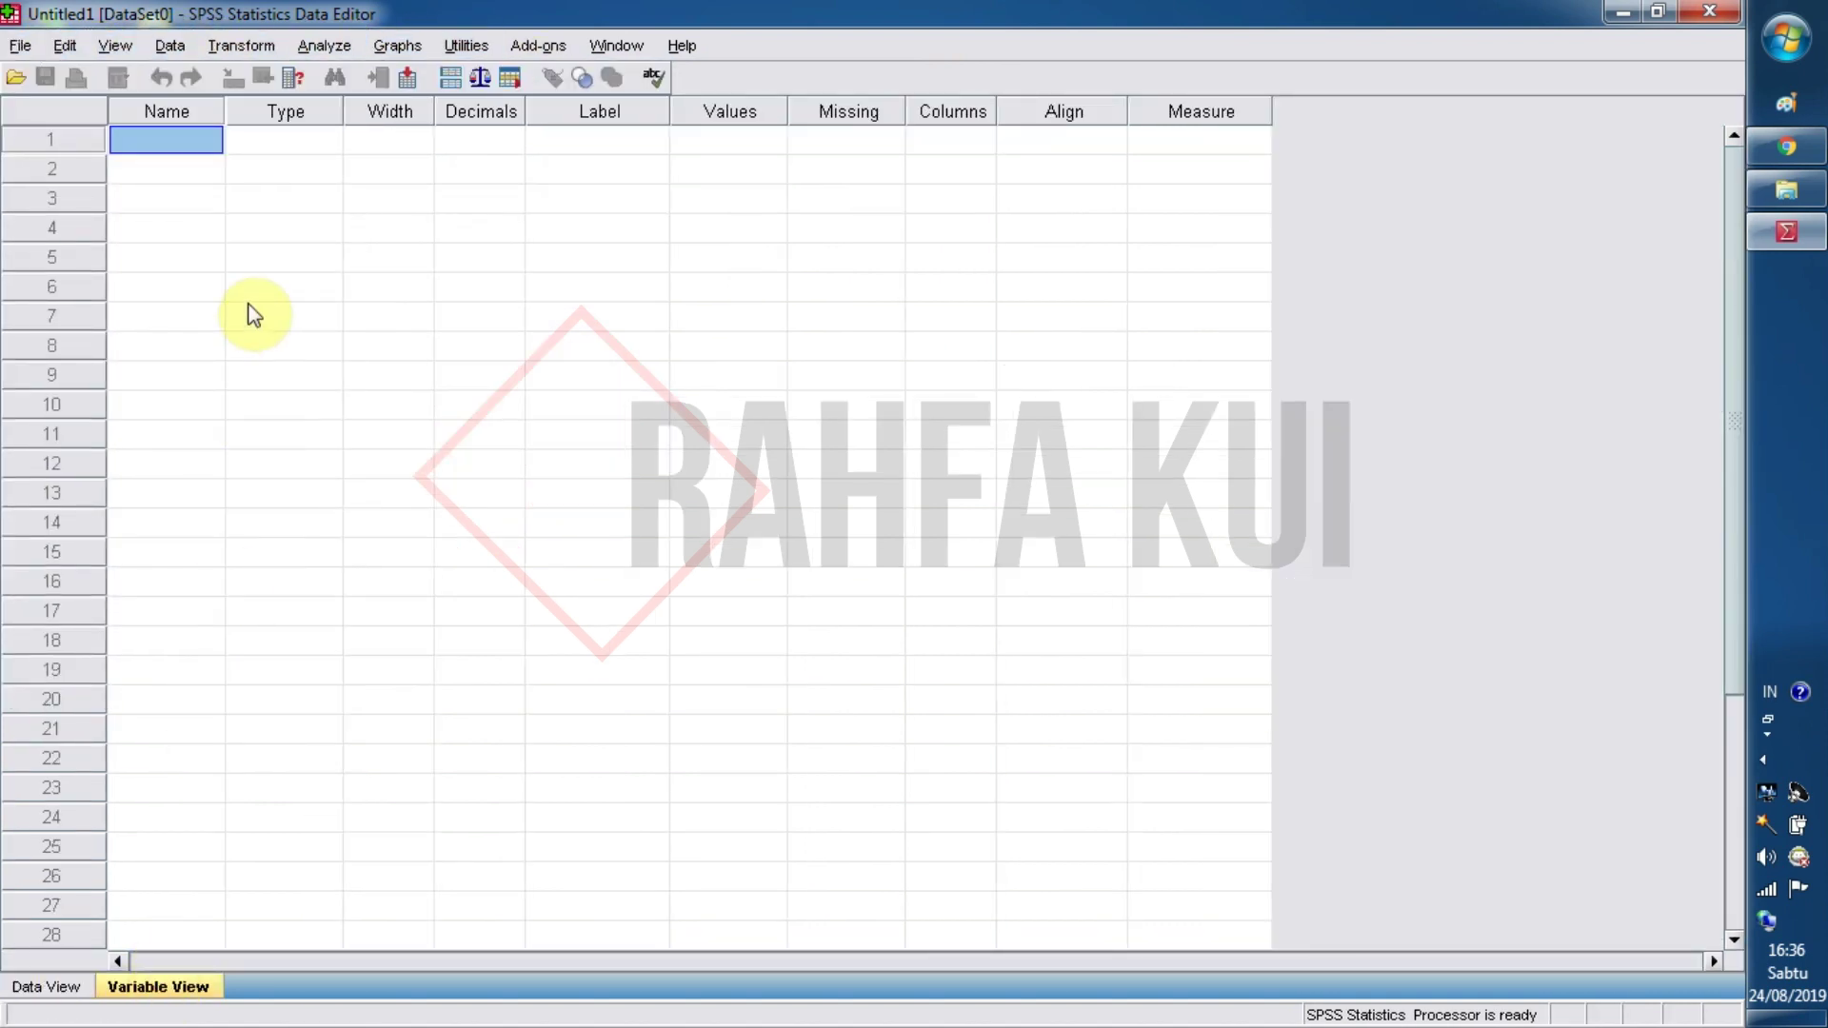
{"action": "type", "text": "PROMOSI"}
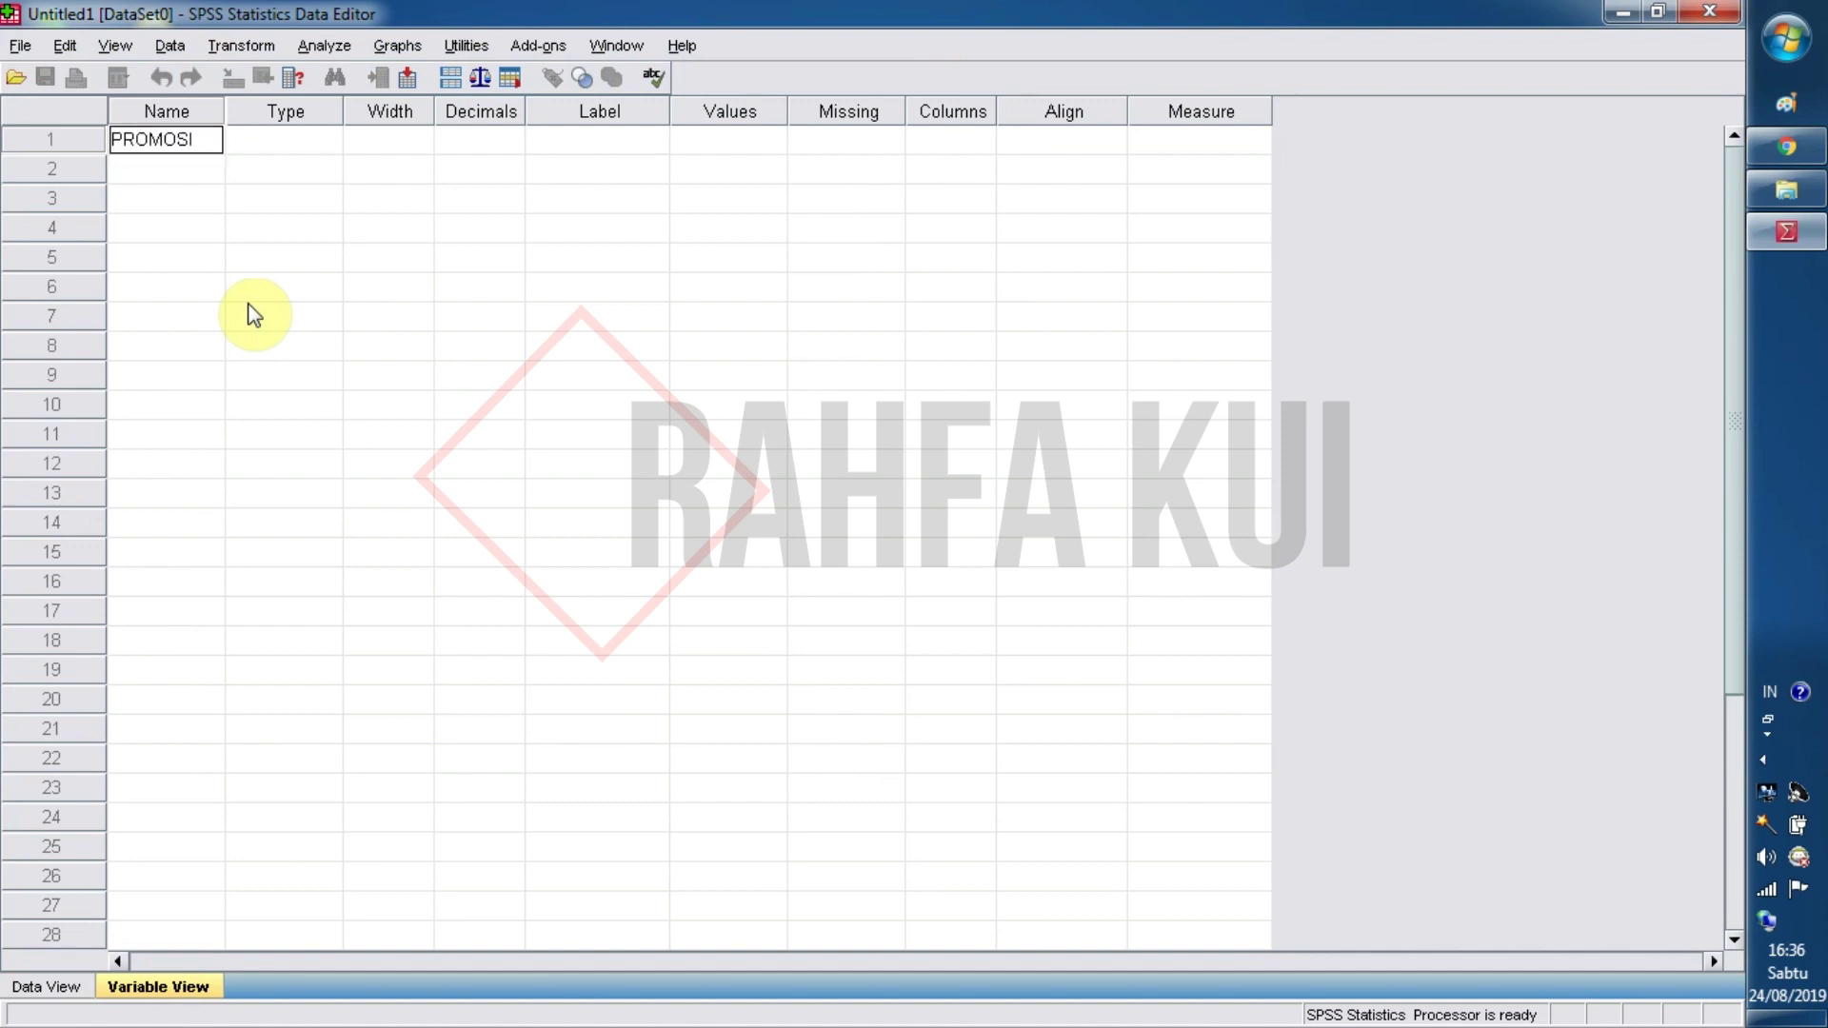
{"action": "left_click", "coordinate": [186, 177]}
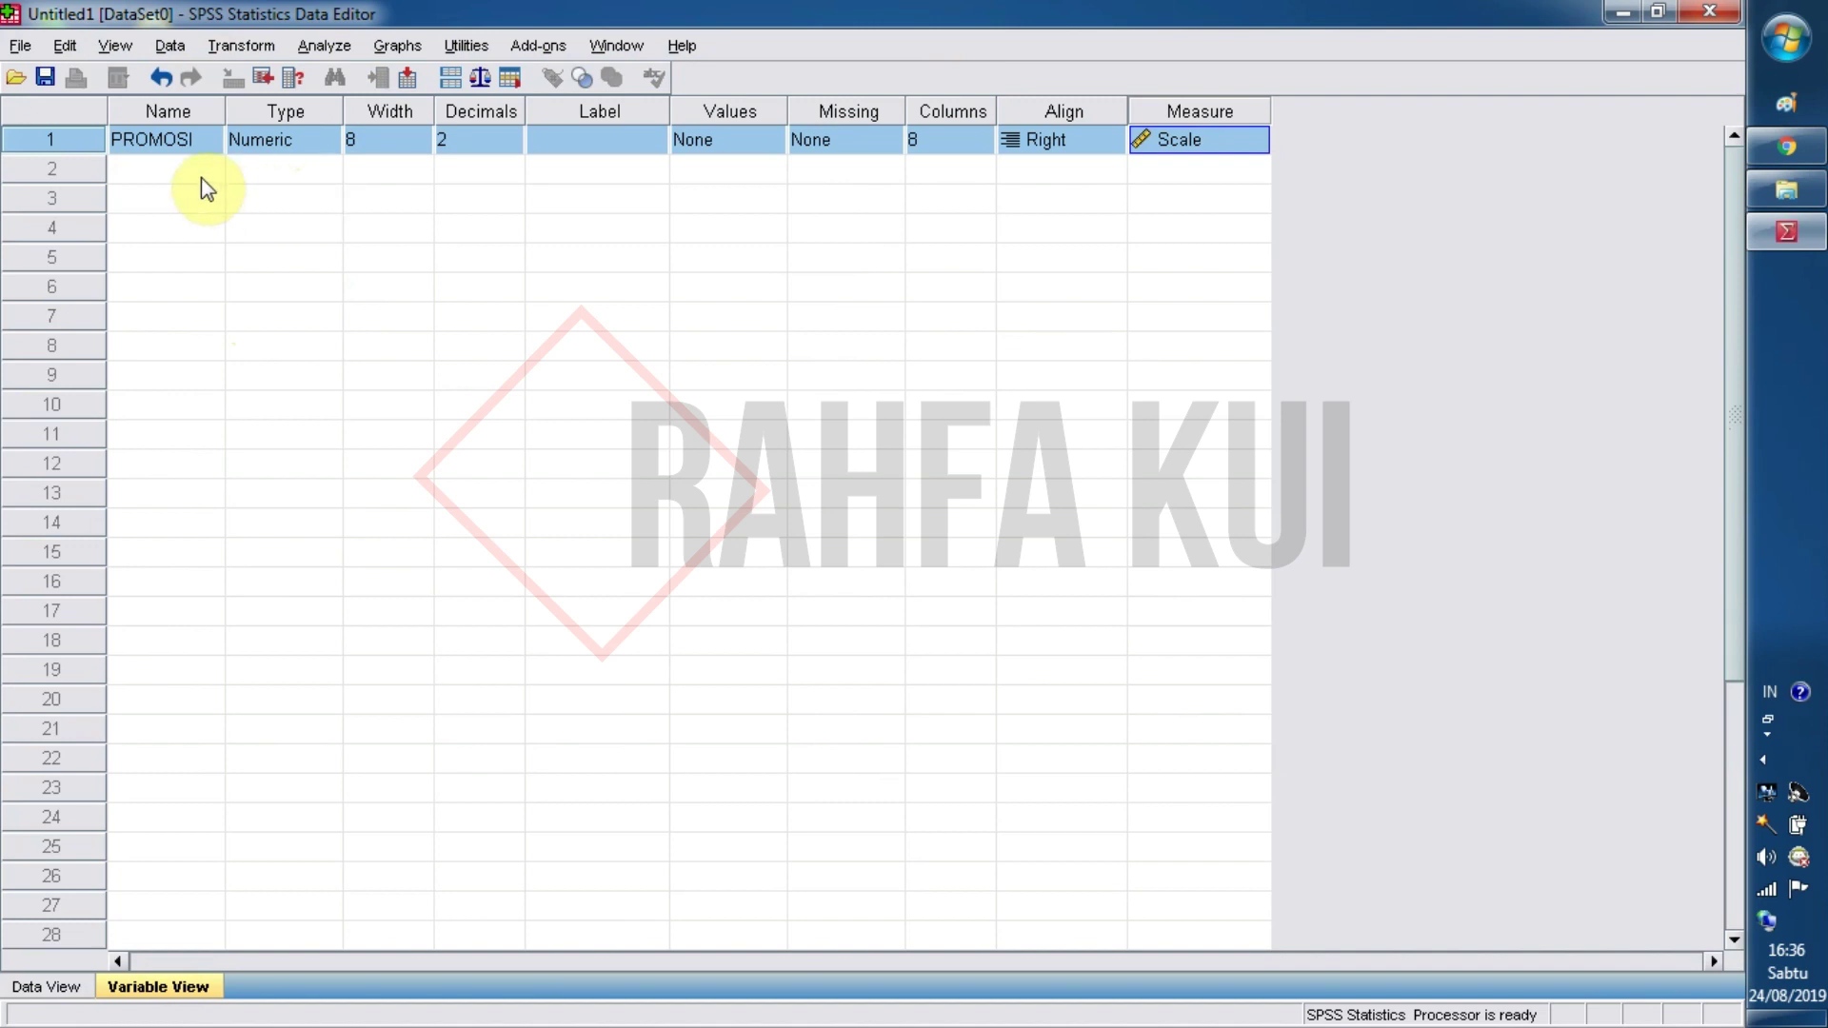
{"action": "type", "text": "HARGA"}
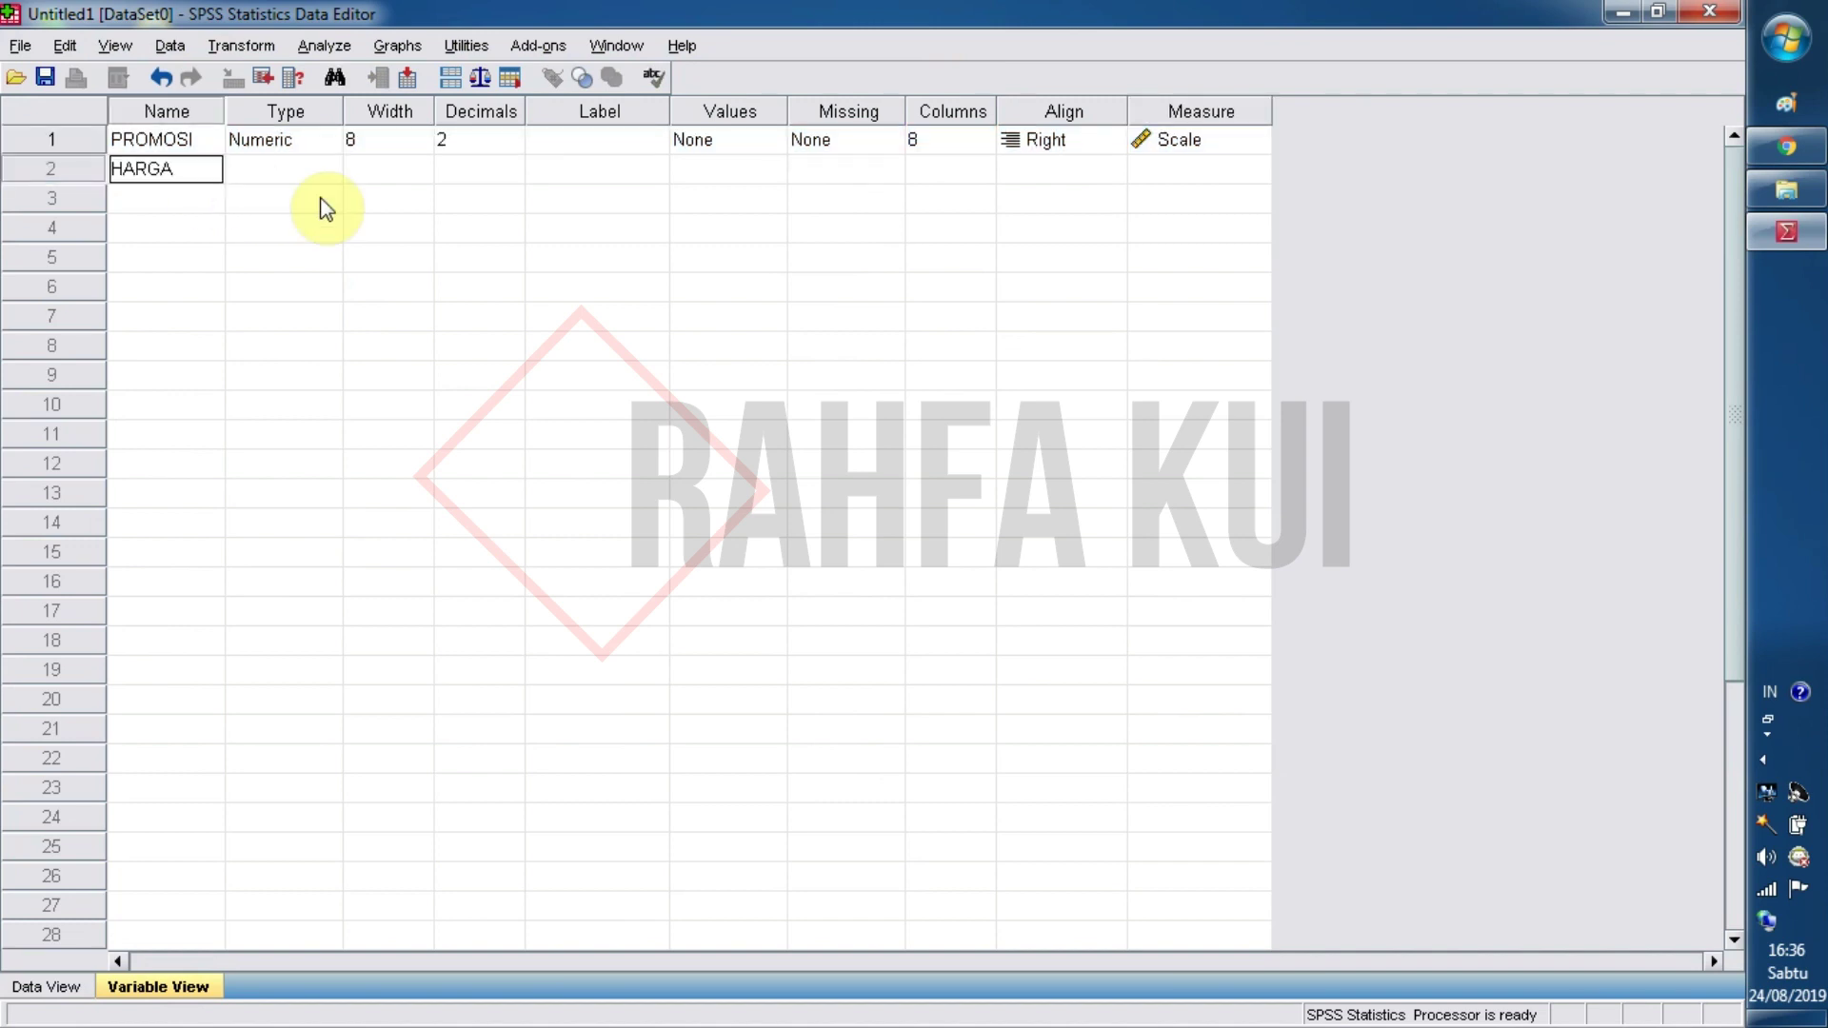
{"action": "left_click", "coordinate": [198, 192]}
Step: Try to name the variable in row 3 of Variable View MINAT BELI
{"action": "left_click", "coordinate": [180, 206]}
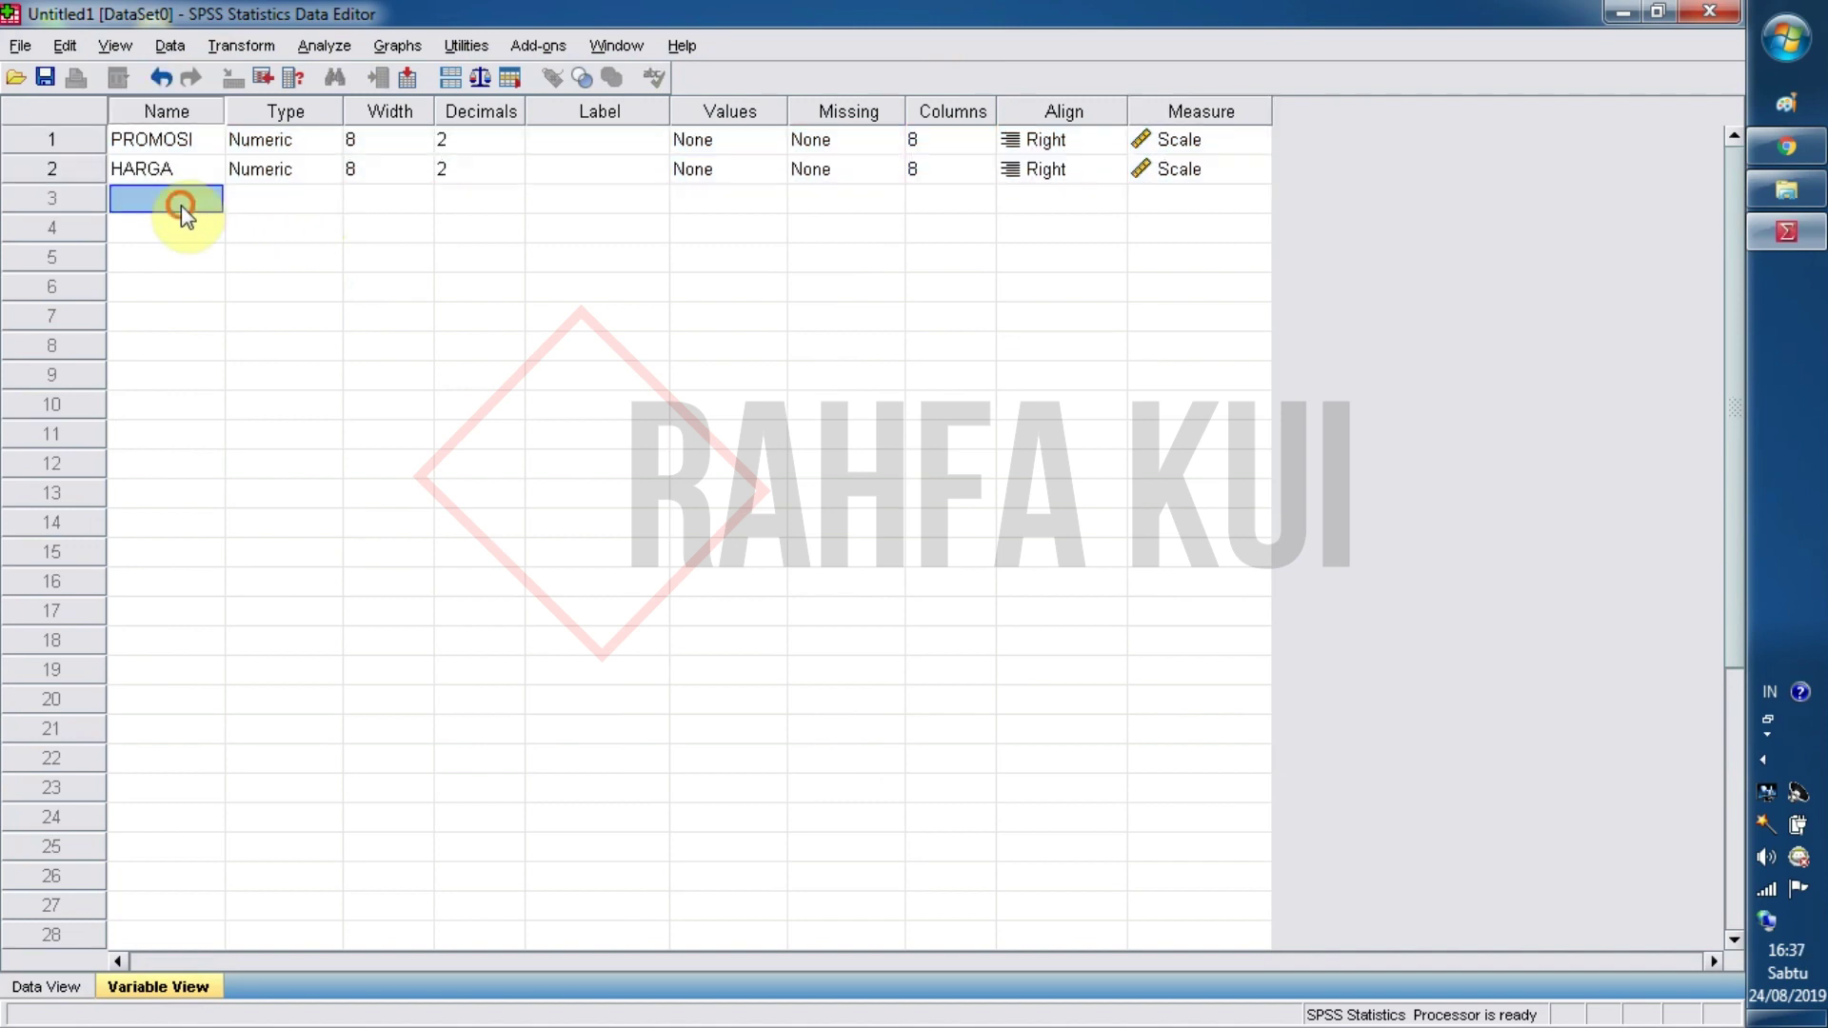
{"action": "type", "text": "MINAT B"}
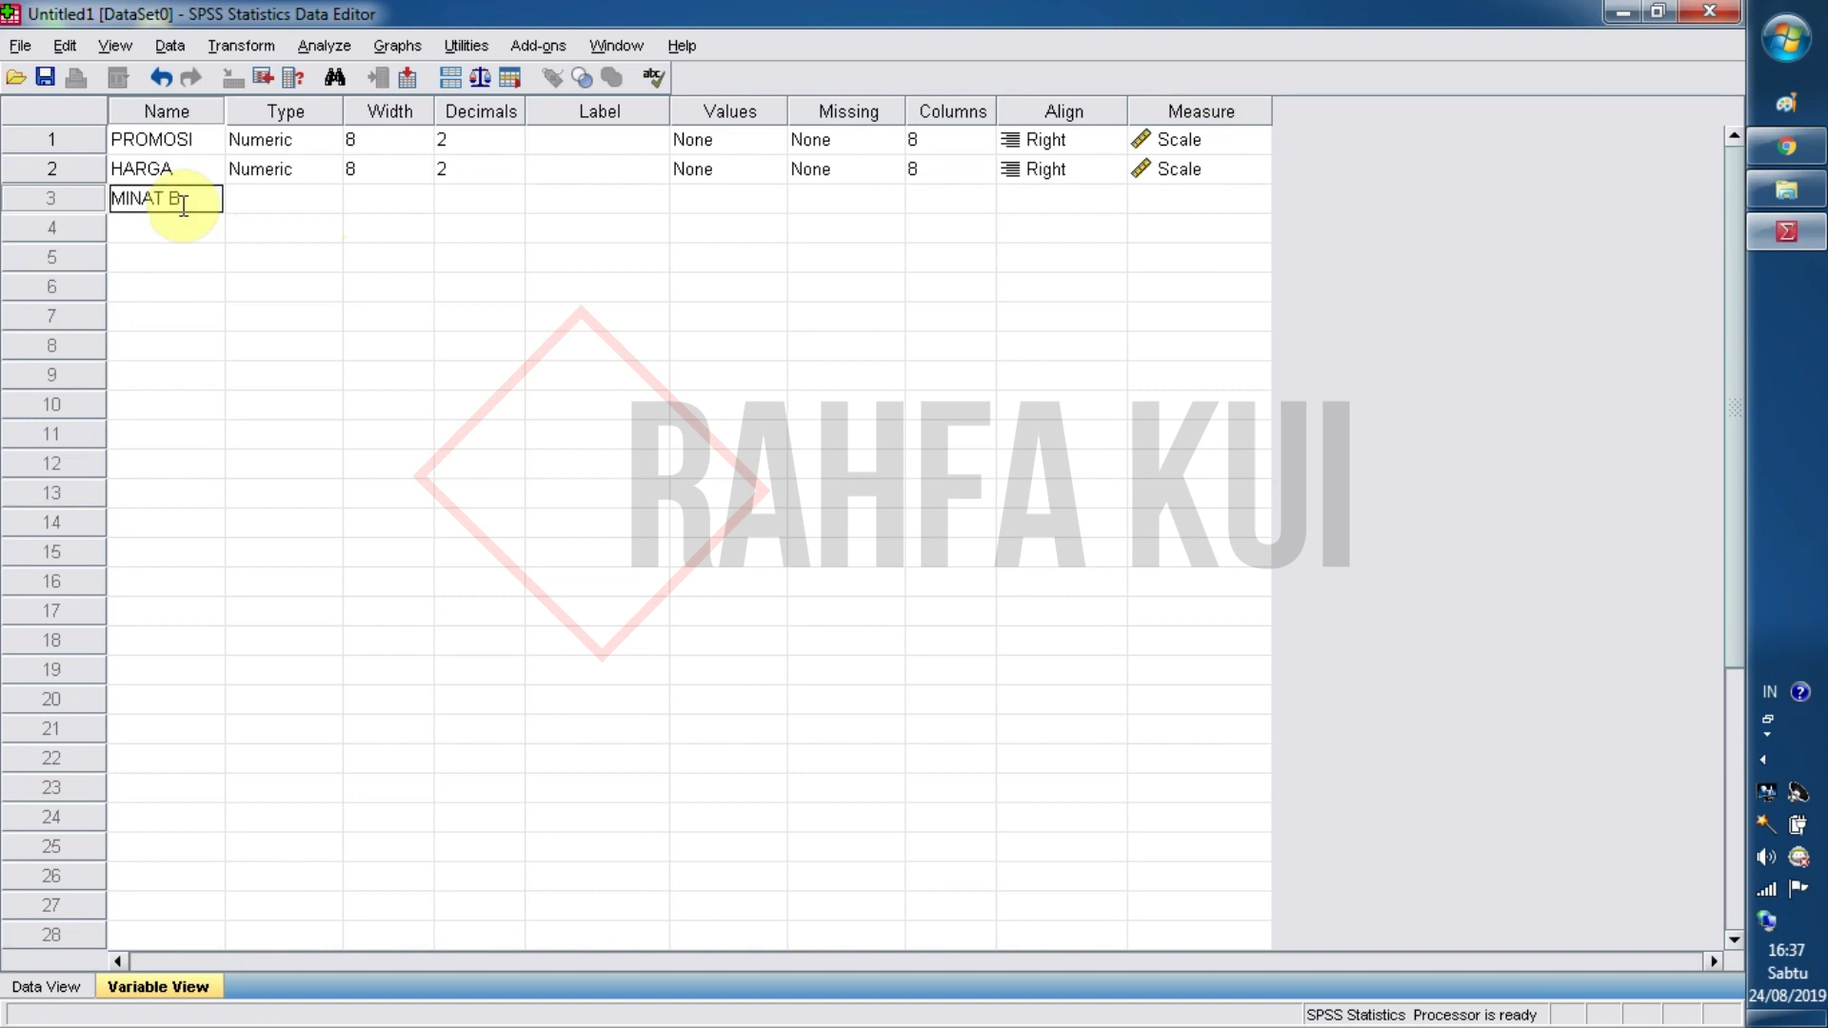
{"action": "type", "text": "ELI"}
{"action": "left_click", "coordinate": [52, 987]}
{"action": "left_click", "coordinate": [872, 563]}
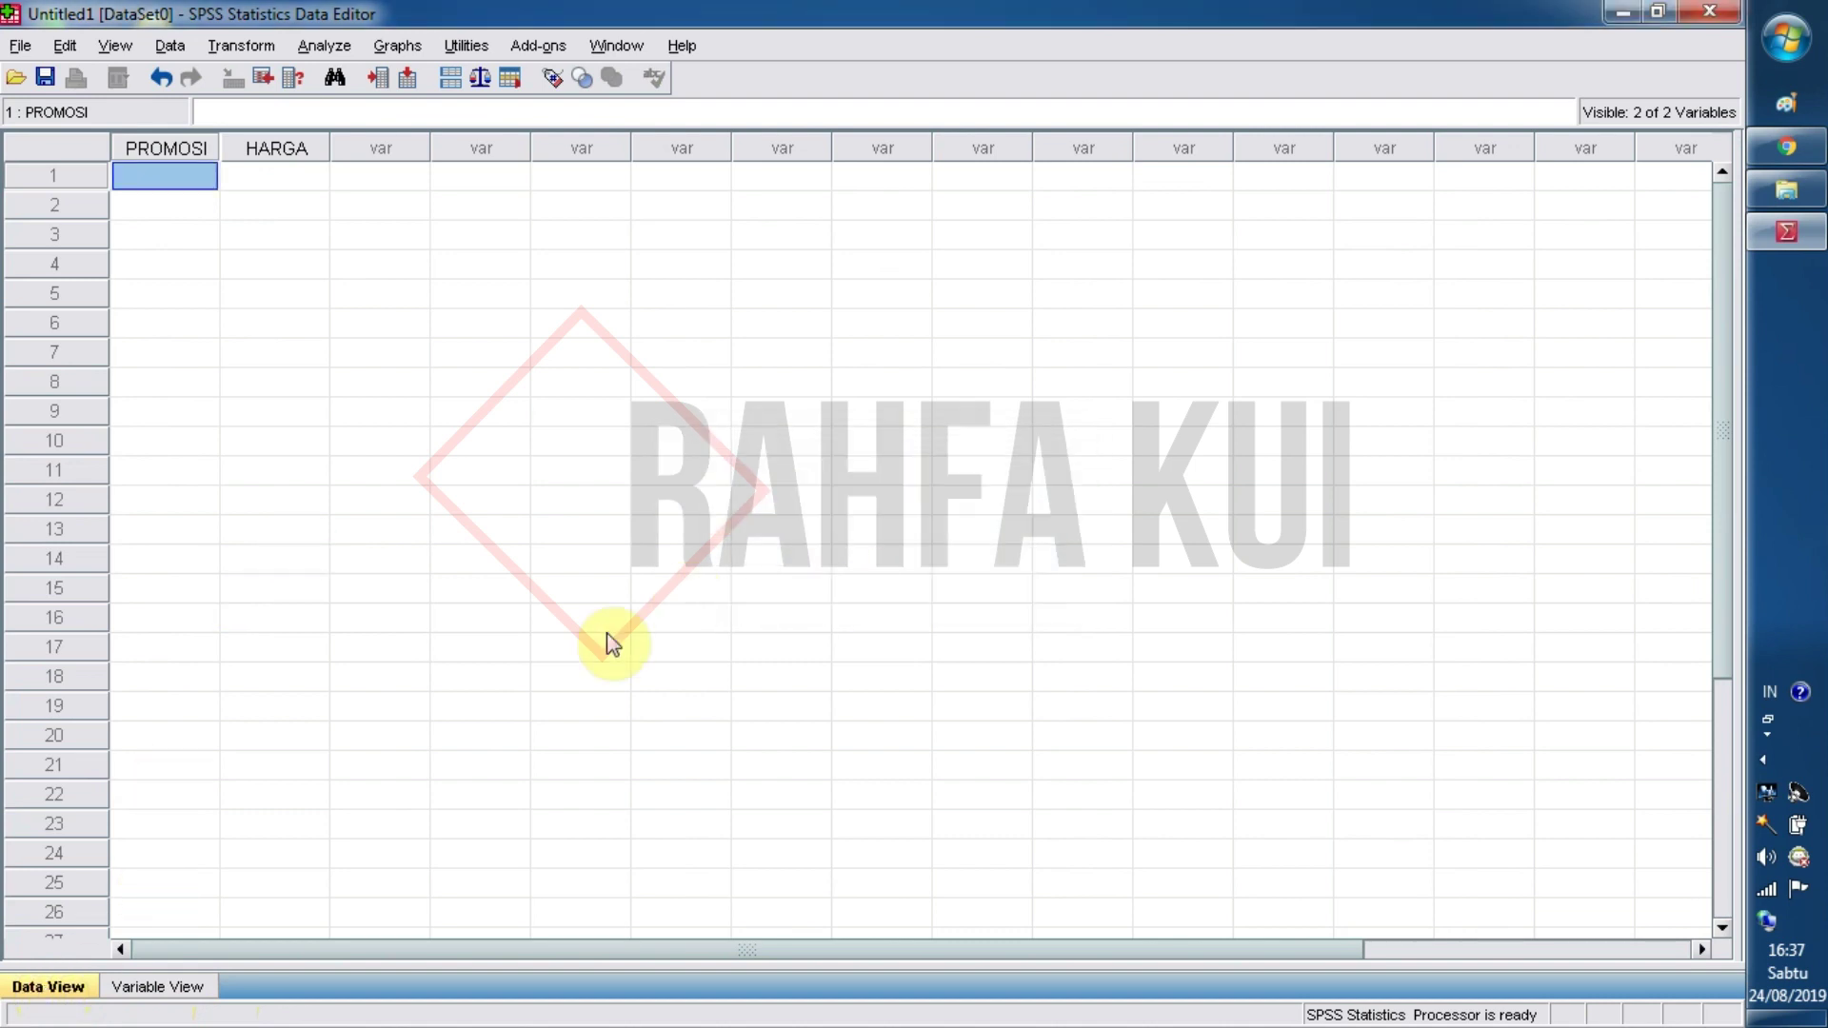
{"action": "left_click", "coordinate": [181, 988]}
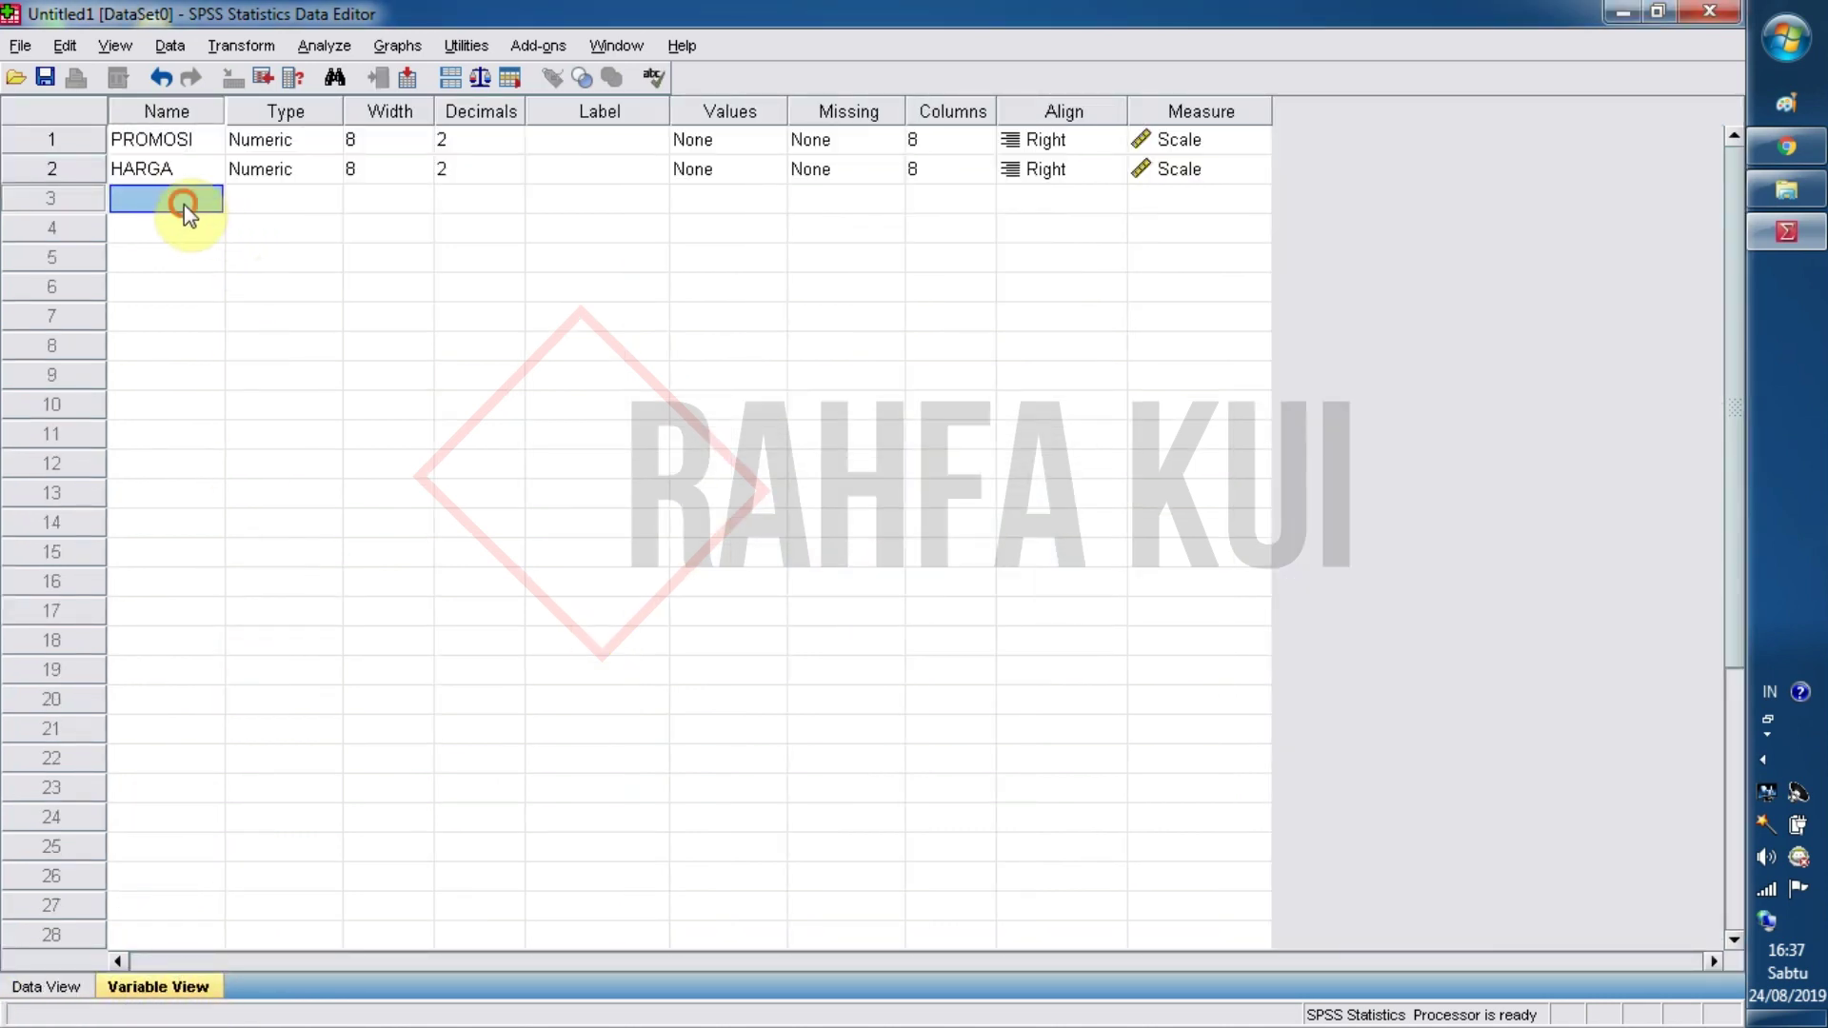
{"action": "type", "text": "MINAT BELI"}
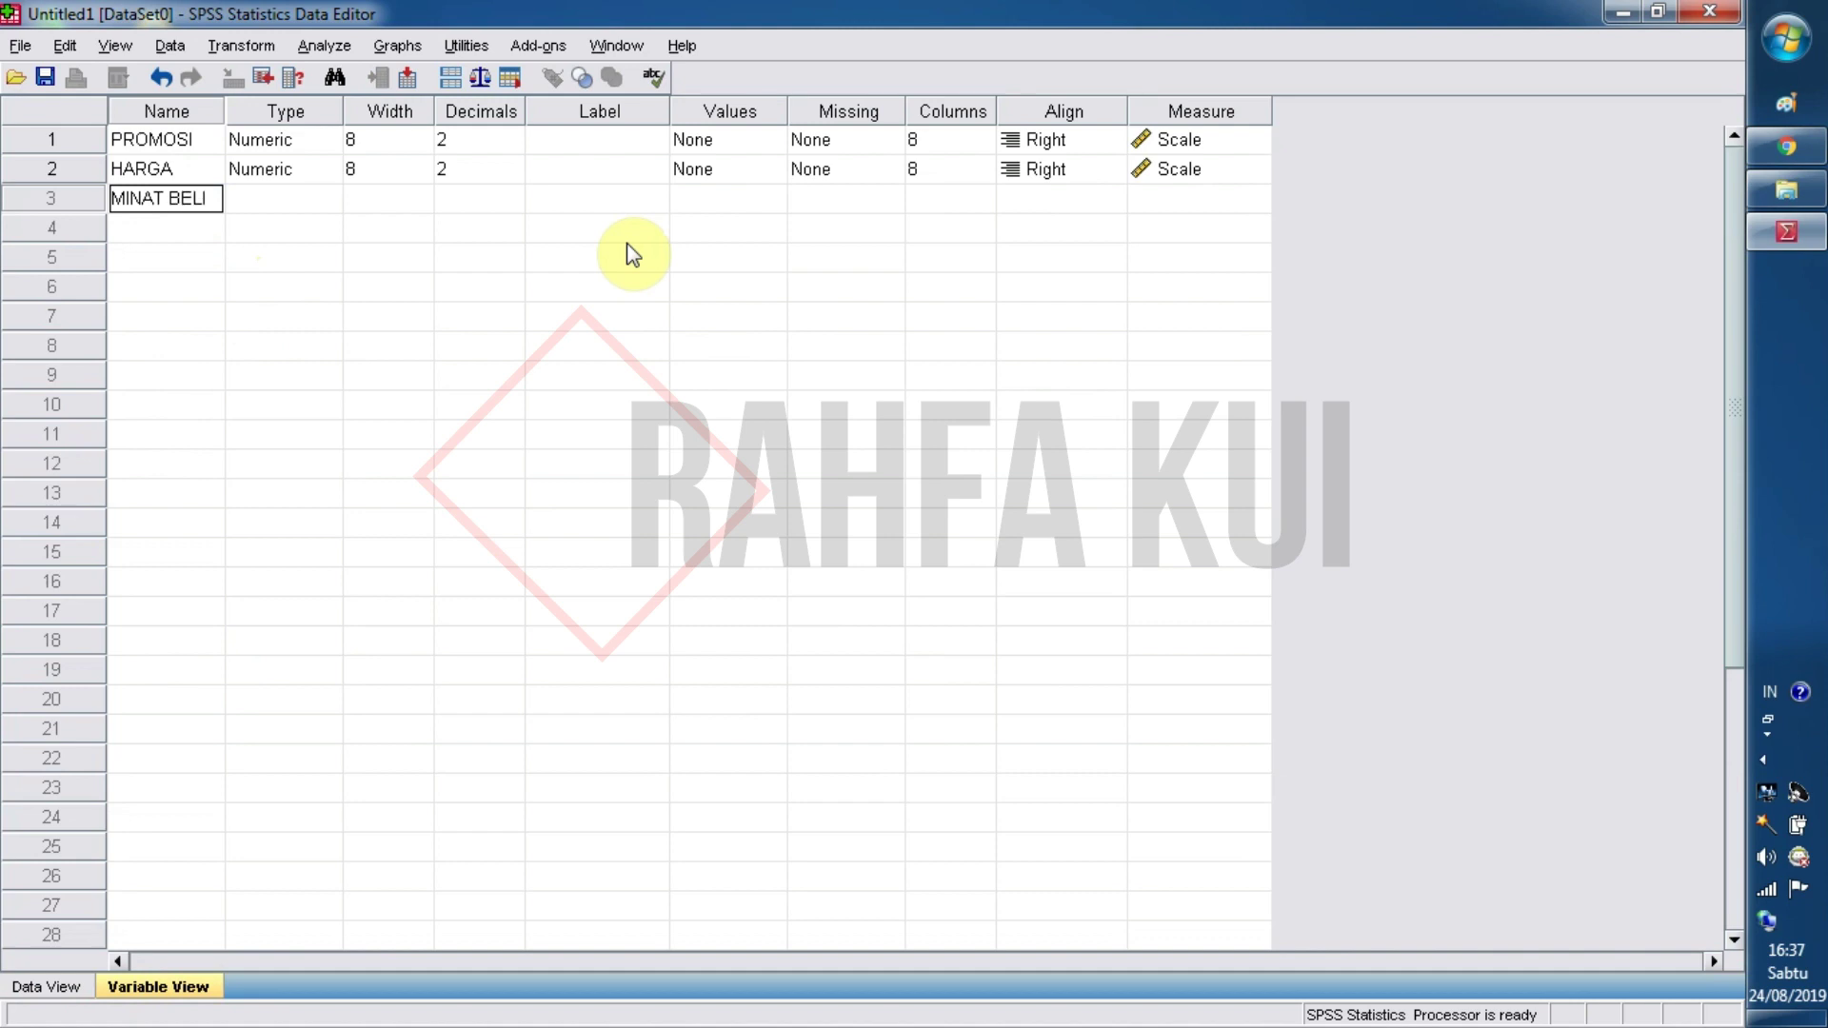
{"action": "key", "text": "Return"}
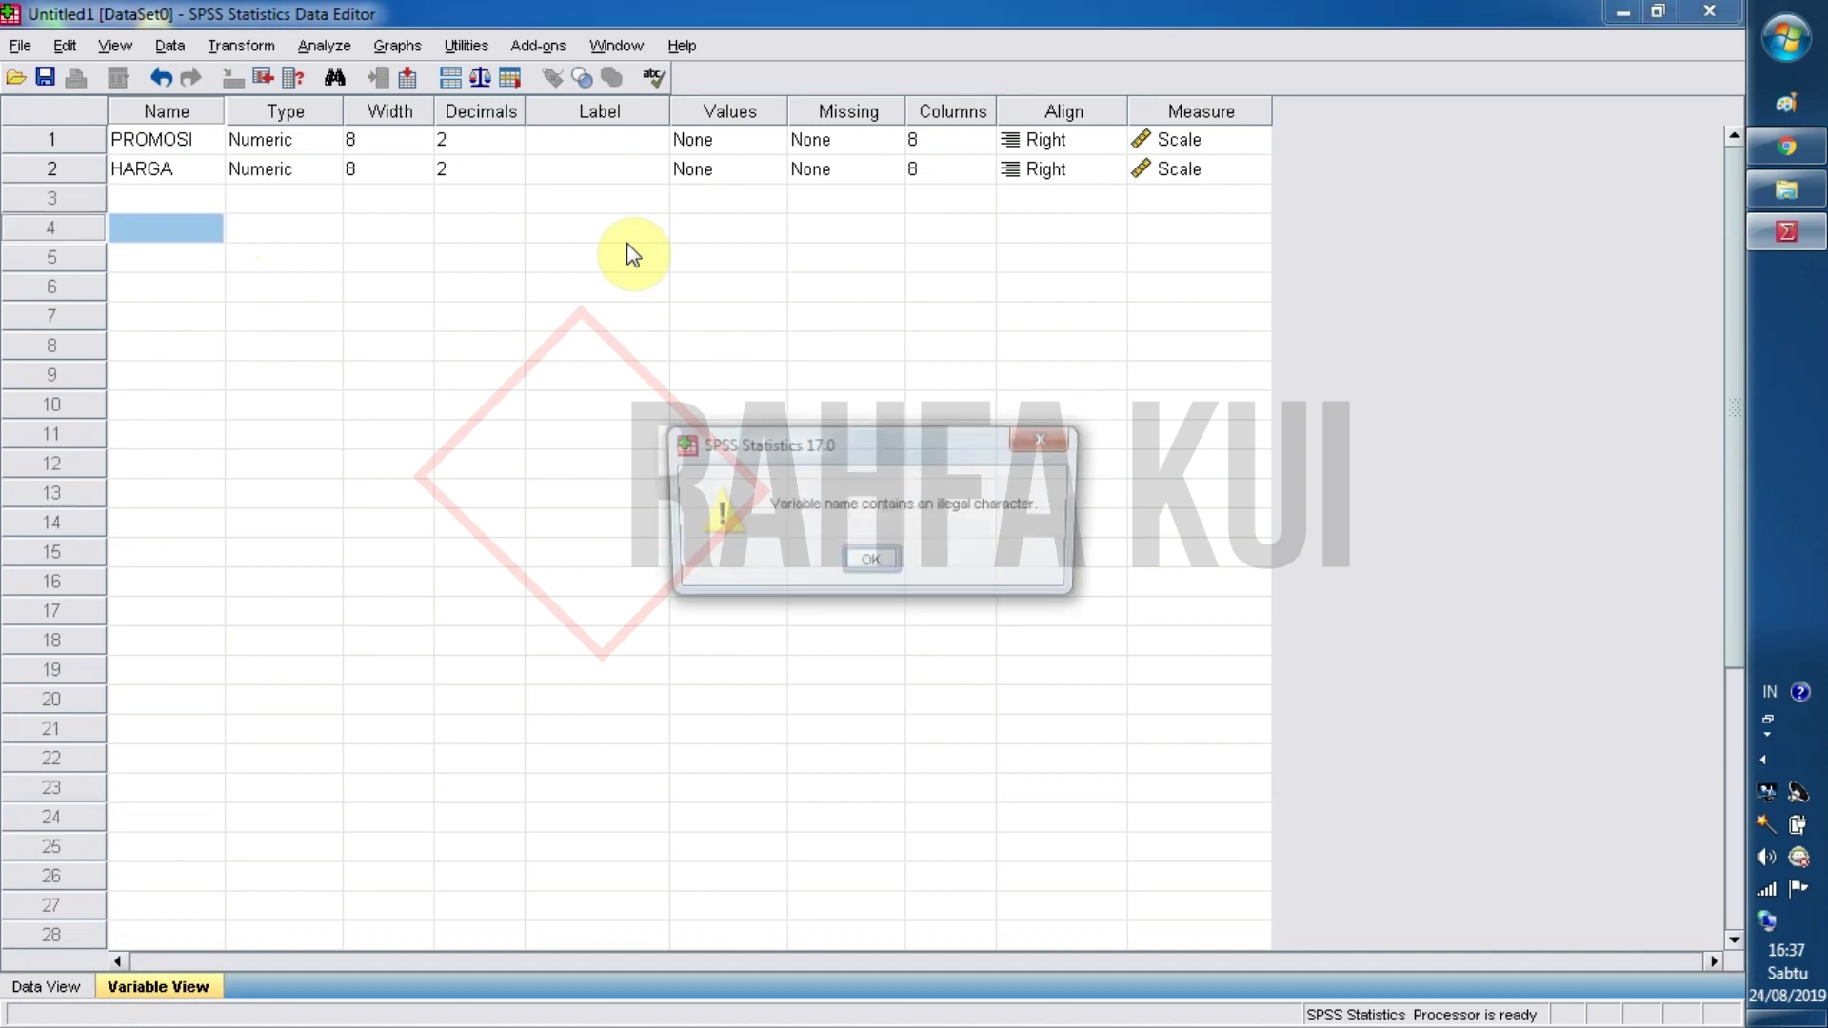
{"action": "left_click", "coordinate": [868, 566]}
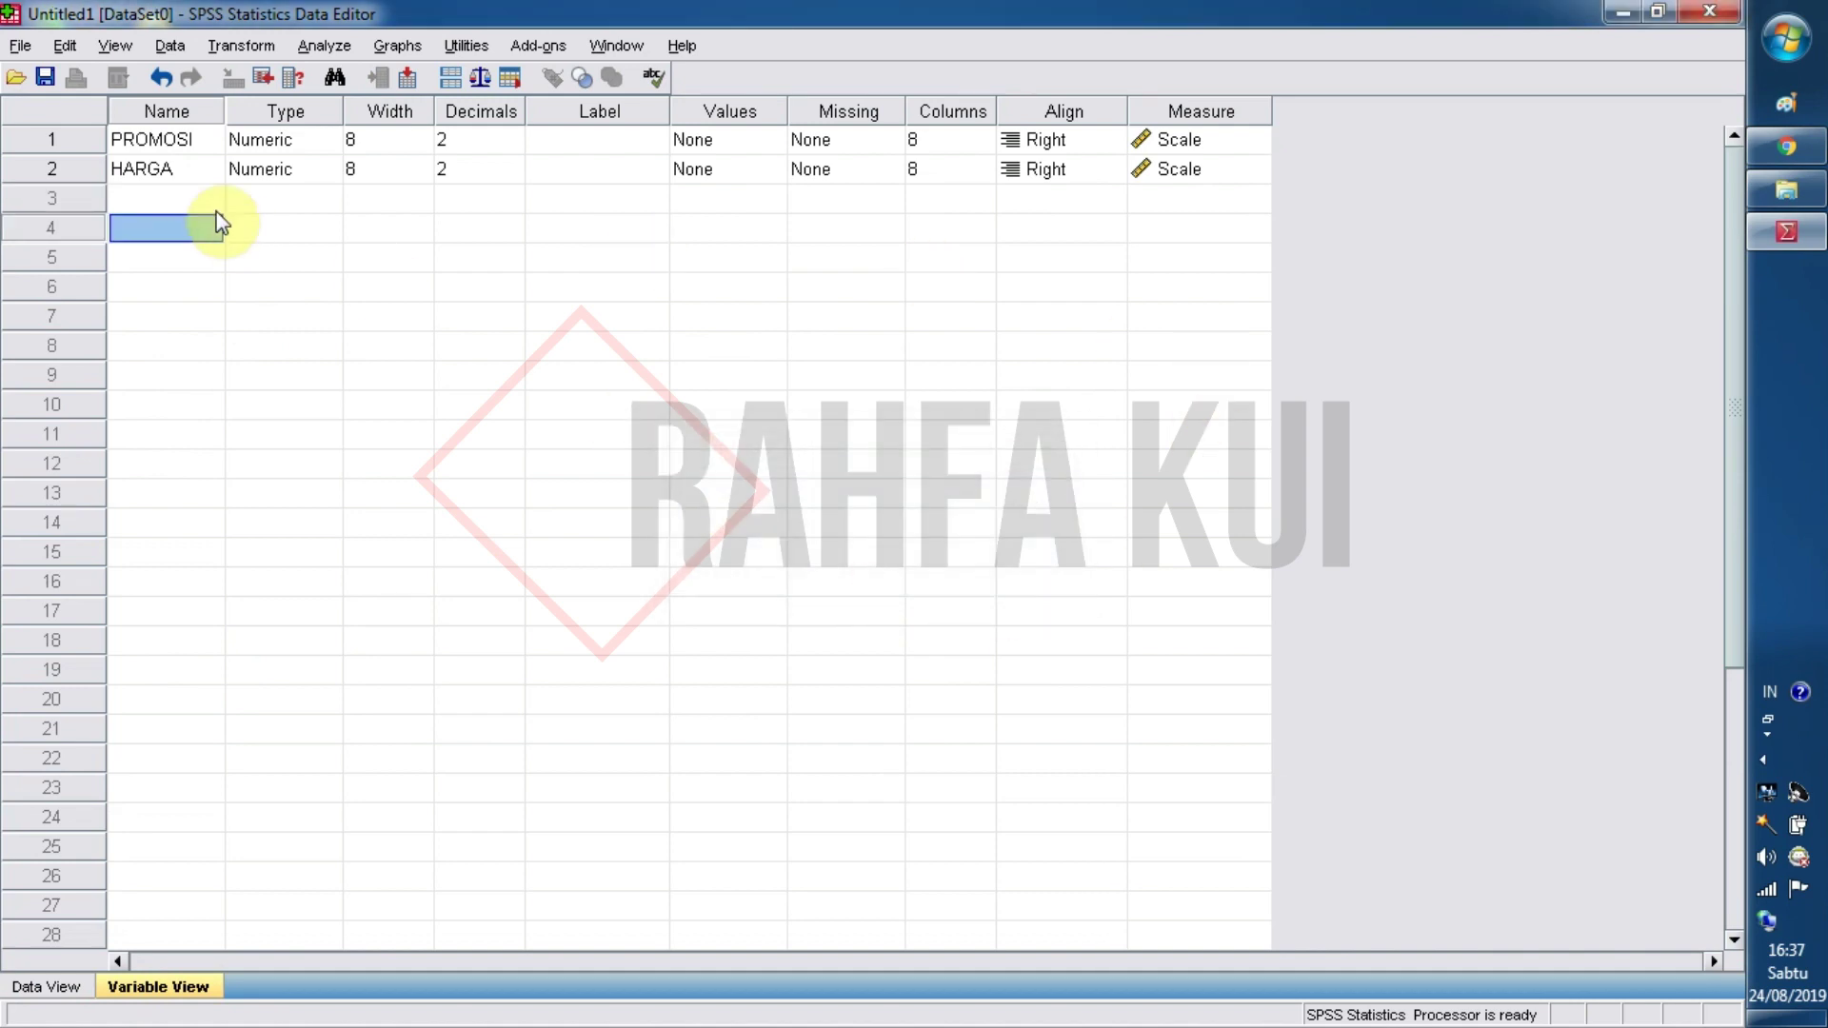
Step: Define the variable in row 3 with the name MINAT_BELI and switch to Data View
{"action": "left_click", "coordinate": [187, 198]}
{"action": "type", "text": "MINAT_B"}
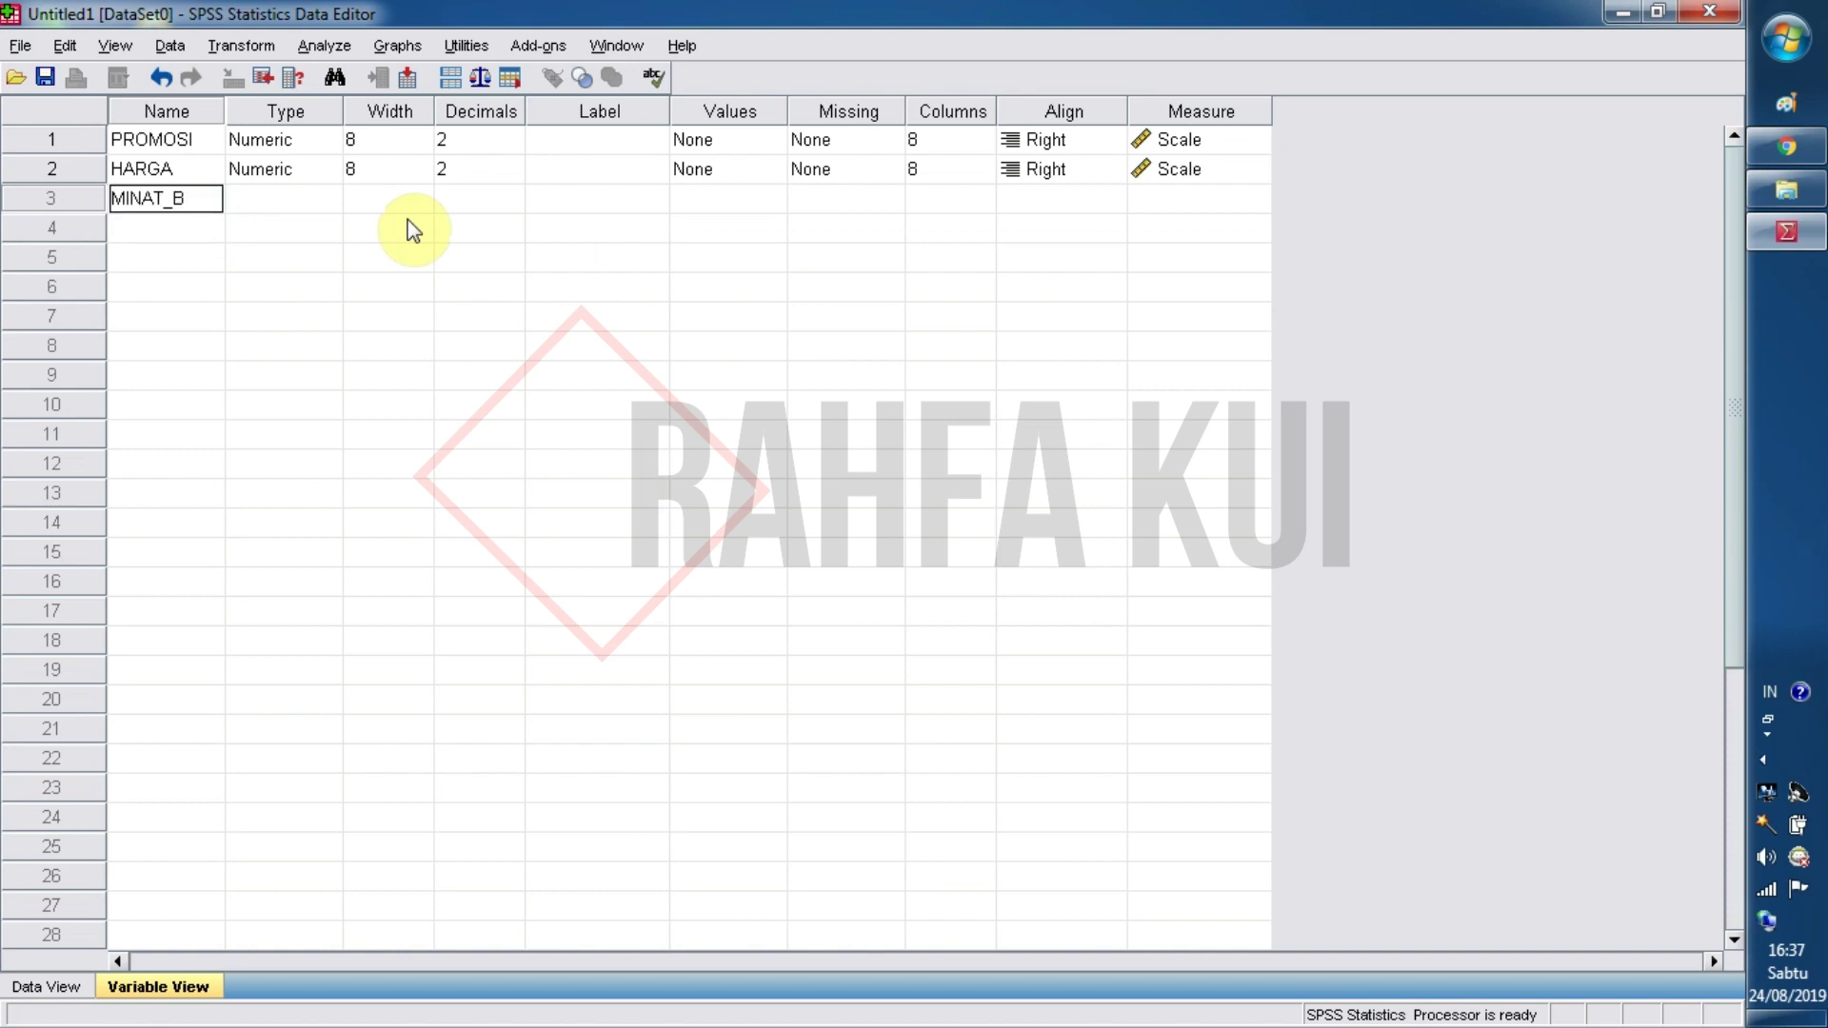
{"action": "type", "text": "ELI"}
{"action": "key", "text": "Return"}
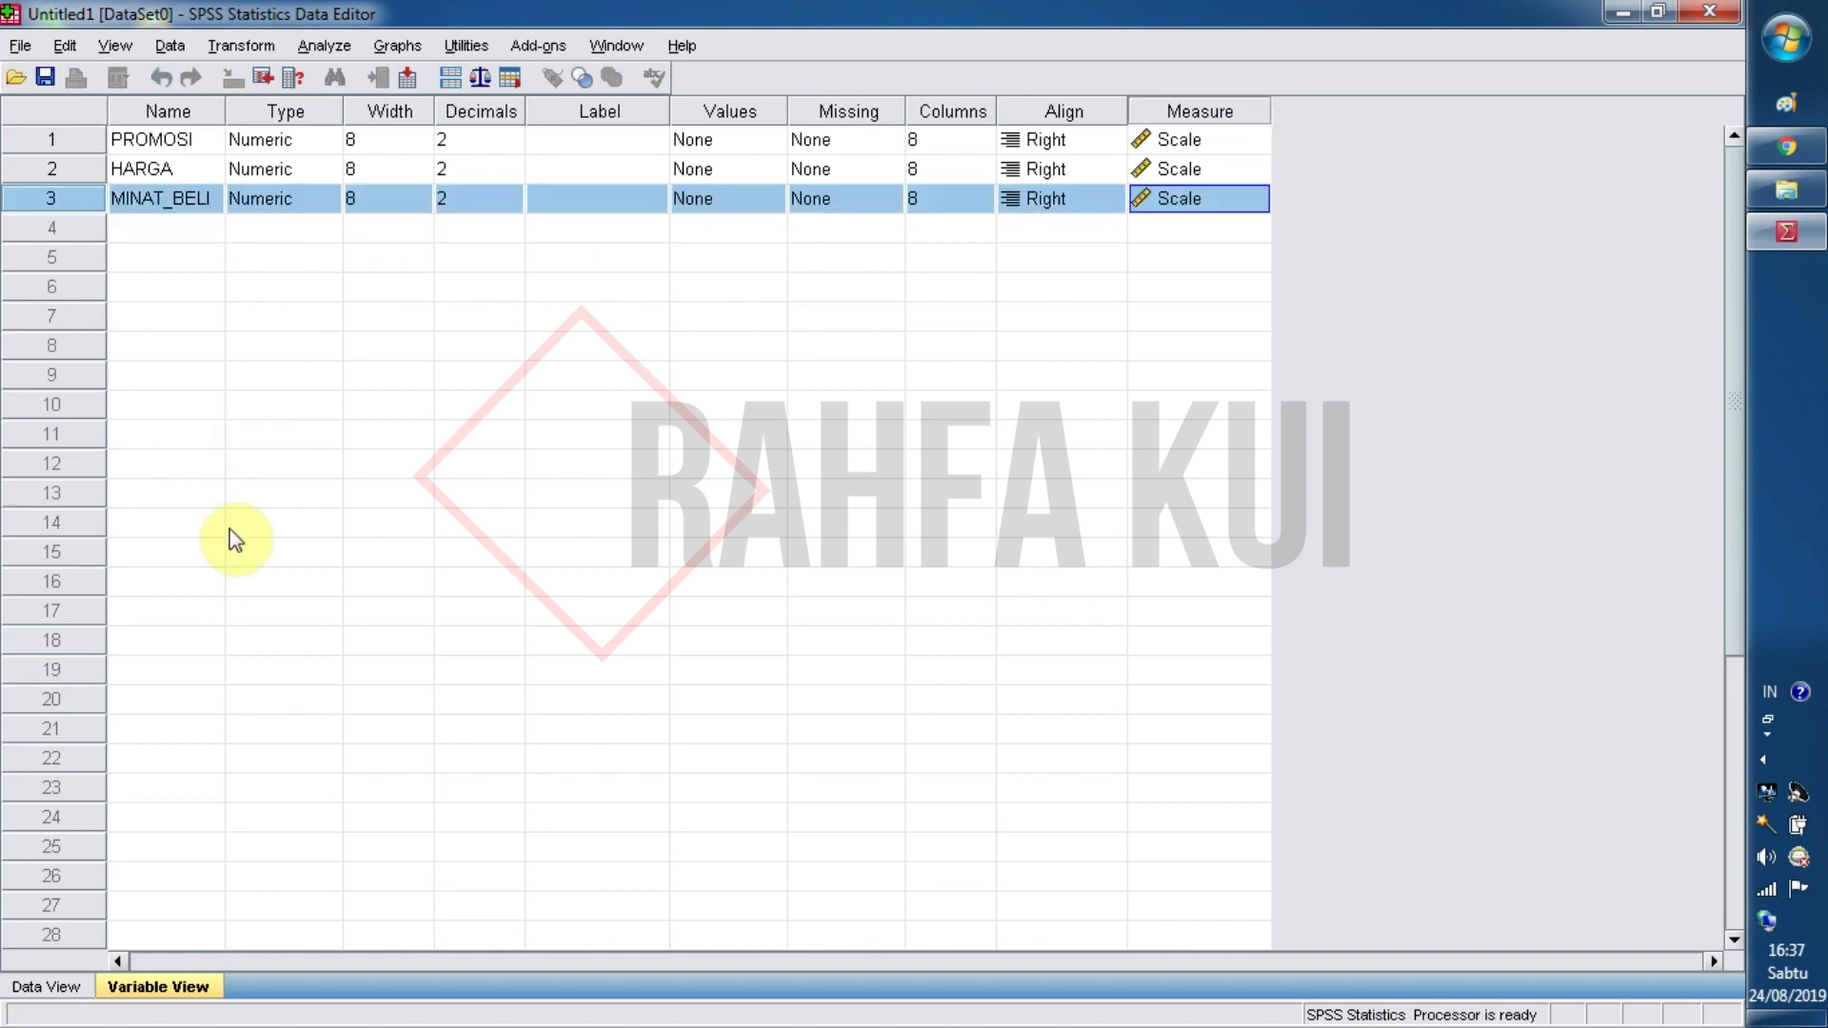
{"action": "left_click", "coordinate": [42, 987]}
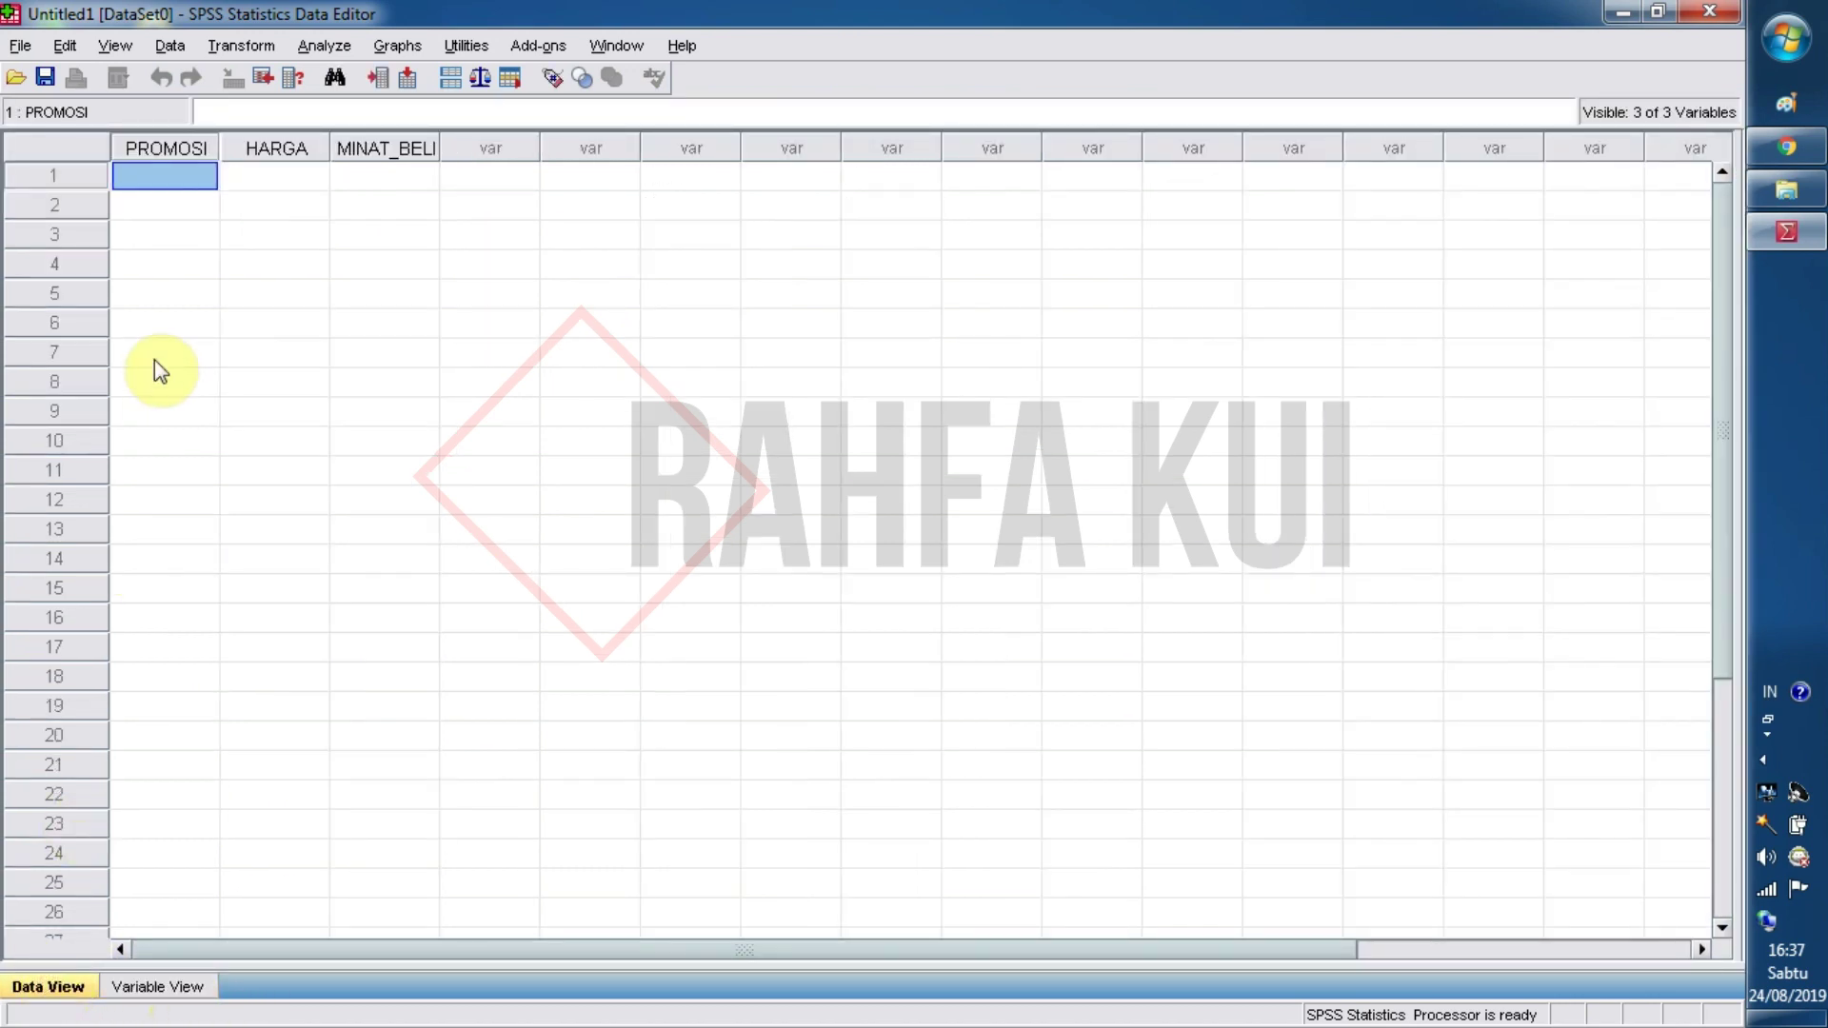
{"action": "left_click", "coordinate": [19, 47]}
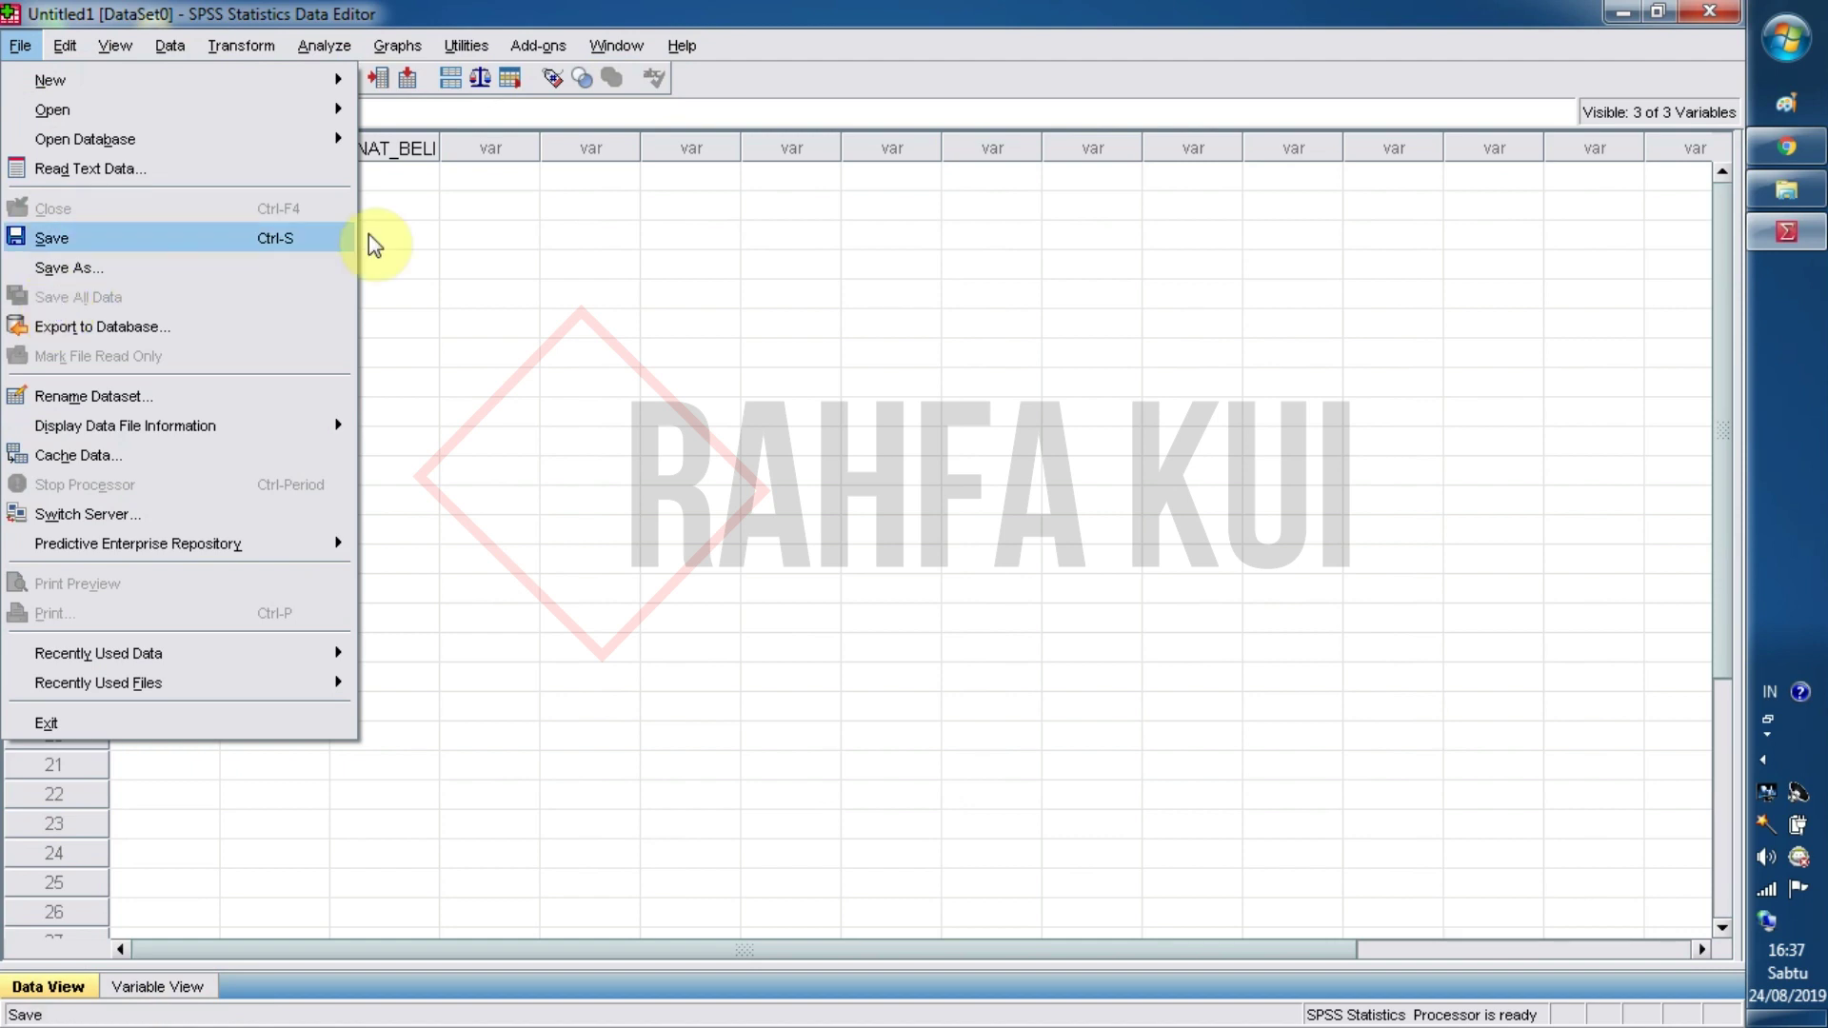
{"action": "left_click", "coordinate": [662, 200]}
Step: Enter the first case in row 1 with PROMOSI 1, HARGA 1 and MINAT_BELI 12
{"action": "left_click", "coordinate": [181, 180]}
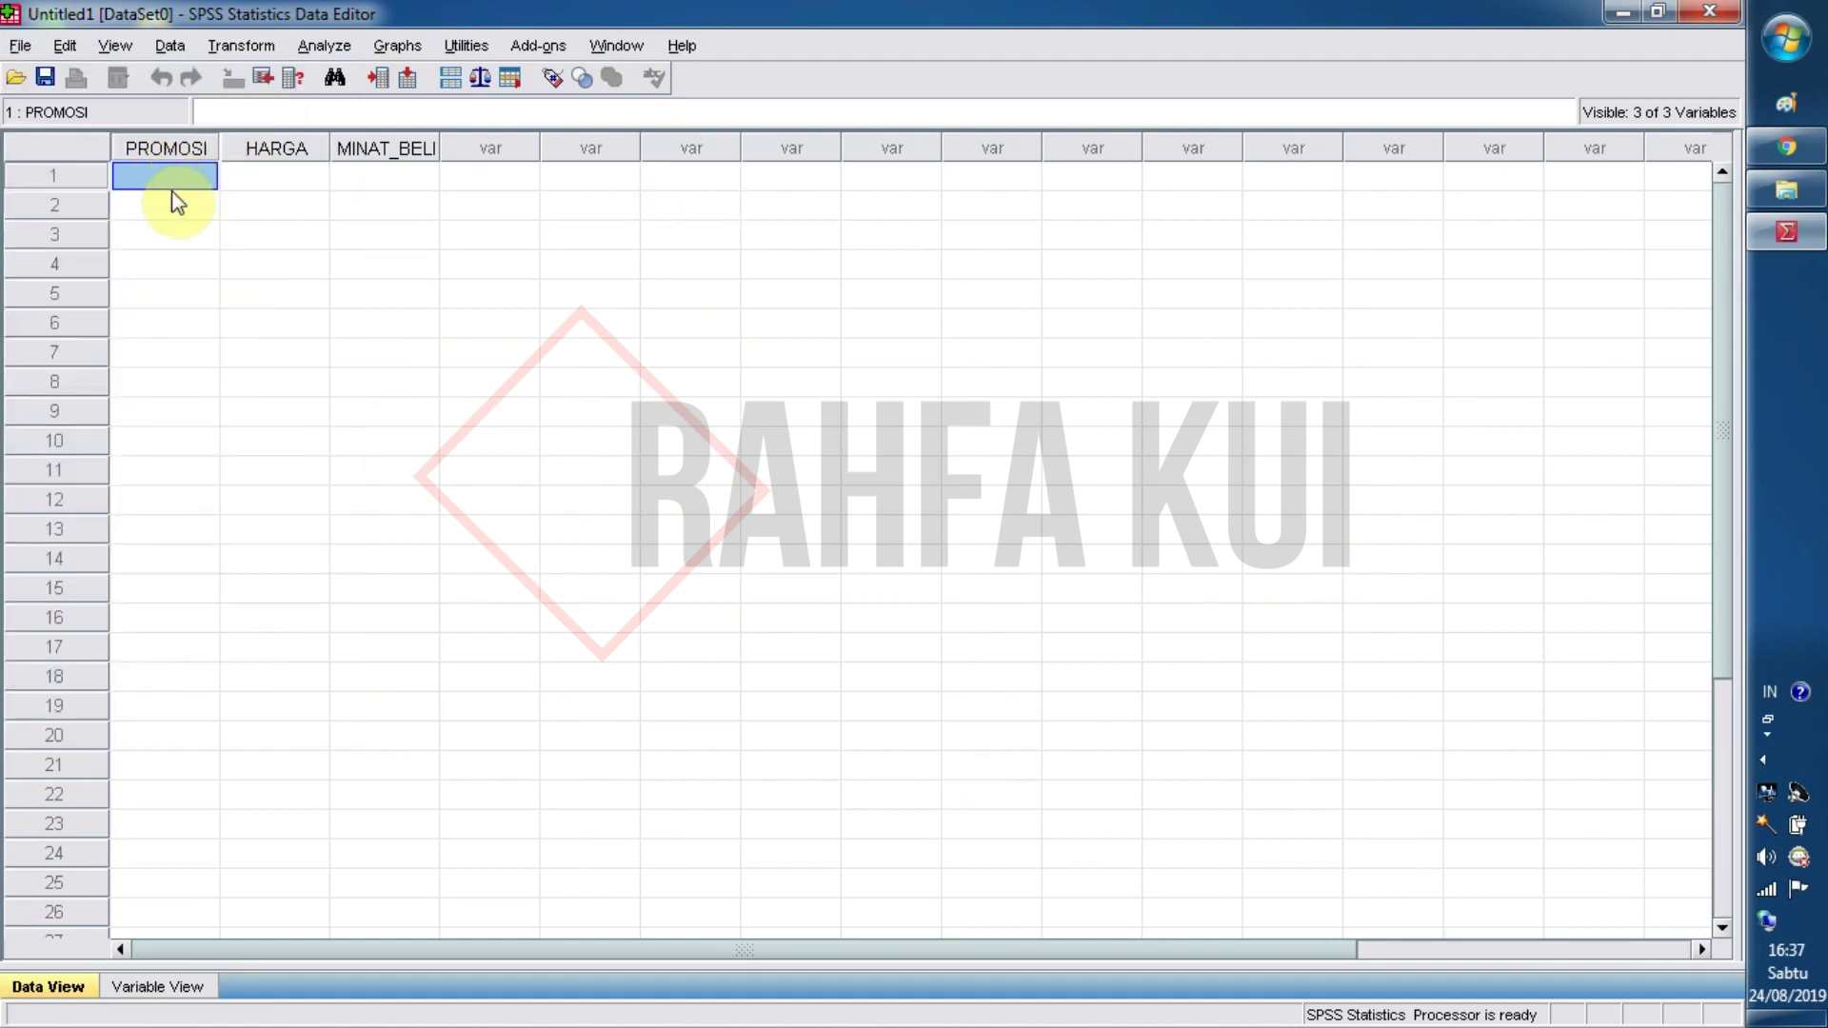
{"action": "type", "text": "1"}
{"action": "left_click", "coordinate": [259, 174]}
{"action": "type", "text": "1"}
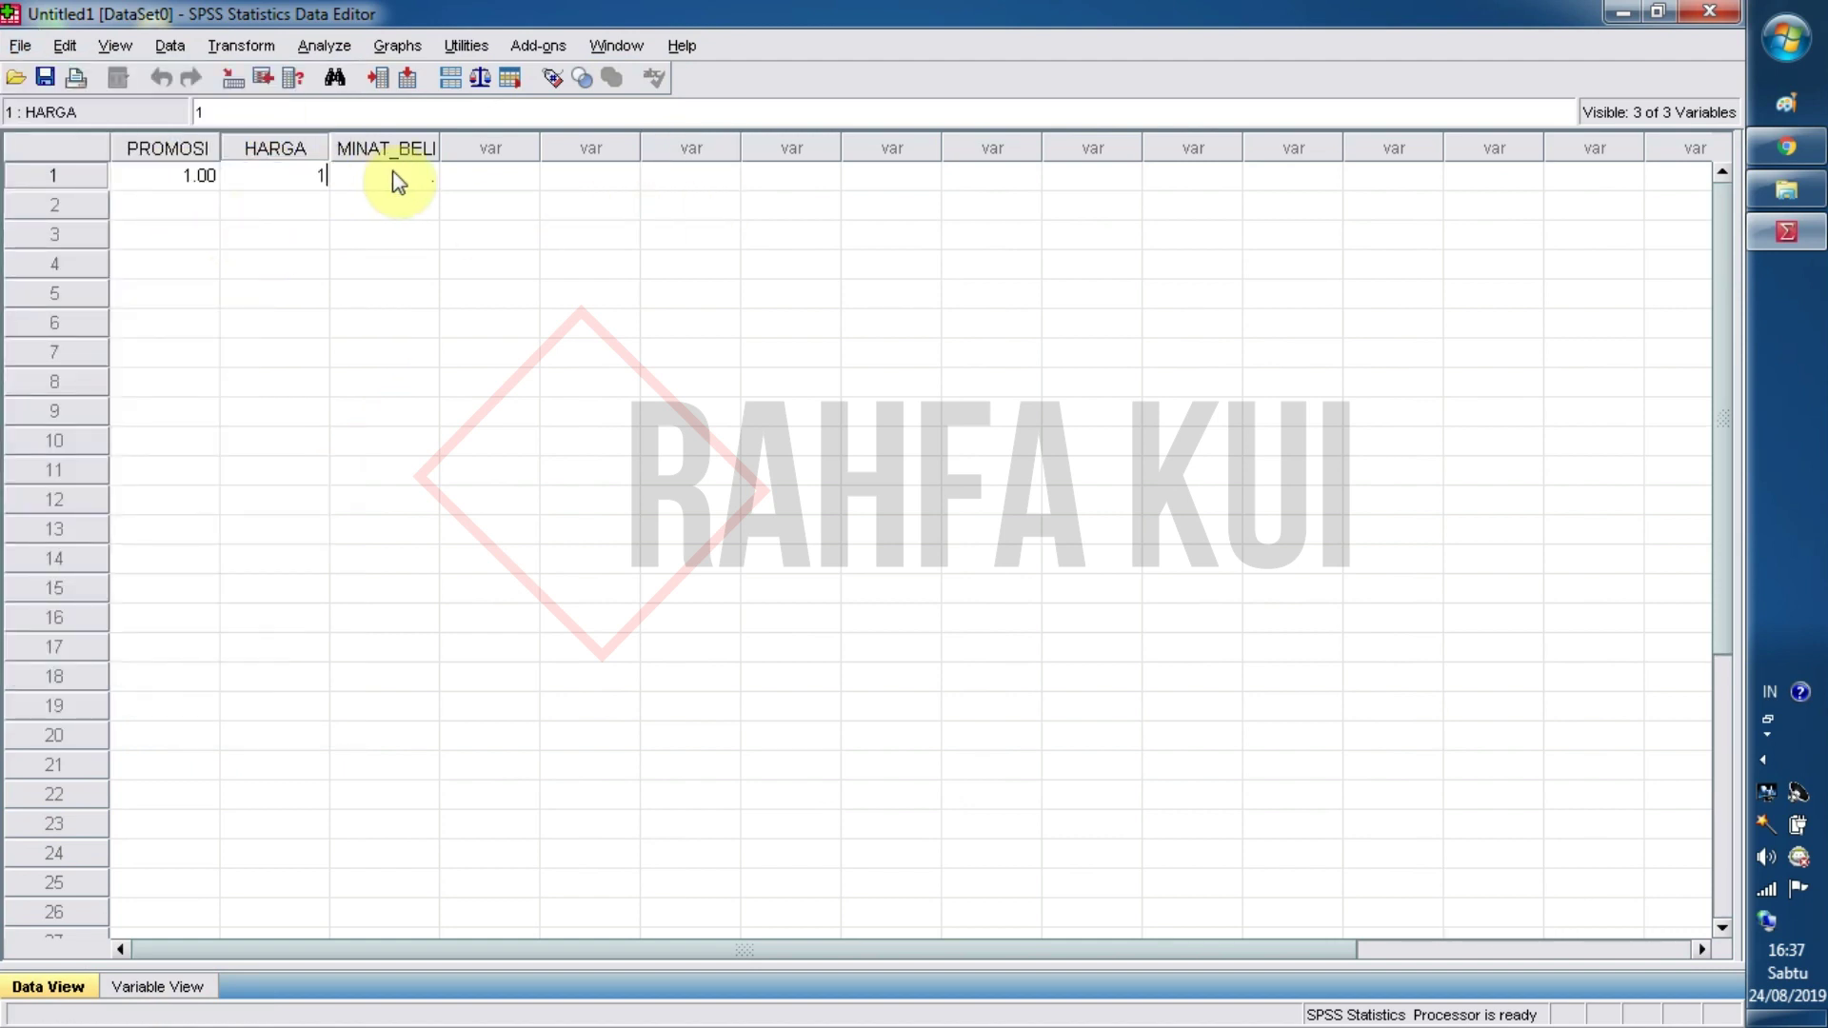
{"action": "left_click", "coordinate": [391, 171]}
{"action": "type", "text": "1"}
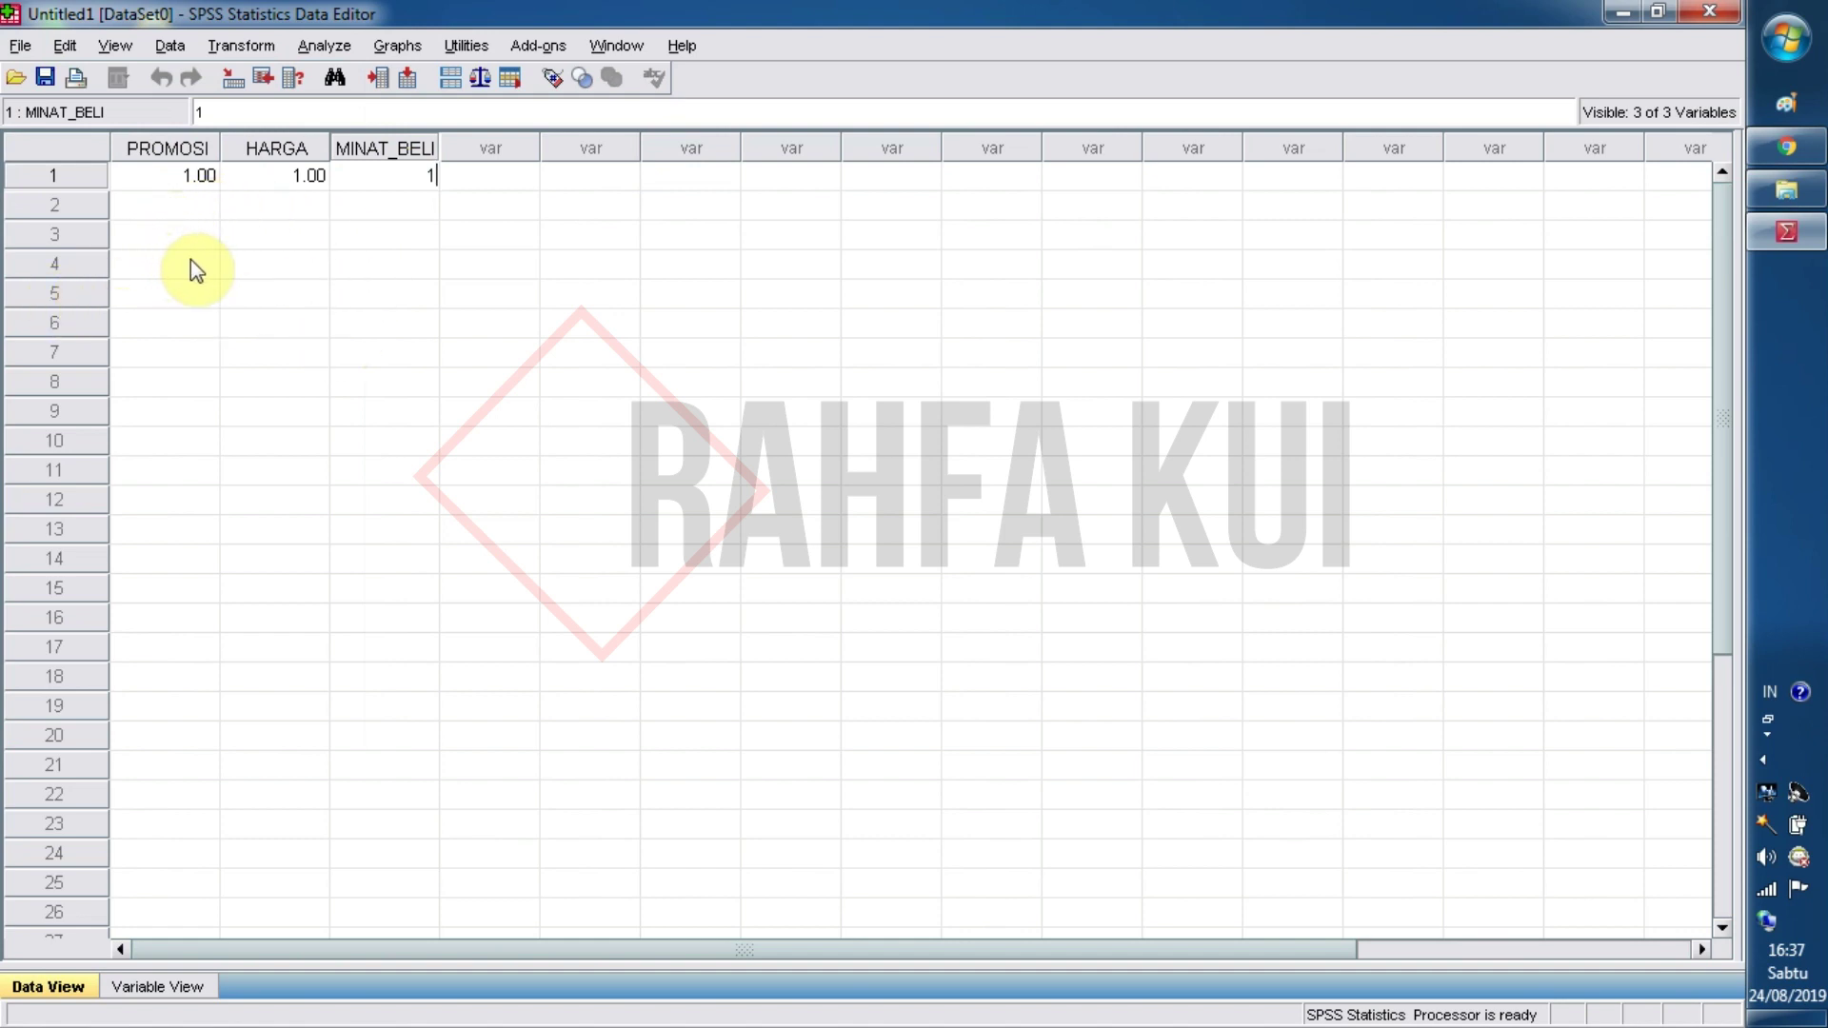
{"action": "type", "text": "2"}
{"action": "left_click", "coordinate": [163, 204]}
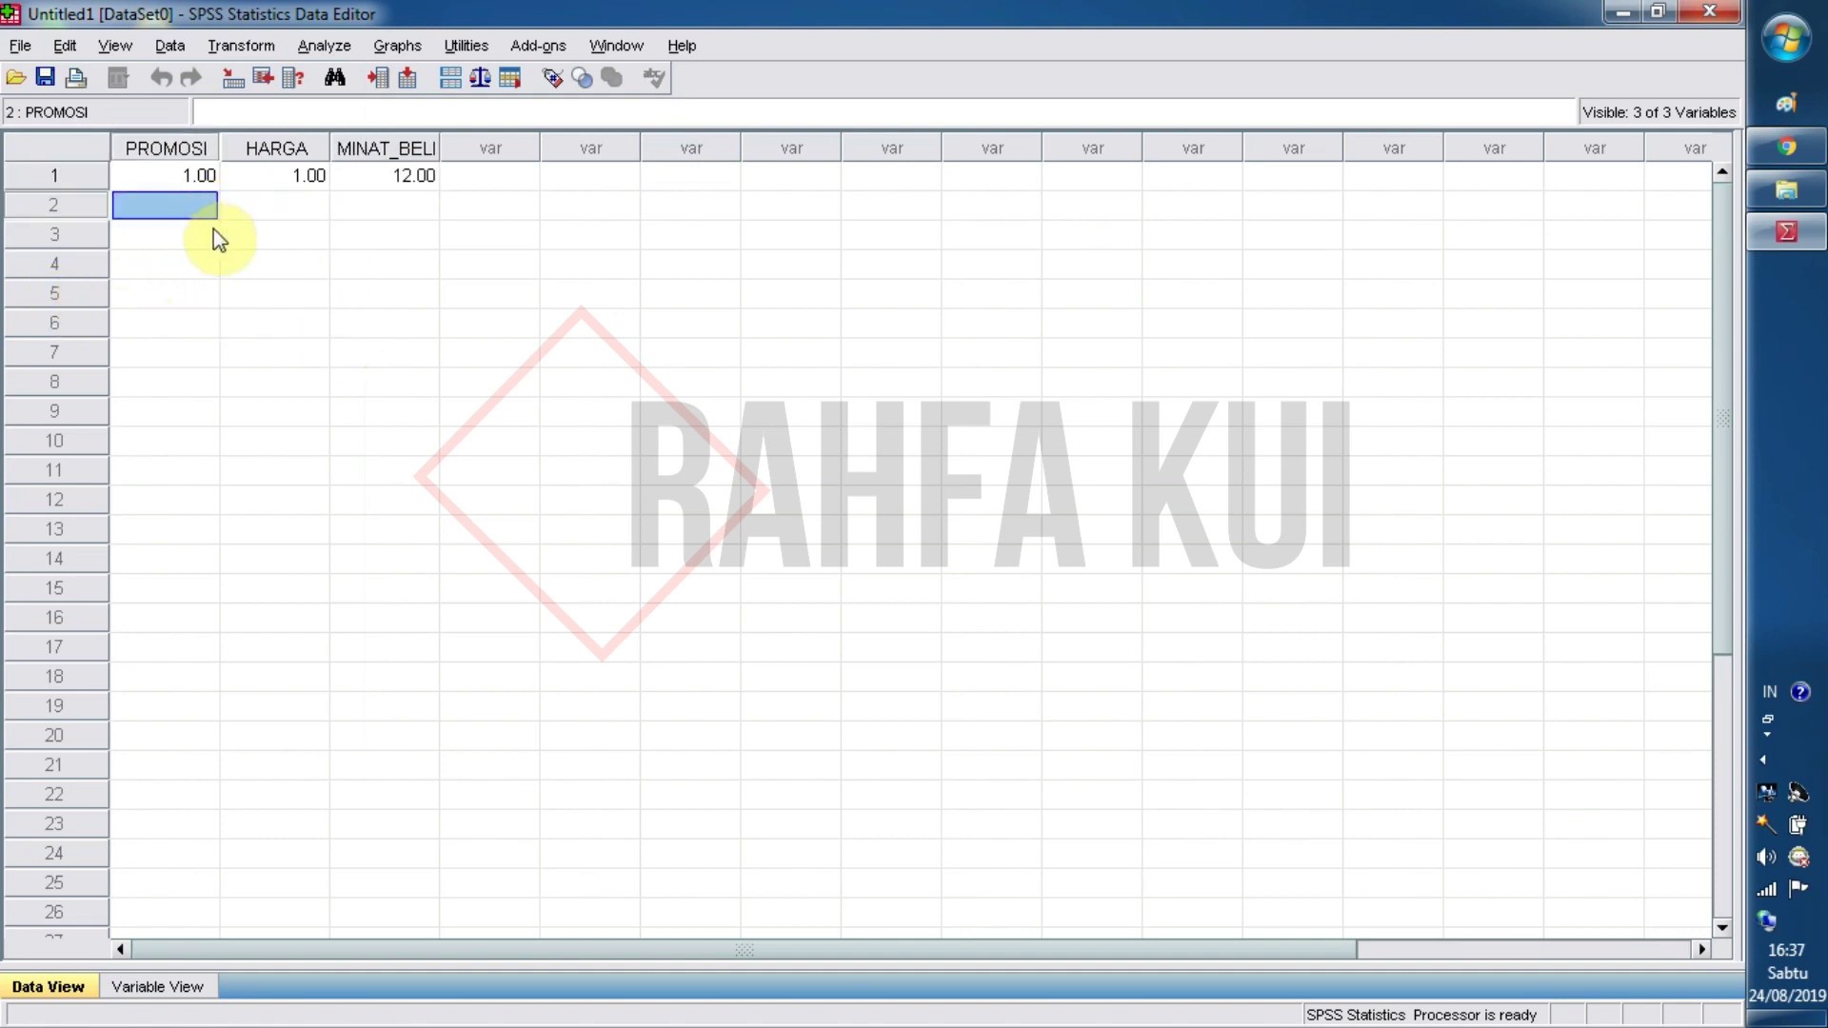
Step: Enter the second case in row 2 with PROMOSI 1, HARGA 2 and MINAT_BELI 2
{"action": "type", "text": "1"}
{"action": "left_click", "coordinate": [277, 207]}
{"action": "type", "text": "2"}
{"action": "left_click", "coordinate": [385, 210]}
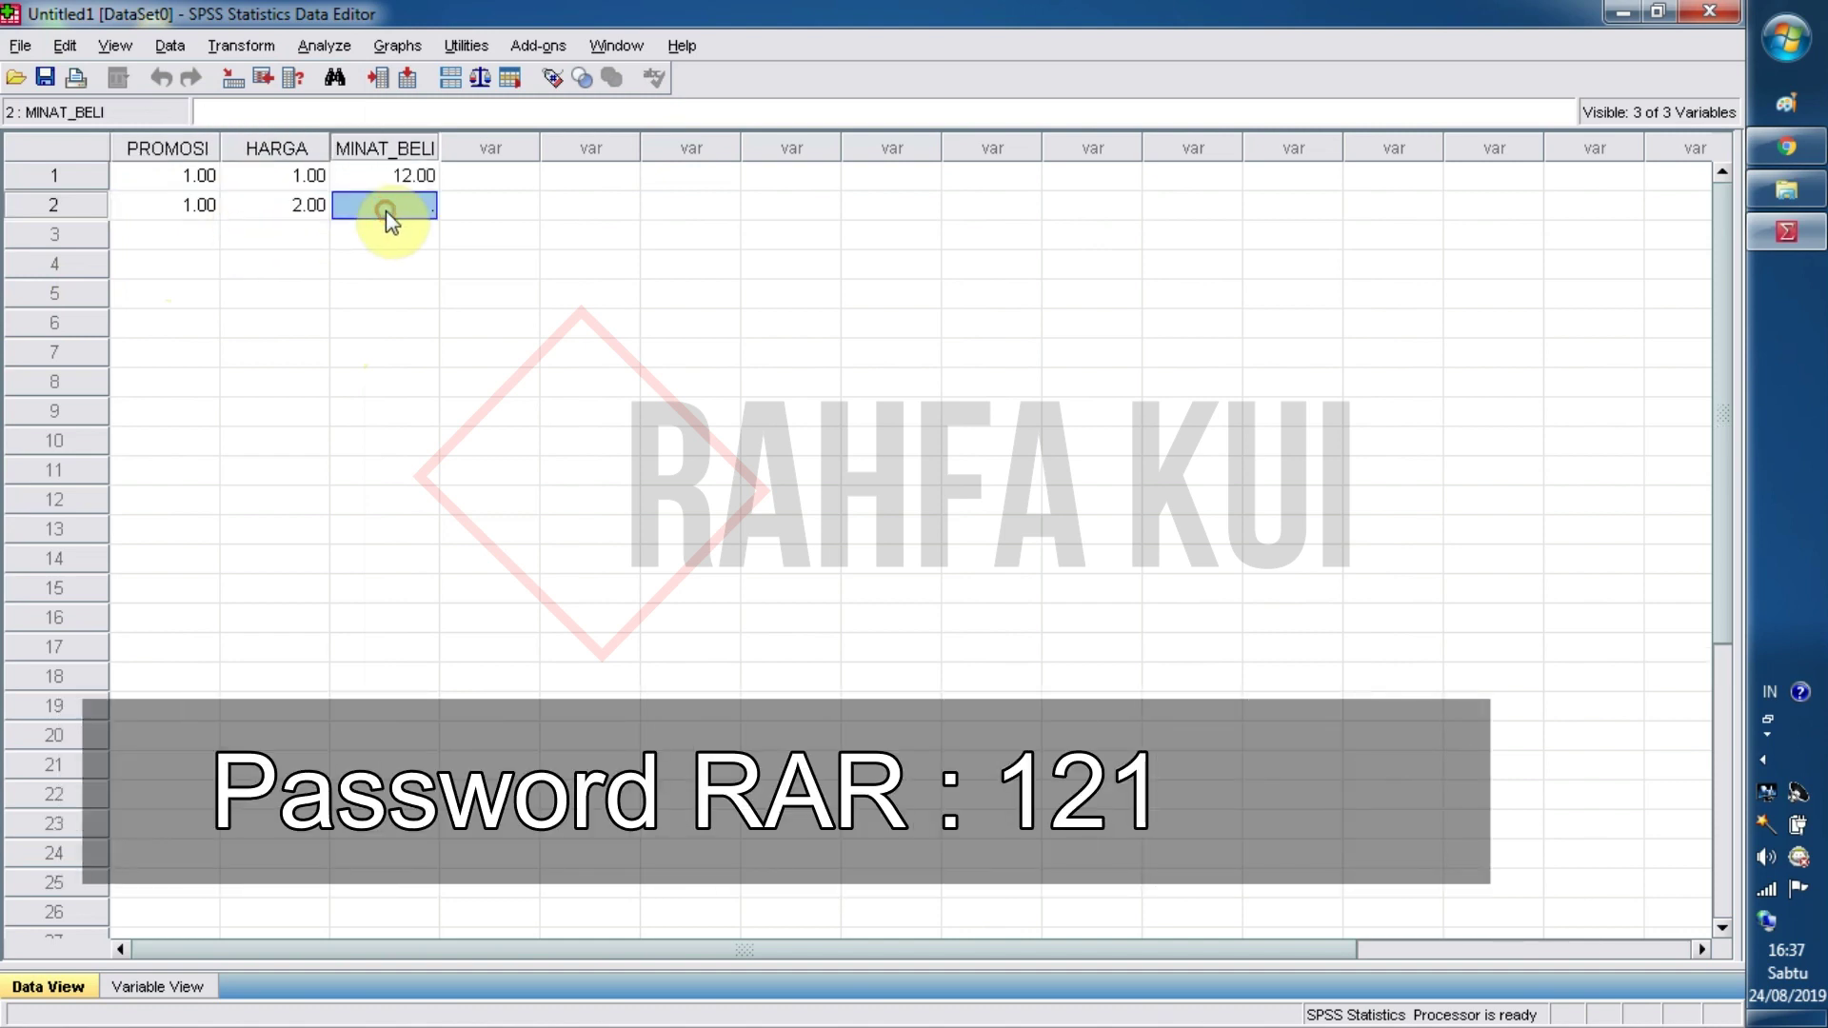
{"action": "type", "text": "2"}
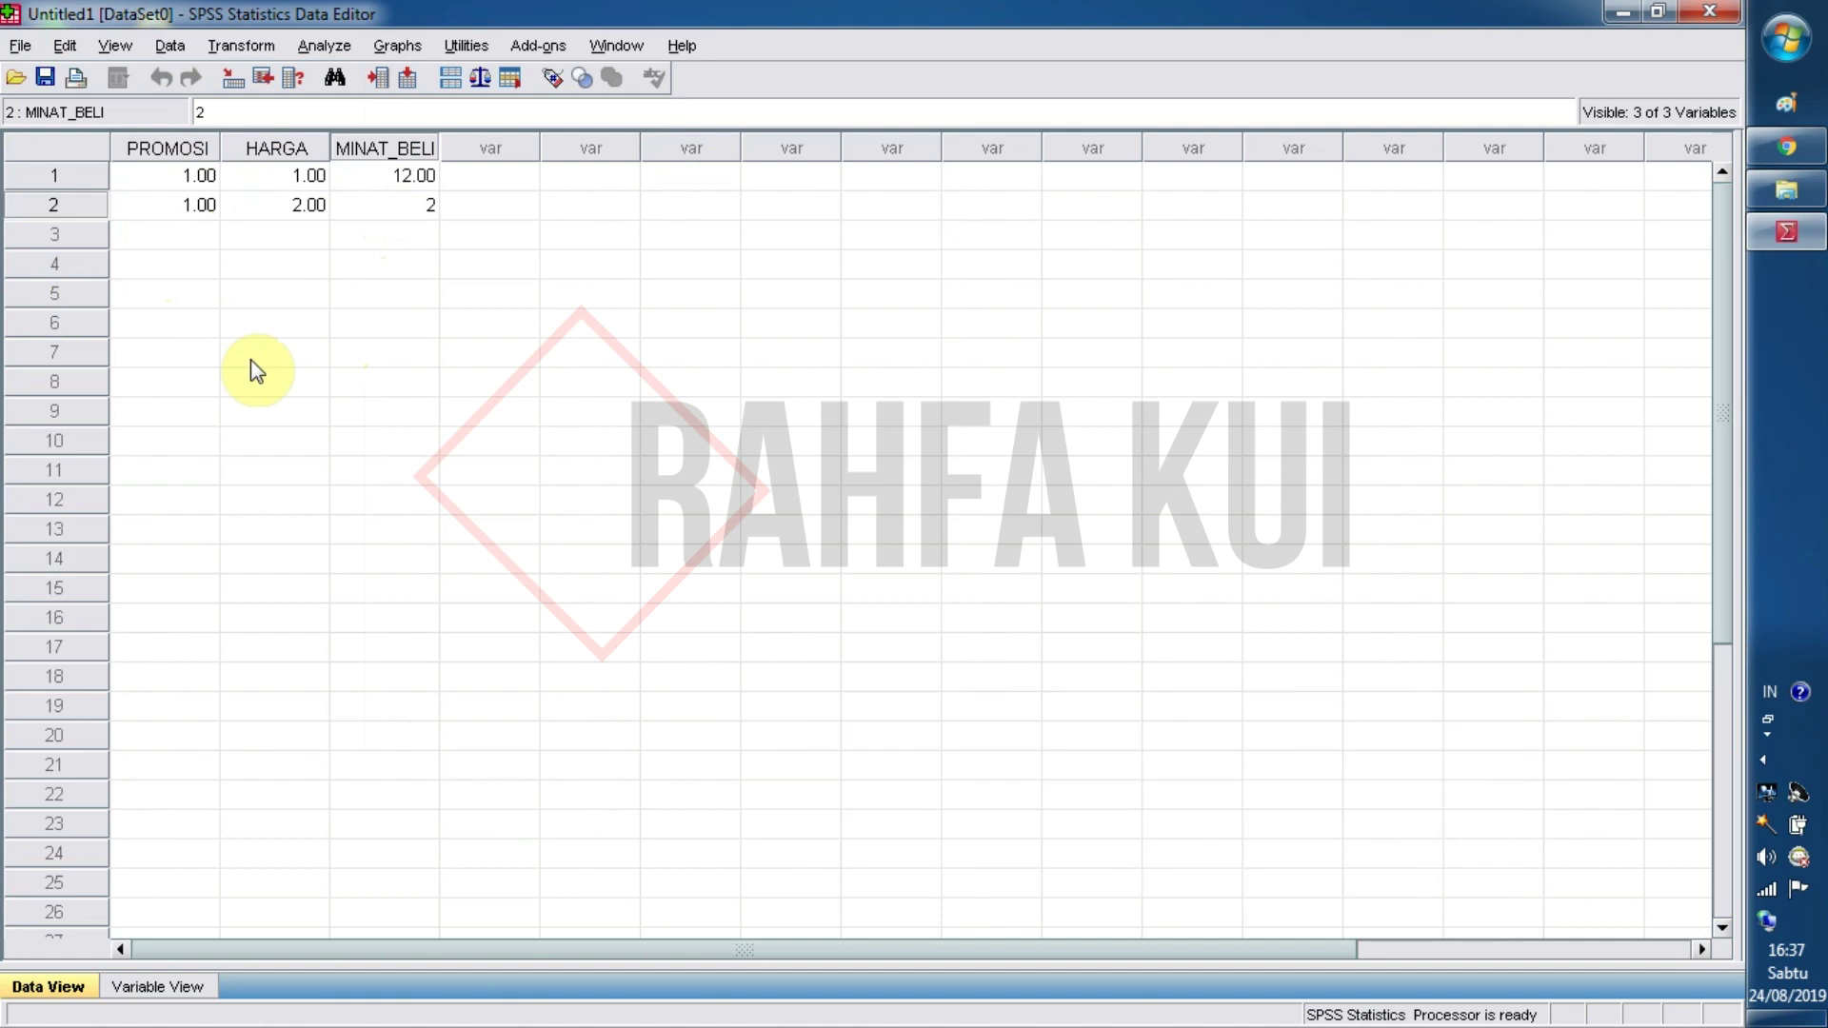
{"action": "left_click", "coordinate": [419, 230]}
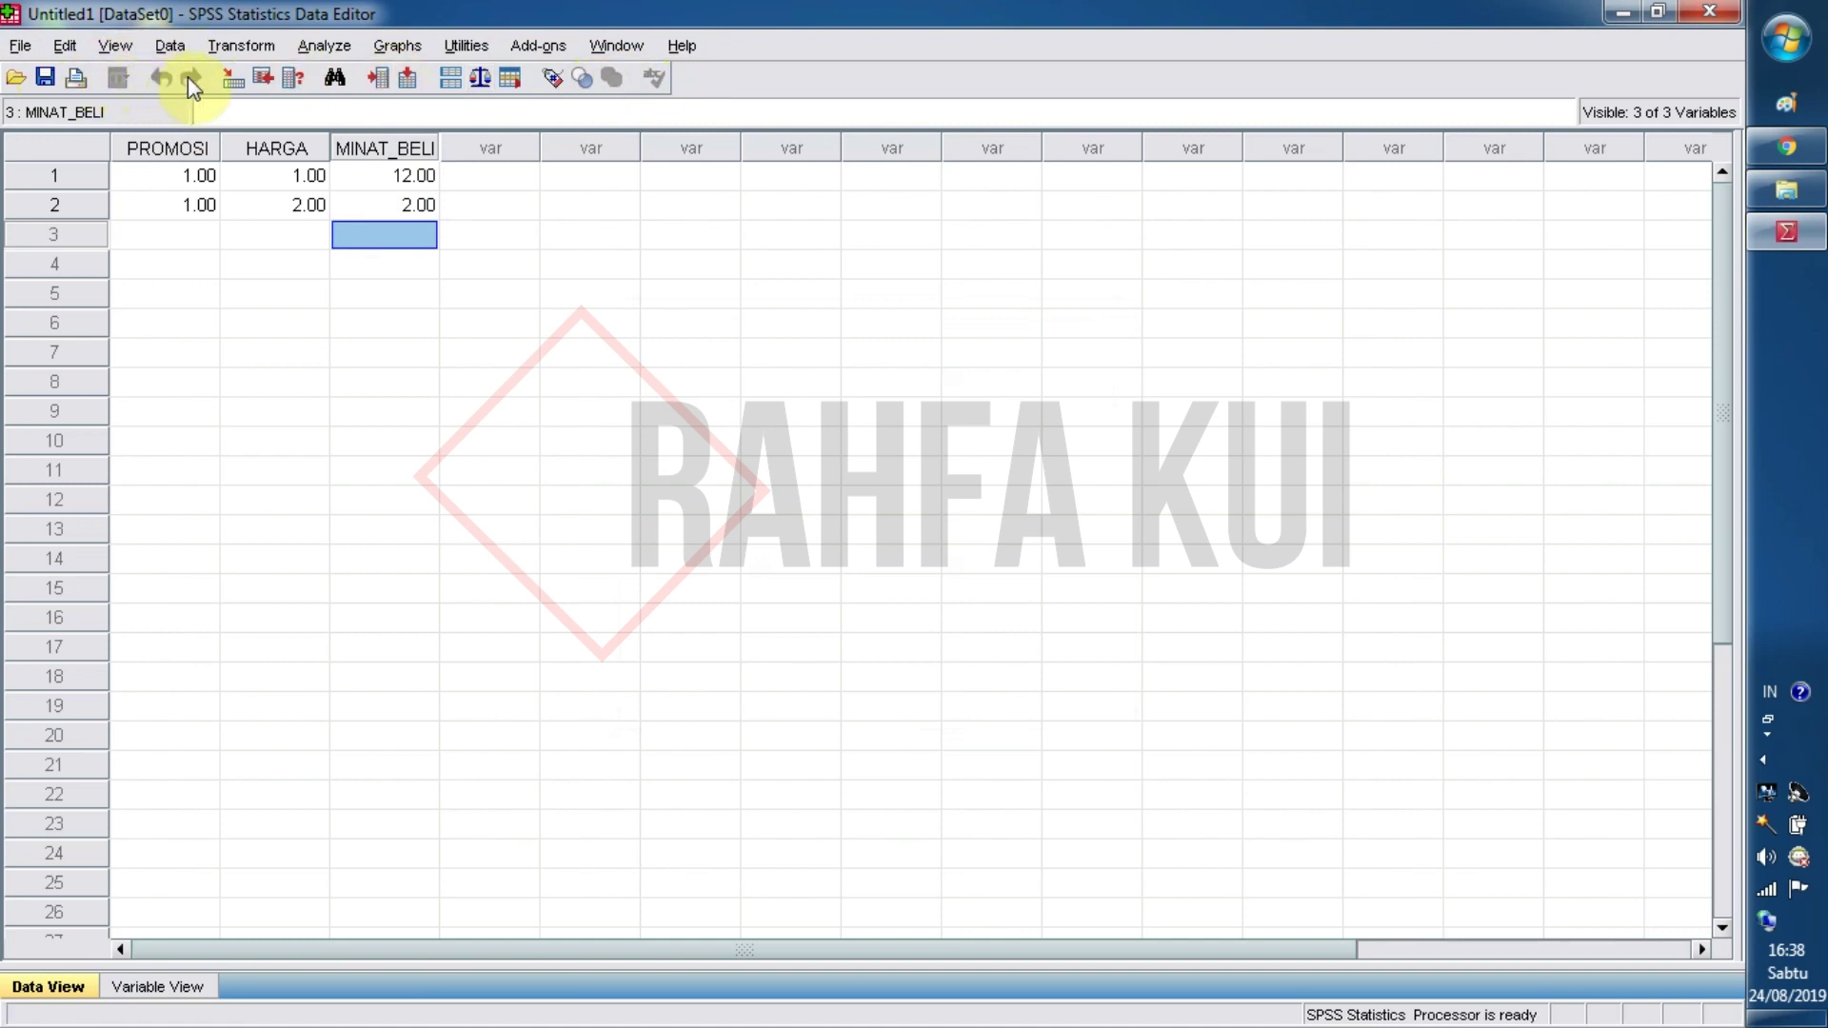
{"action": "left_click", "coordinate": [191, 230]}
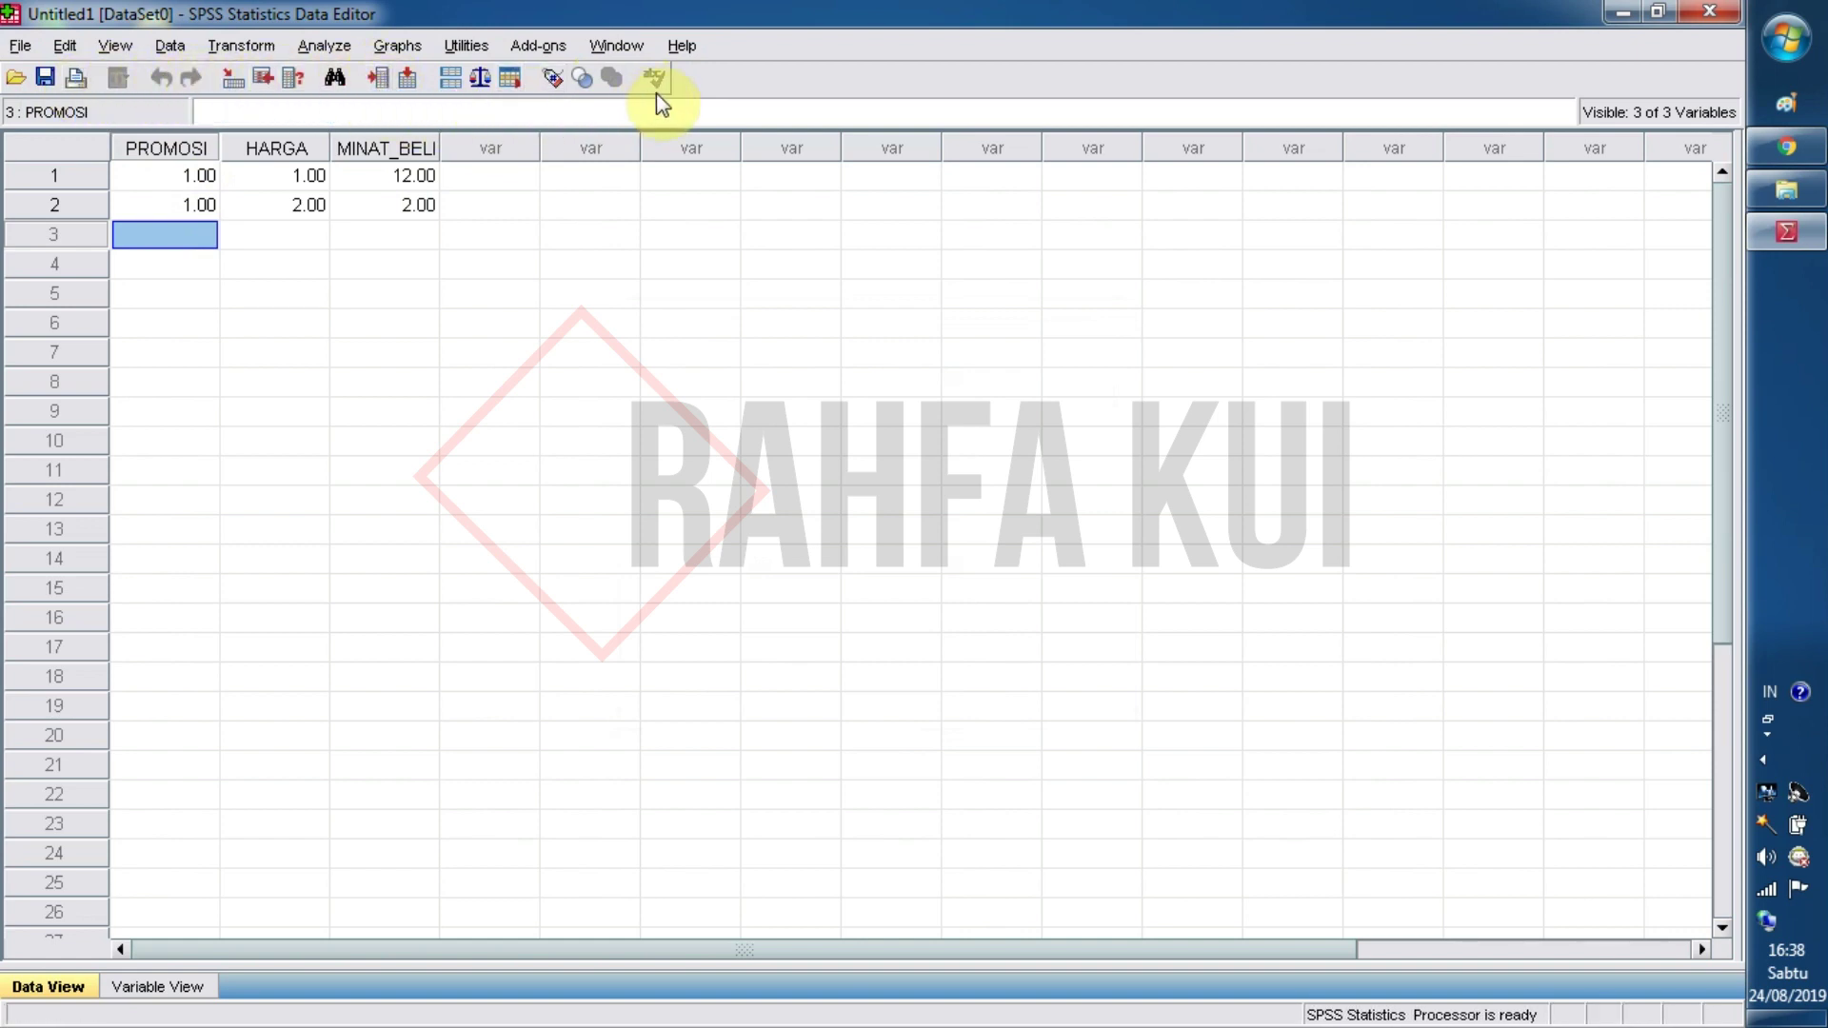
{"action": "left_click", "coordinate": [26, 53]}
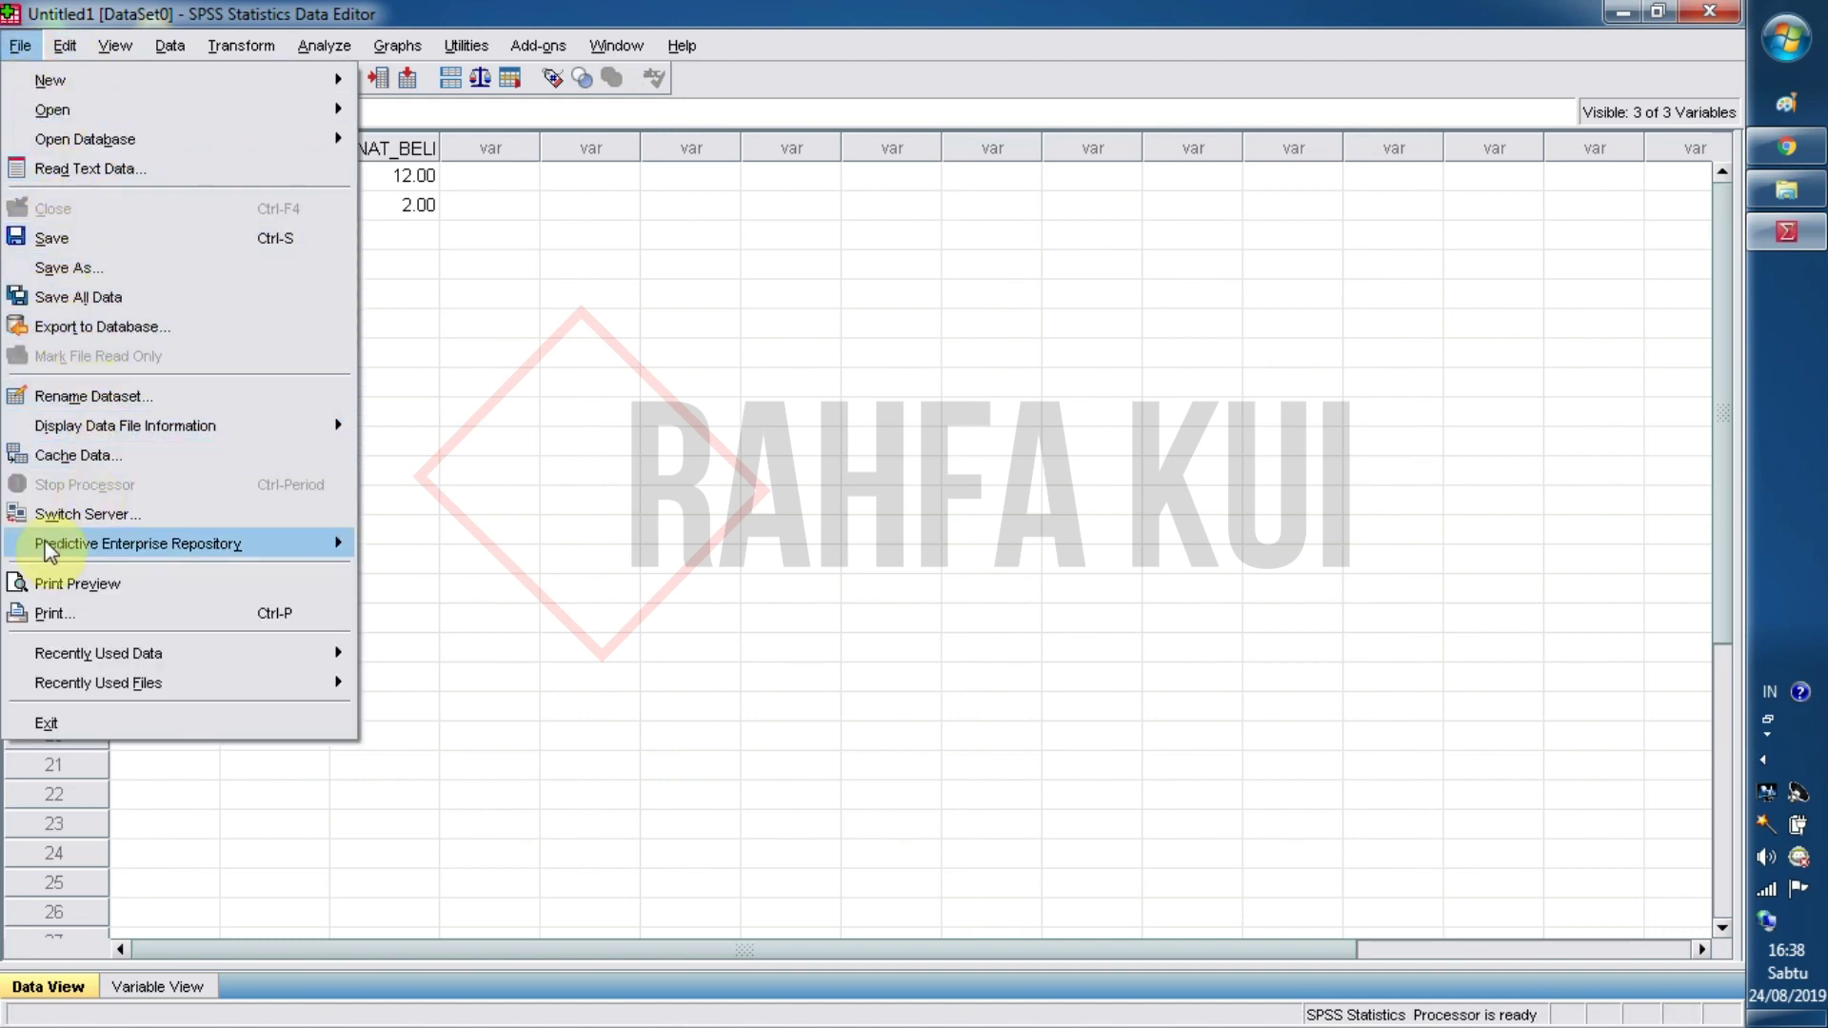
{"action": "left_click", "coordinate": [508, 291]}
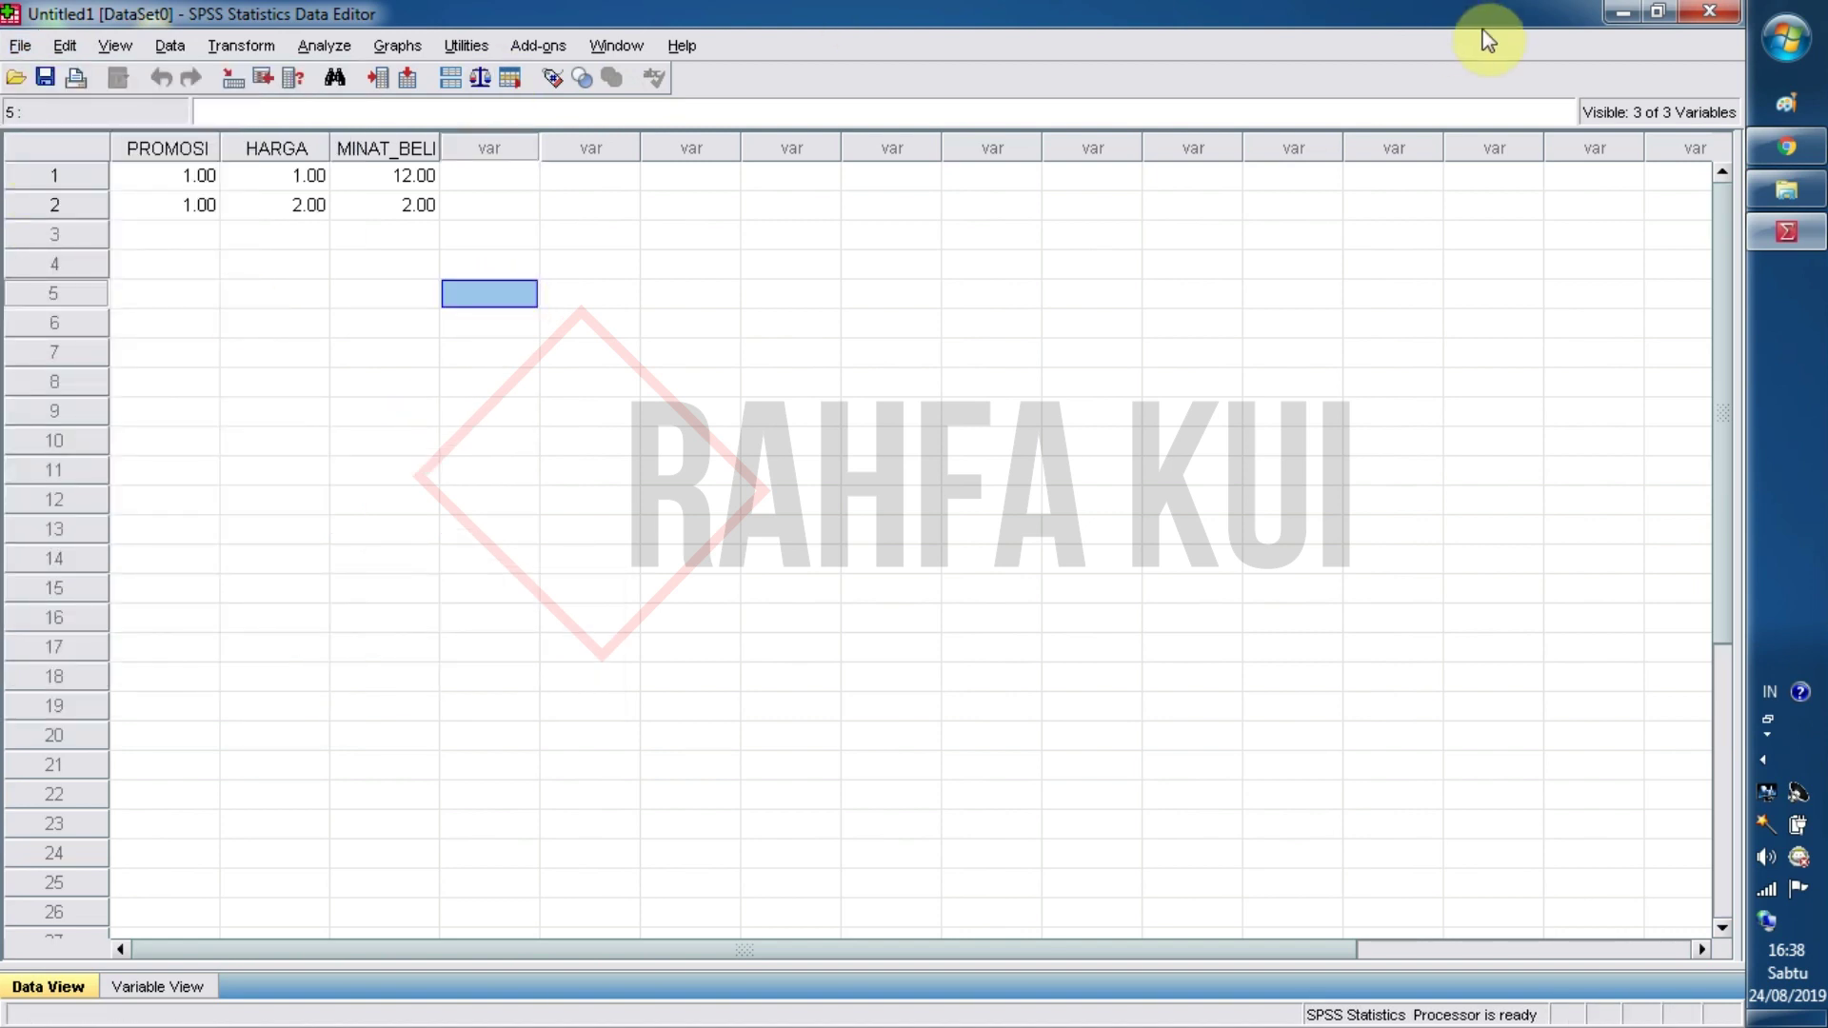